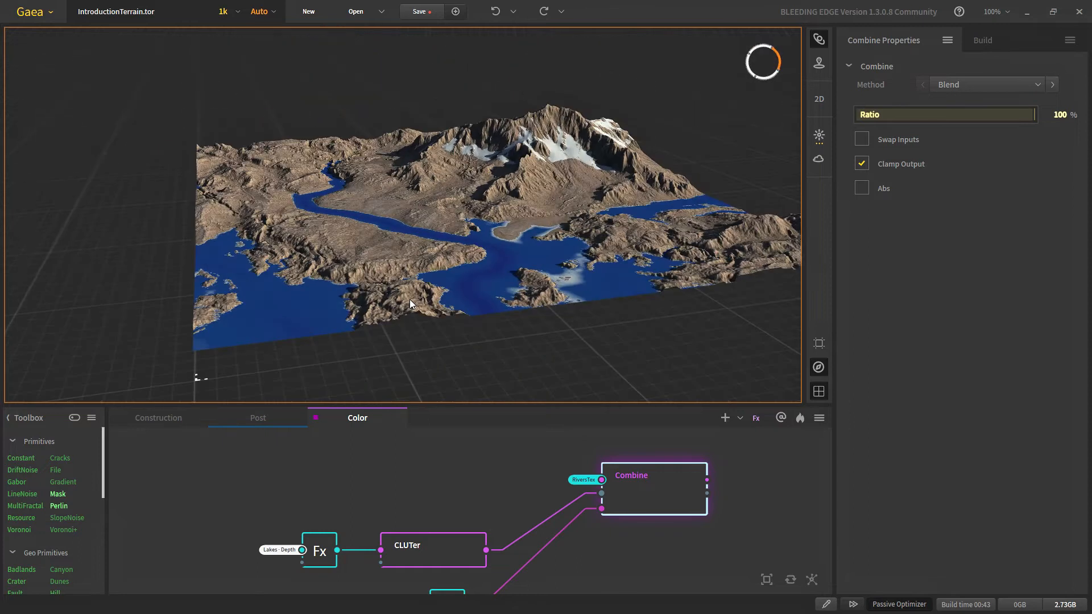
Step: Zoom and pan around the coloured terrain to inspect the blue lakes and river valleys
scroll(431, 277, "up", 3)
scroll(433, 327, "down", 5)
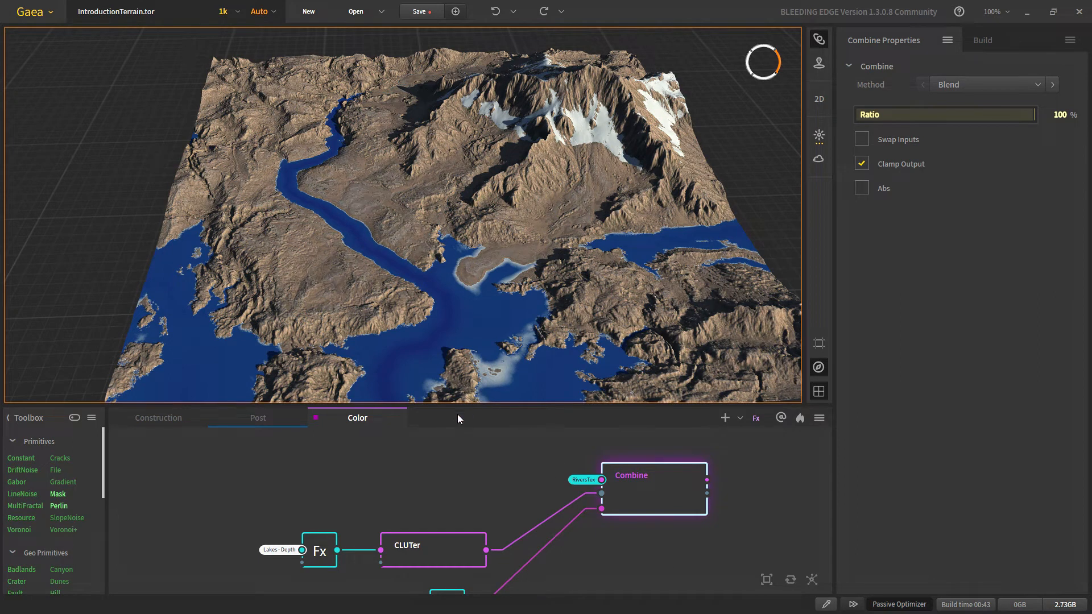
scroll(410, 348, "up", 5)
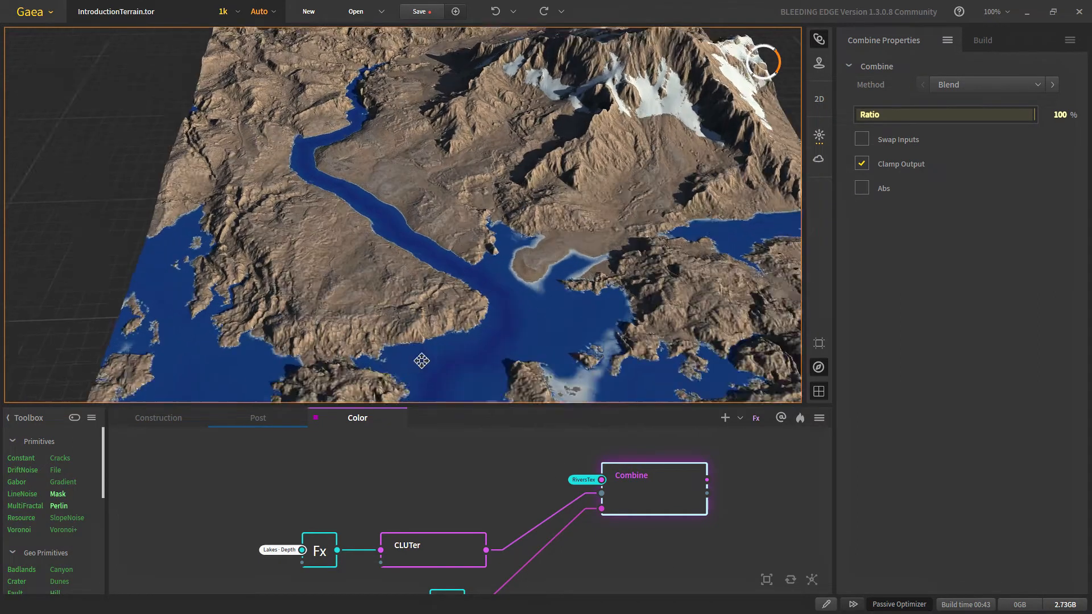
scroll(421, 360, "down", 5)
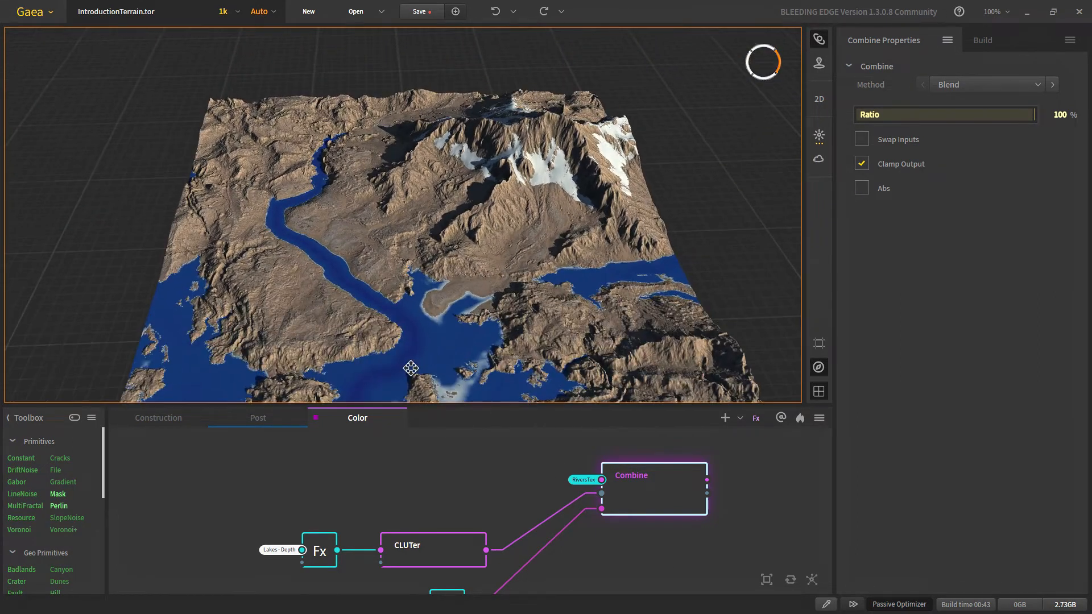
scroll(410, 356, "up", 5)
scroll(411, 368, "down", 3)
scroll(419, 333, "down", 3)
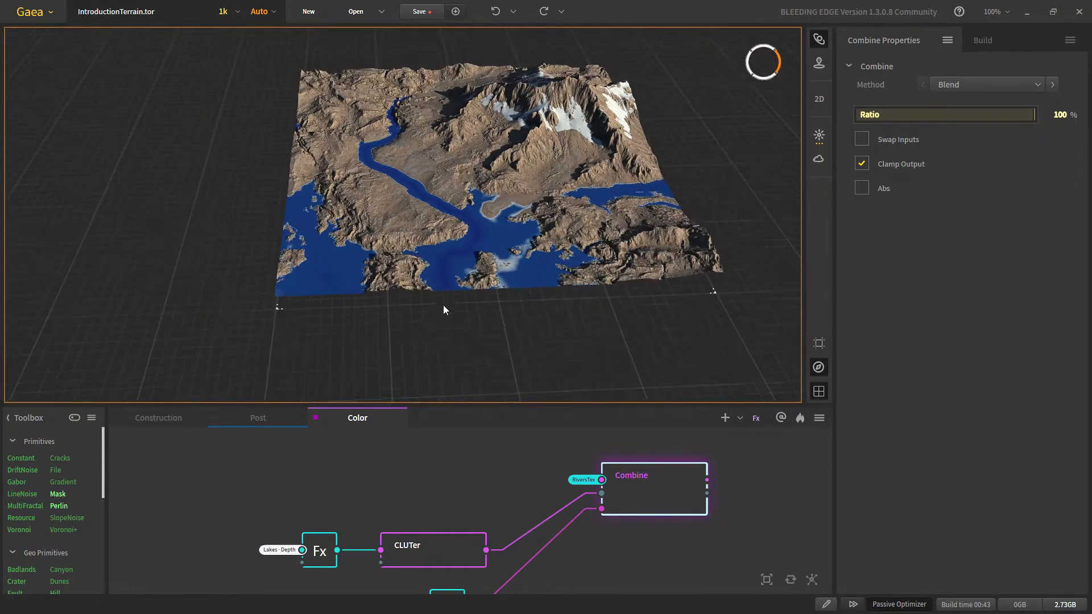
scroll(442, 305, "up", 3)
middle_click_drag(408, 359, 433, 333)
scroll(466, 368, "up", 3)
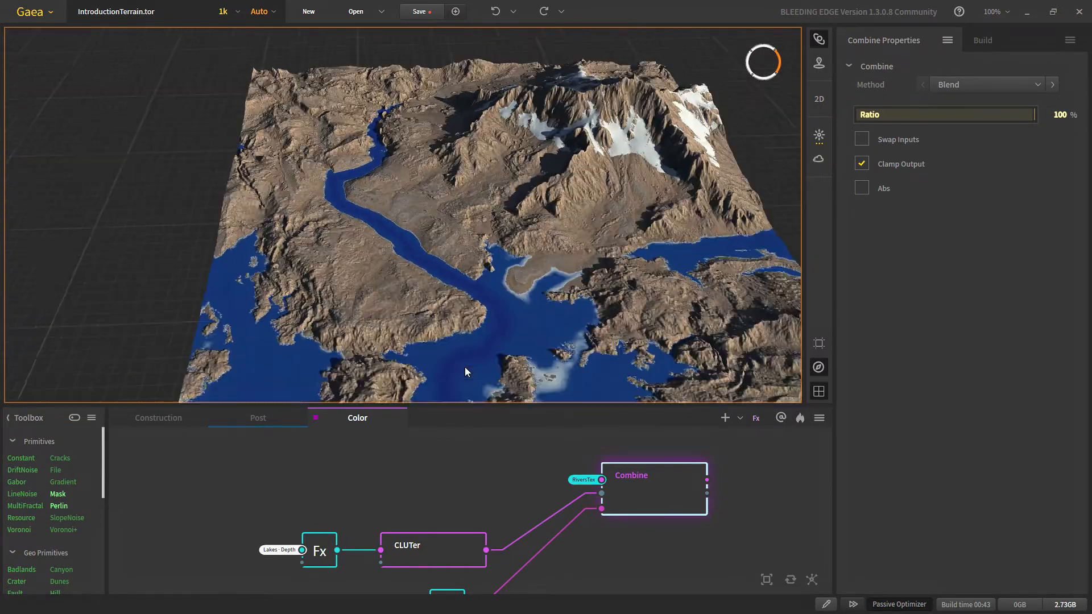
middle_click_drag(462, 371, 452, 335)
scroll(453, 301, "up", 2)
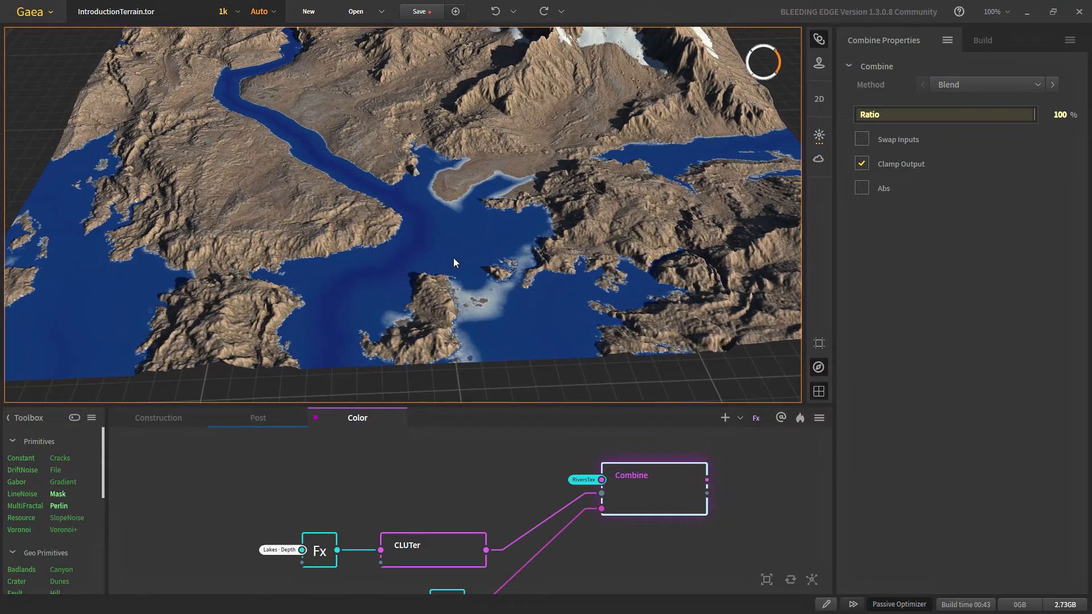
middle_click_drag(326, 304, 349, 327)
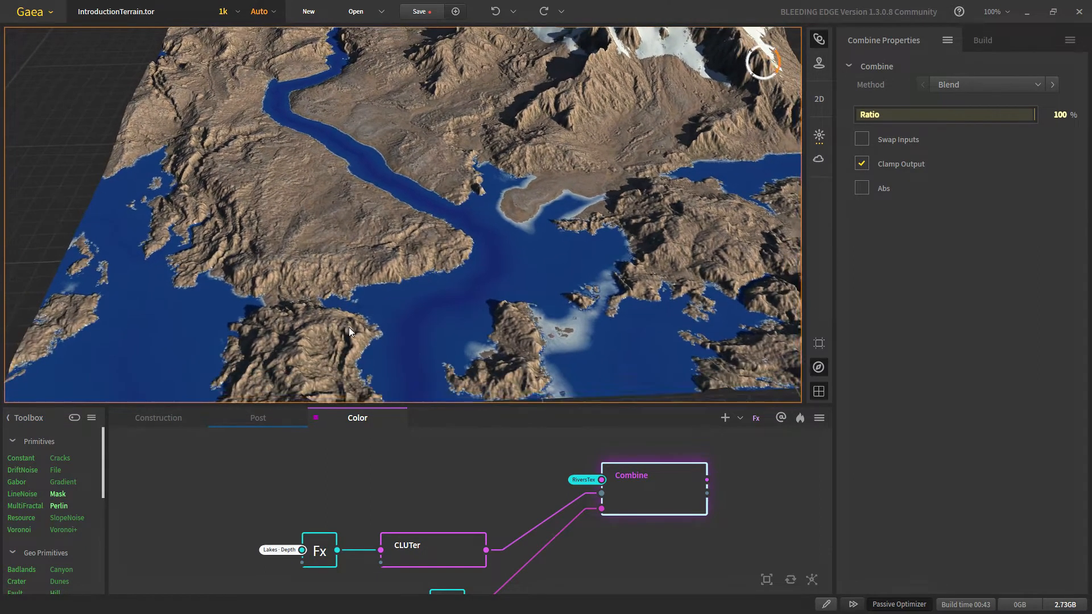
scroll(375, 335, "down", 2)
middle_click_drag(180, 365, 269, 341)
scroll(270, 342, "up", 2)
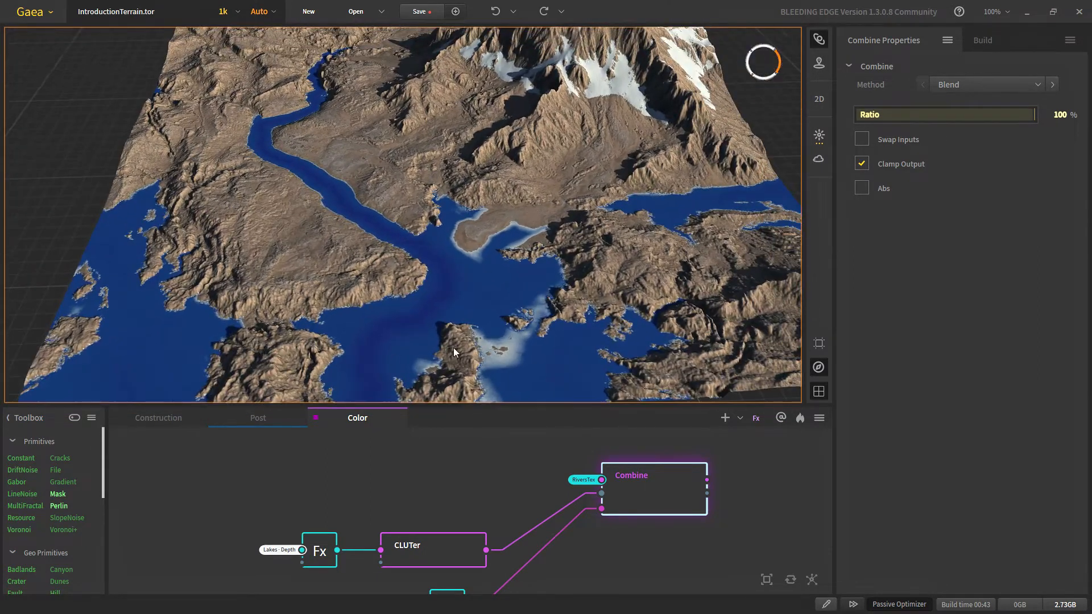
scroll(454, 352, "down", 2)
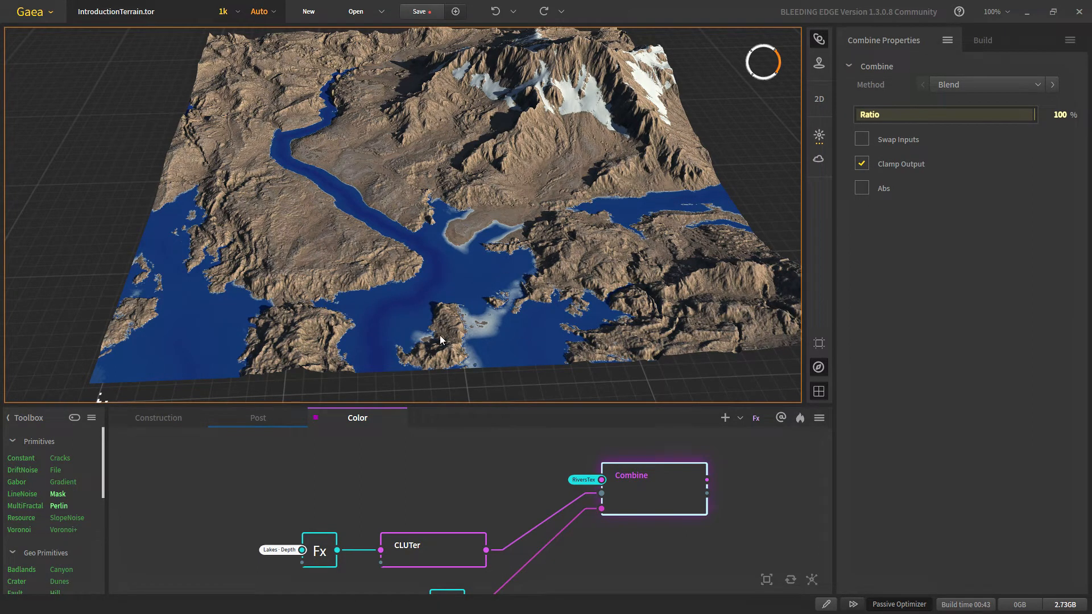
scroll(350, 296, "up", 2)
scroll(439, 327, "up", 3)
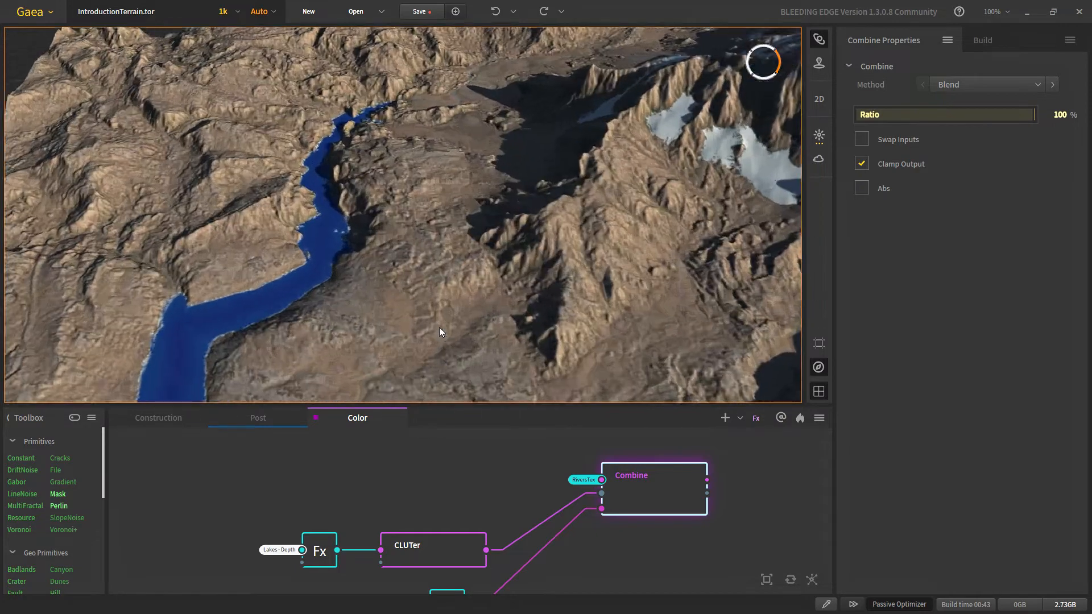
scroll(439, 334, "up", 4)
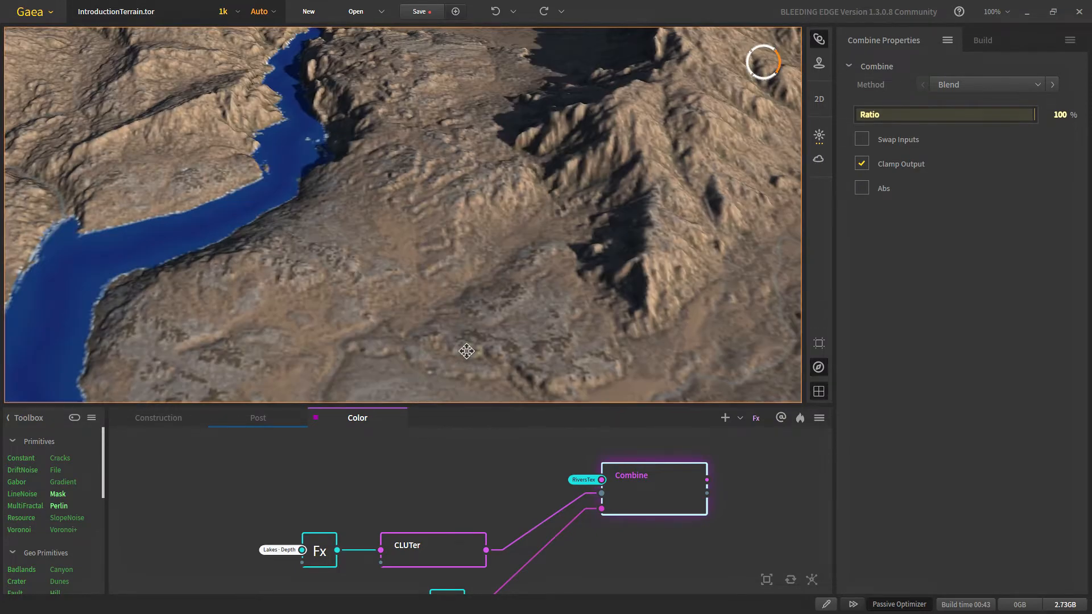
middle_click_drag(467, 351, 455, 326)
scroll(455, 326, "up", 2)
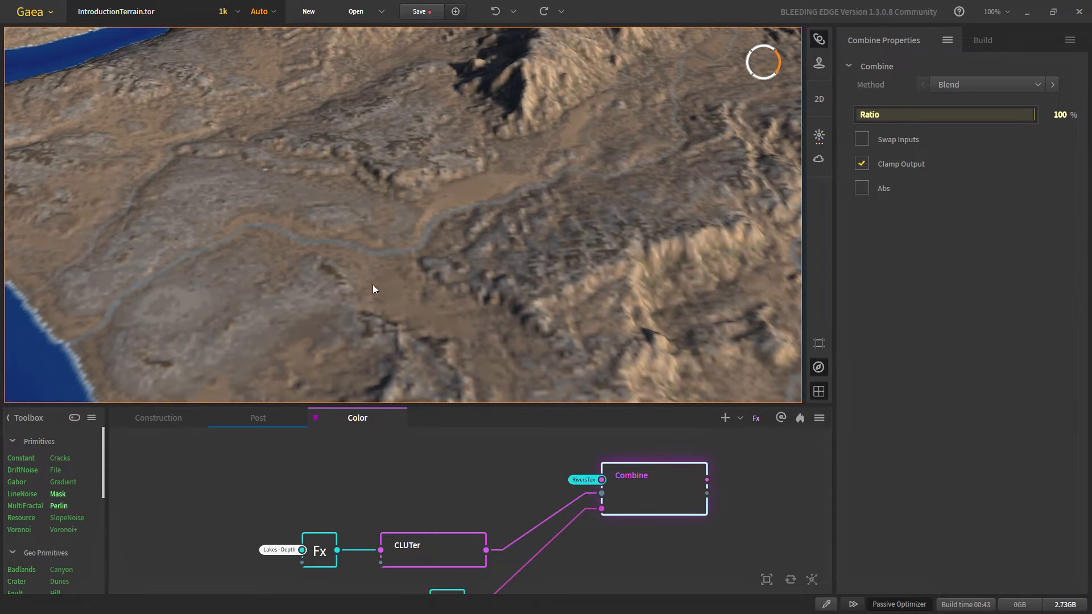
scroll(336, 281, "up", 2)
scroll(549, 204, "down", 5)
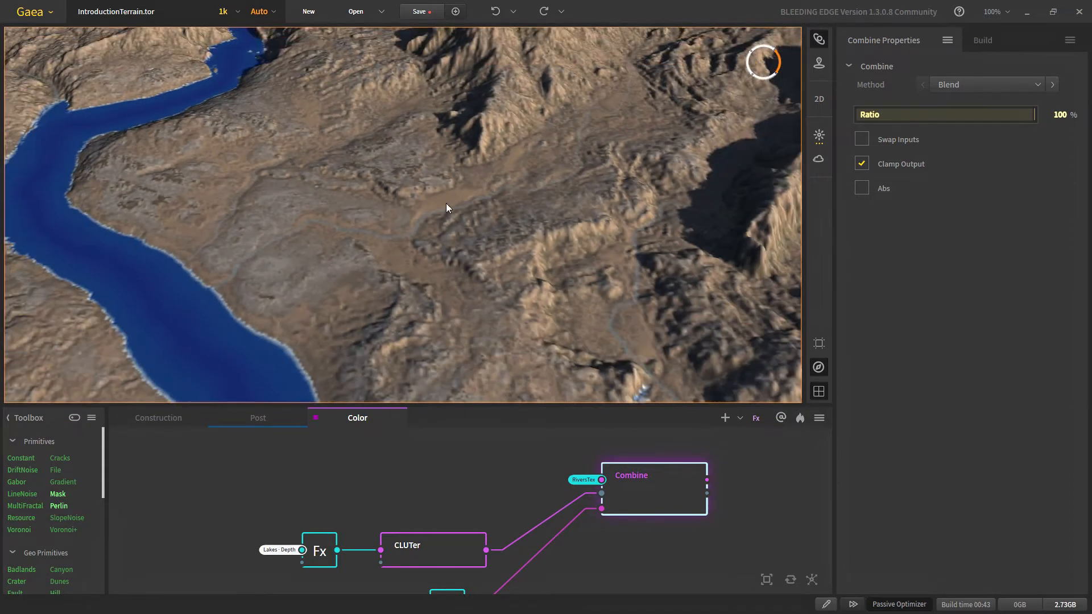
middle_click_drag(589, 362, 545, 302)
scroll(545, 301, "down", 1)
middle_click_drag(514, 197, 509, 273)
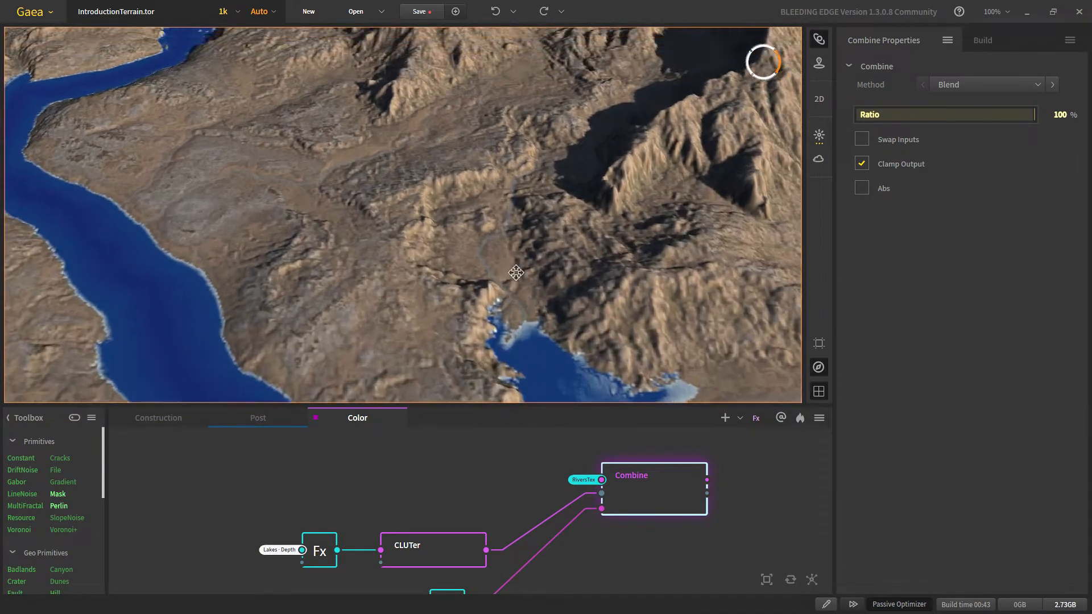
scroll(508, 275, "up", 2)
scroll(503, 284, "down", 2)
scroll(467, 264, "down", 3)
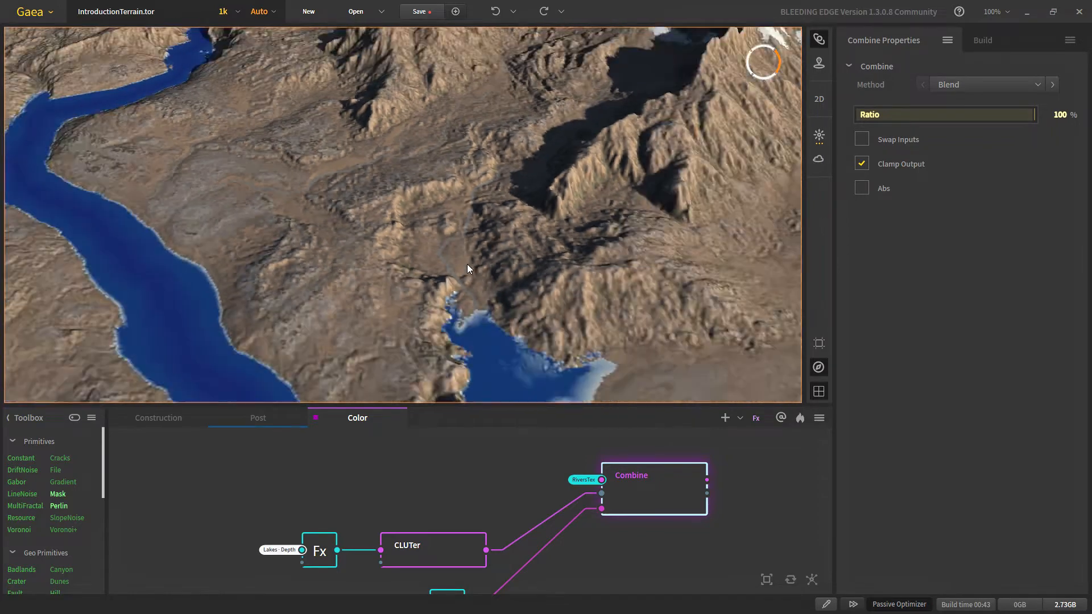
Step: Orbit to low angles around the snow-capped ridges and the mountain
left_click_drag(588, 261, 549, 408)
middle_click_drag(251, 243, 441, 223)
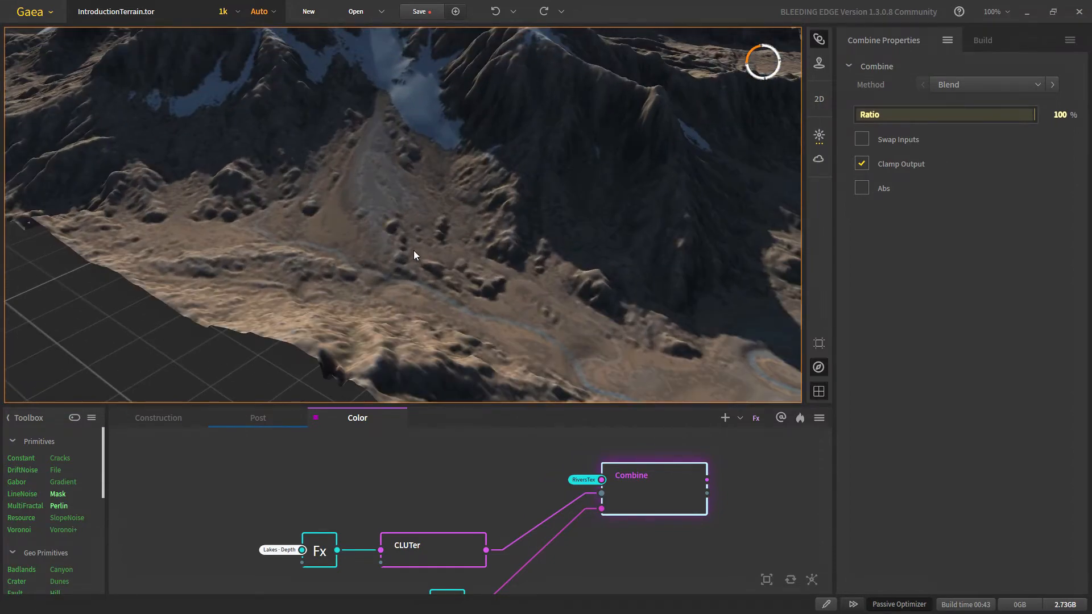
scroll(430, 286, "down", 5)
left_click_drag(431, 290, 482, 245)
scroll(482, 245, "up", 10)
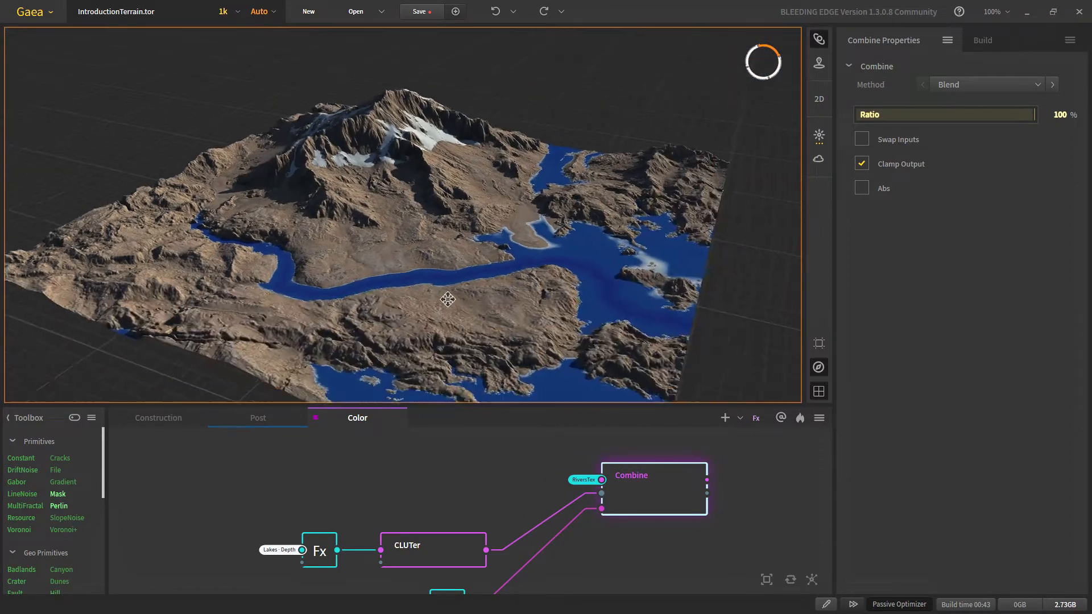
scroll(420, 267, "down", 5)
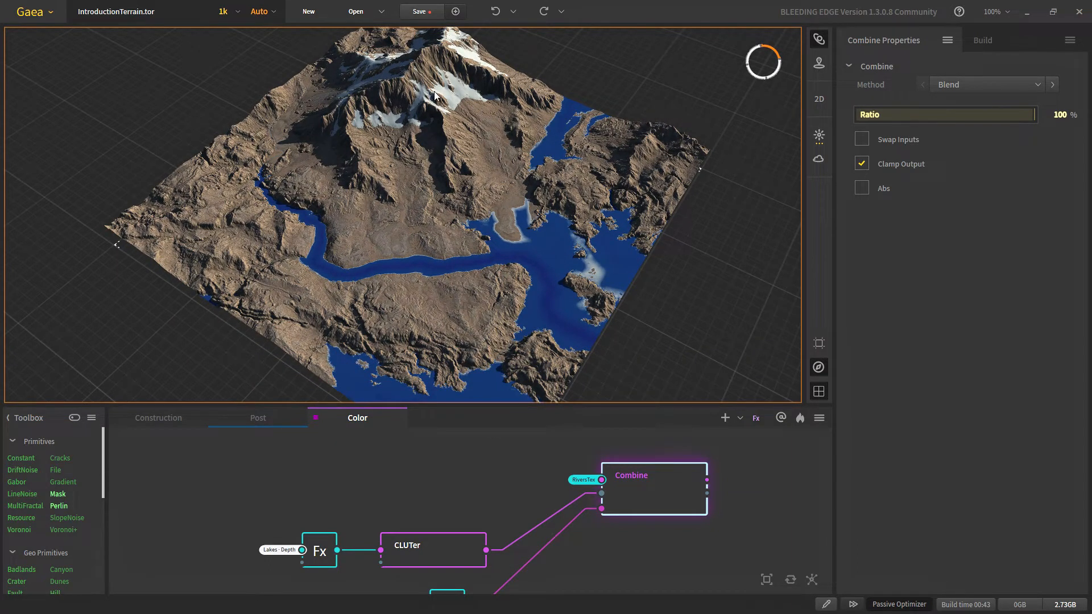
scroll(400, 244, "up", 3)
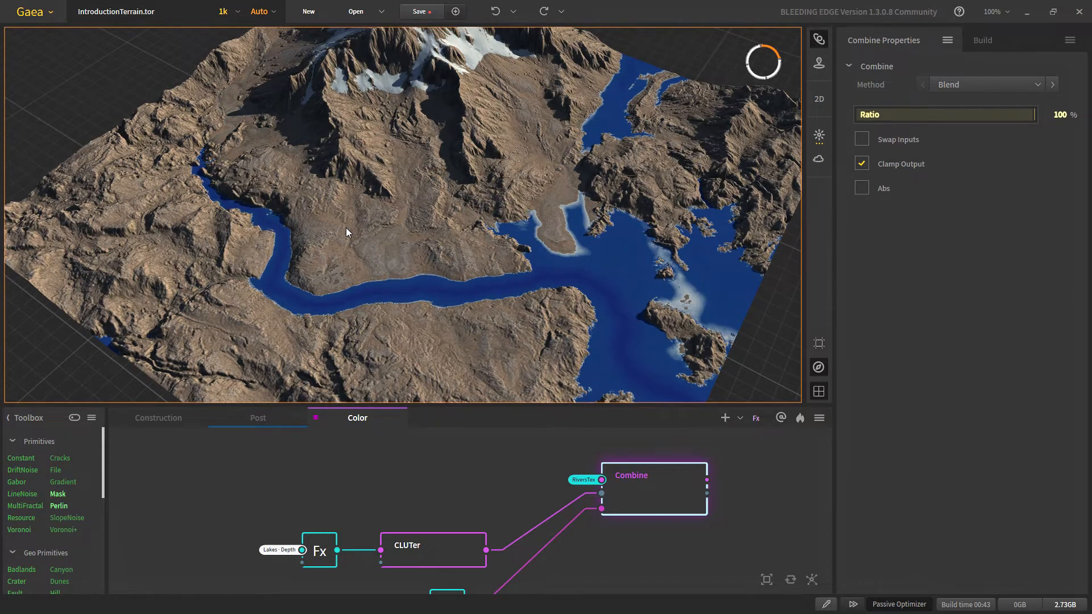
middle_click_drag(261, 290, 284, 293)
scroll(285, 293, "down", 4)
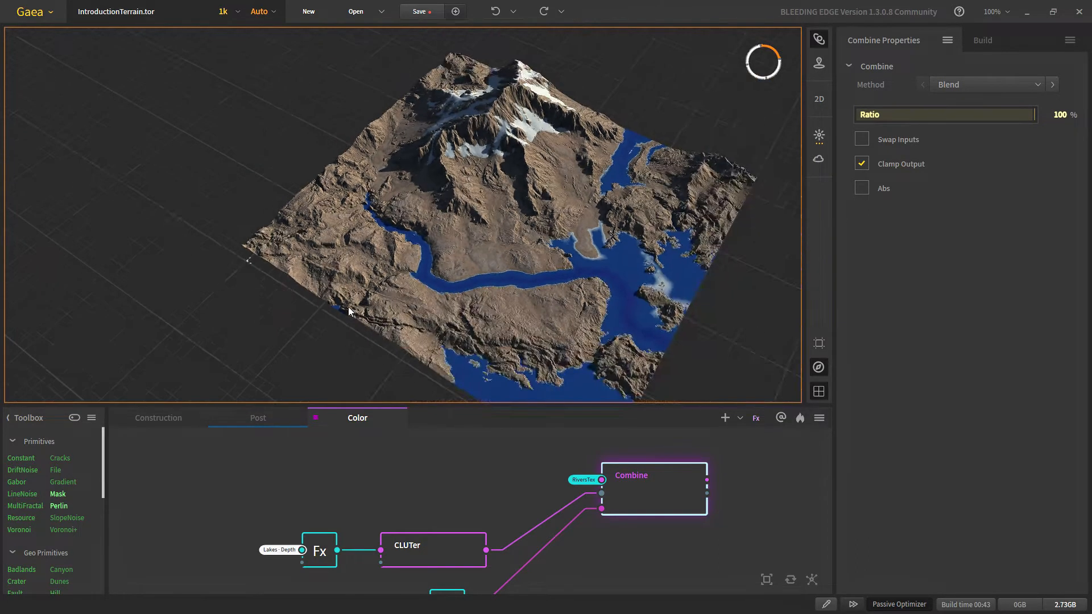
scroll(421, 346, "up", 3)
middle_click_drag(428, 349, 401, 343)
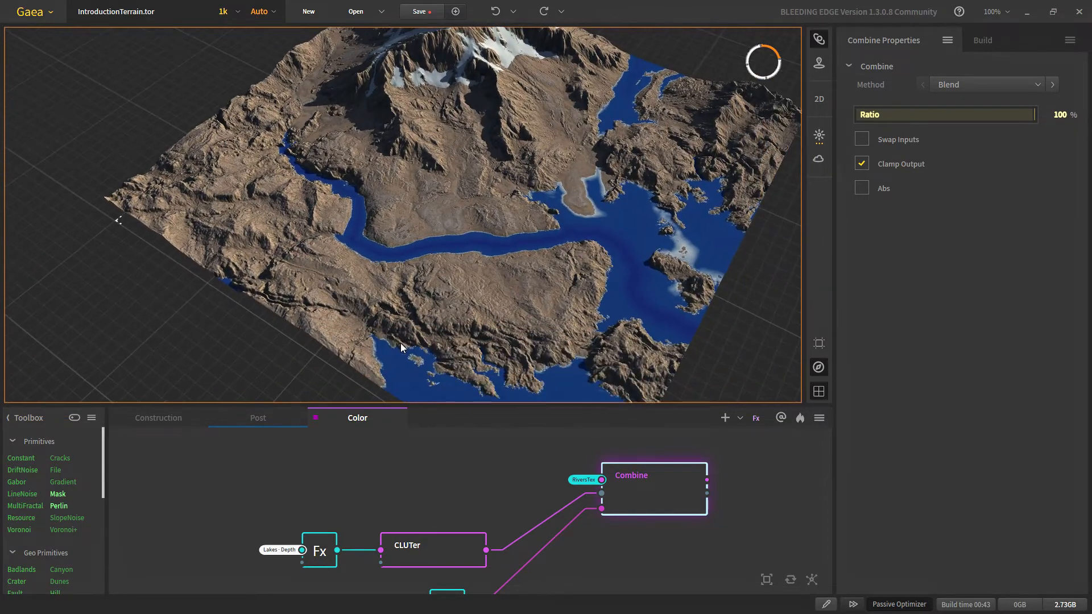
scroll(458, 242, "down", 2)
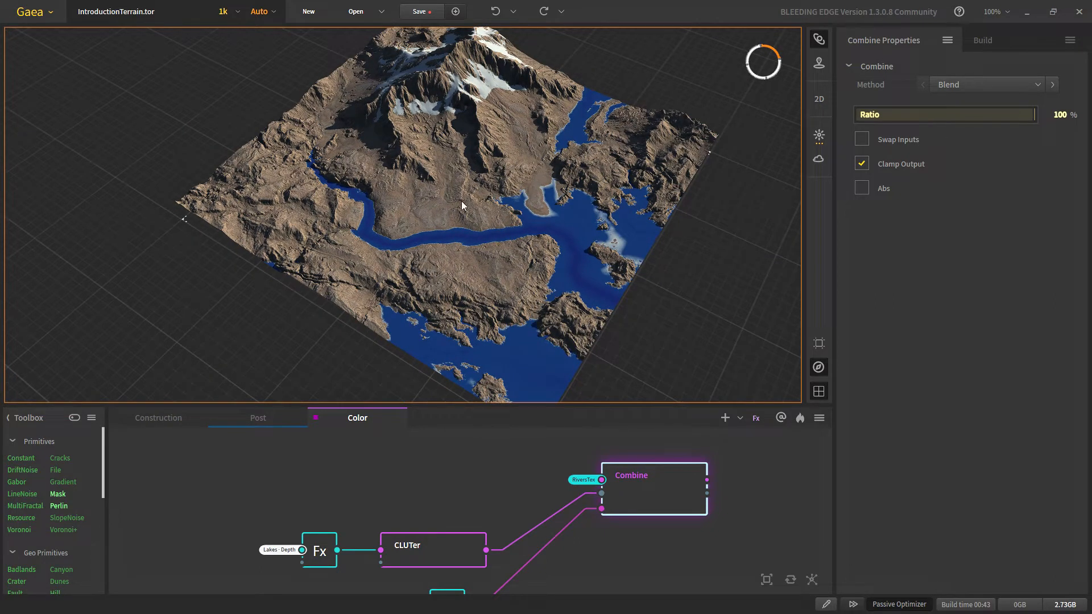
left_click_drag(462, 202, 384, 273)
scroll(438, 227, "up", 4)
scroll(385, 273, "up", 2)
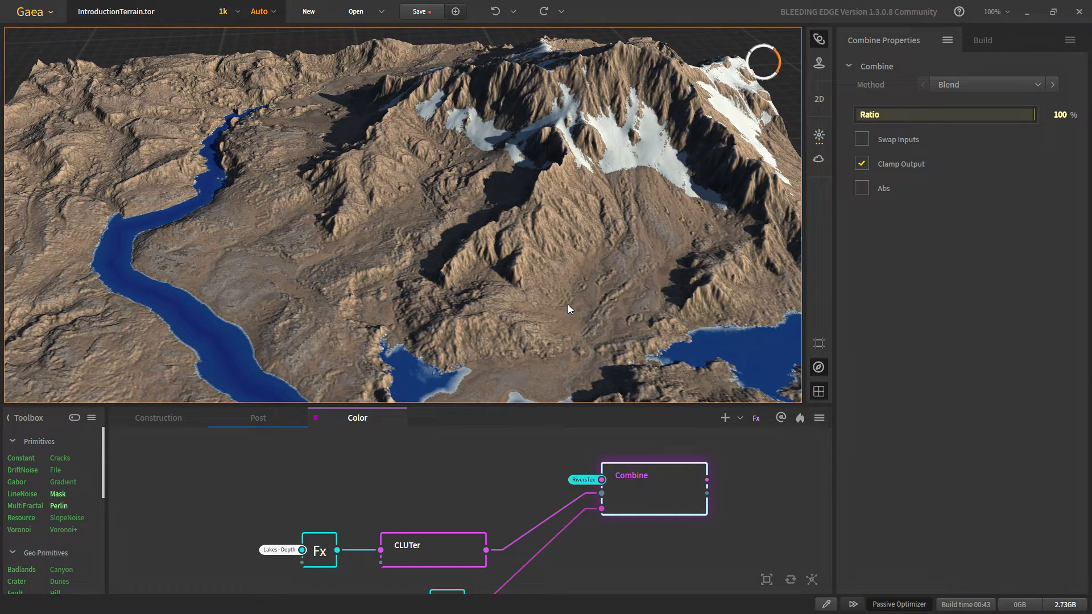
scroll(580, 276, "down", 2)
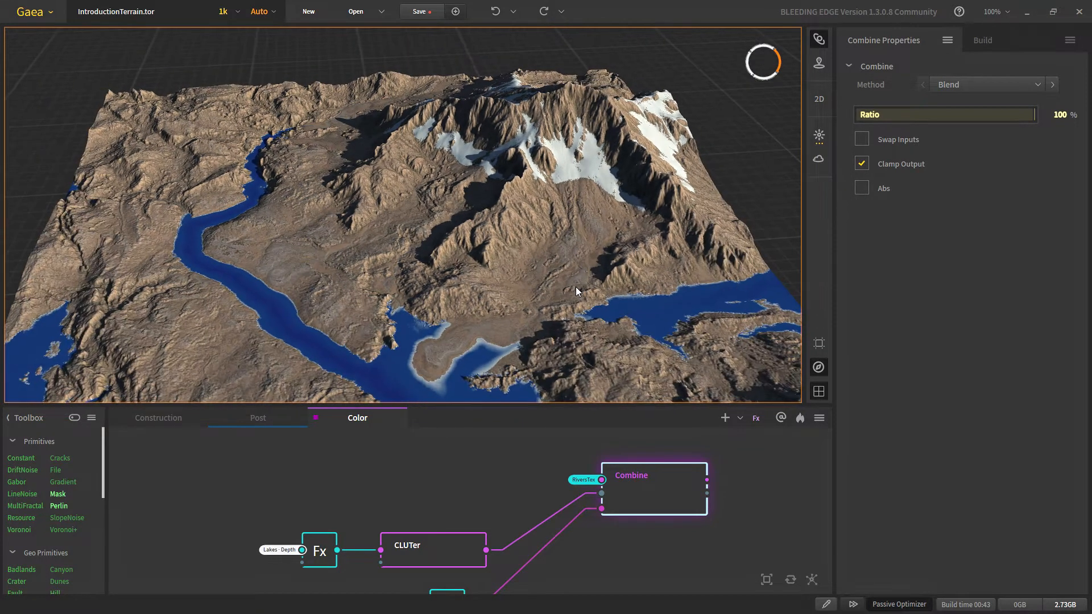
left_click_drag(319, 266, 268, 244)
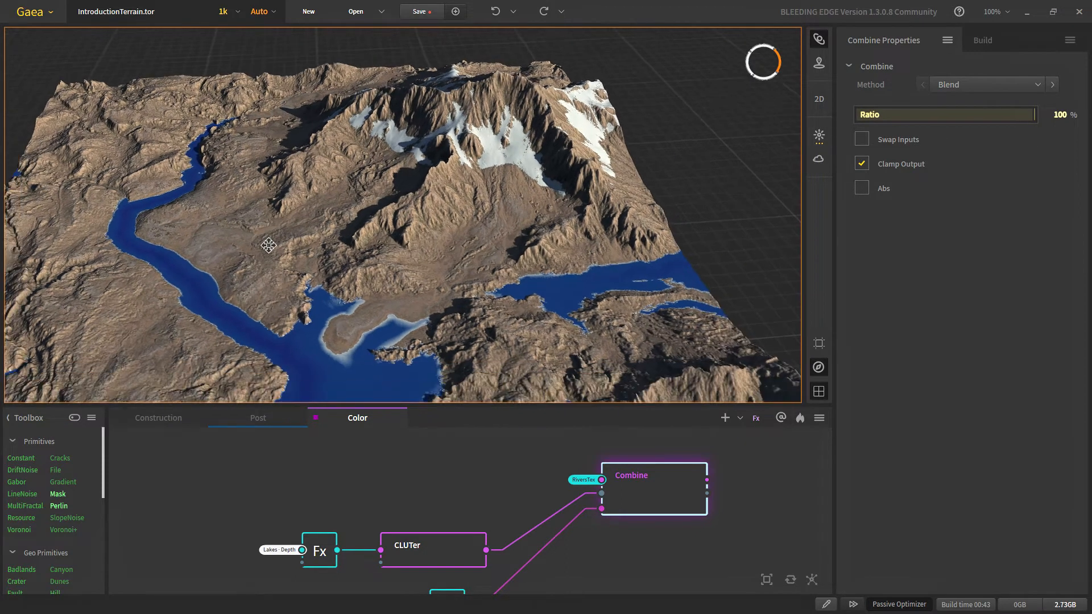
middle_click_drag(267, 243, 268, 240)
scroll(444, 252, "down", 2)
scroll(486, 305, "up", 2)
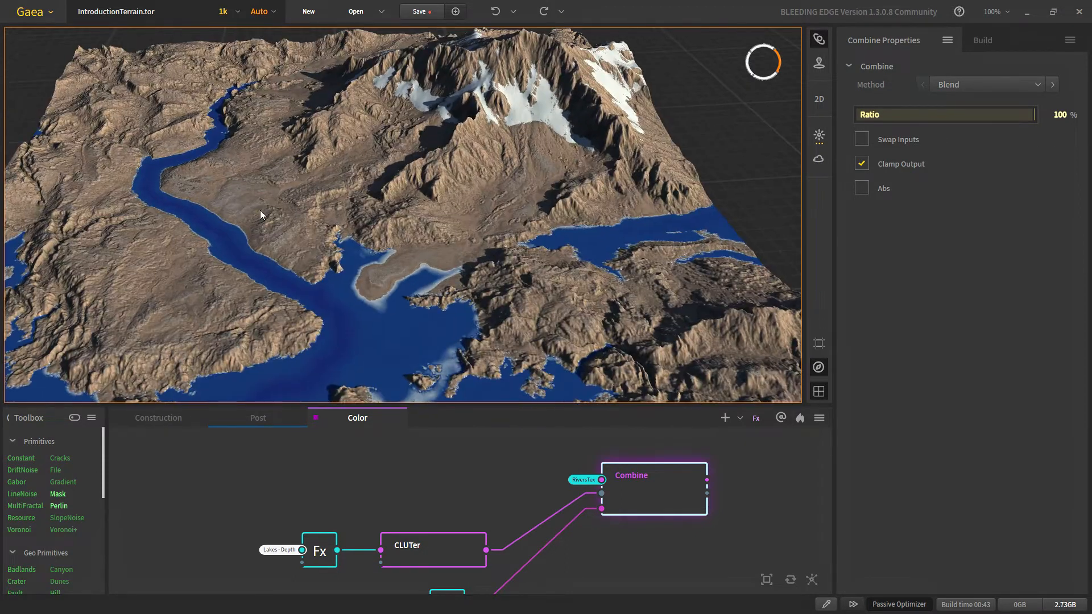
scroll(322, 239, "down", 2)
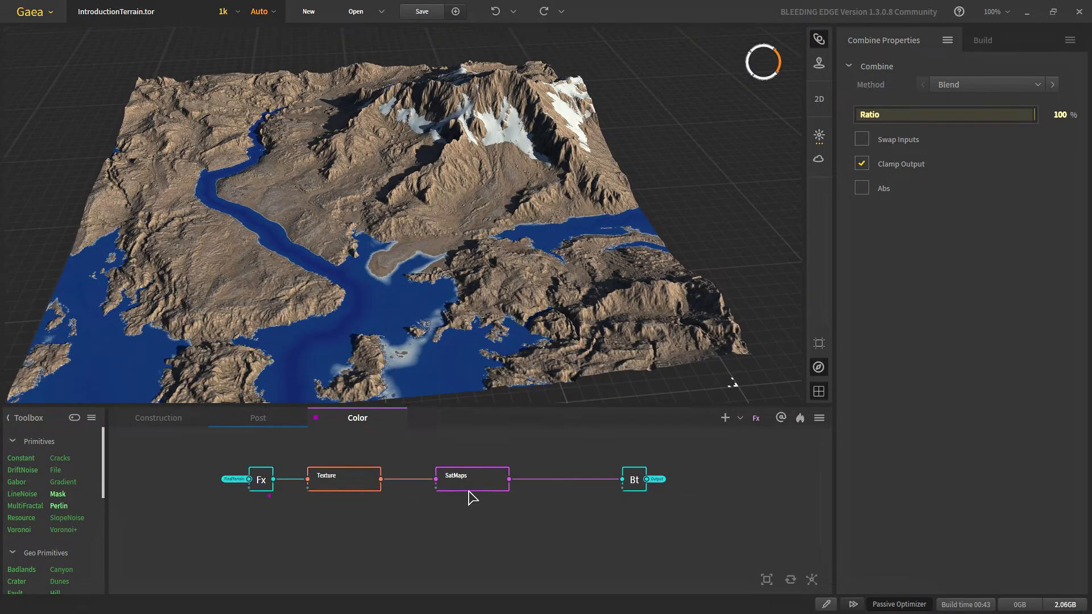
left_click(446, 481)
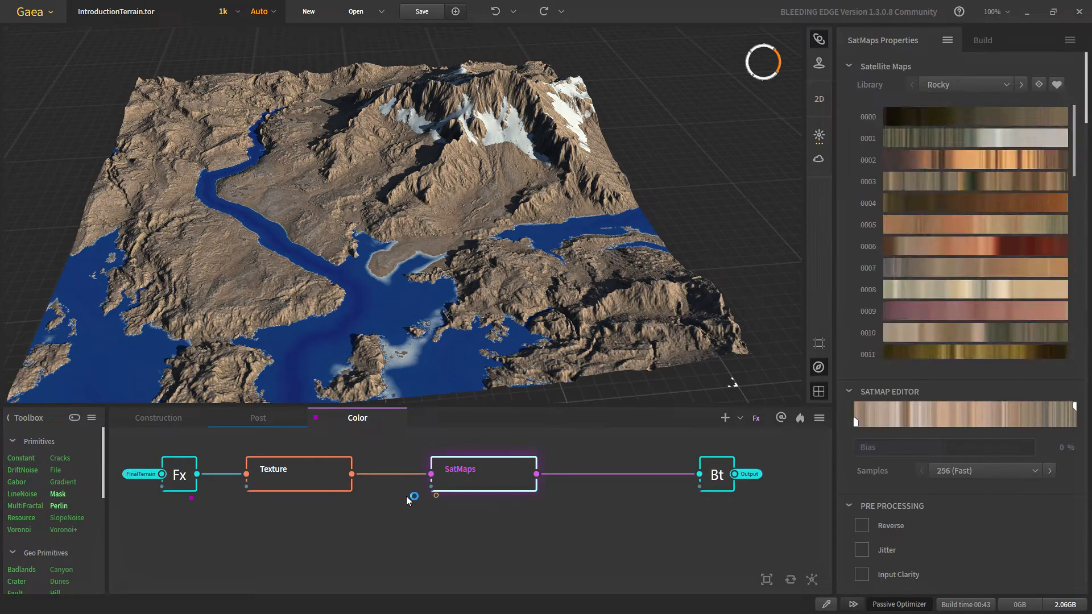
left_click_drag(493, 502, 579, 505)
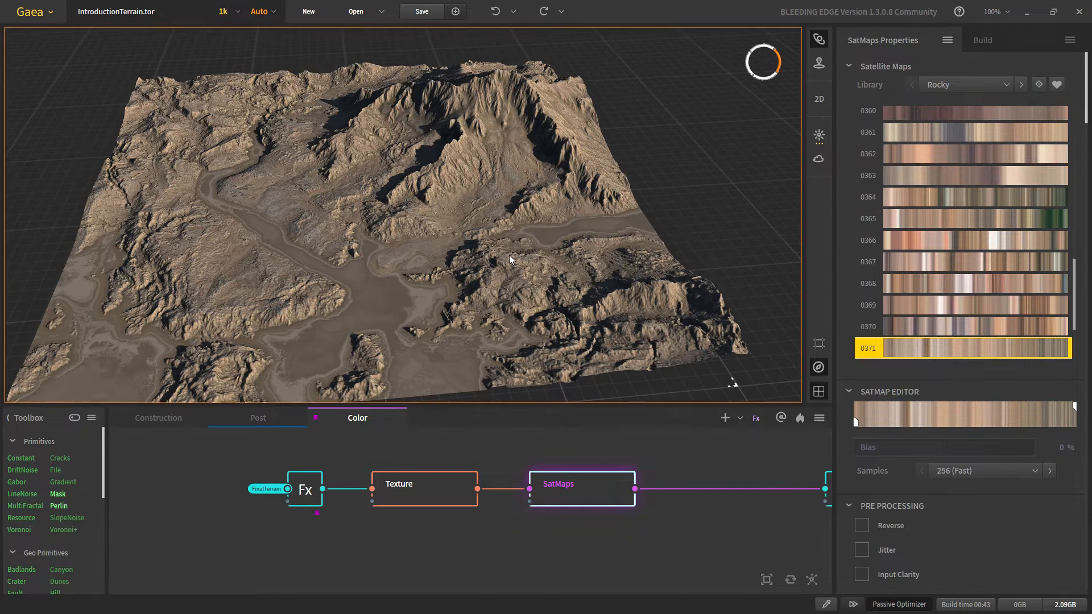
scroll(510, 259, "up", 3)
scroll(509, 255, "up", 2)
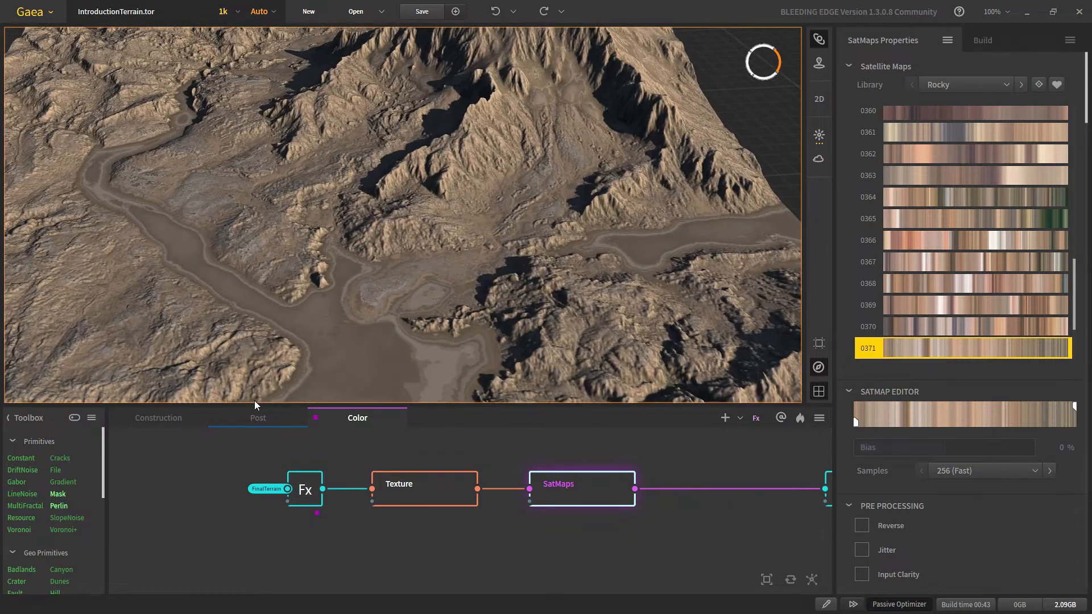
left_click(173, 422)
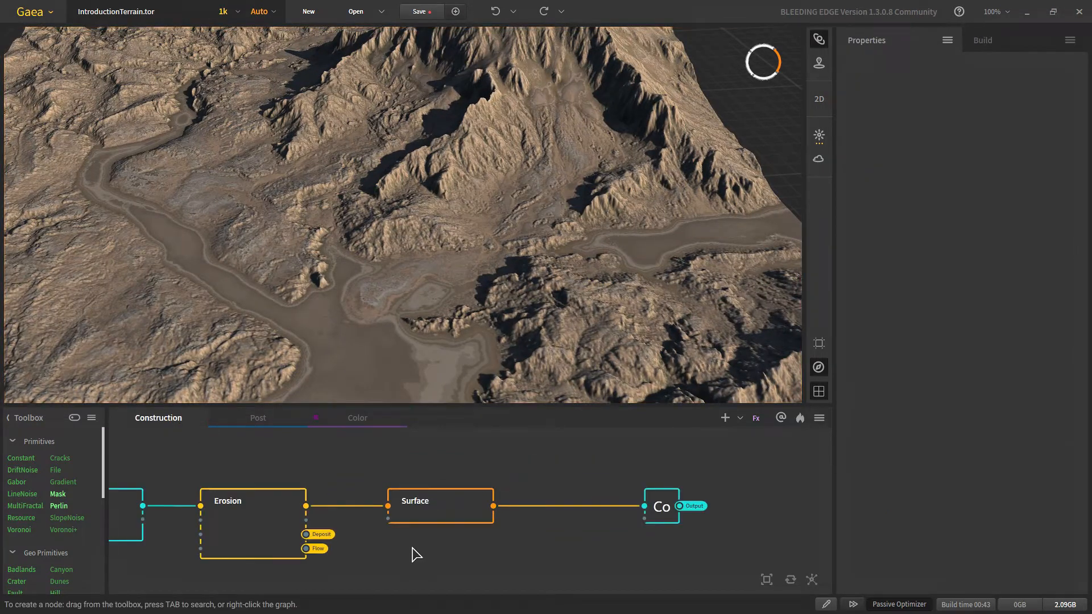
scroll(409, 518, "up", 3)
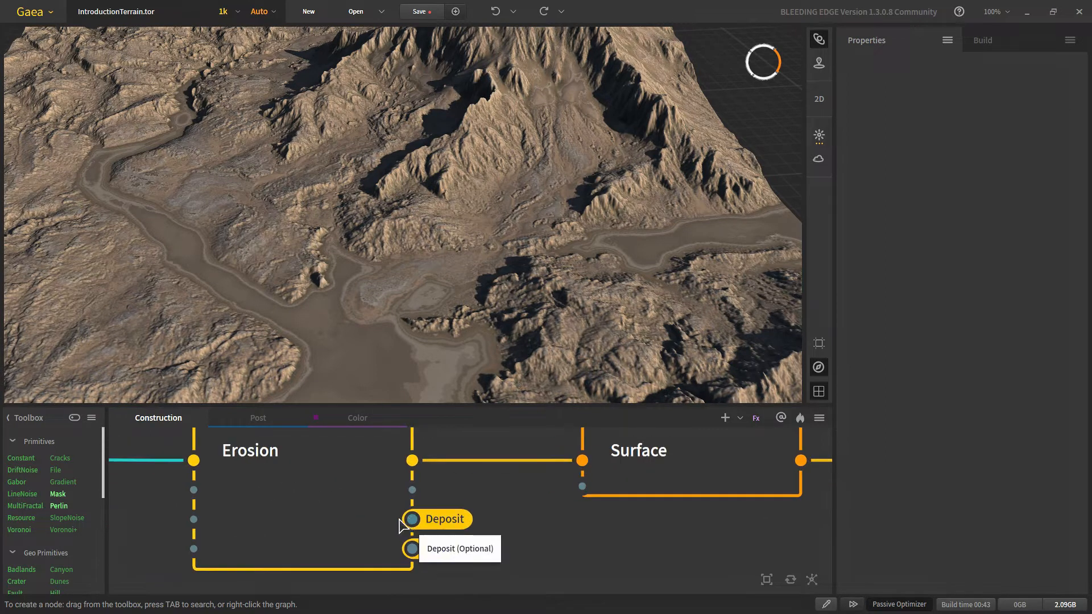
scroll(413, 522, "down", 3)
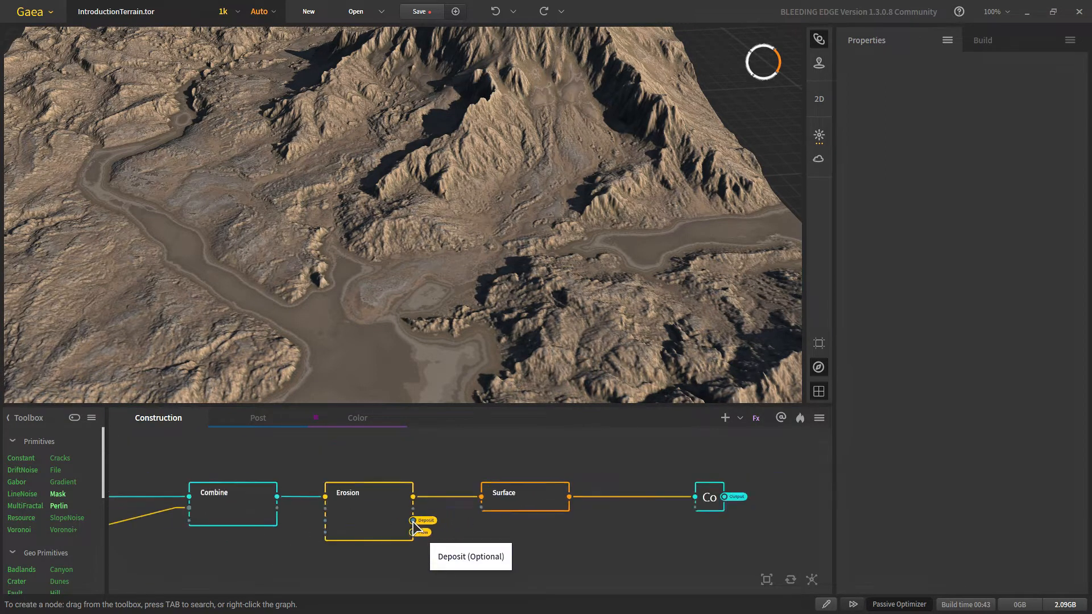
scroll(407, 522, "up", 2)
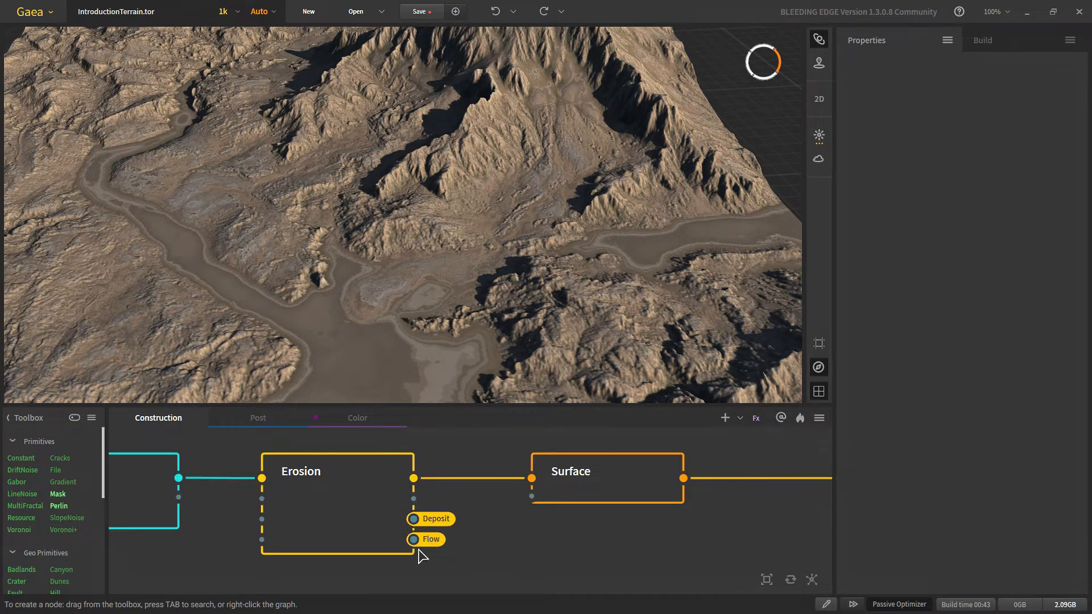
left_click(358, 419)
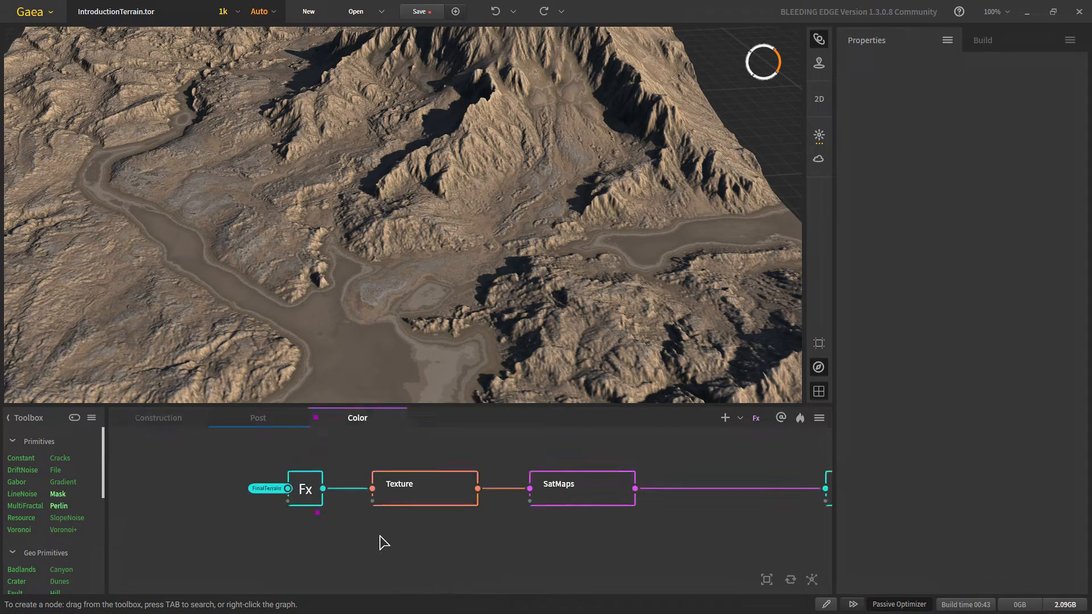
Step: Add an Fx node fed by the Erosion · Flow portal and place it under the top Fx node
key("Tab")
type("fx")
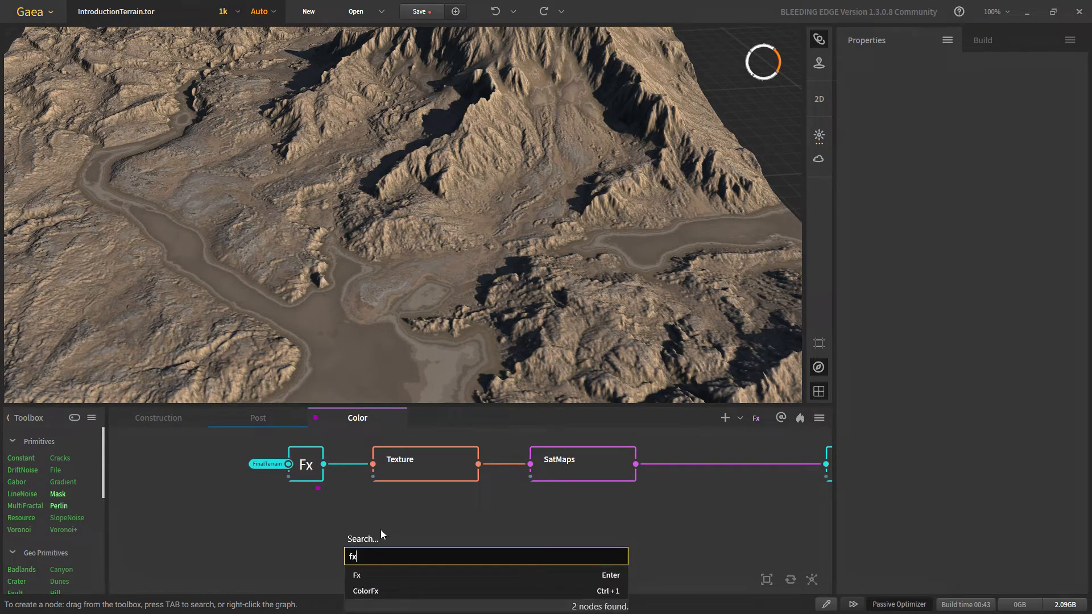
left_click(393, 575)
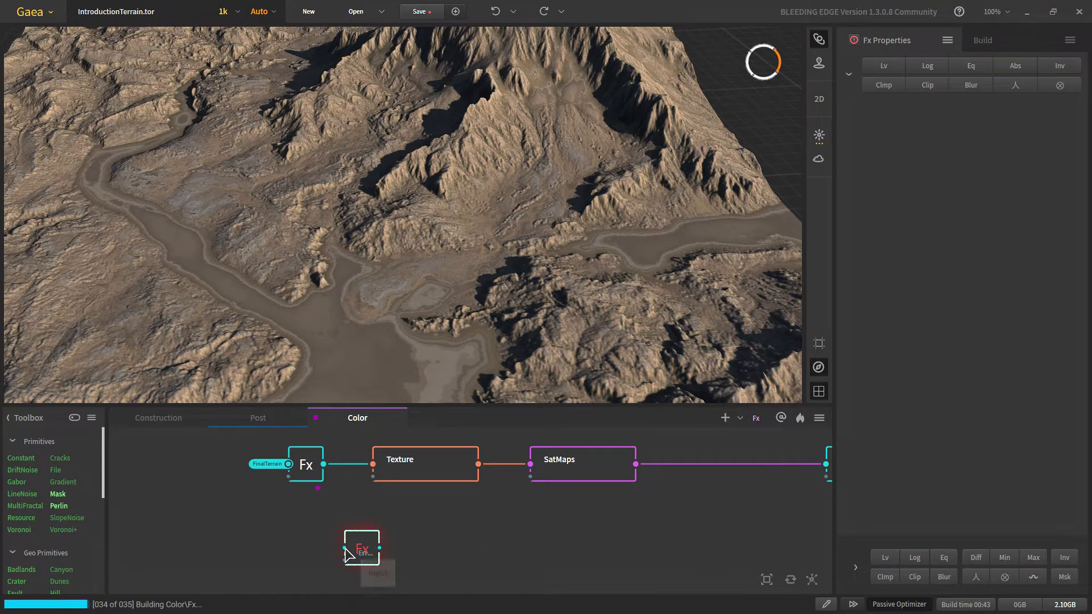
left_click_drag(345, 547, 242, 534)
mouse_move(288, 407)
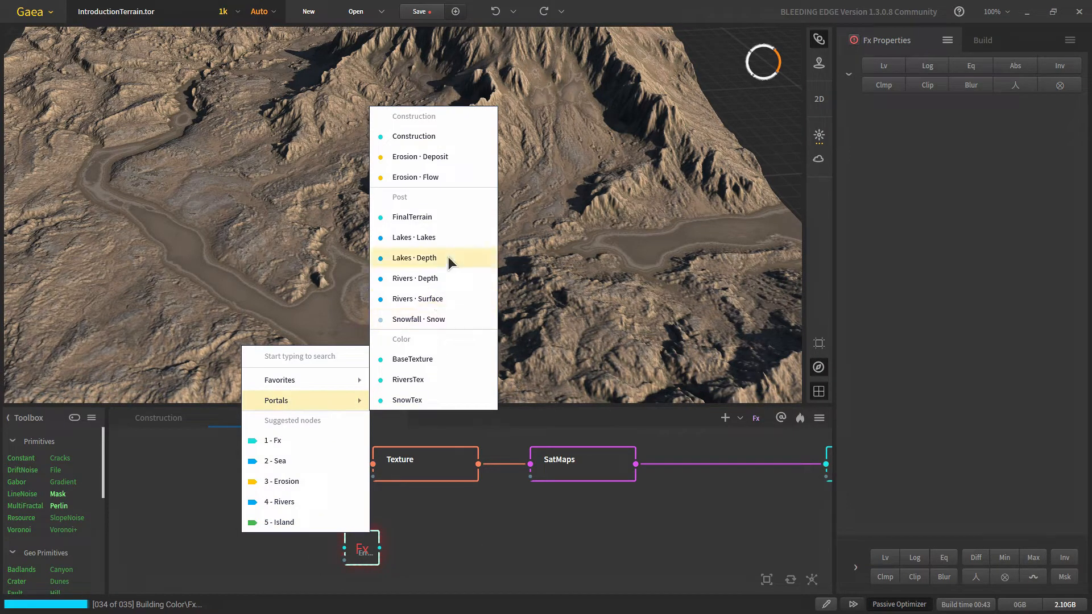
left_click(429, 177)
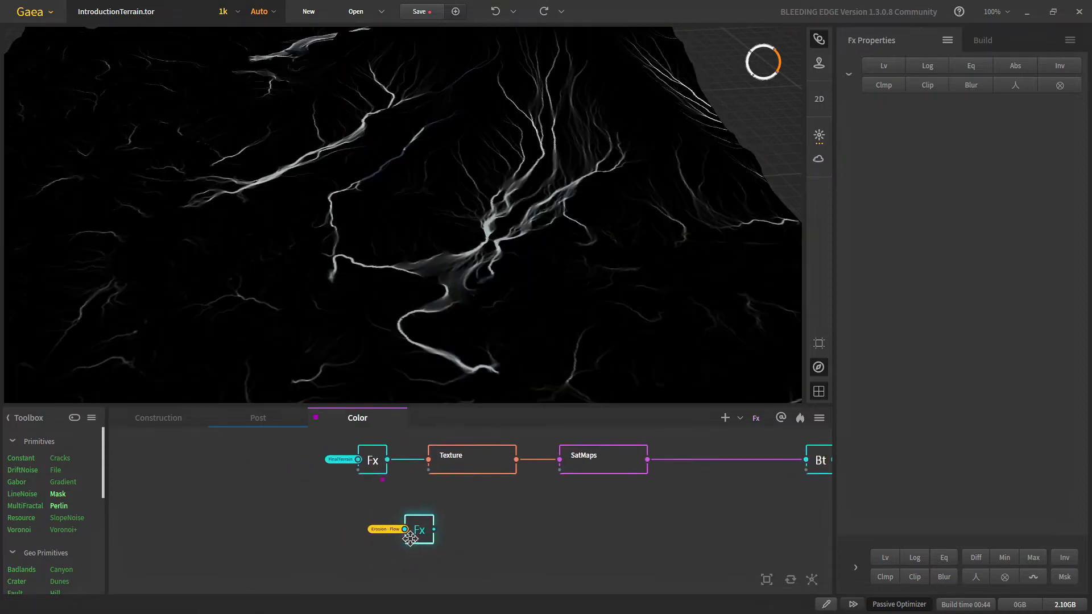
left_click_drag(410, 538, 375, 535)
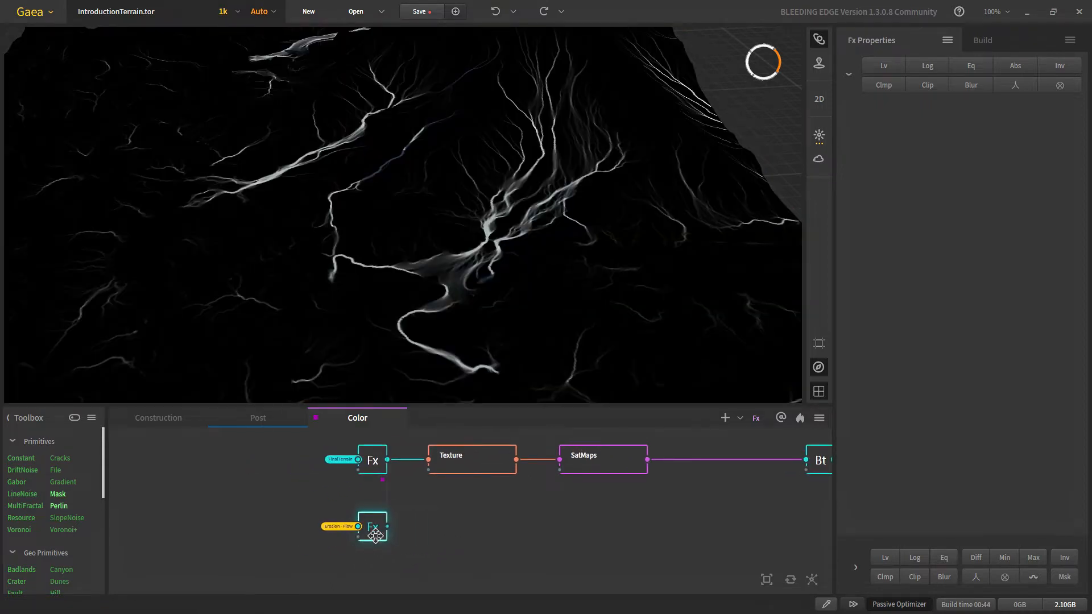
Step: Add a Perlin noise node below the Fx node and view its rugged heightfield
scroll(428, 241, "down", 5)
scroll(429, 243, "up", 8)
left_click_drag(555, 324, 561, 333)
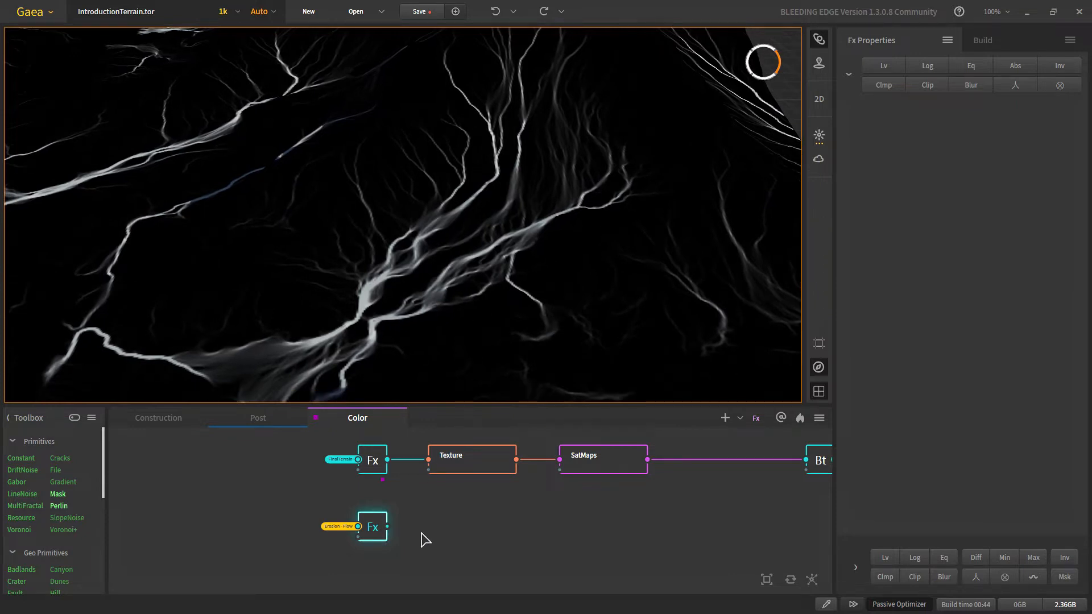
scroll(45, 517, "down", 10)
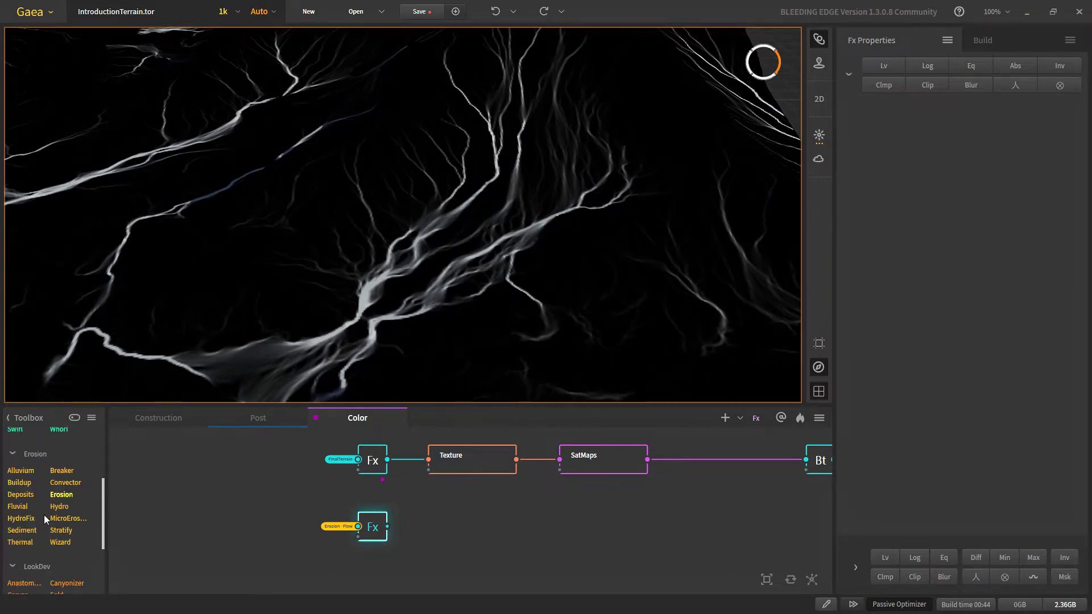
scroll(46, 514, "down", 3)
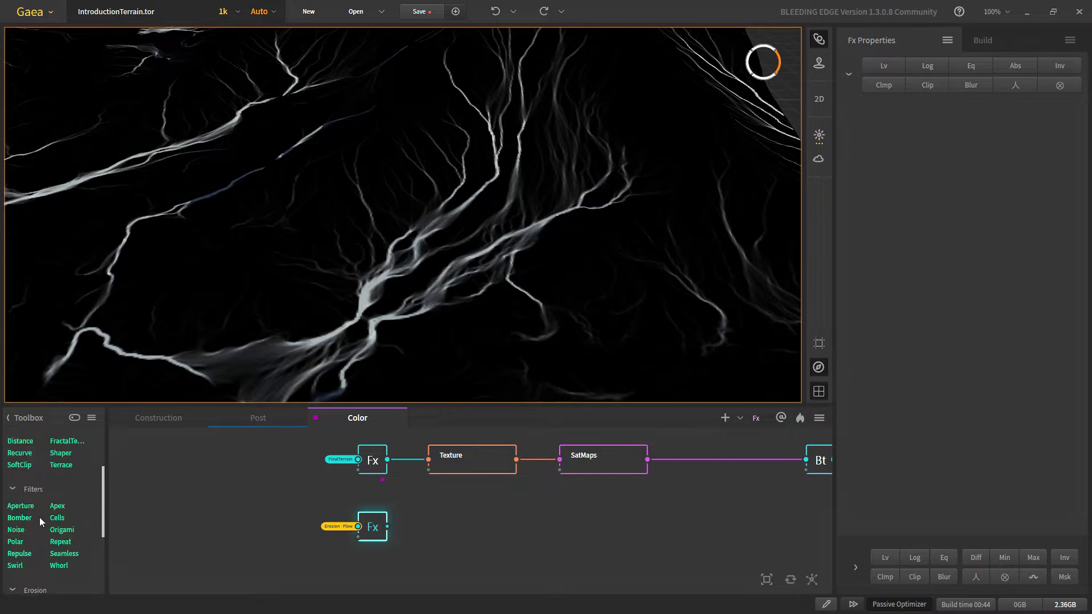
scroll(39, 516, "down", 5)
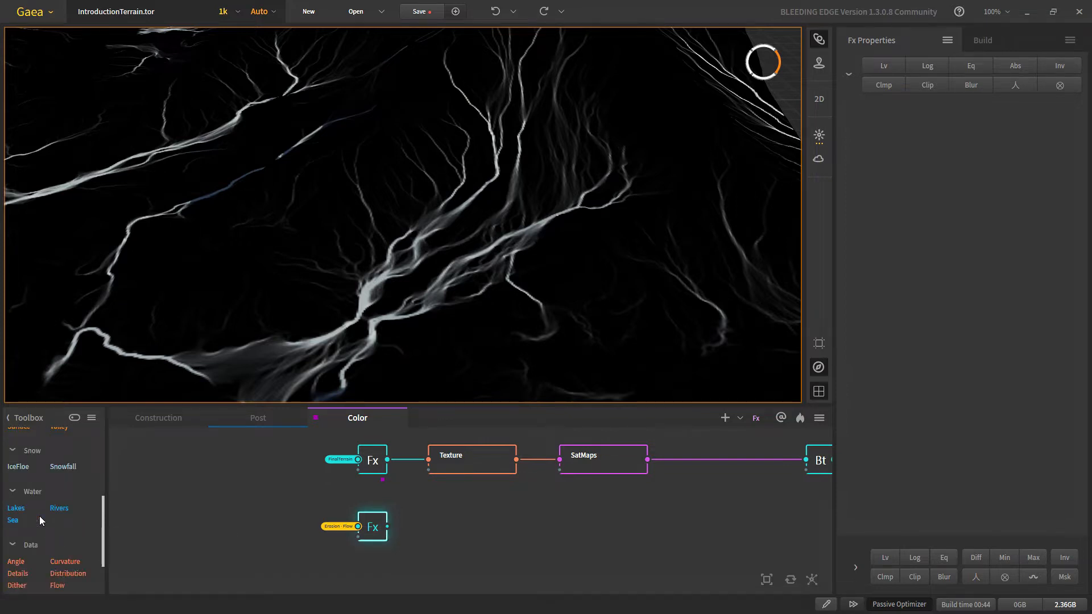
right_click_drag(380, 585, 395, 541)
type("perl")
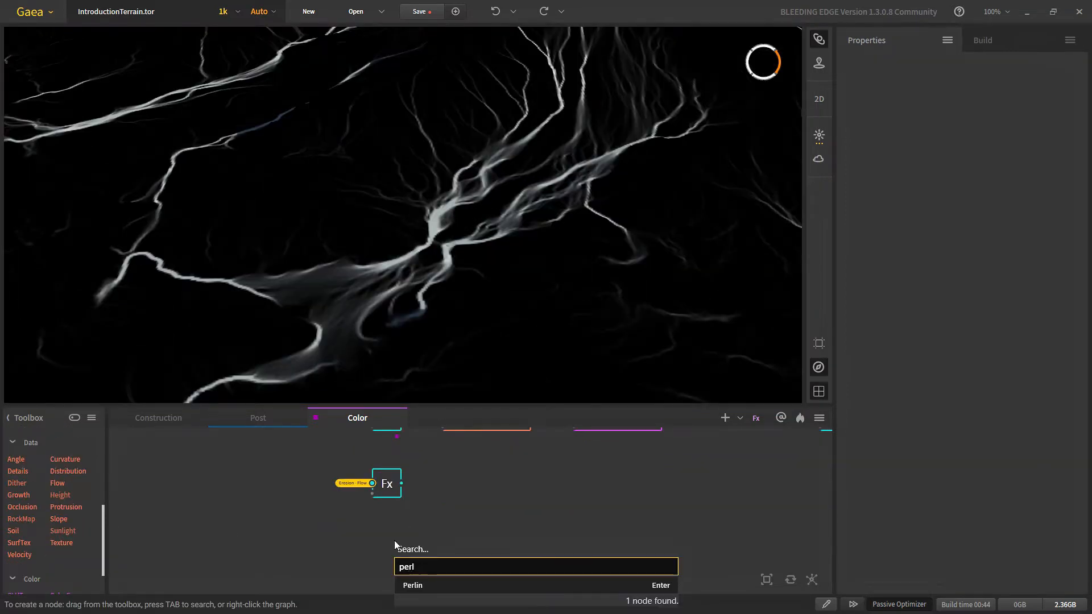
key("Return")
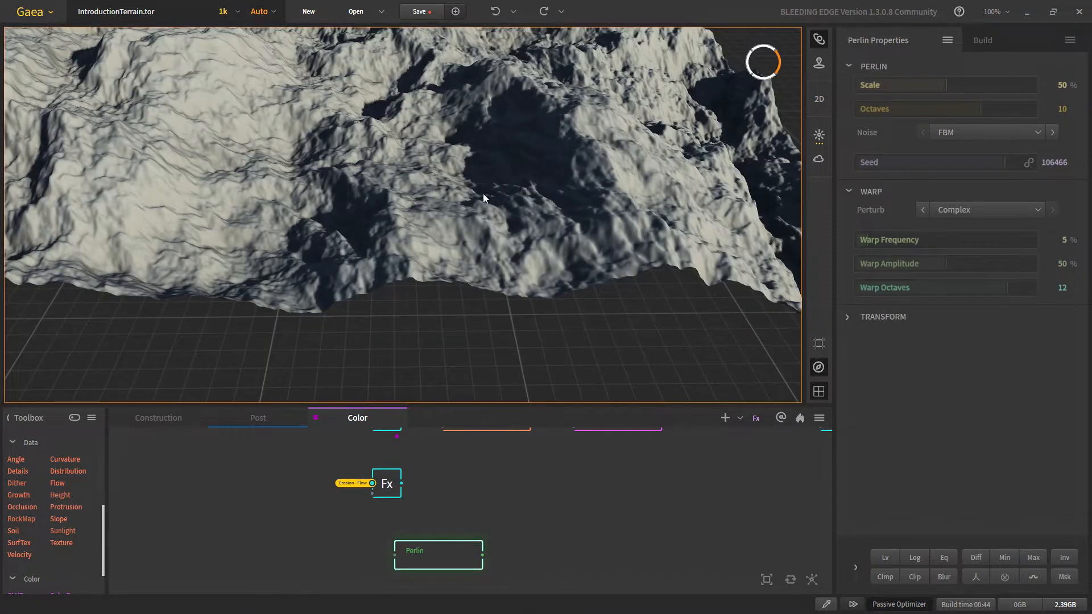
middle_click_drag(483, 193, 495, 284)
scroll(402, 206, "down", 5)
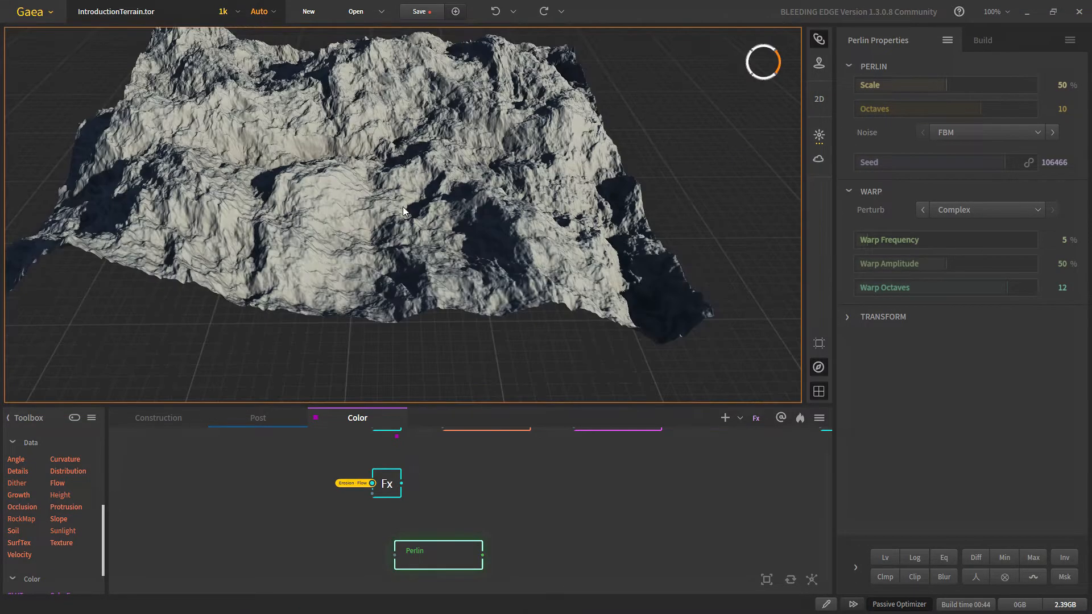
Step: Set the Perlin noise Scale to 1%
left_click(872, 88)
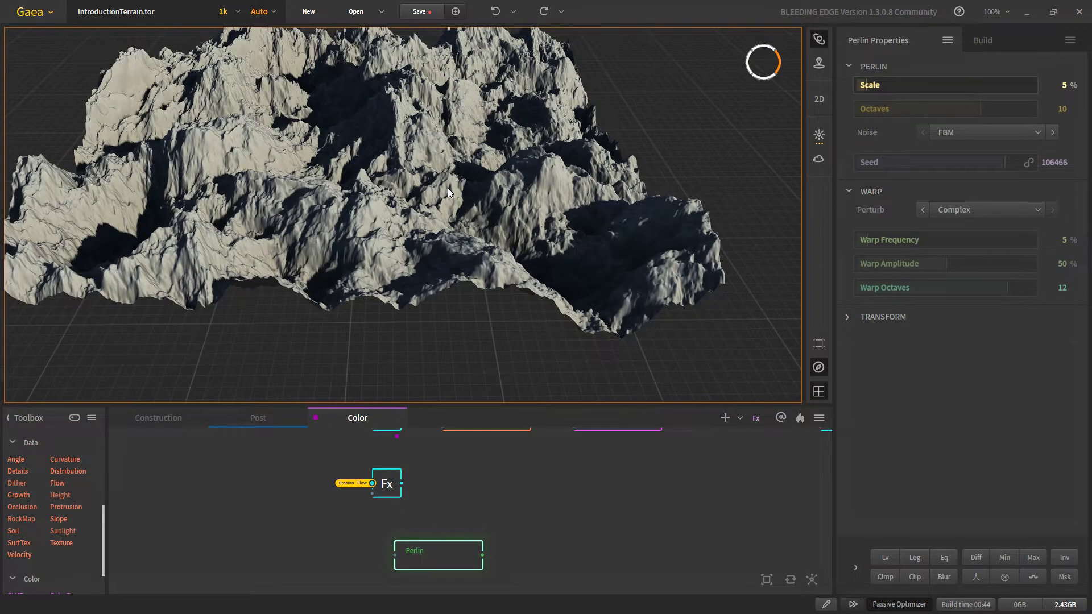
left_click(1029, 85)
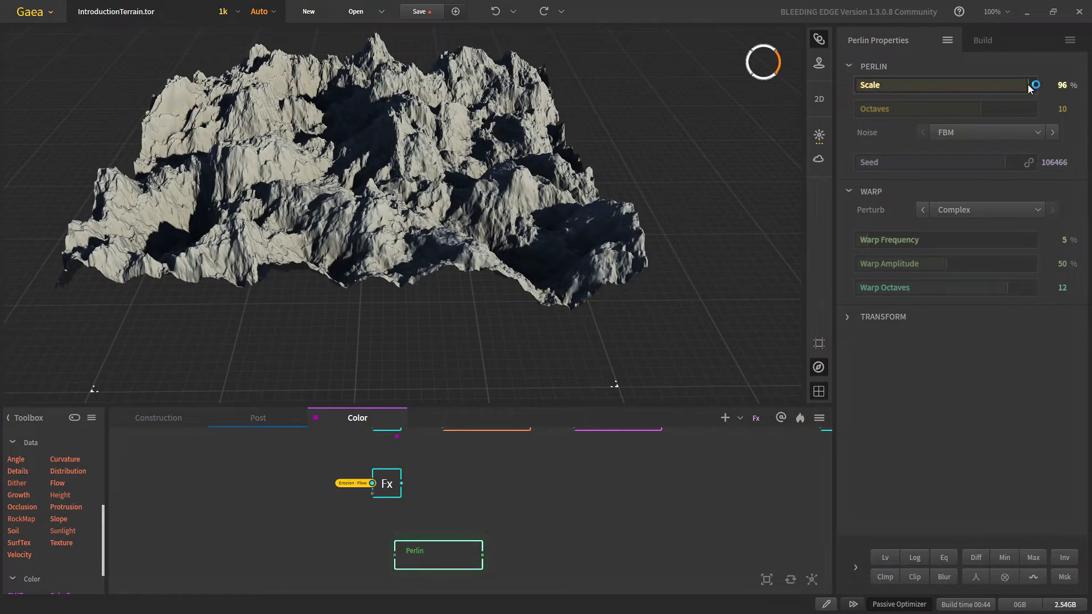
left_click_drag(877, 87, 859, 86)
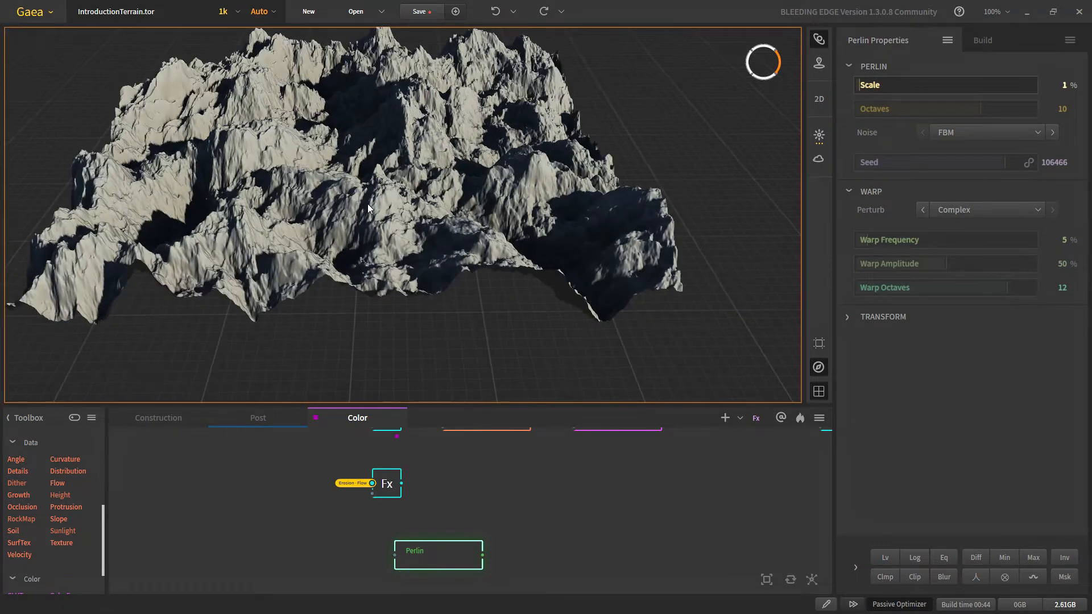
Step: Set Perlin Transform Scale X 4.81 and Scale Y 6.42, and move the node under Fx
left_click(848, 316)
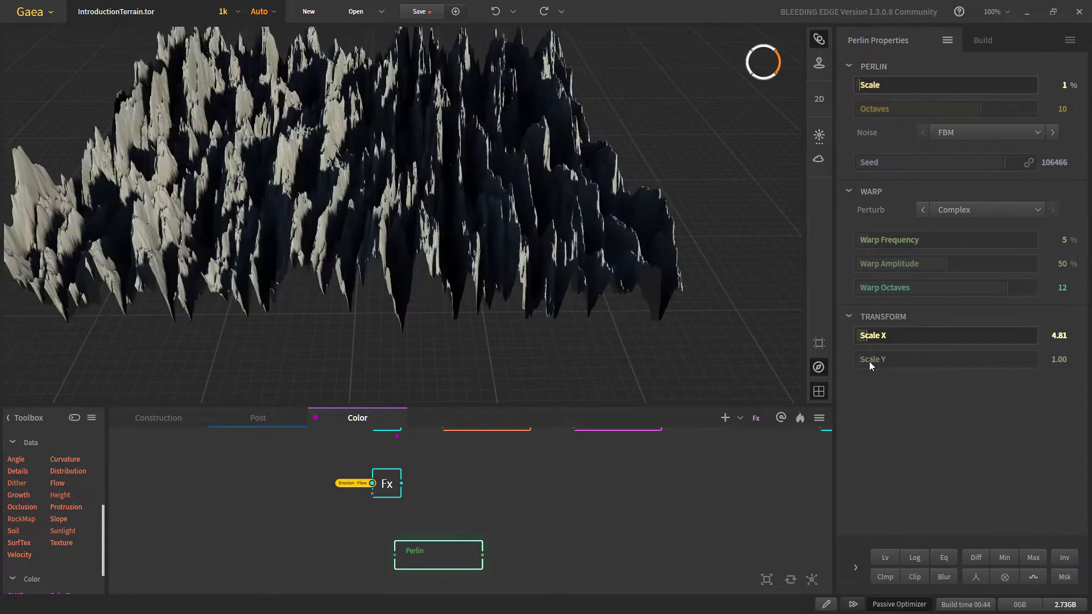
scroll(399, 211, "down", 4)
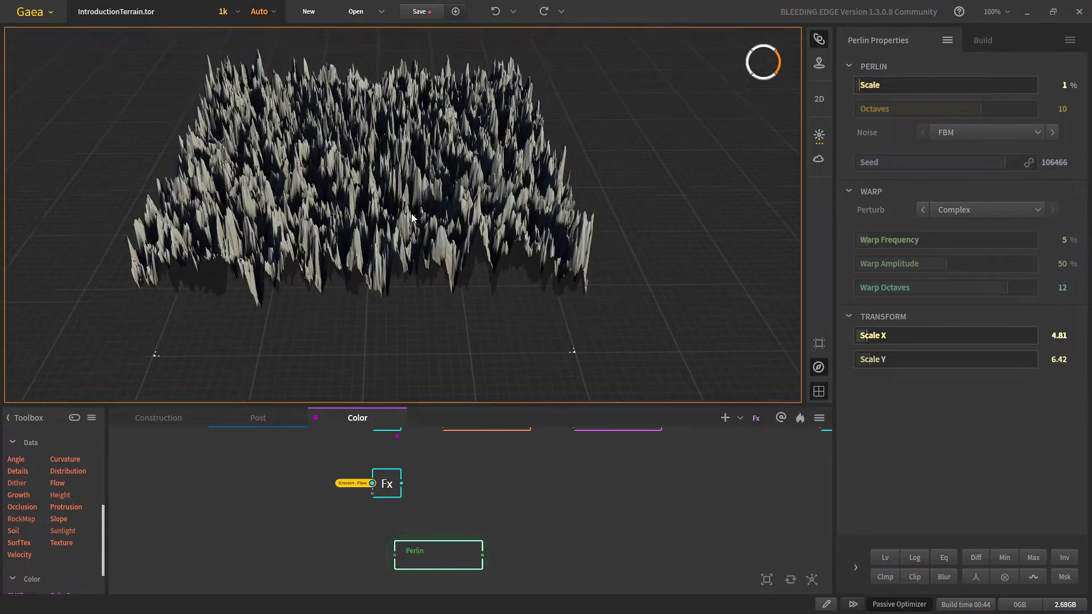
scroll(416, 222, "up", 5)
mouse_move(432, 261)
left_mouse_down()
mouse_move(655, 189)
mouse_move(427, 246)
left_mouse_up()
scroll(427, 245, "up", 2)
scroll(427, 248, "up", 2)
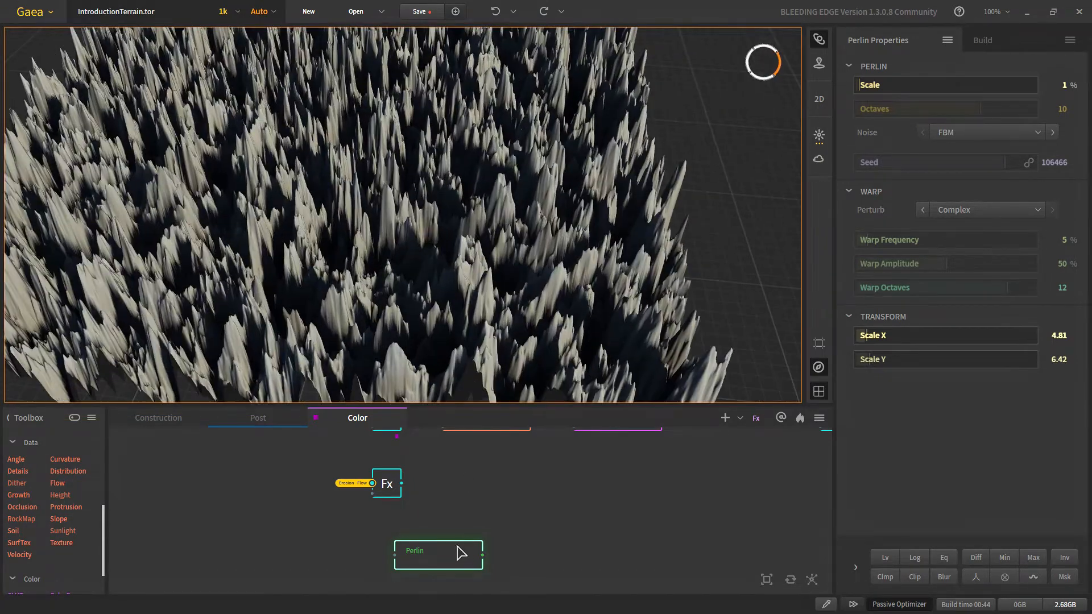
left_click_drag(458, 549, 484, 545)
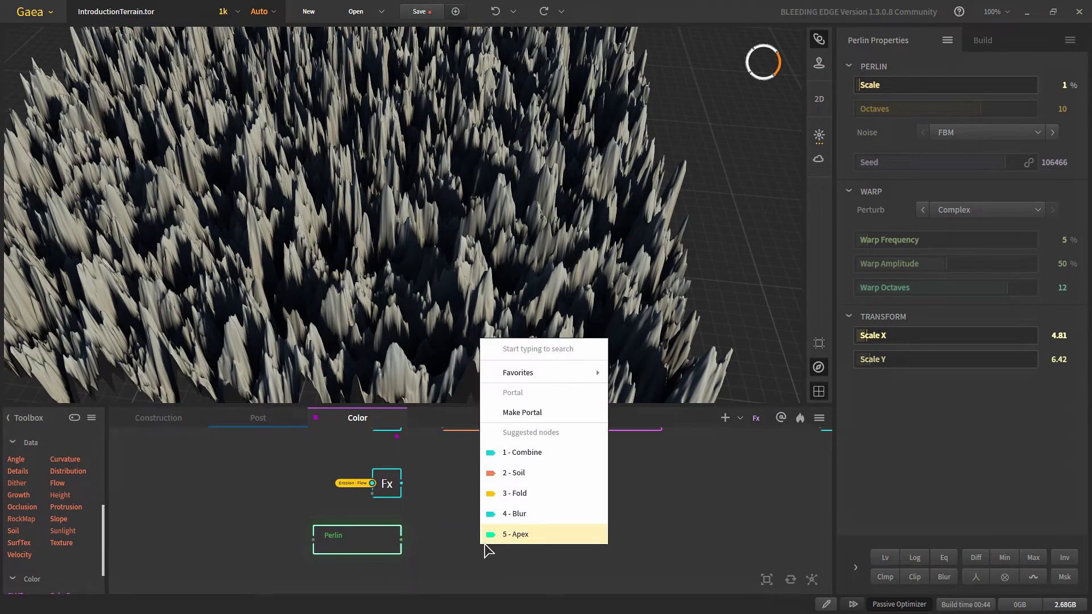
Step: Add a Soil node after Perlin and line it up beside it
type("soi")
key("Return")
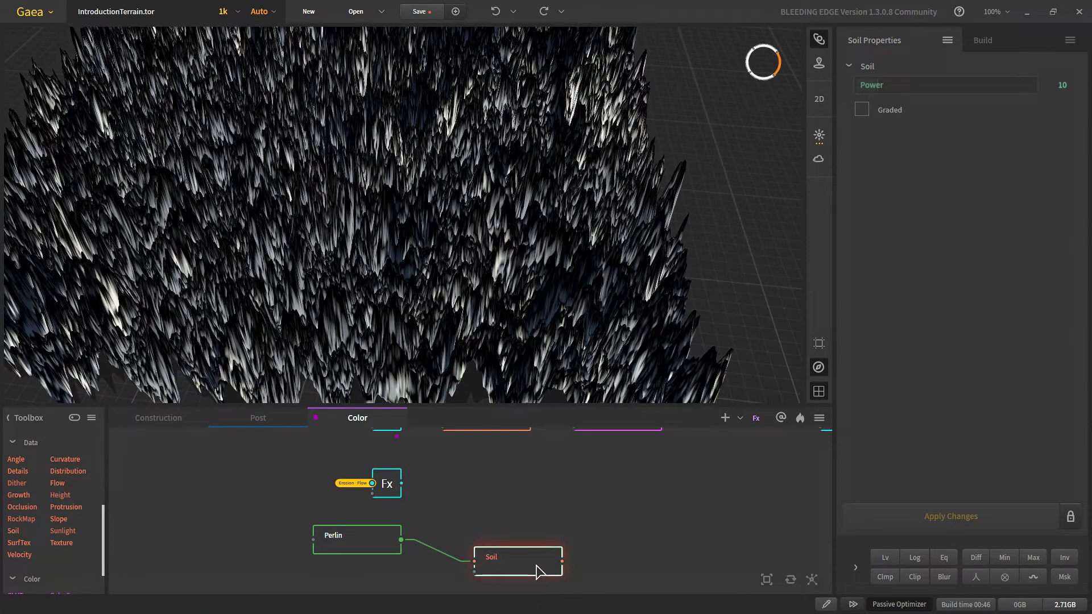
left_click_drag(537, 570, 474, 538)
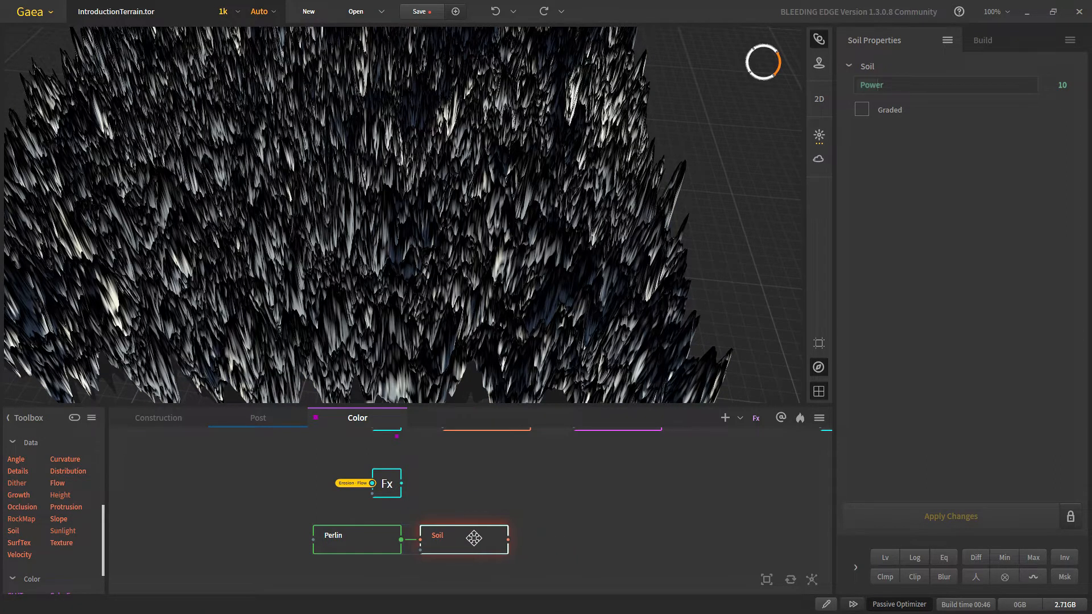
Step: Combine the Erosion-Flow Fx output with the Soil output and place the Combine node level with Fx
left_click(389, 482)
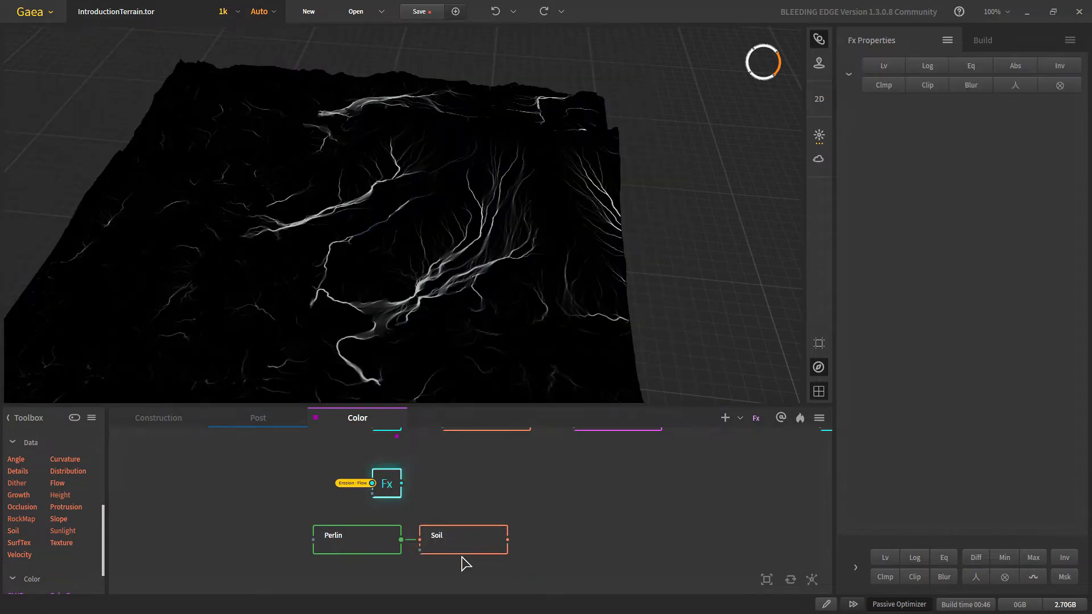
left_click_drag(402, 484, 513, 544)
left_click_drag(579, 533, 570, 499)
Step: Set the Combine node's Method to Multiply
left_click(986, 87)
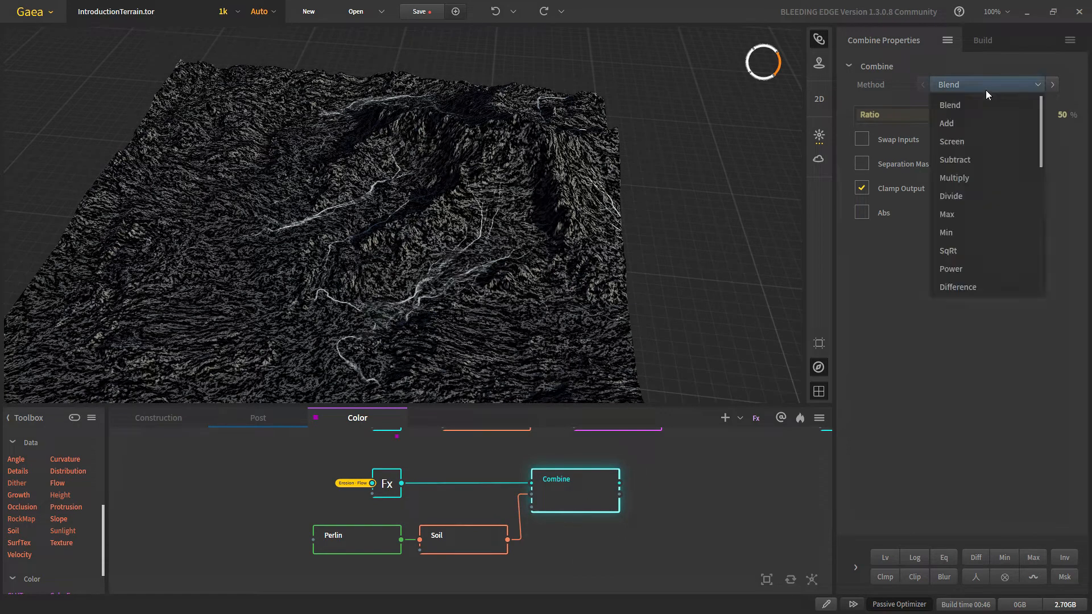
left_click(956, 178)
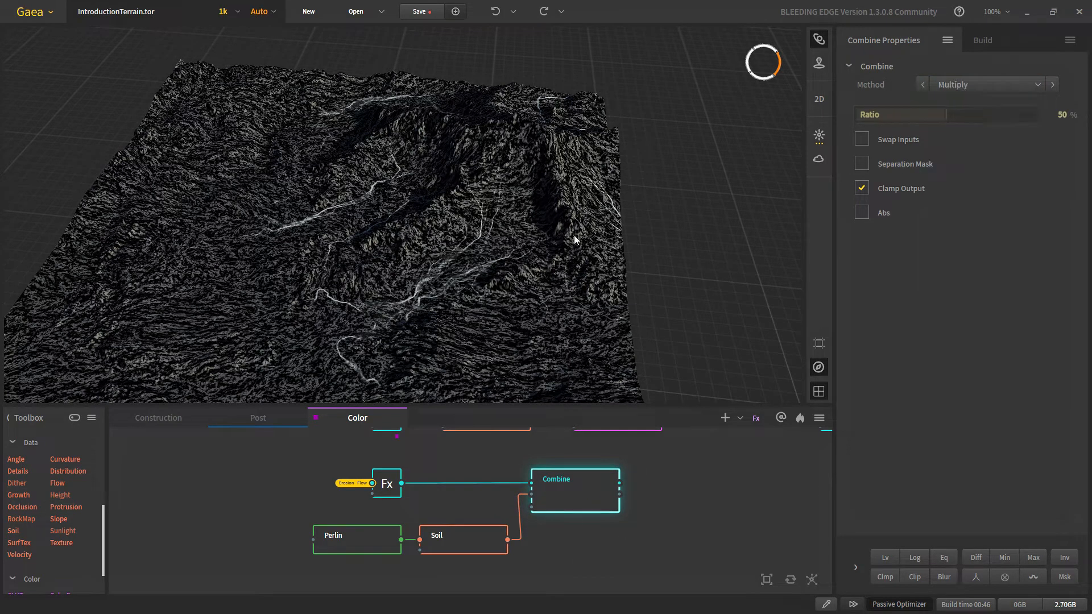
scroll(450, 288, "up", 10)
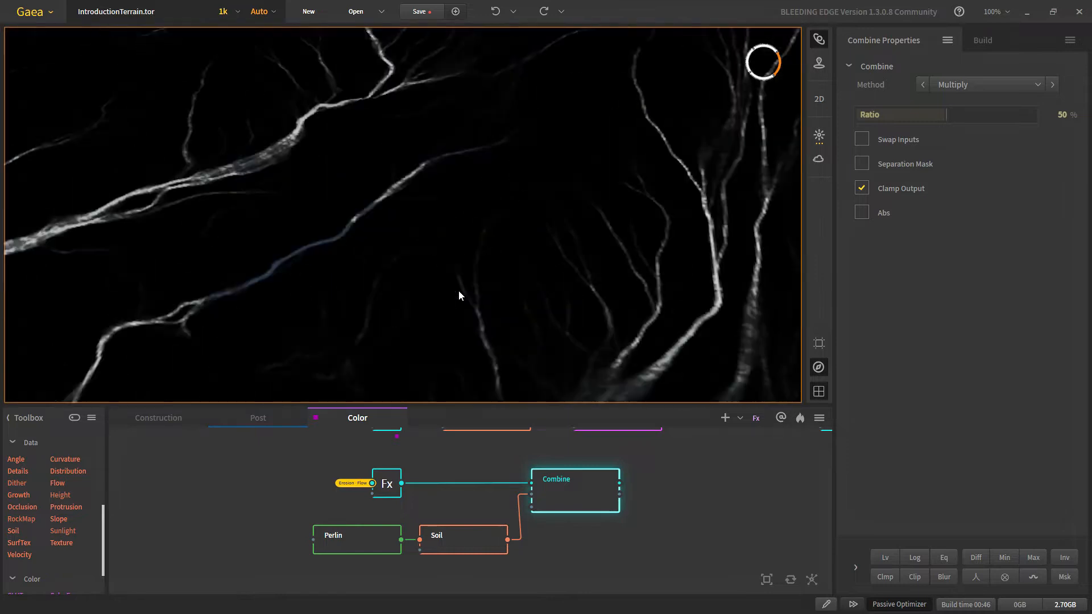
scroll(453, 237, "down", 8)
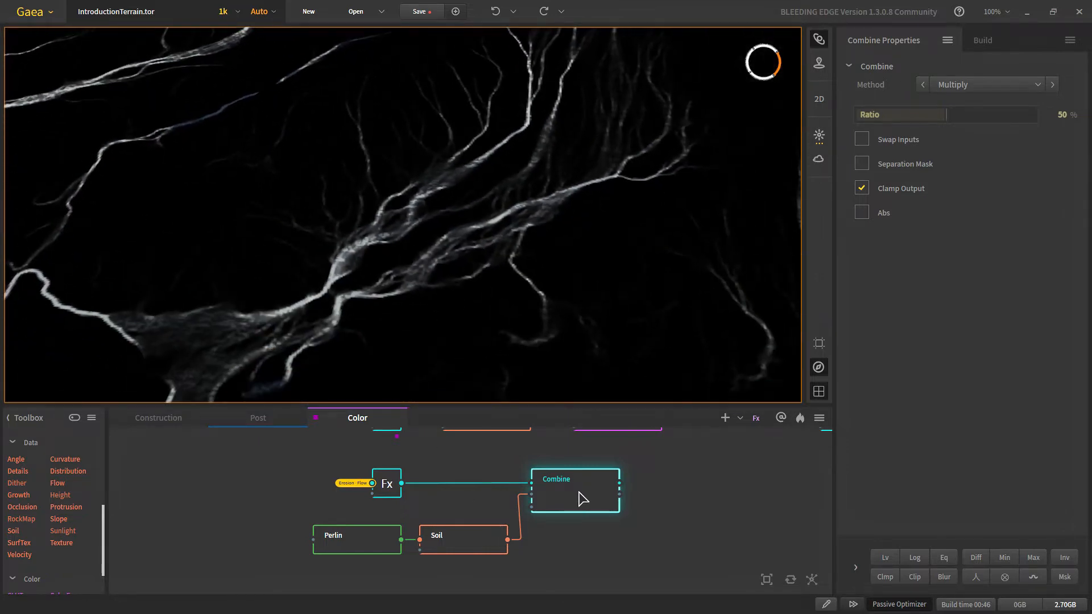
left_click_drag(580, 494, 592, 492)
Step: Raise the Combine Ratio to 100% and compare it against the erosion flow preview
right_click(990, 119)
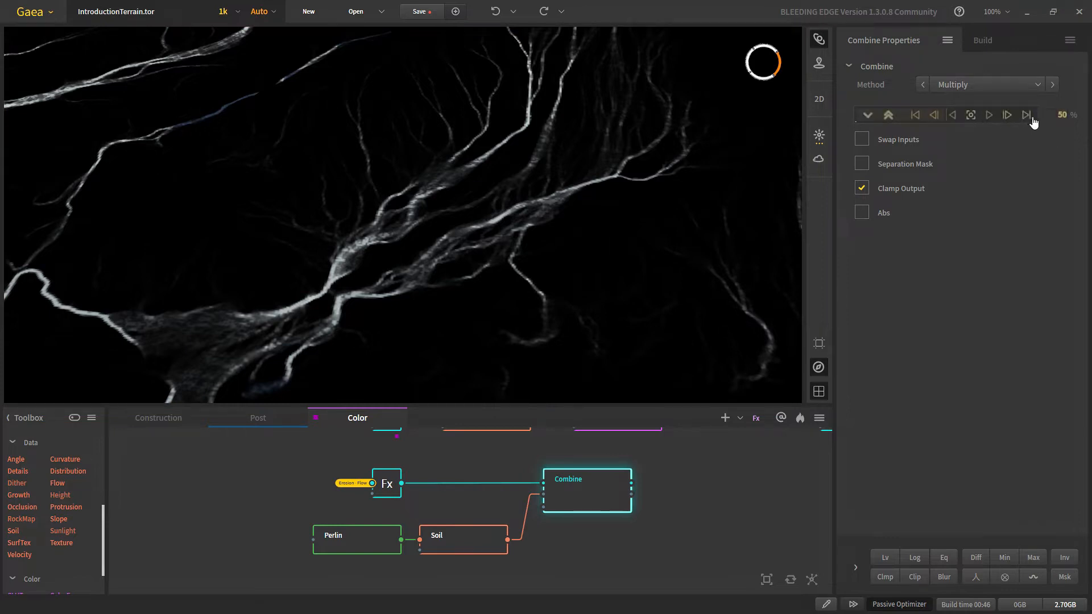
left_click(1027, 115)
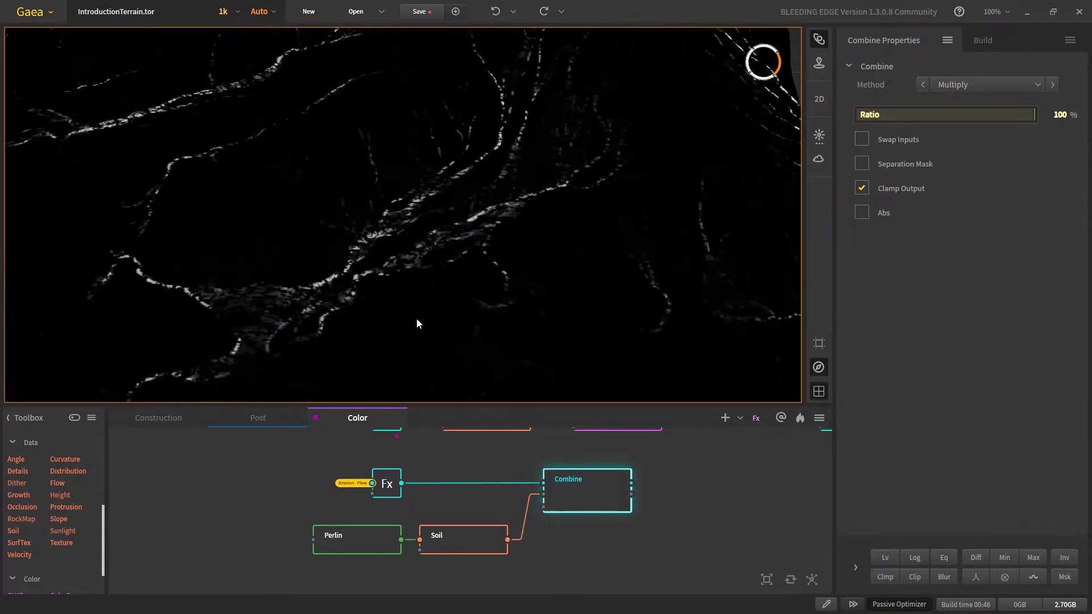
scroll(416, 319, "down", 5)
scroll(426, 238, "up", 8)
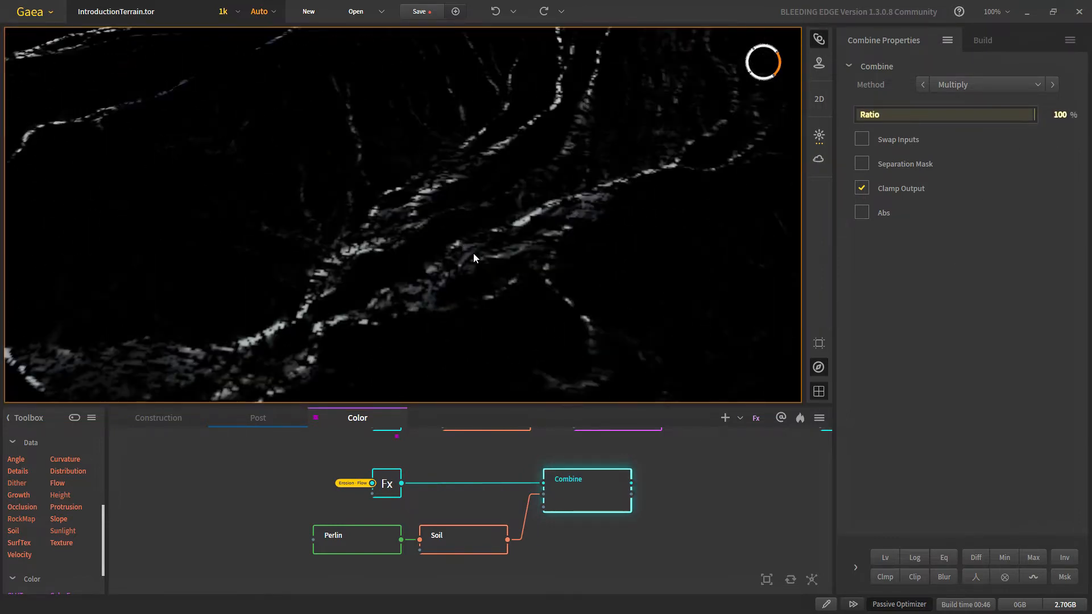
left_click(387, 493)
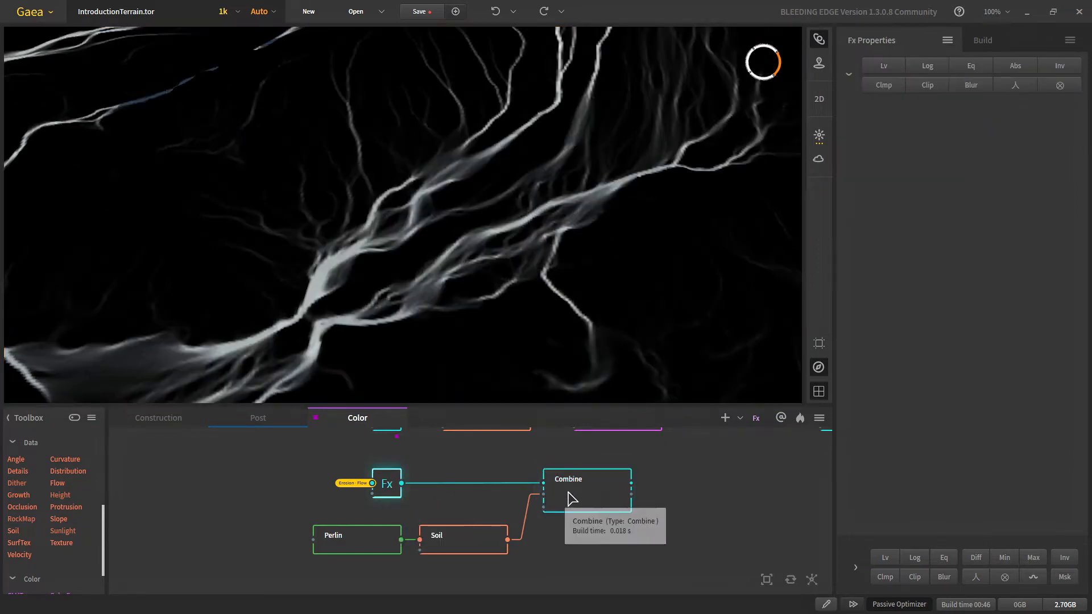
left_click(591, 496)
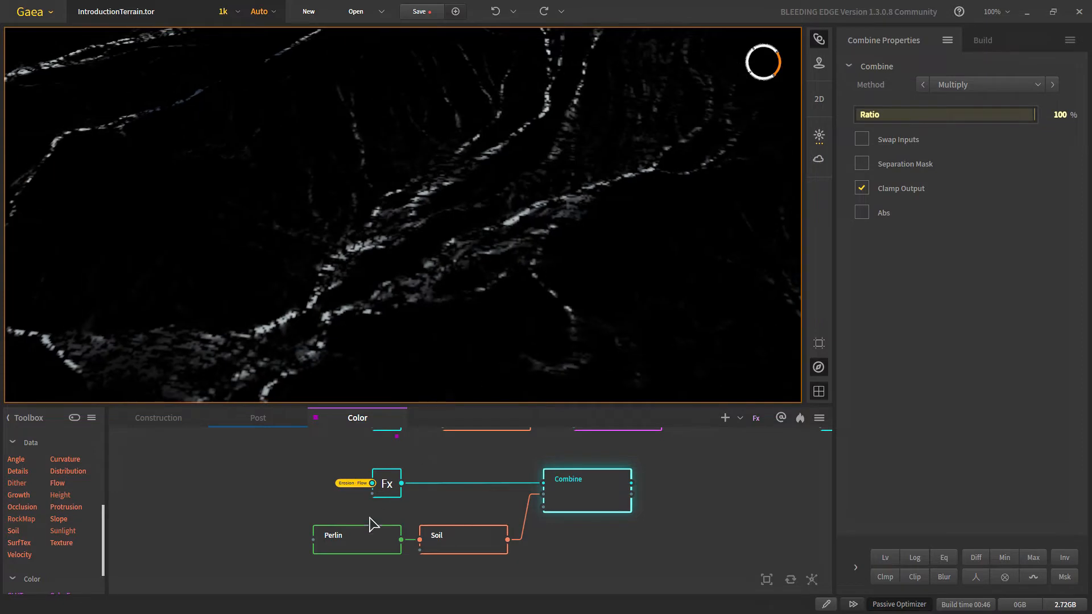
left_click(349, 544)
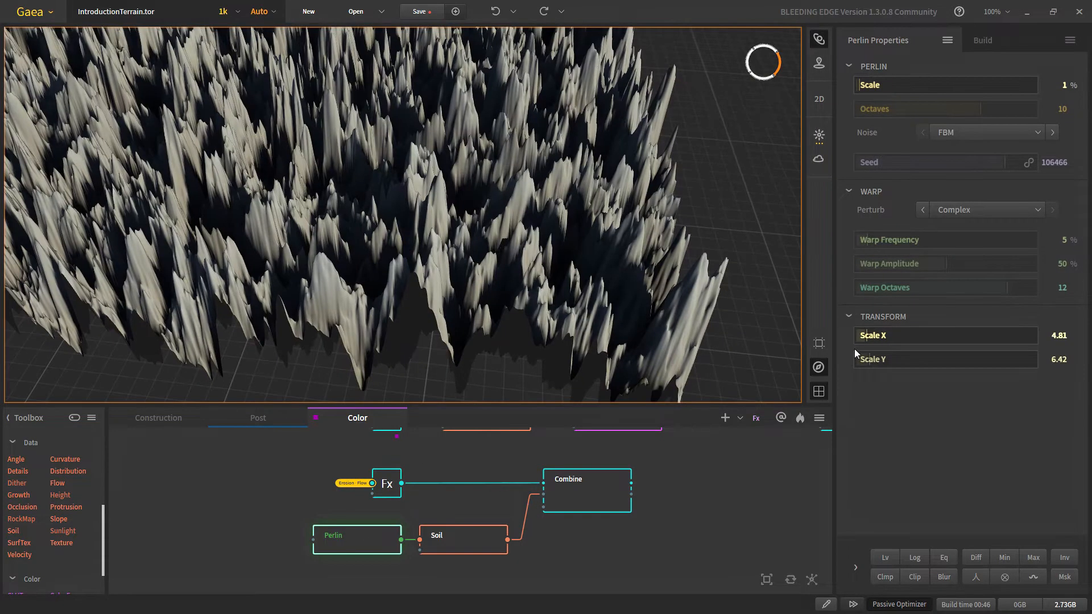
Step: Raise the Perlin Transform to Scale X 12.23 and Scale Y 11.26
left_click_drag(877, 342, 876, 359)
scroll(431, 270, "down", 4)
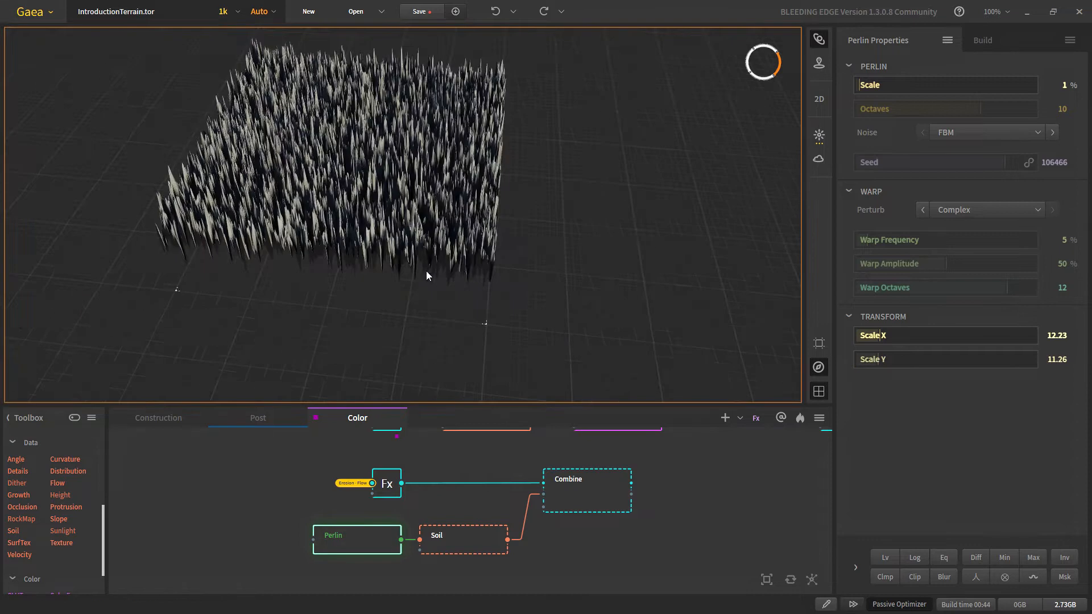
scroll(421, 265, "up", 2)
left_click_drag(368, 195, 548, 466)
Step: Preview the Combine output and pan across its finer flow streaks
left_click(593, 504)
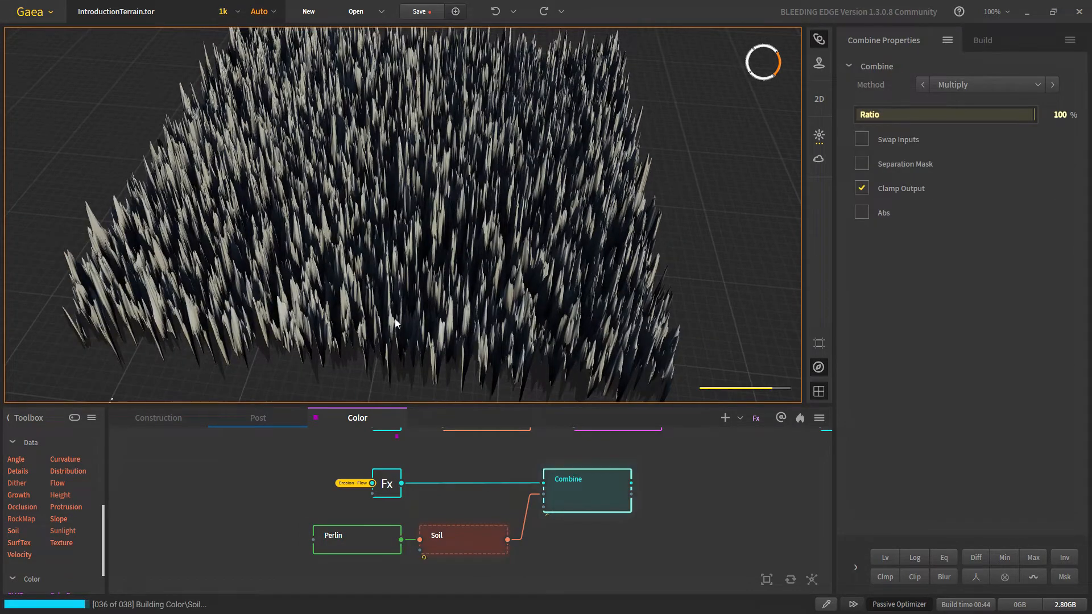
scroll(484, 329, "up", 5)
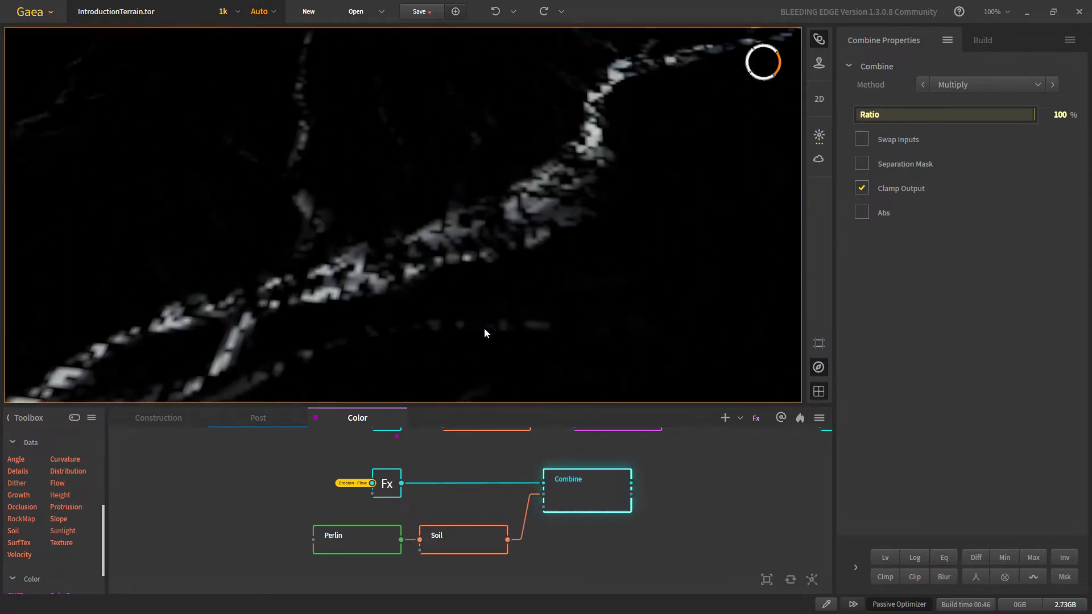
middle_click_drag(467, 291, 386, 205)
scroll(388, 206, "down", 5)
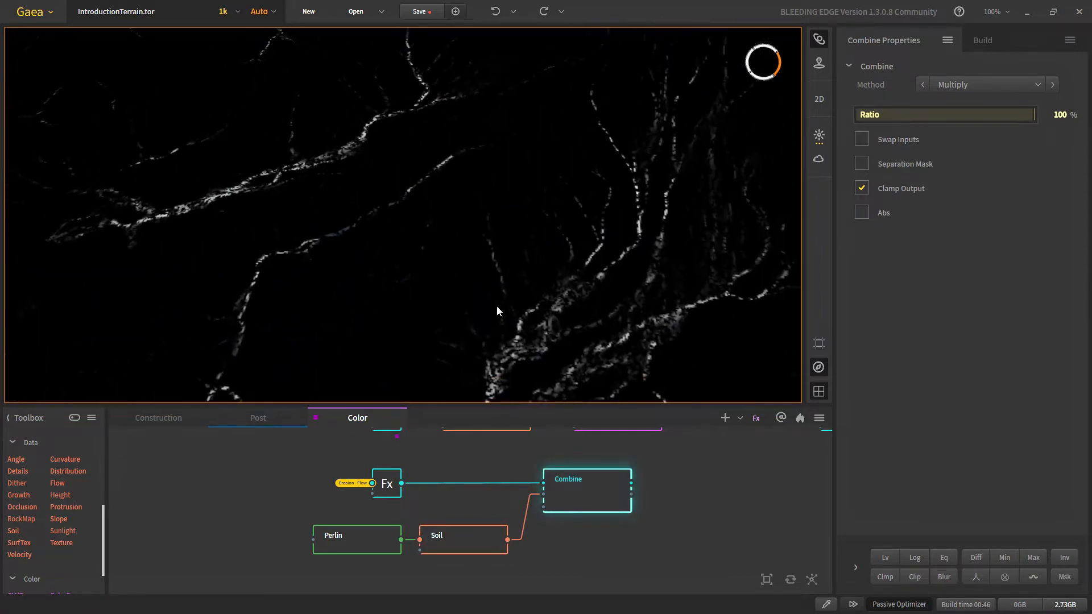
middle_click_drag(497, 305, 456, 315)
middle_click_drag(378, 378, 614, 322)
scroll(436, 325, "up", 3)
scroll(467, 488, "down", 2)
middle_click_drag(451, 531, 435, 519)
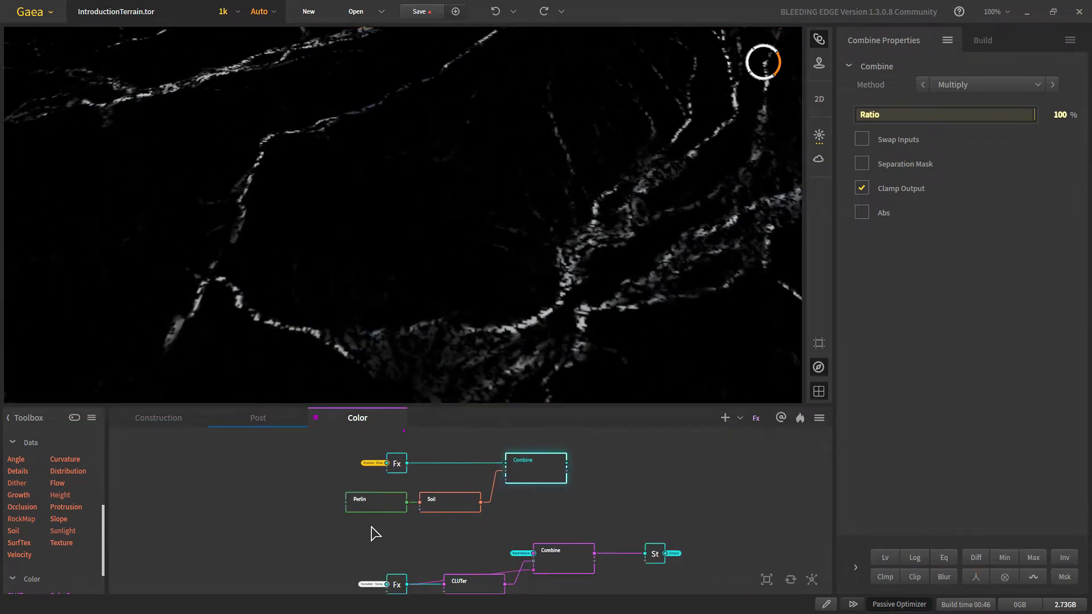
Step: Wire the Erosion-Flow Fx output into a new RockMap node placed below Combine
left_click(376, 533)
left_click_drag(406, 464, 531, 516)
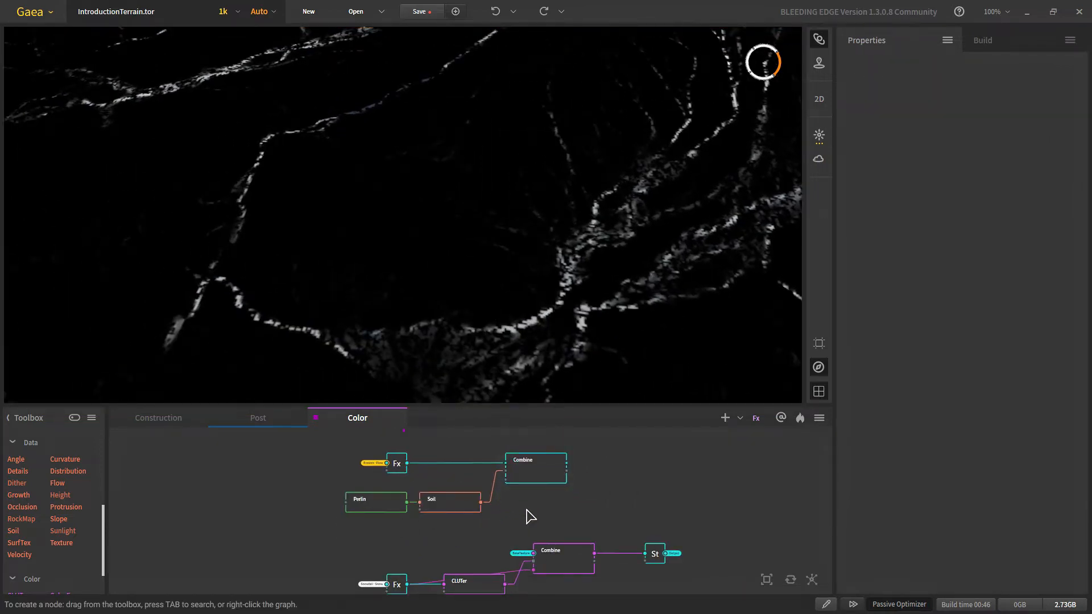
type("ro")
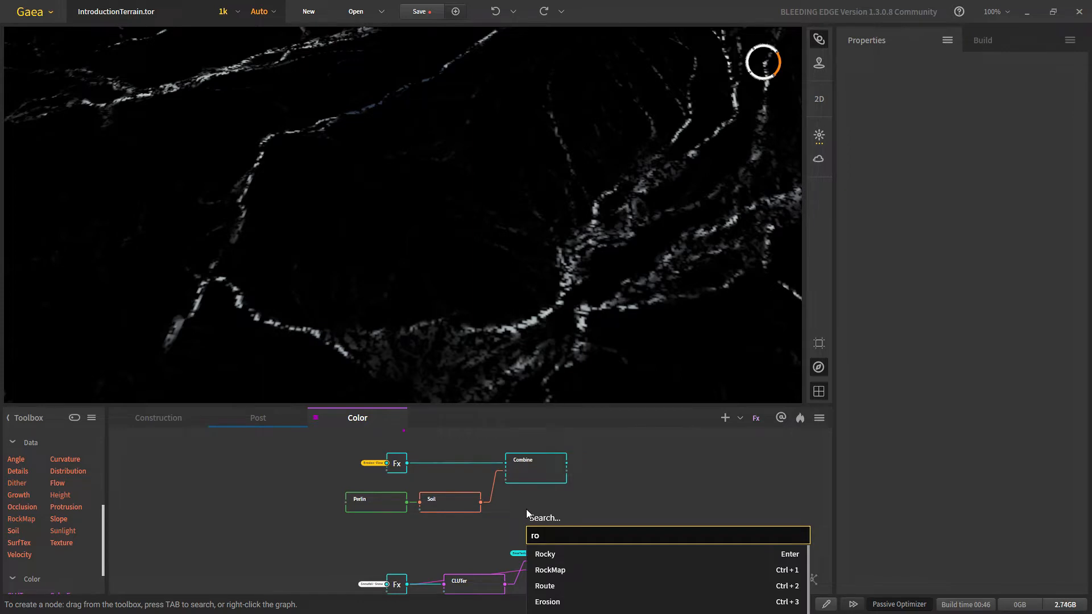
key("Return")
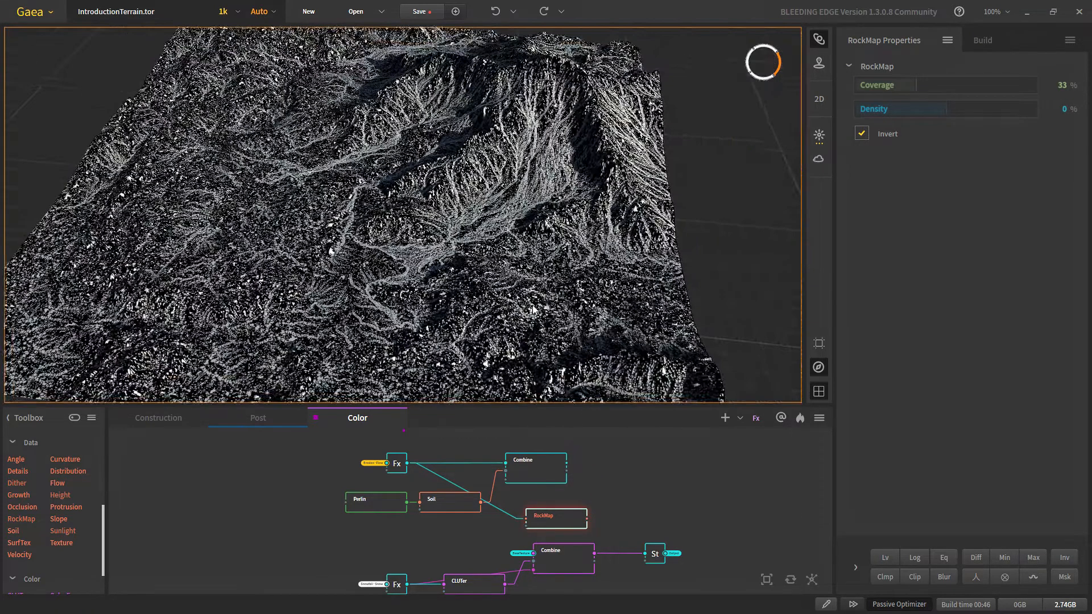
scroll(536, 317, "up", 5)
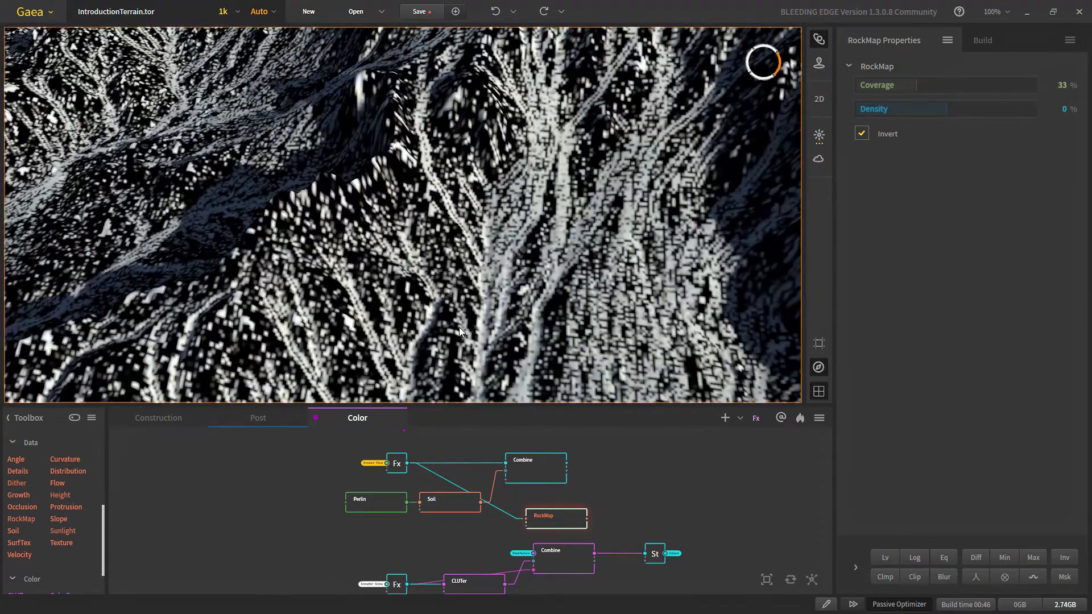
left_click_drag(563, 530, 563, 497)
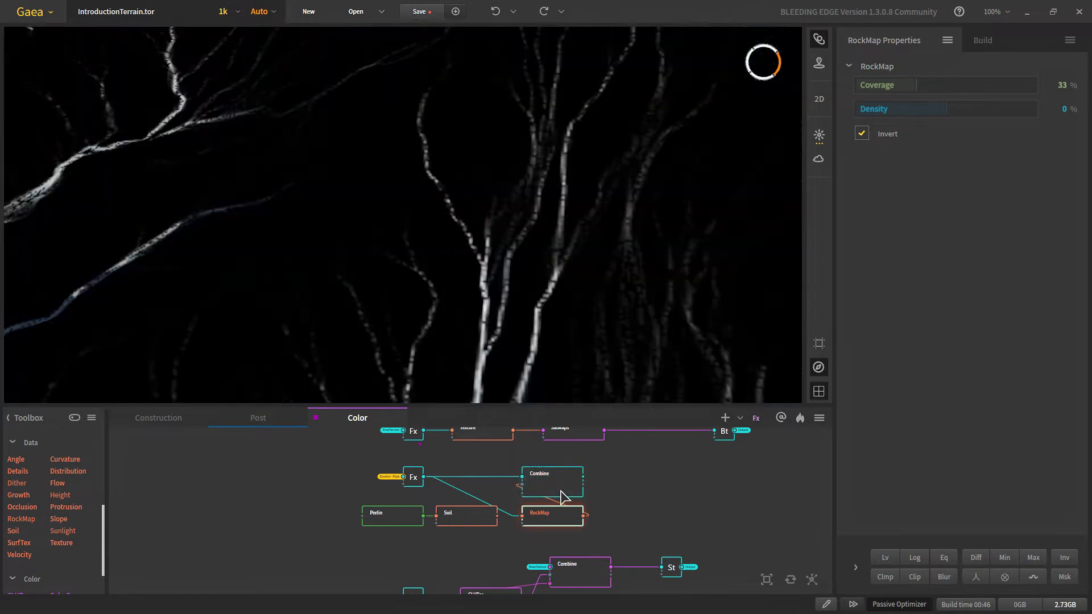
Step: Inspect the RockMap streaks up close, then delete the Perlin and Soil nodes
scroll(549, 324, "down", 5)
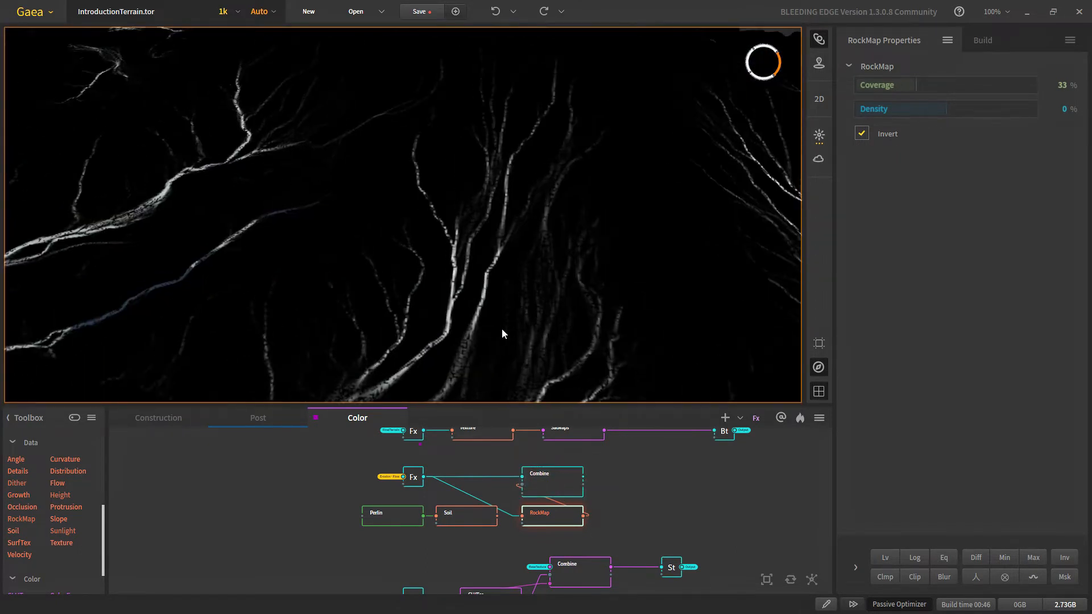
mouse_move(502, 329)
middle_mouse_down()
mouse_move(511, 309)
mouse_move(501, 284)
middle_mouse_up()
scroll(501, 285, "down", 5)
scroll(500, 284, "up", 5)
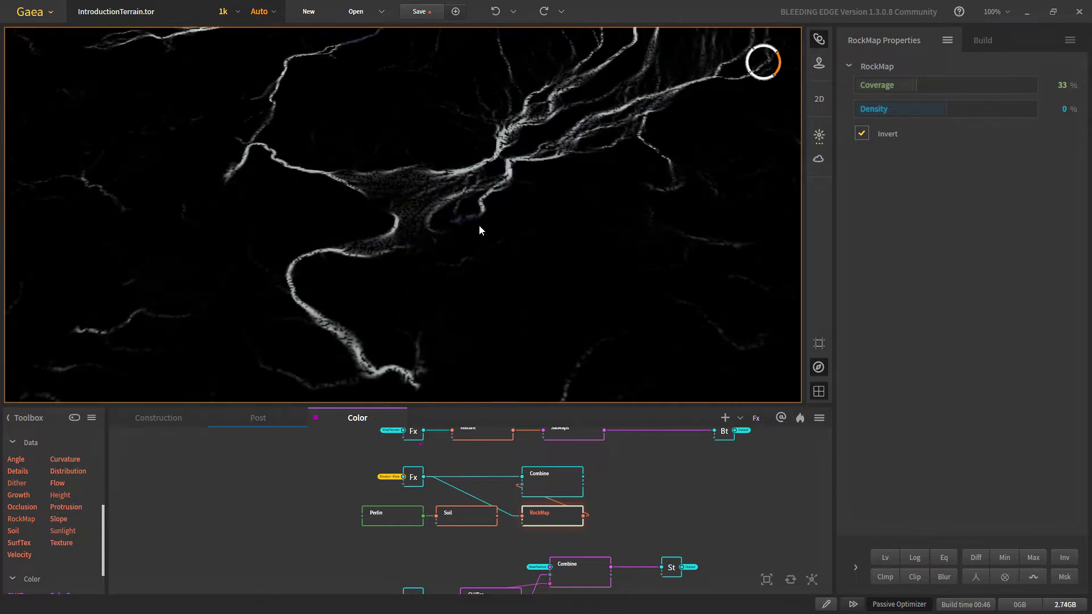
middle_click_drag(479, 225, 462, 275)
scroll(462, 275, "up", 7)
left_click_drag(303, 506, 464, 523)
key("Delete")
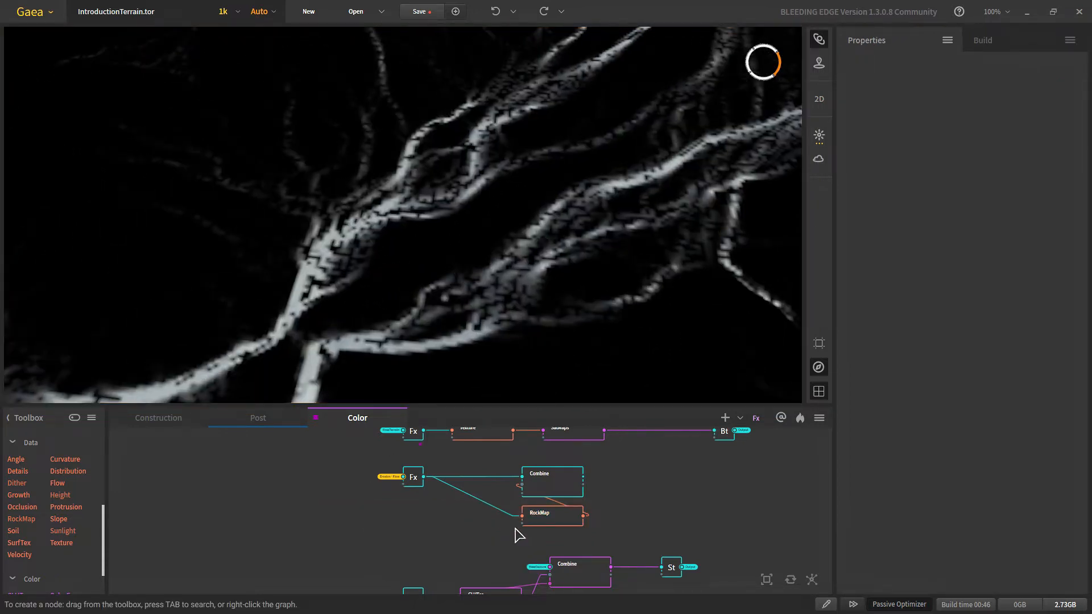
Step: Place RockMap left beside the Erosion-Flow Fx node, check Combine, and start a wire from Texture
left_click_drag(544, 523, 475, 505)
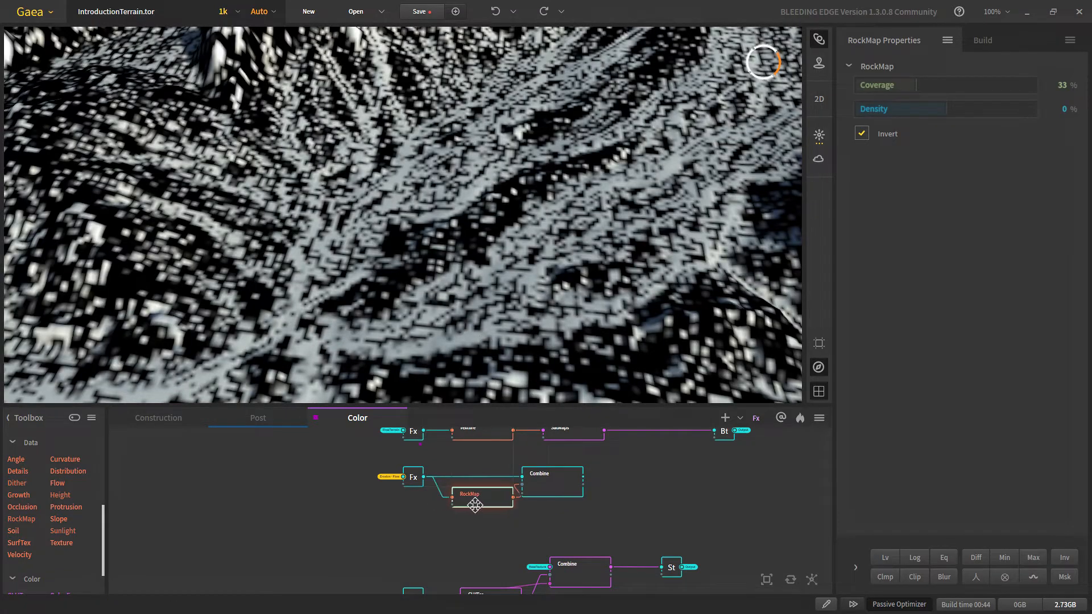
left_click(542, 492)
middle_click_drag(561, 474, 551, 490)
scroll(496, 214, "down", 5)
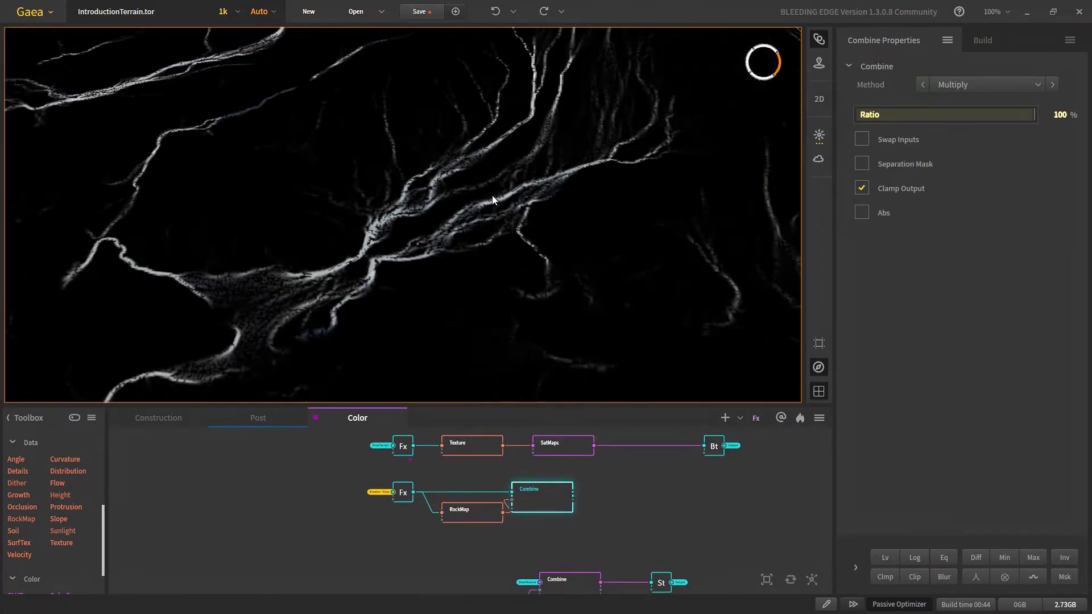
left_click_drag(348, 557, 479, 513)
left_click_drag(407, 529, 389, 527)
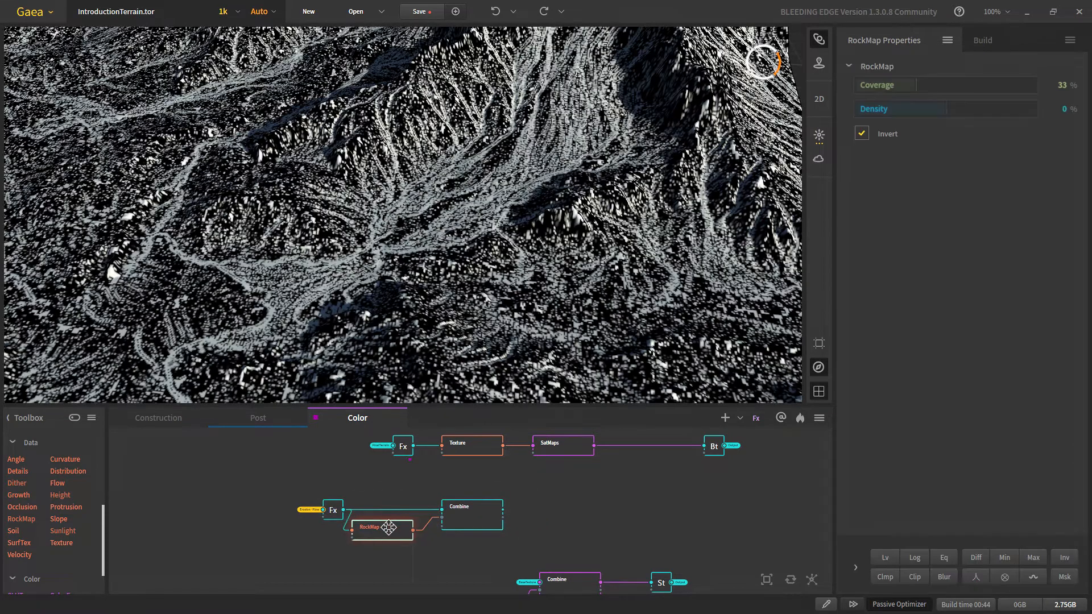
left_click(487, 532)
left_click(503, 475)
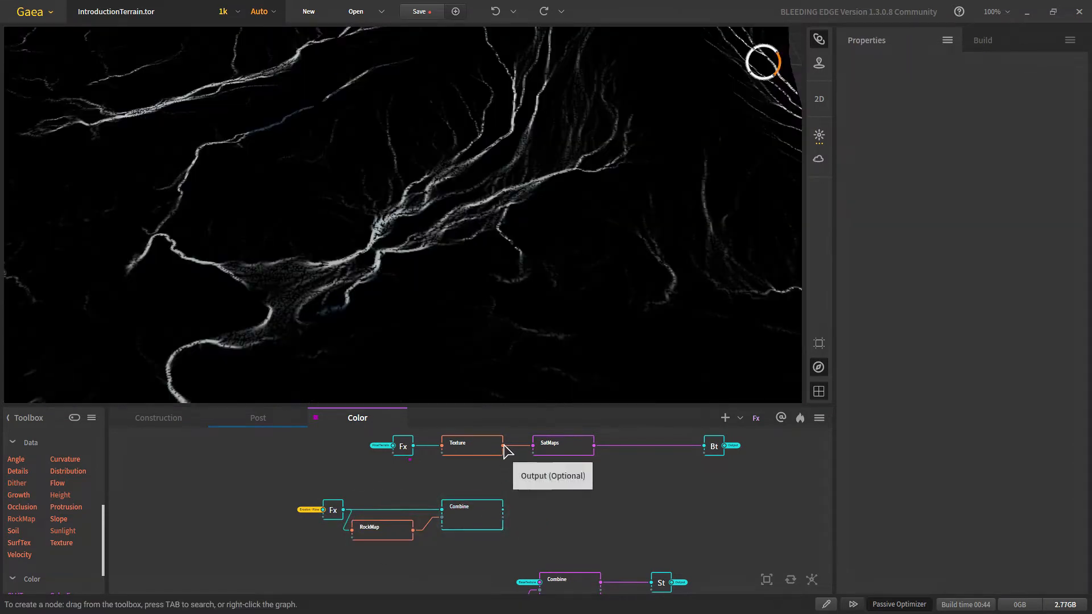
left_click_drag(504, 446, 536, 488)
Step: Add a second SatMaps node fed by Texture and give it Rocky gradient 0148
type("sa")
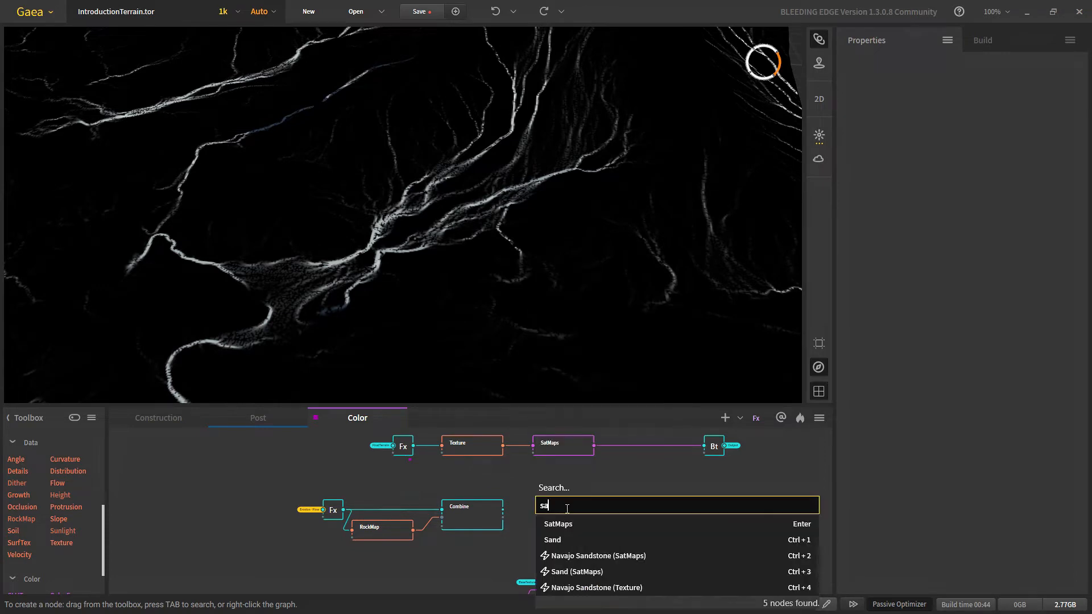
left_click(566, 524)
left_click(572, 483)
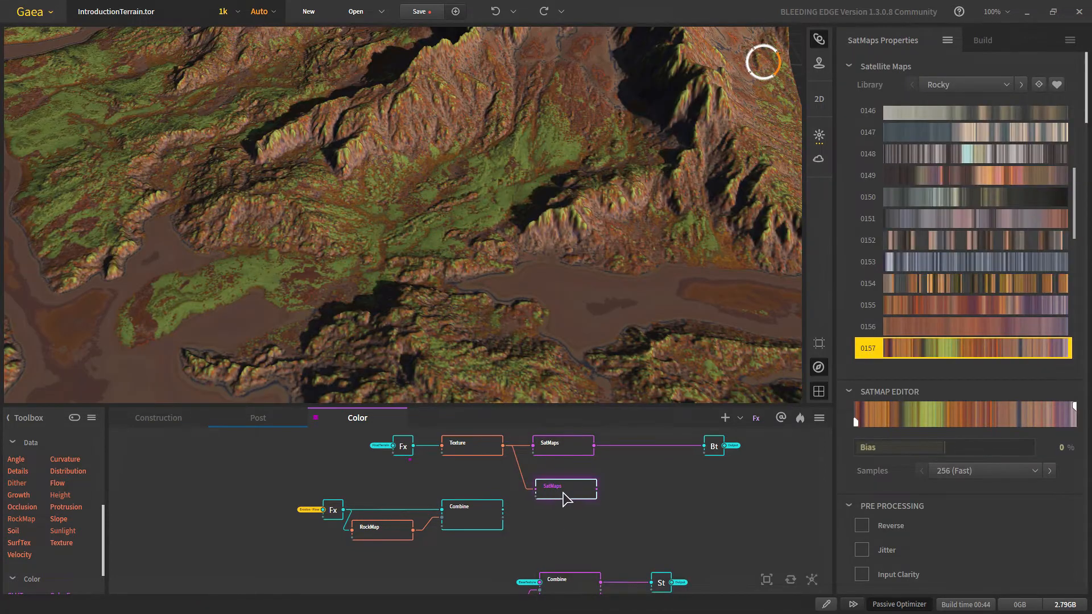
left_click_drag(563, 492, 560, 483)
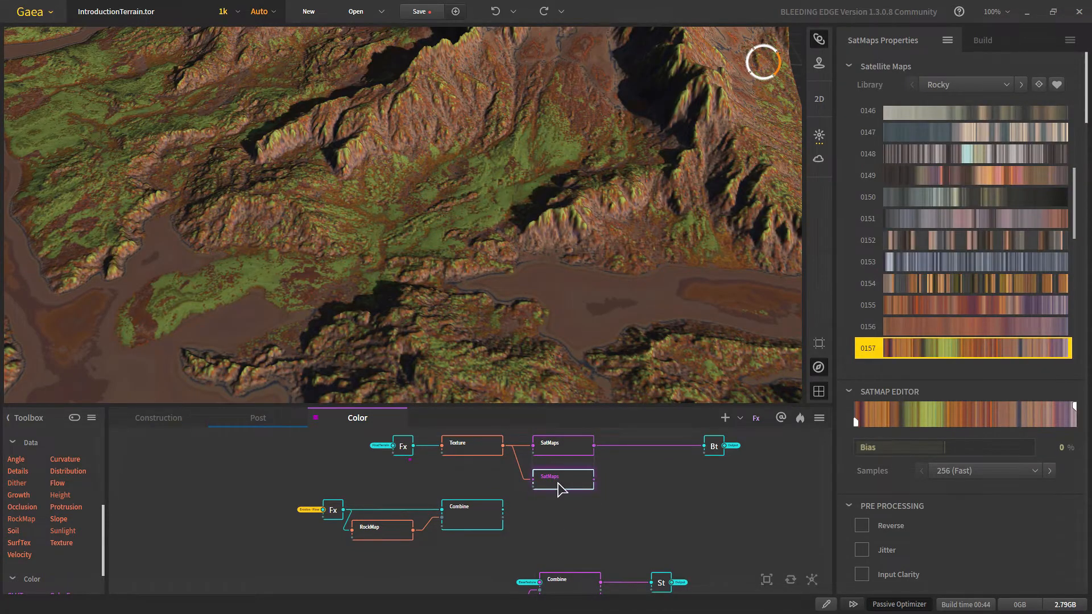
scroll(445, 251, "down", 4)
left_click(939, 154)
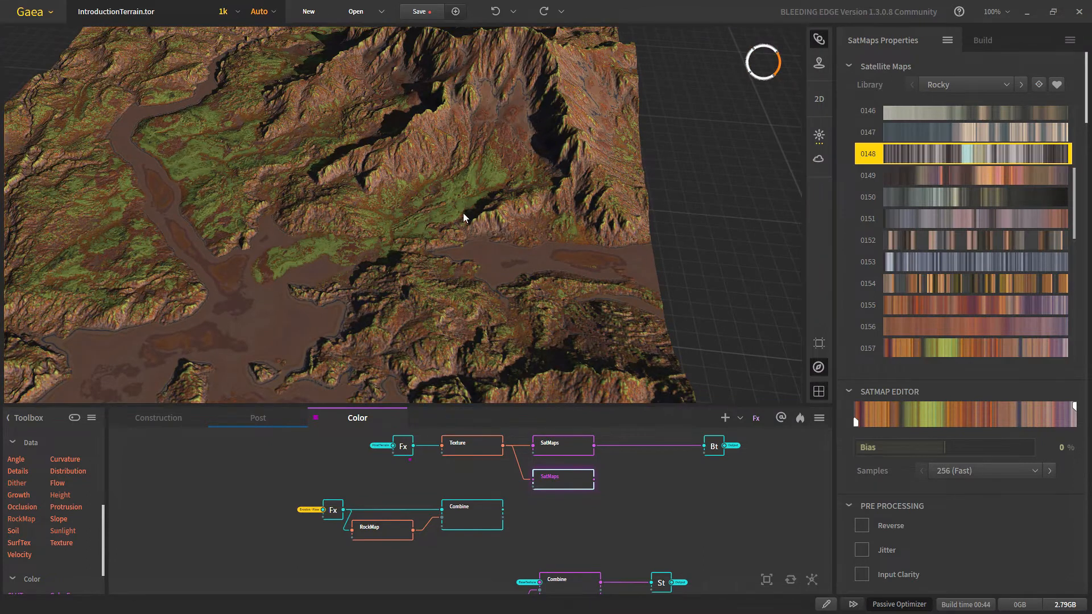
Step: Merge both SatMaps outputs into a new Combine node
scroll(404, 217, "up", 3)
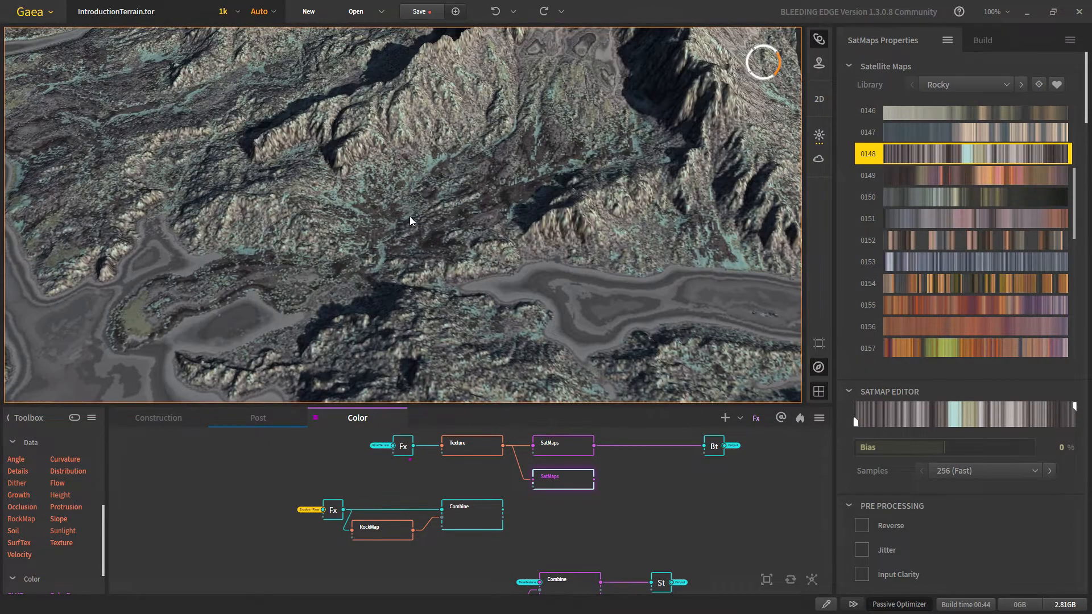
middle_click_drag(625, 487, 550, 493)
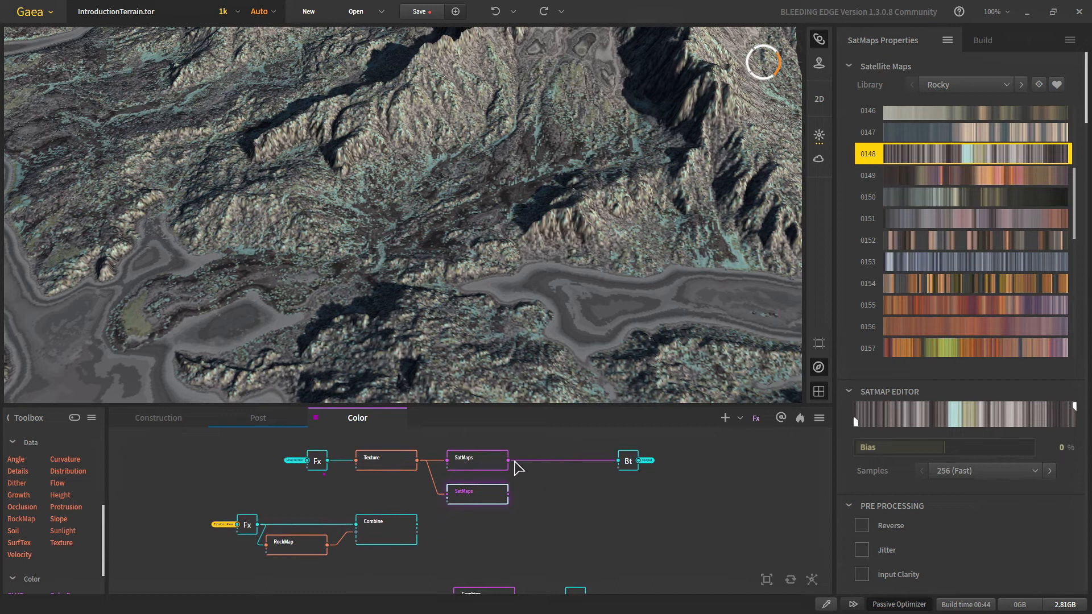
left_click_drag(508, 460, 508, 494)
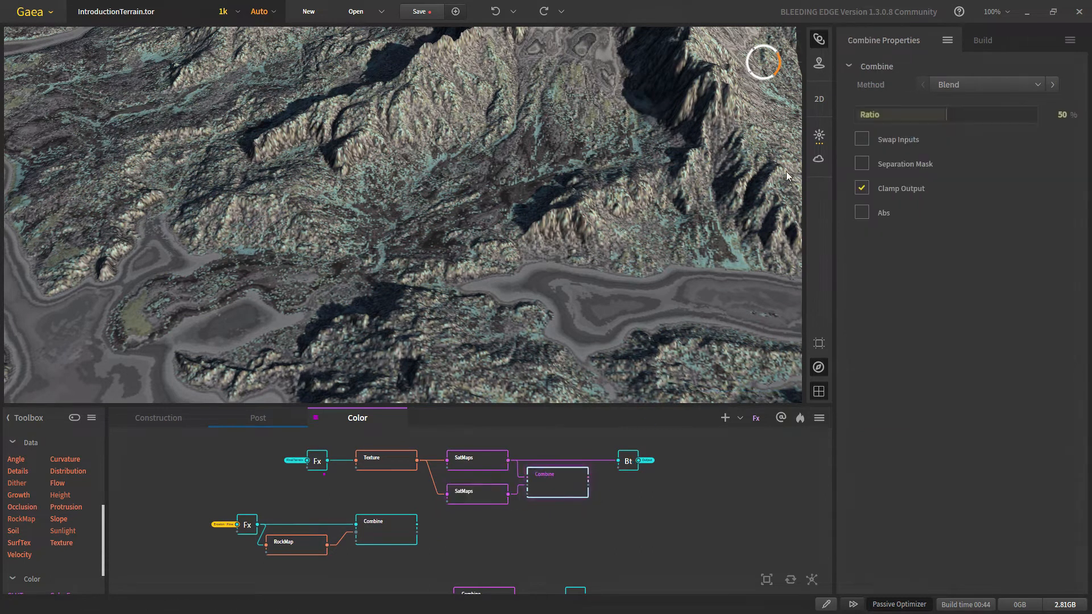
Step: Set the new Combine's Ratio to 100% and wire the lower Combine into its Mask port
mouse_move(980, 130)
left_click(1028, 116)
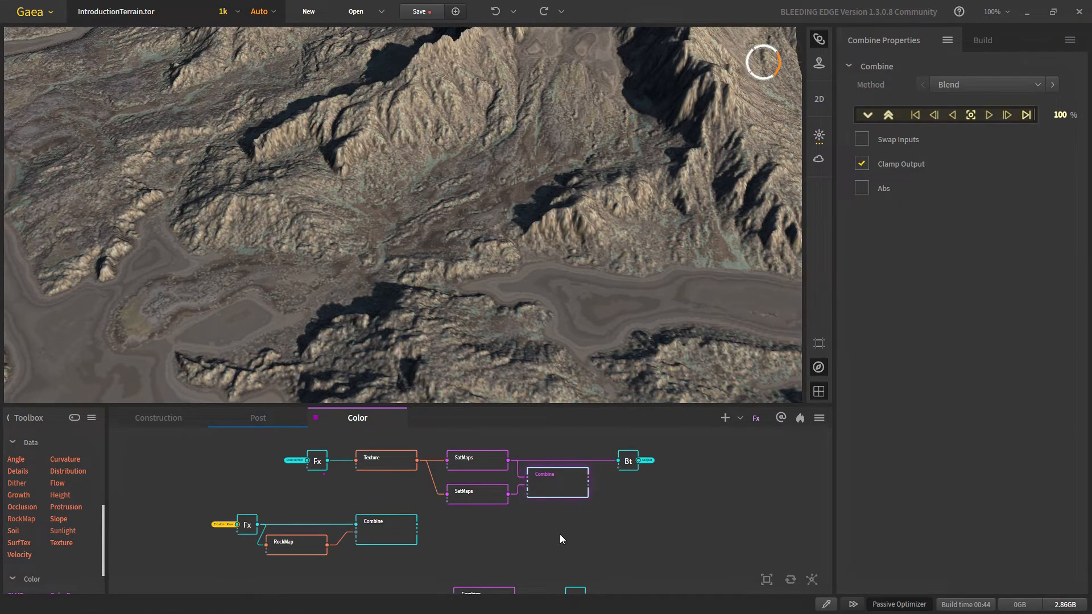
left_click(471, 534)
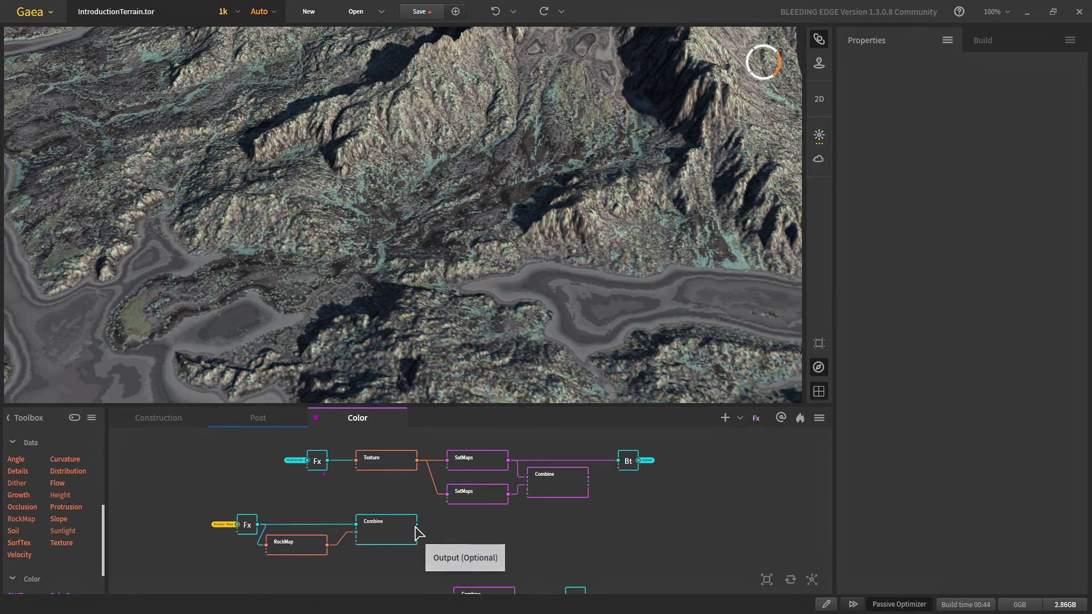
left_click_drag(417, 523, 543, 493)
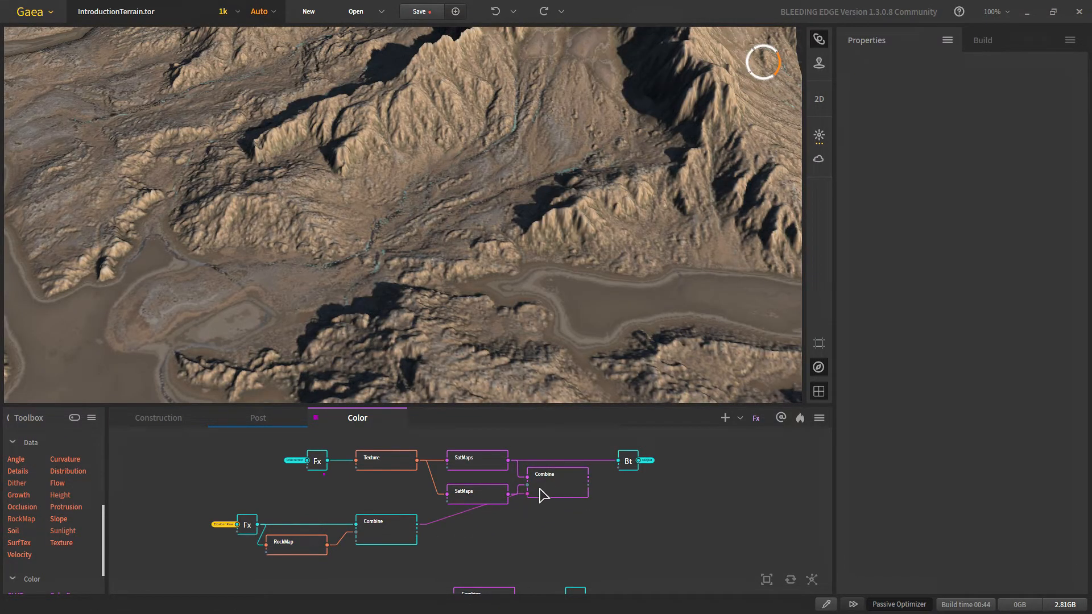
left_click(543, 491)
Step: Preview the lower Combine's mask output, then return to the blended coloured terrain
scroll(500, 520, "up", 2)
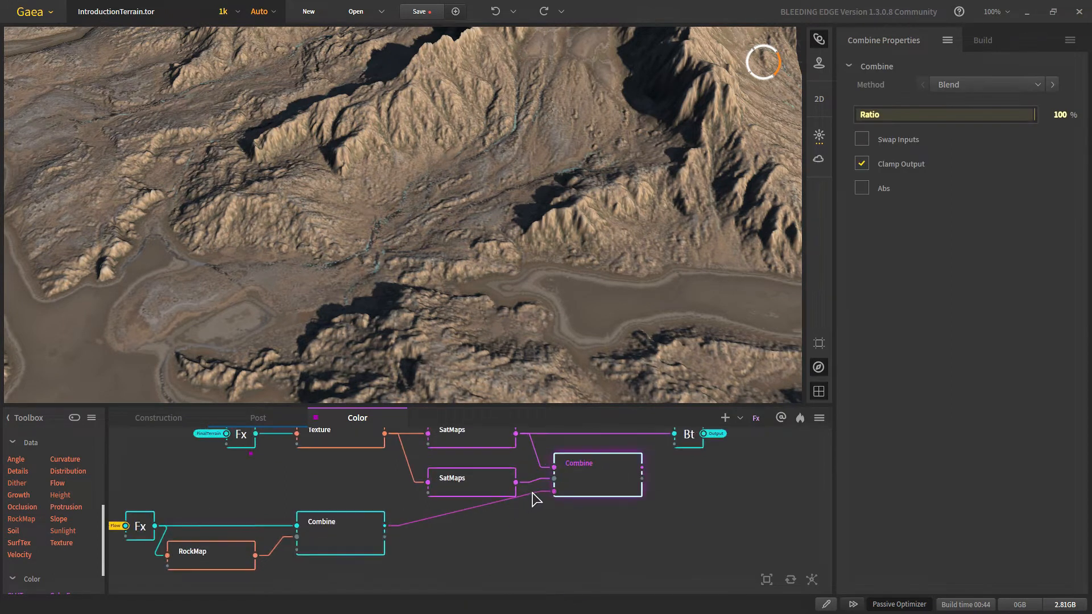
left_click(319, 561)
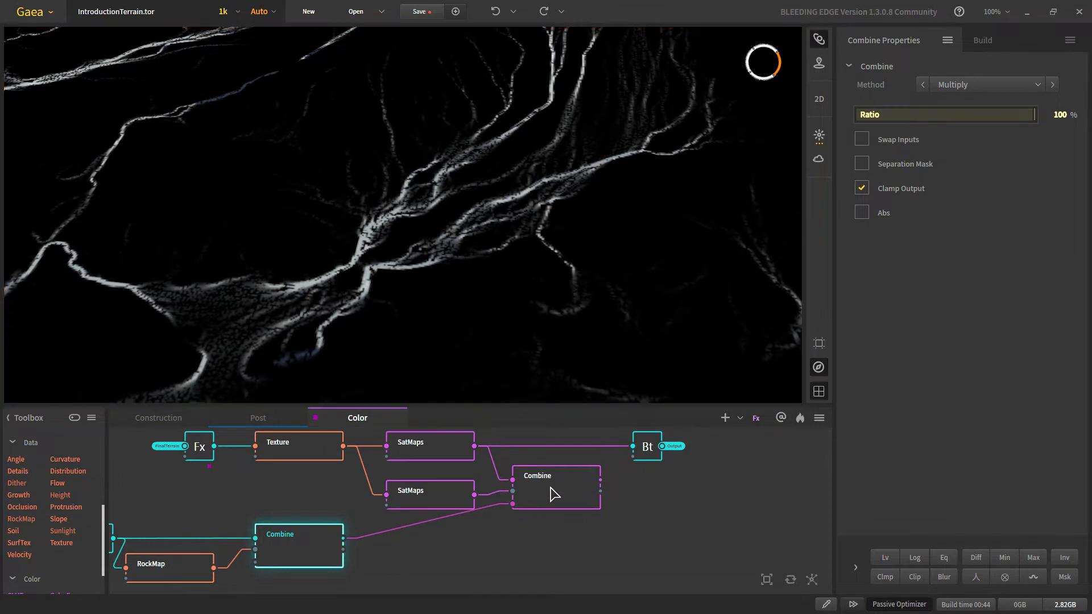
left_click(555, 494)
scroll(432, 272, "up", 3)
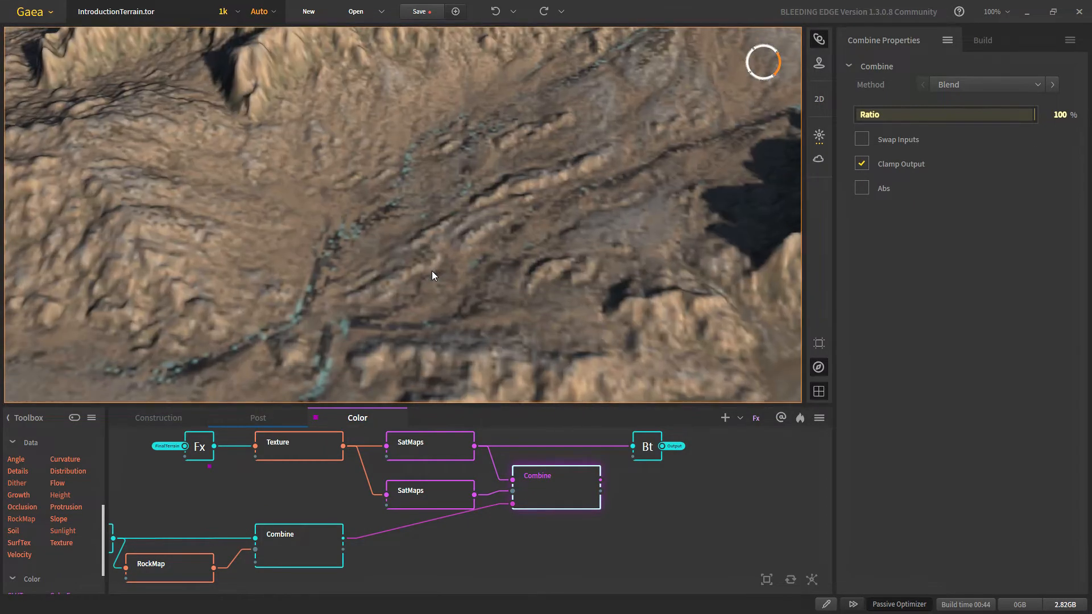
scroll(432, 270, "down", 5)
left_click_drag(427, 299, 380, 332)
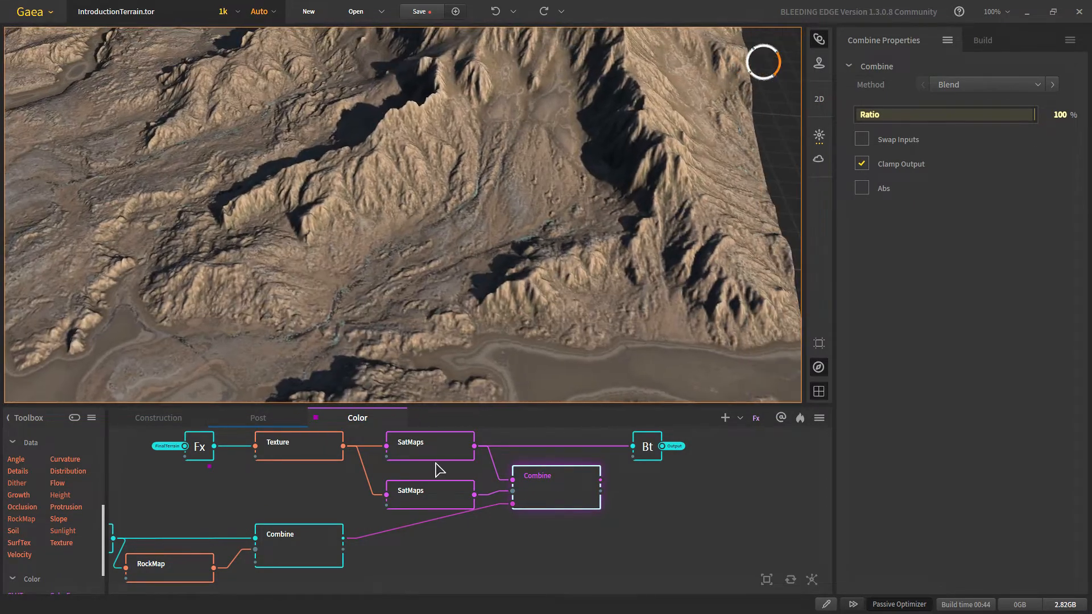
left_click(430, 453)
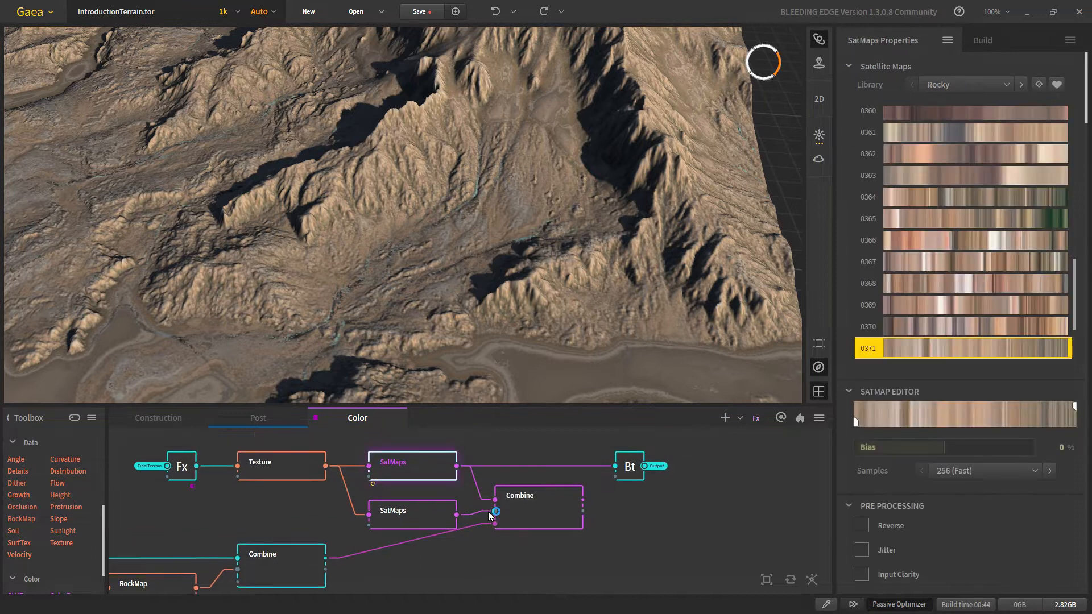
left_click(519, 533)
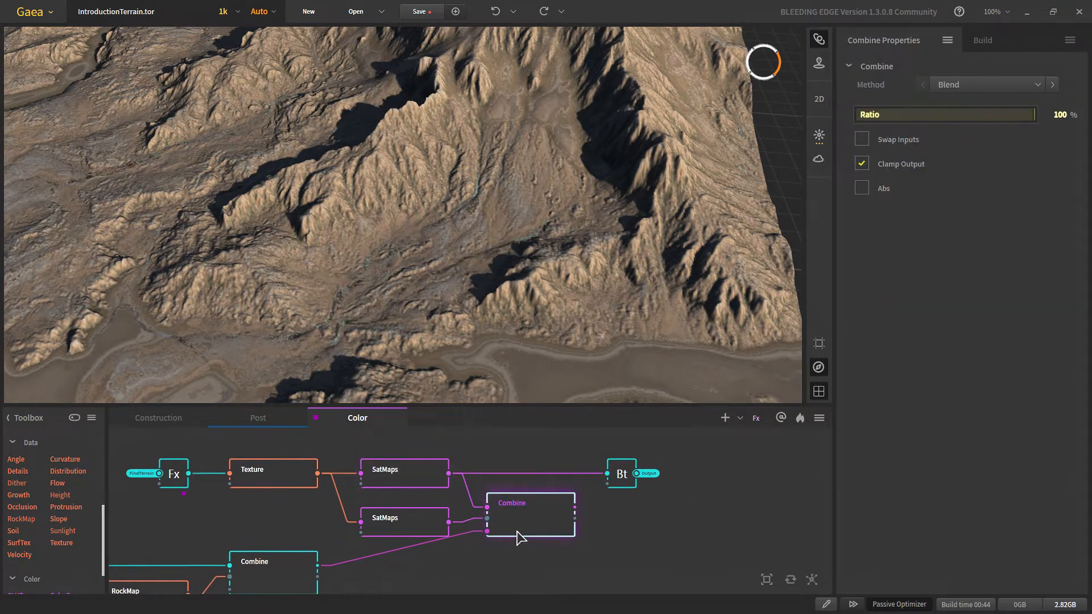
scroll(364, 324, "up", 6)
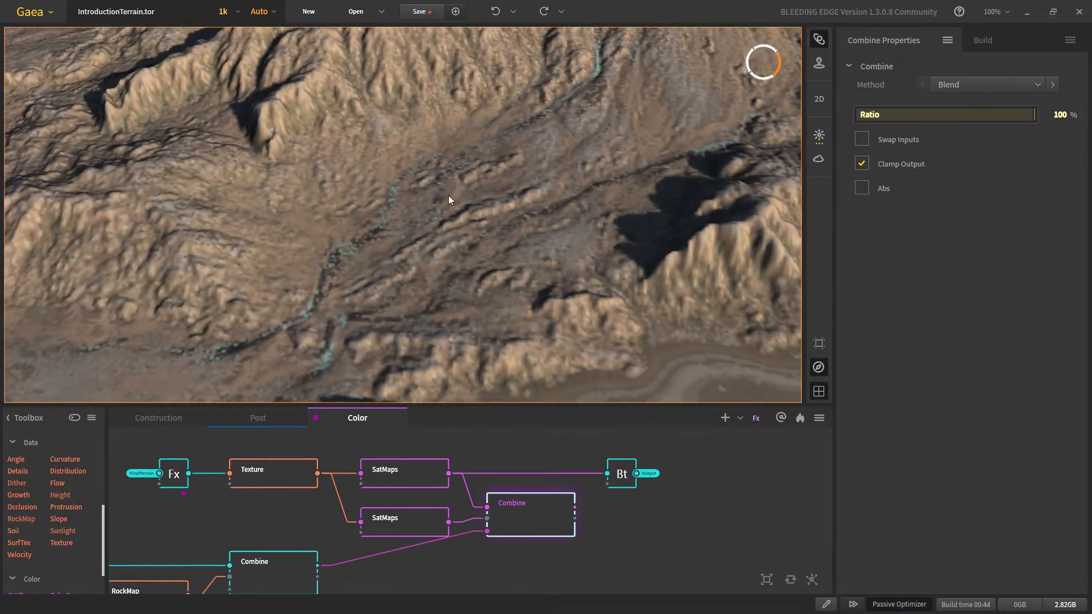
Step: Switch the second SatMaps node's gradient to satellite map 0152
left_click(410, 519)
scroll(996, 290, "down", 5)
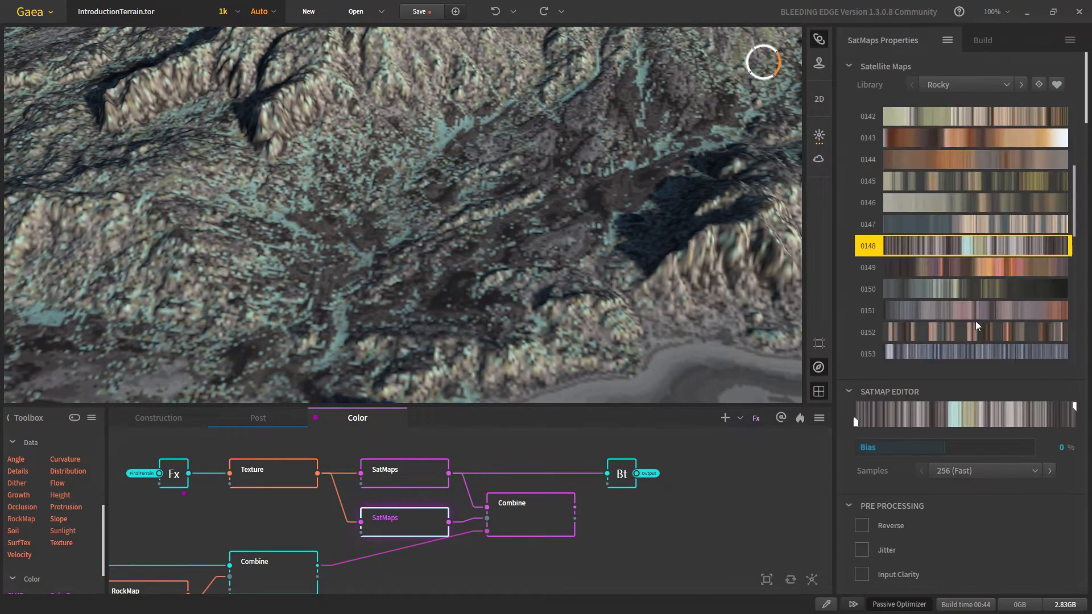
left_click(954, 267)
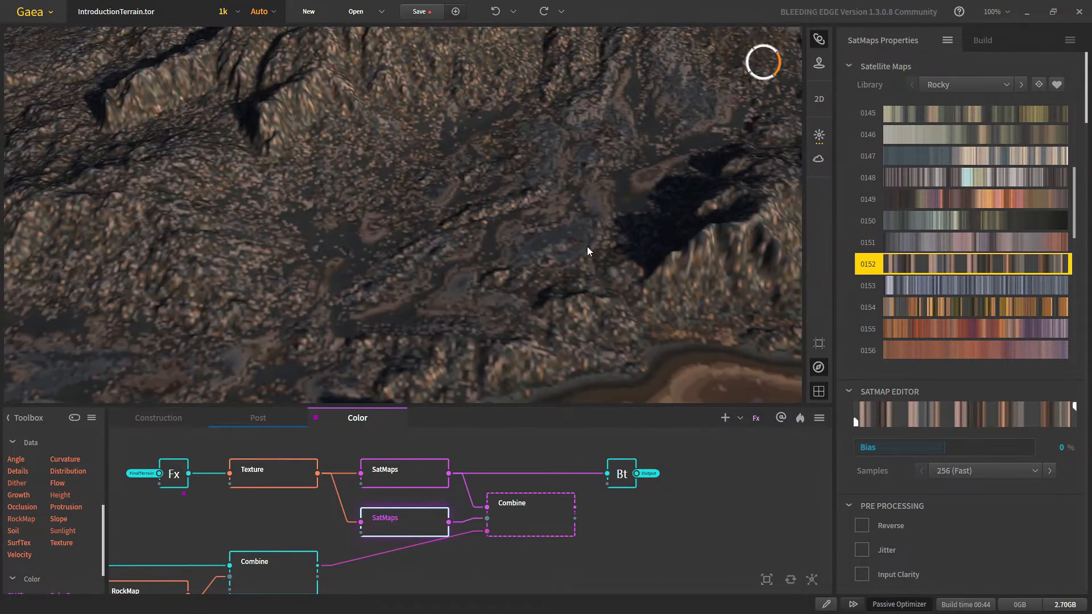
left_click_drag(587, 251, 414, 263)
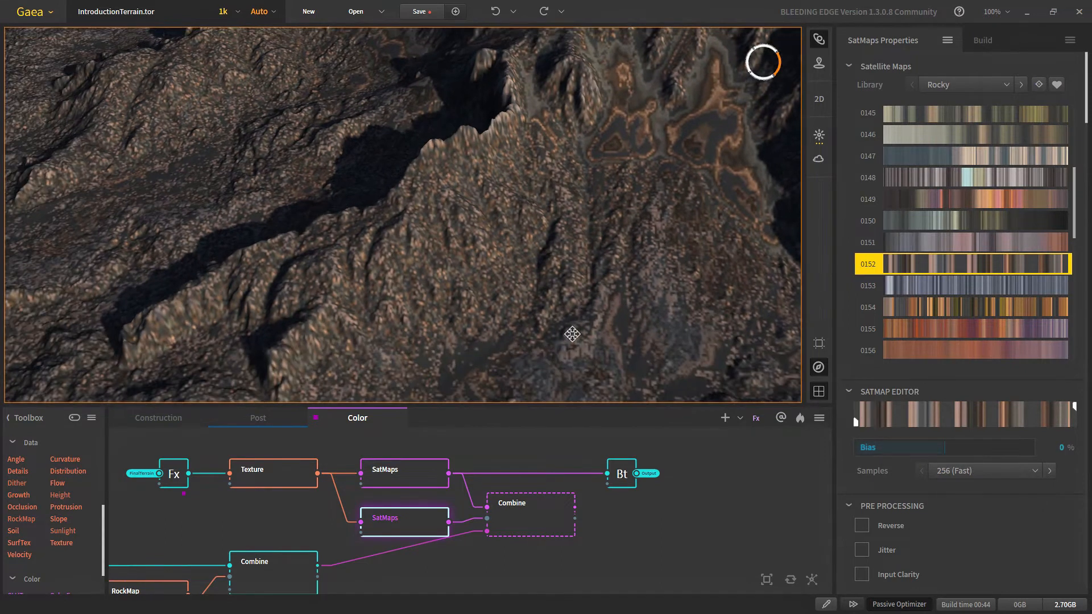
Step: Reselect the blending Combine and orbit, pan and zoom to inspect the terrain from several angles
left_click(531, 515)
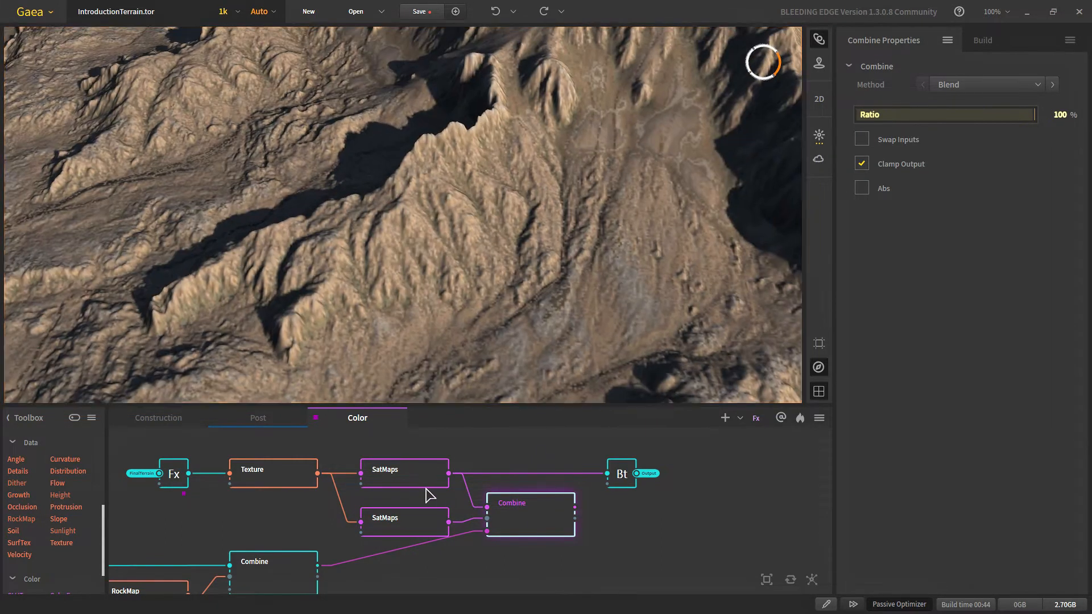
mouse_move(520, 339)
left_mouse_down()
mouse_move(527, 273)
mouse_move(520, 293)
mouse_move(422, 336)
mouse_move(526, 334)
left_mouse_up()
middle_click_drag(526, 335, 508, 287)
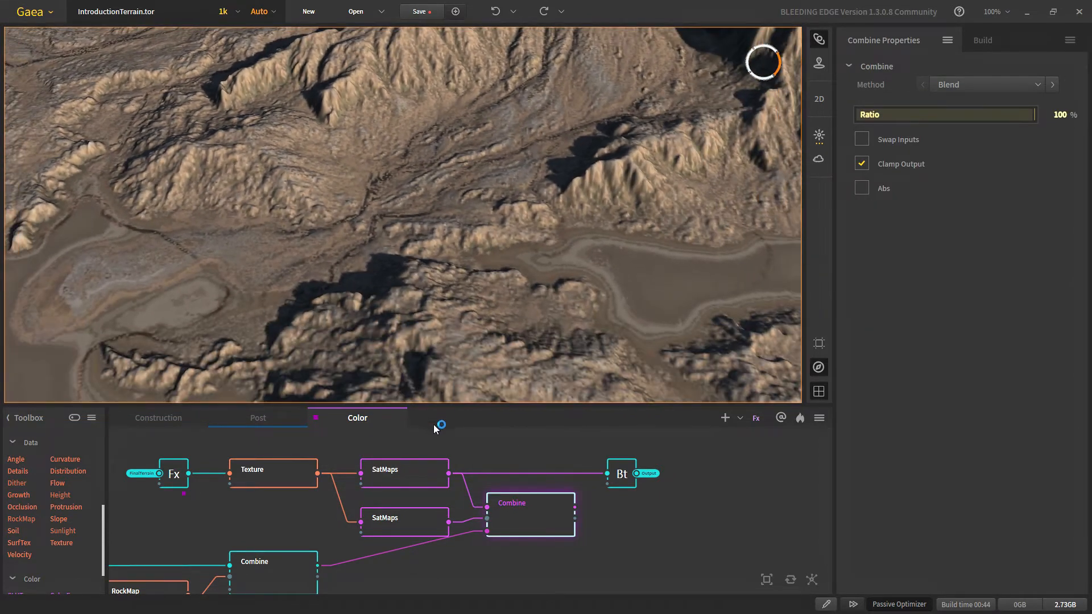
left_click(415, 471)
left_click(538, 524)
scroll(377, 233, "up", 3)
right_click_drag(384, 168, 540, 298)
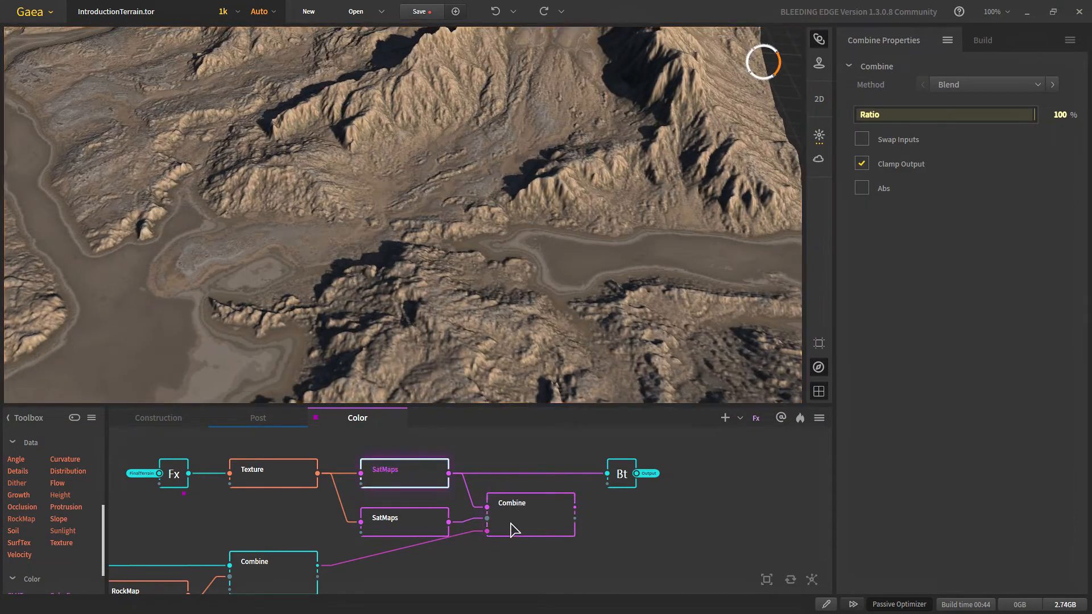
scroll(414, 198, "down", 5)
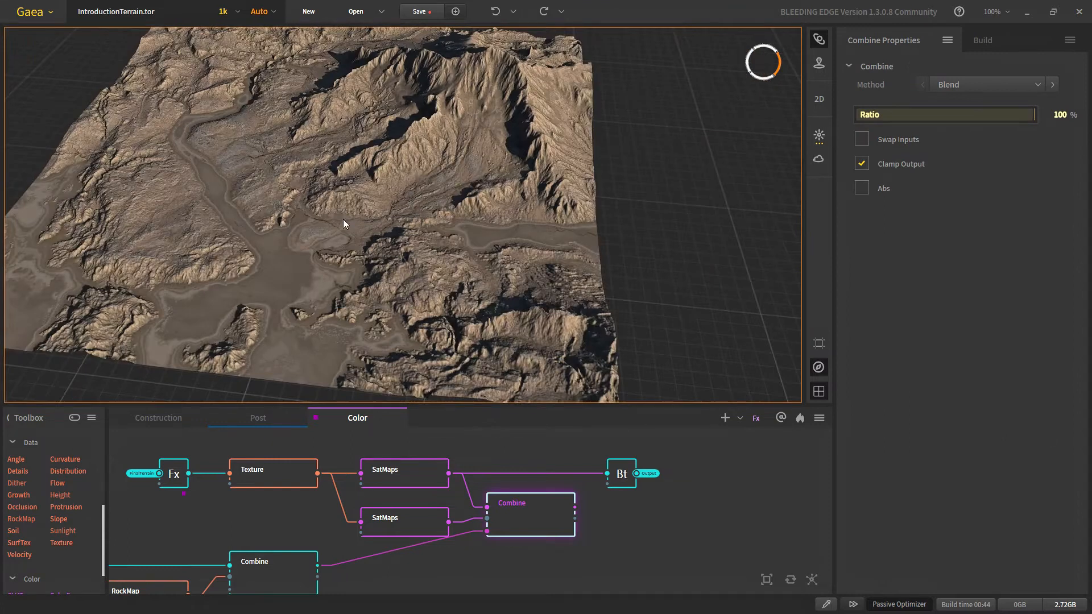
middle_click_drag(297, 198, 325, 243)
scroll(324, 243, "up", 6)
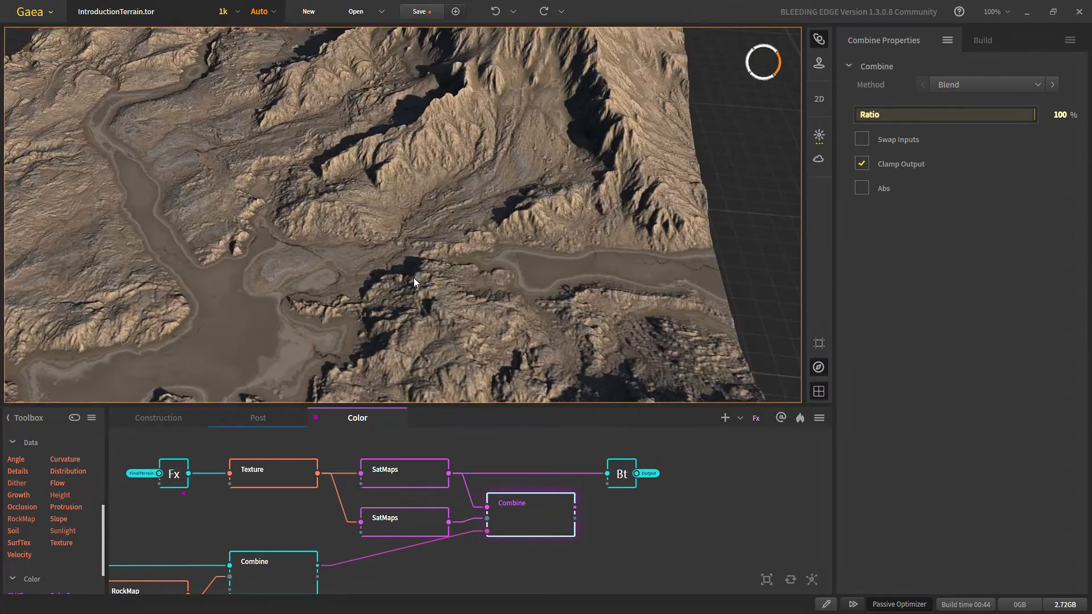
scroll(525, 521, "down", 5)
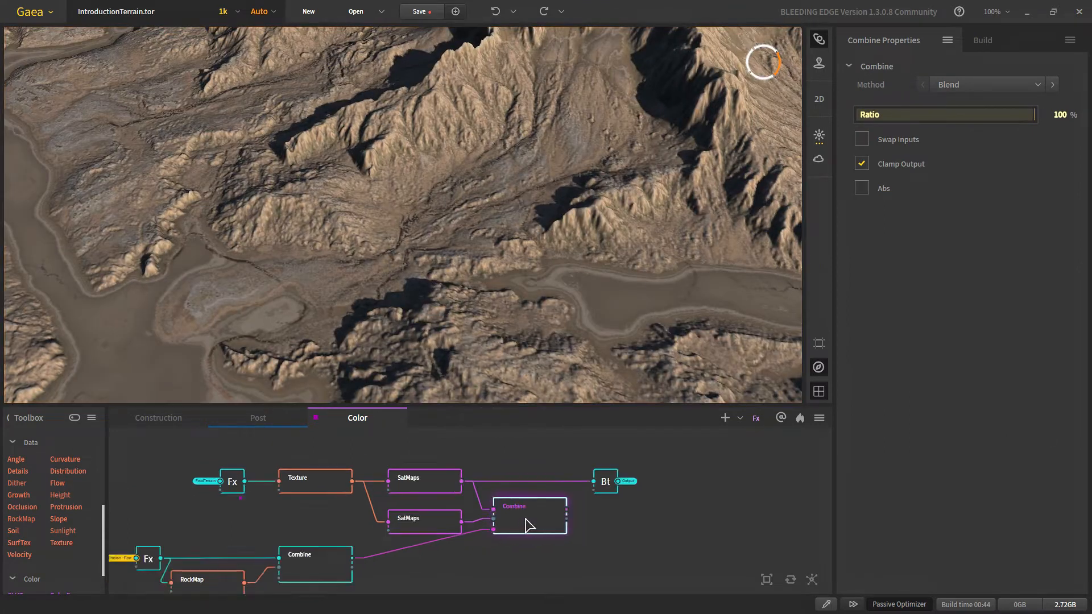
Step: Shift the RockMap mask group, Combine and output nodes right, and raise the first SatMaps
left_click_drag(296, 477, 435, 457)
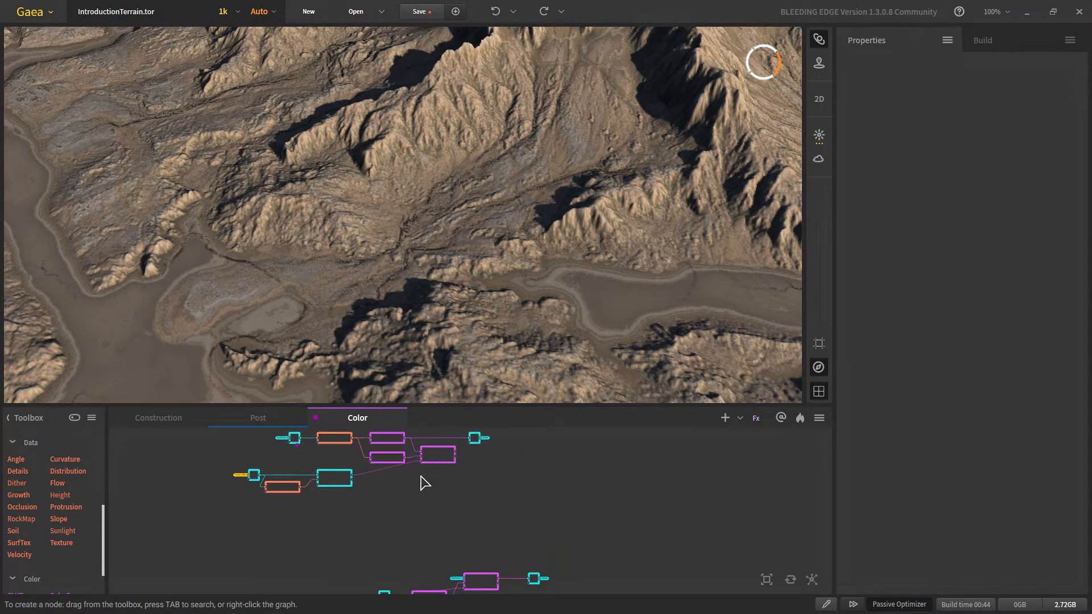
left_click_drag(224, 502, 451, 500)
left_click_drag(446, 457, 588, 472)
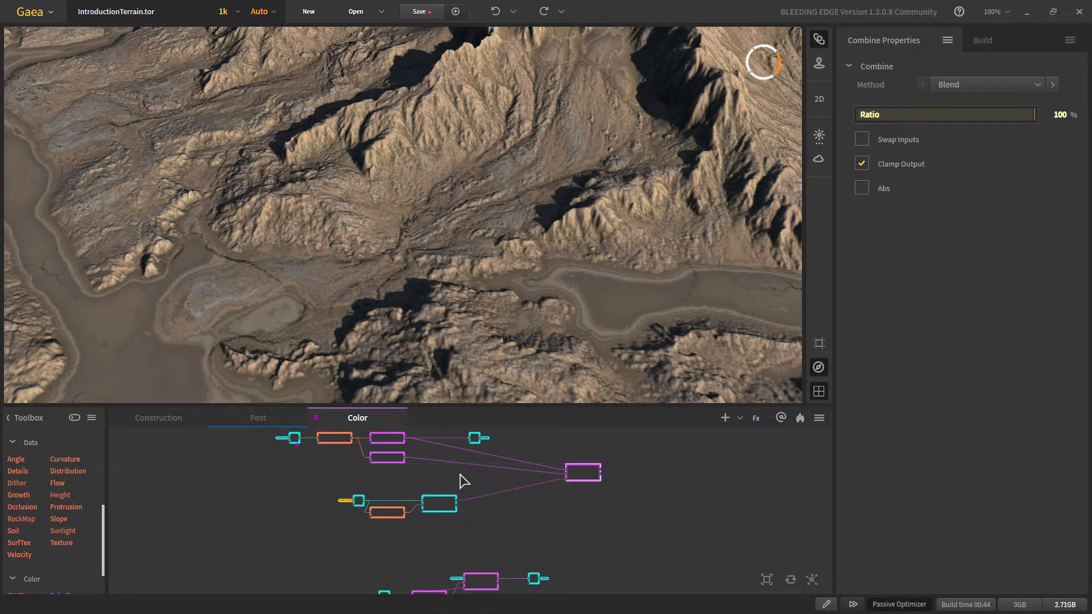
scroll(450, 484, "down", 3)
left_click_drag(421, 479, 628, 479)
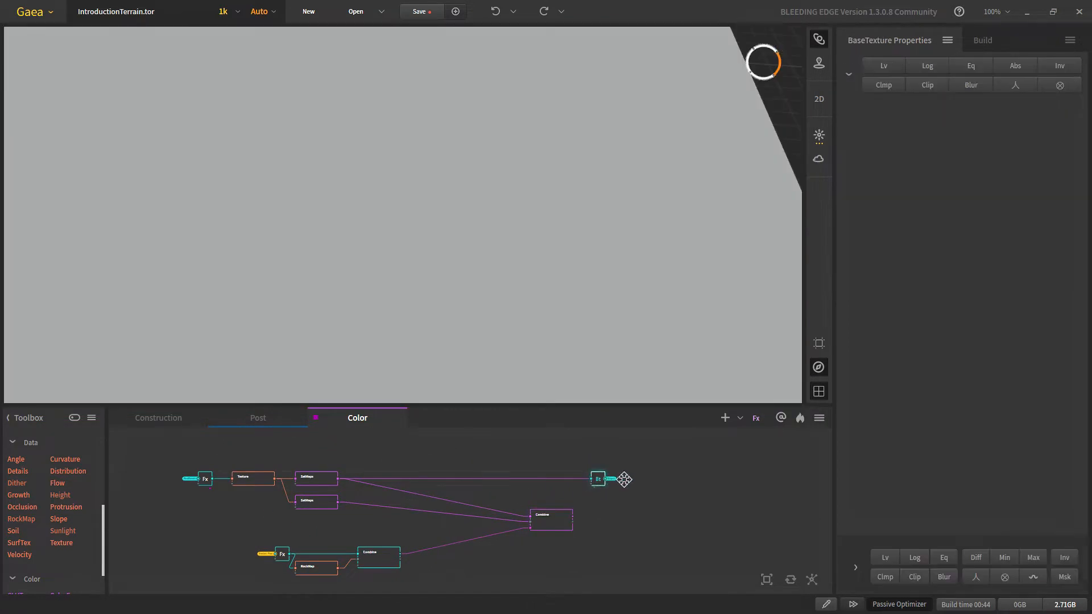
scroll(338, 496, "up", 2)
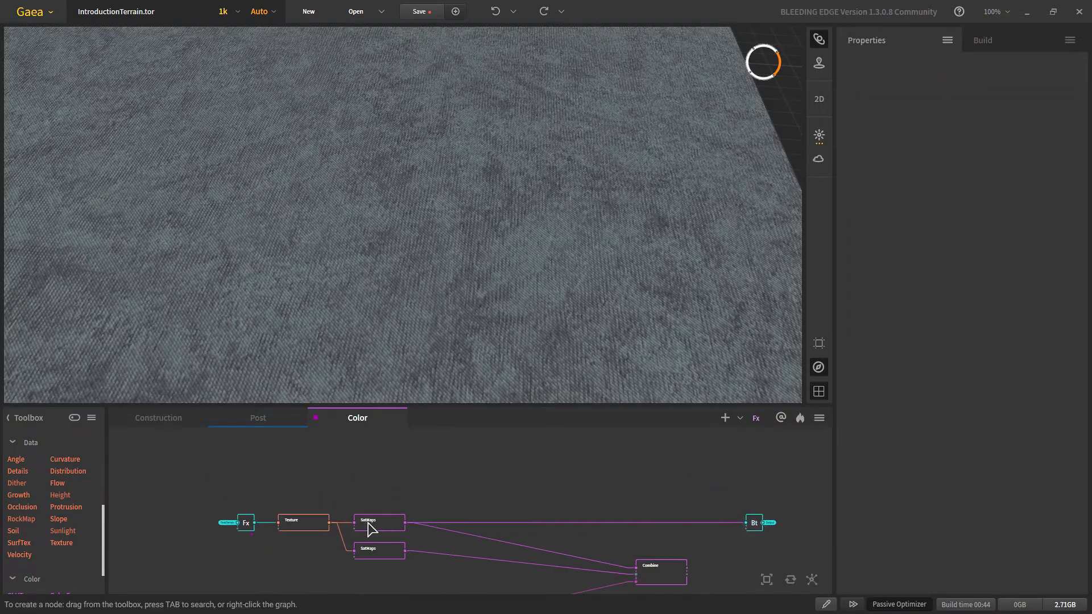
left_click_drag(369, 523, 379, 487)
scroll(352, 528, "up", 2)
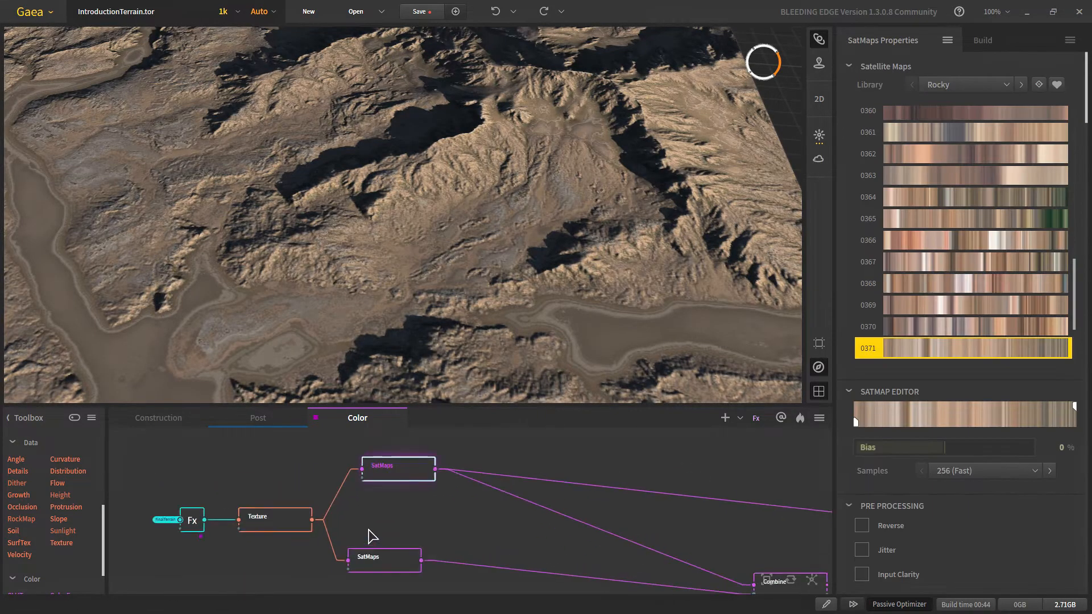
Step: Add a third SatMaps node from Texture's output and compare it with the uncoloured Fx terrain
left_click(369, 546)
left_click_drag(312, 520, 430, 535)
left_click(425, 429)
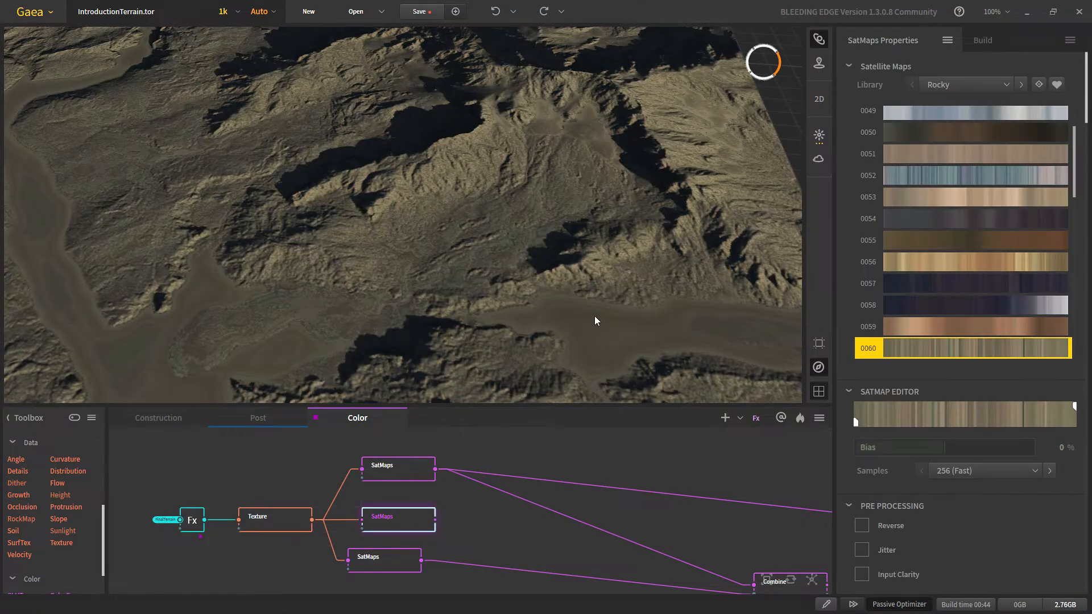
left_click(191, 526)
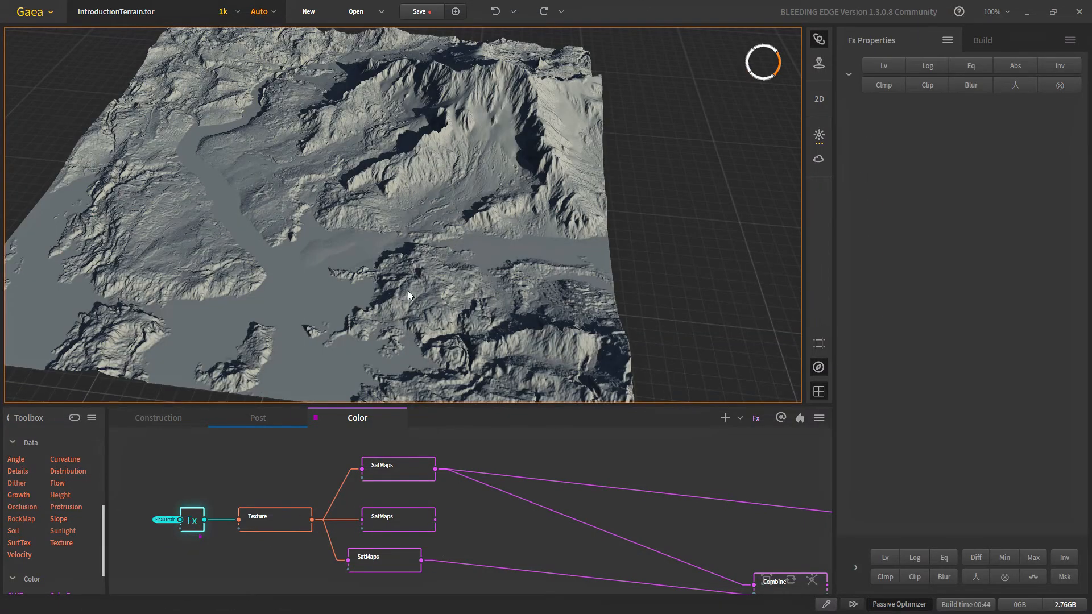
left_click(402, 519)
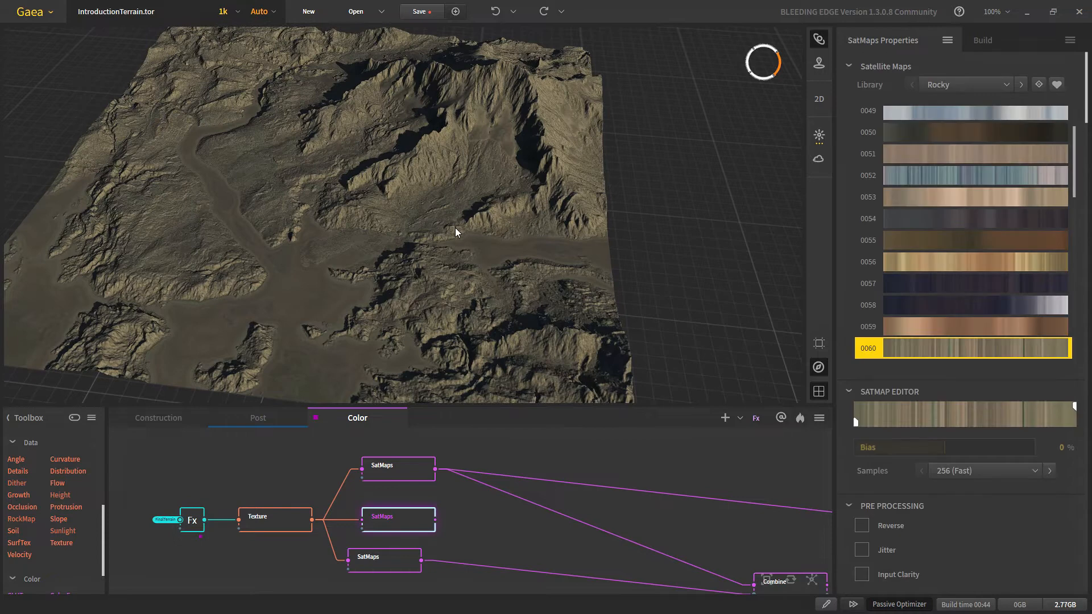
scroll(175, 556, "up", 2)
left_click(207, 514)
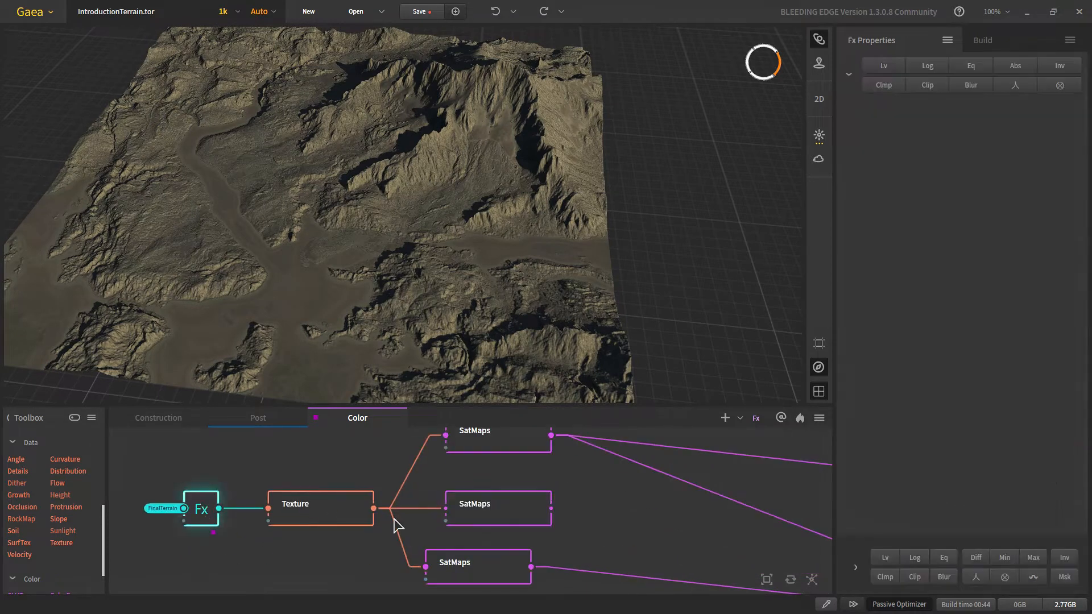
left_click(527, 517)
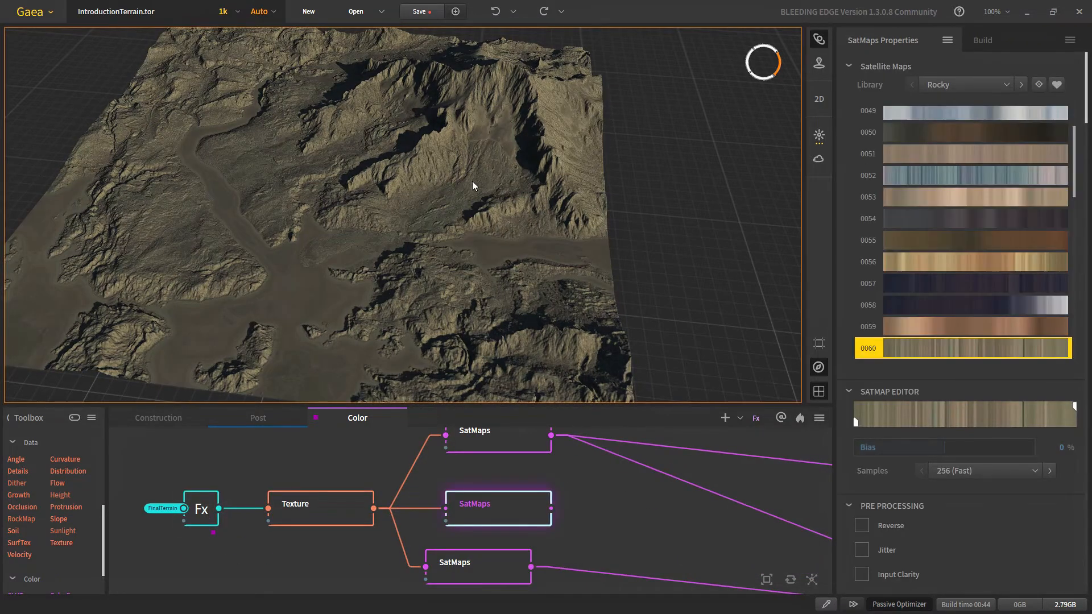
Step: Try gradients 0041, 0031 and 0022, then settle on 0021 for the middle SatMaps
scroll(1044, 279, "up", 5)
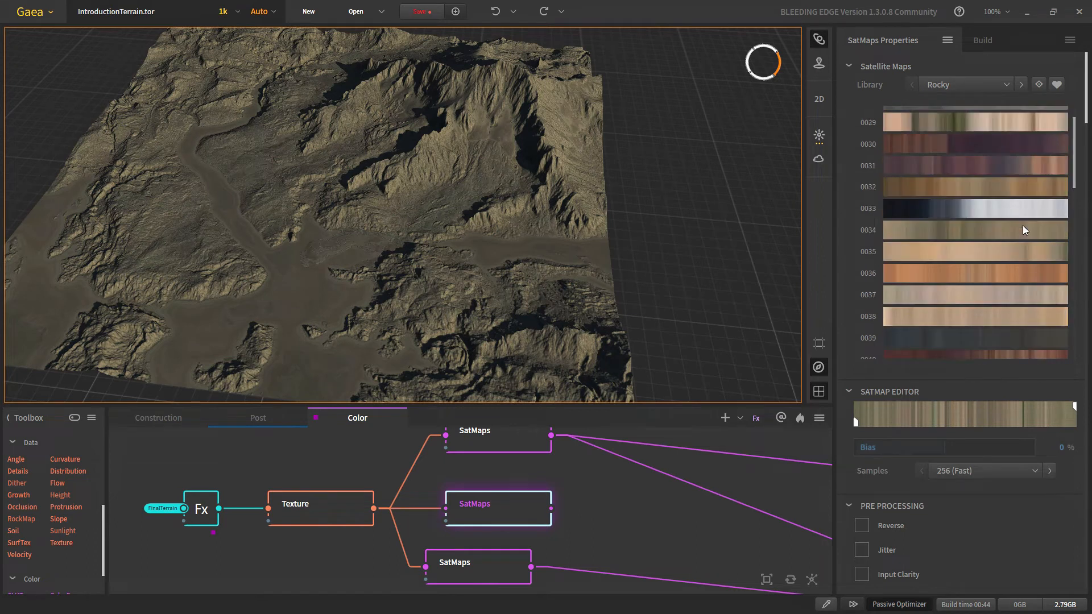
scroll(981, 340, "down", 1)
left_click(994, 319)
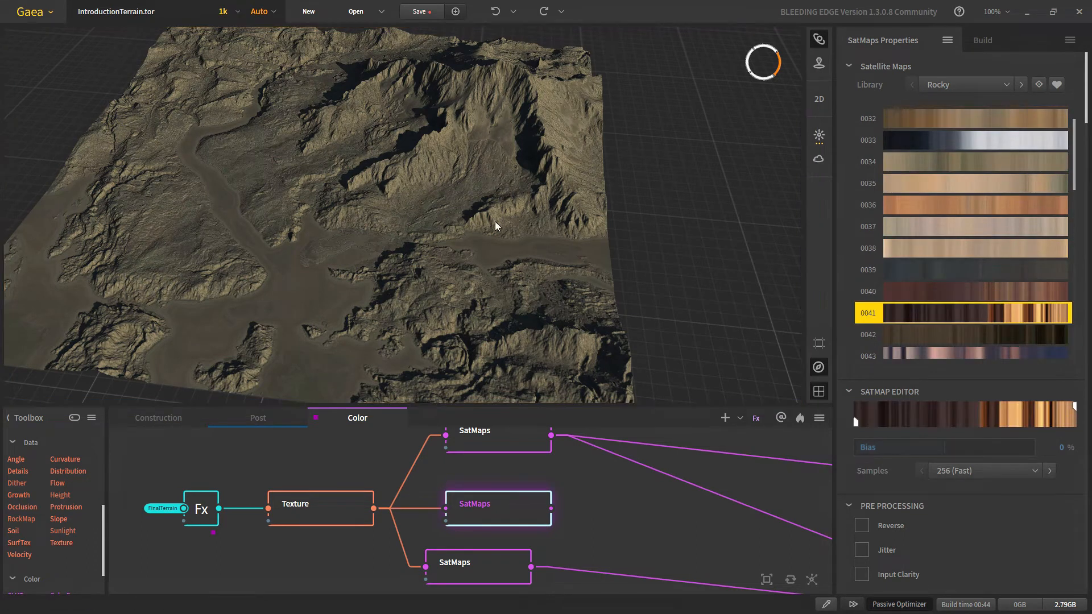
scroll(956, 200, "up", 2)
left_click(970, 199)
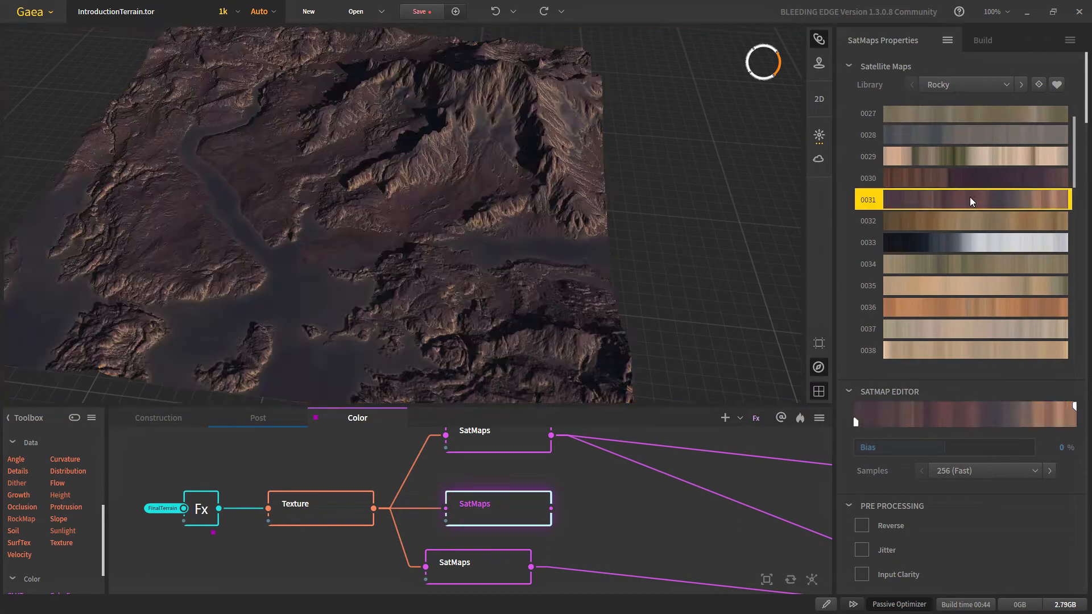
scroll(971, 197, "up", 6)
left_click(980, 212)
scroll(398, 257, "up", 3)
scroll(380, 250, "down", 2)
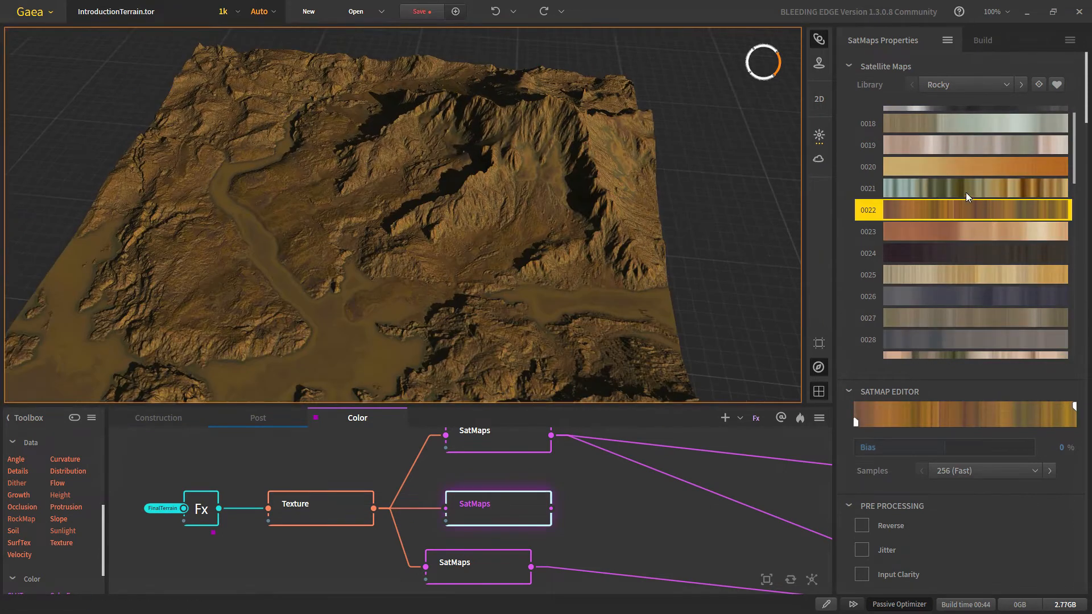
left_click(967, 193)
scroll(452, 227, "down", 3)
scroll(452, 228, "up", 3)
scroll(971, 260, "up", 3)
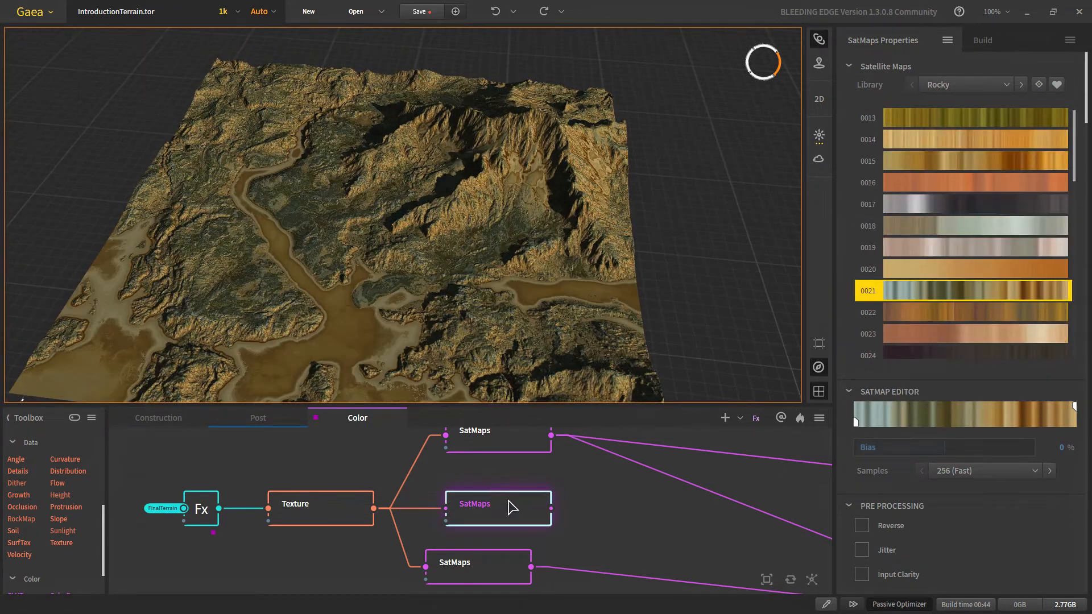
Step: Blend the upper and middle SatMaps outputs in a new Combine with Ratio 100%
middle_click_drag(541, 451, 428, 483)
scroll(585, 493, "down", 1)
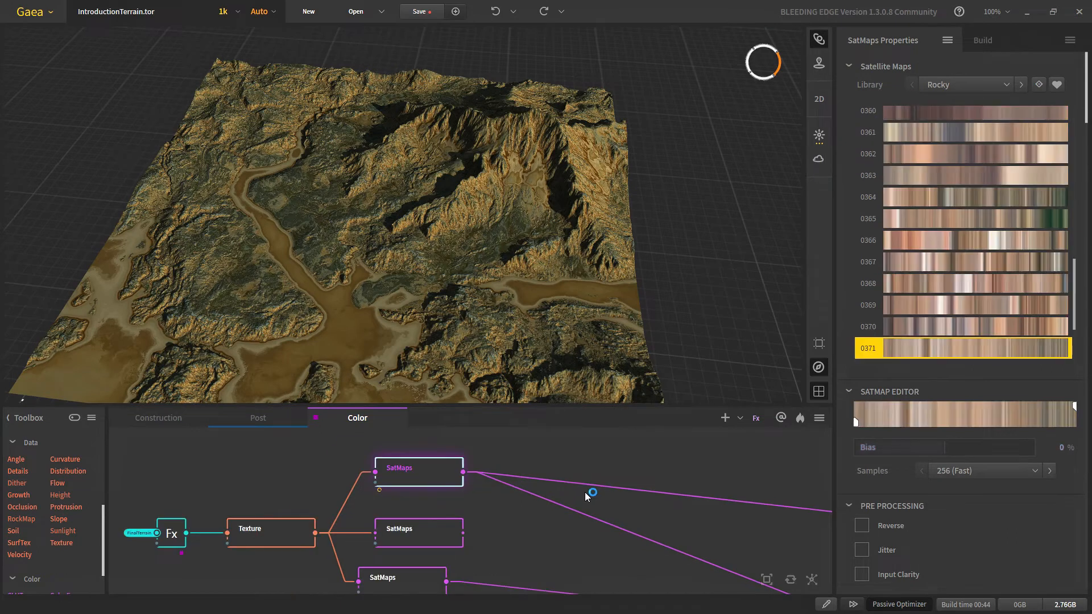
scroll(466, 481, "down", 1)
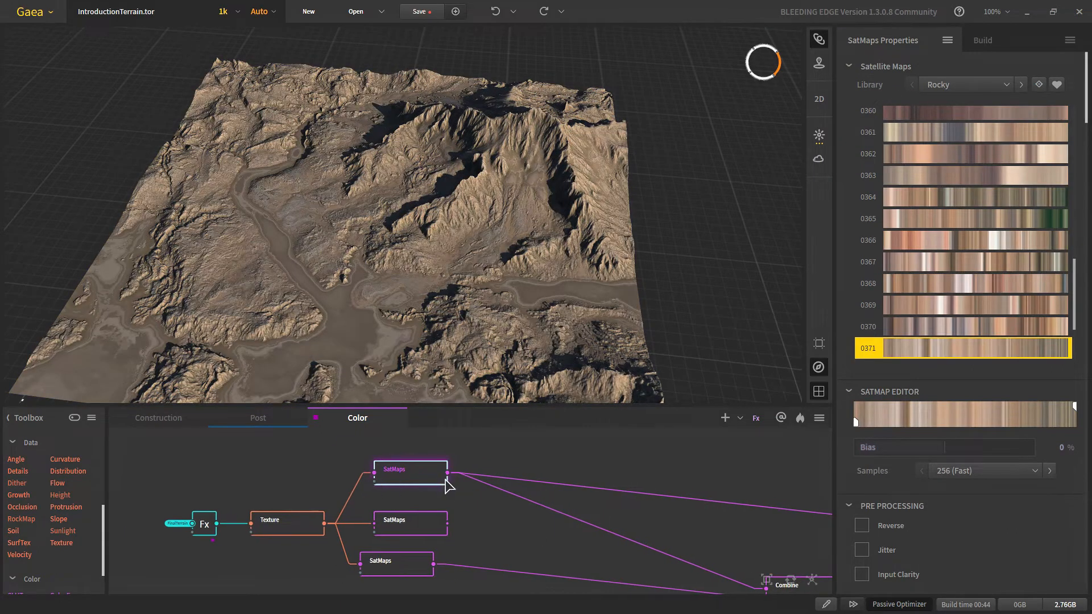
left_click_drag(448, 477, 585, 480)
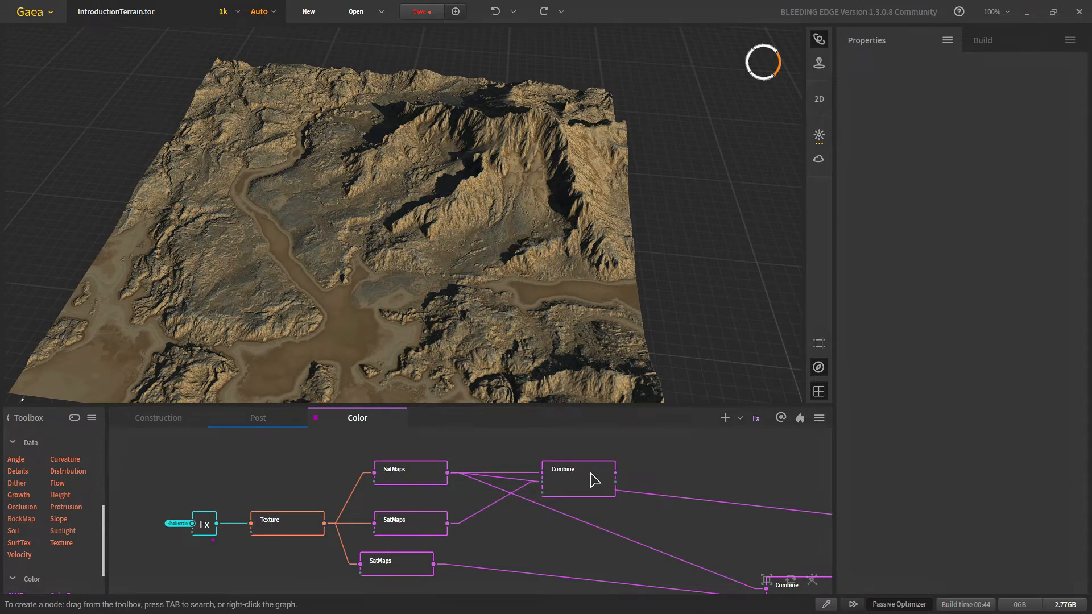
left_click(592, 478)
mouse_move(993, 119)
left_click(1027, 116)
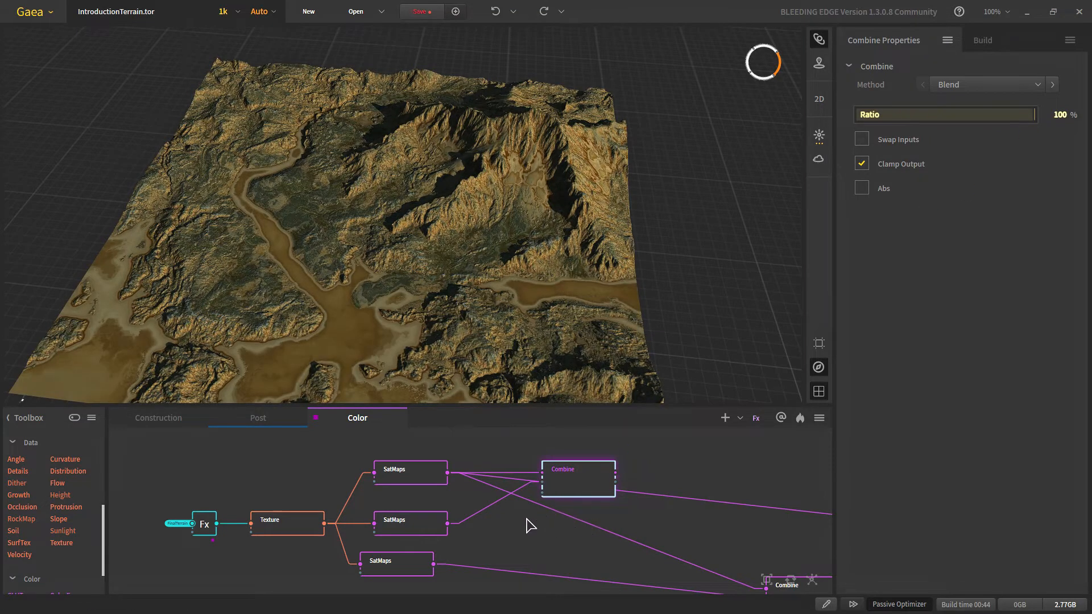
left_click(511, 537)
scroll(496, 452, "down", 3)
left_click_drag(491, 441, 489, 491)
scroll(447, 477, "up", 2)
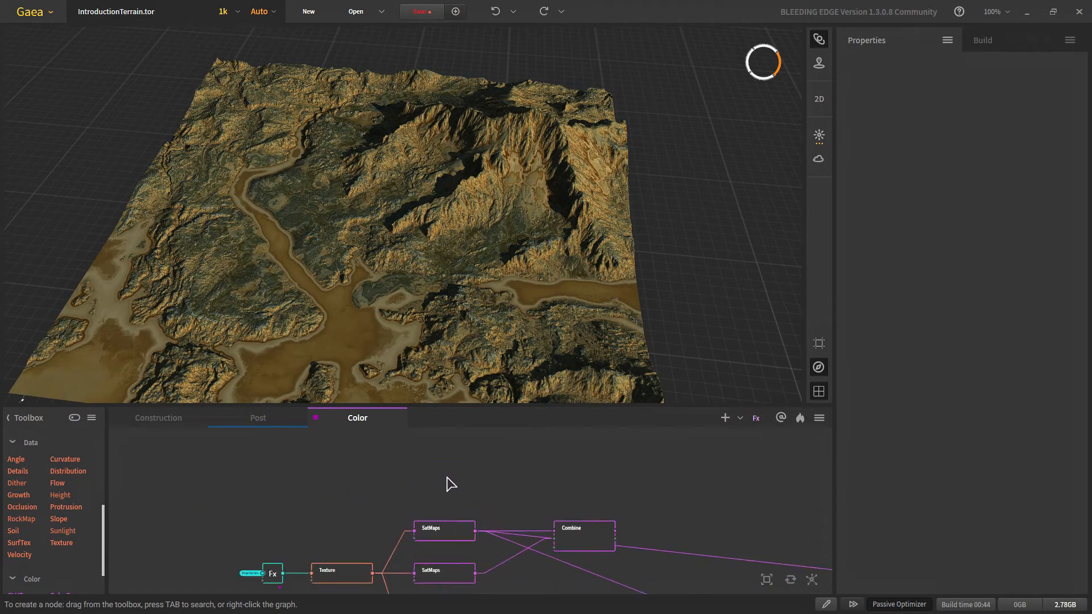
Step: Add a Voronoi node via the 'vo' search and raise its Scale to 54%
scroll(448, 477, "up", 1)
right_click(447, 476)
type("vor")
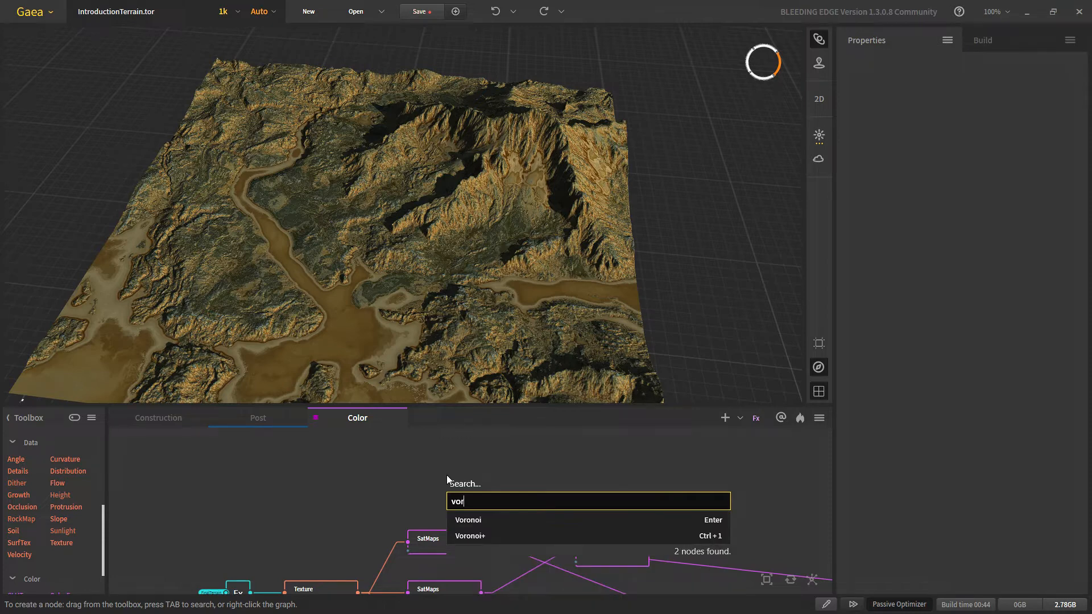
key("Down")
key("Return")
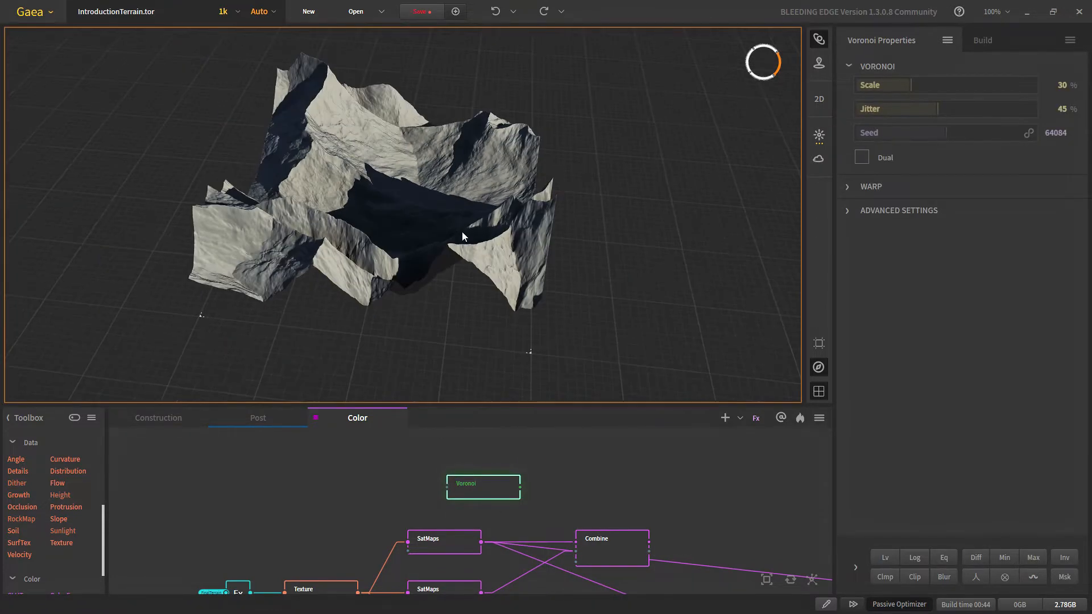
left_click_drag(941, 84, 953, 83)
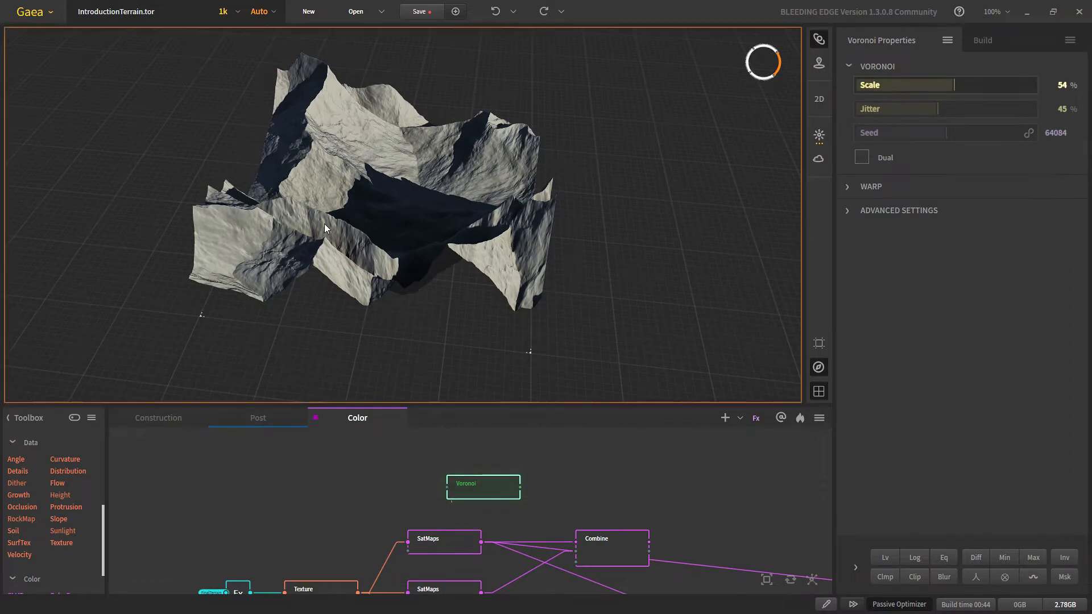
scroll(314, 218, "up", 2)
middle_click_drag(314, 218, 332, 256)
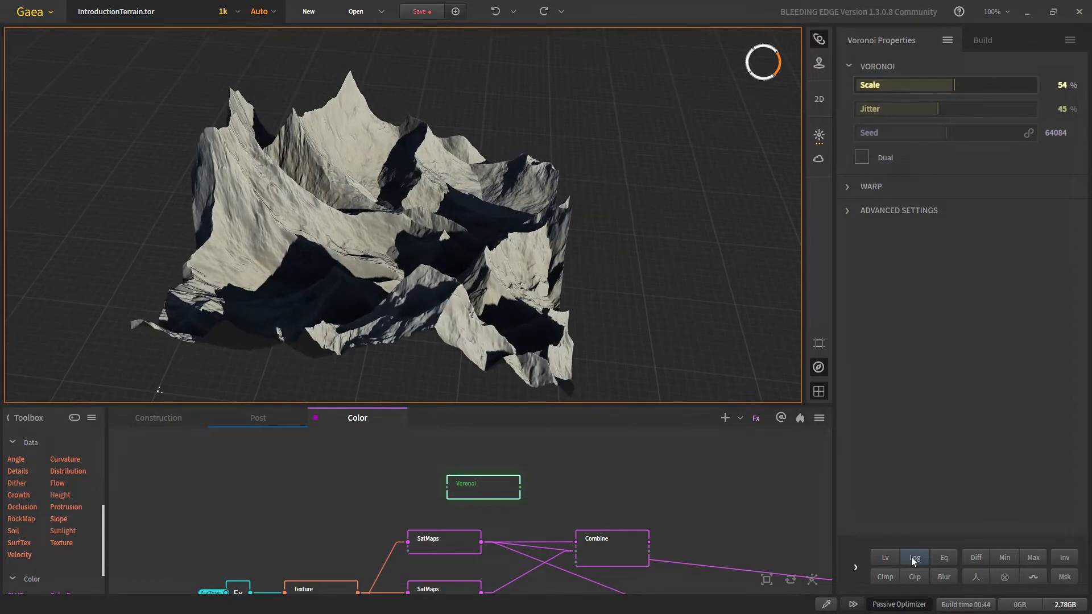
Step: Add Clip (32% minimum) and Shaper modifiers to the Voronoi, with Shaper strength 24%
left_click(909, 578)
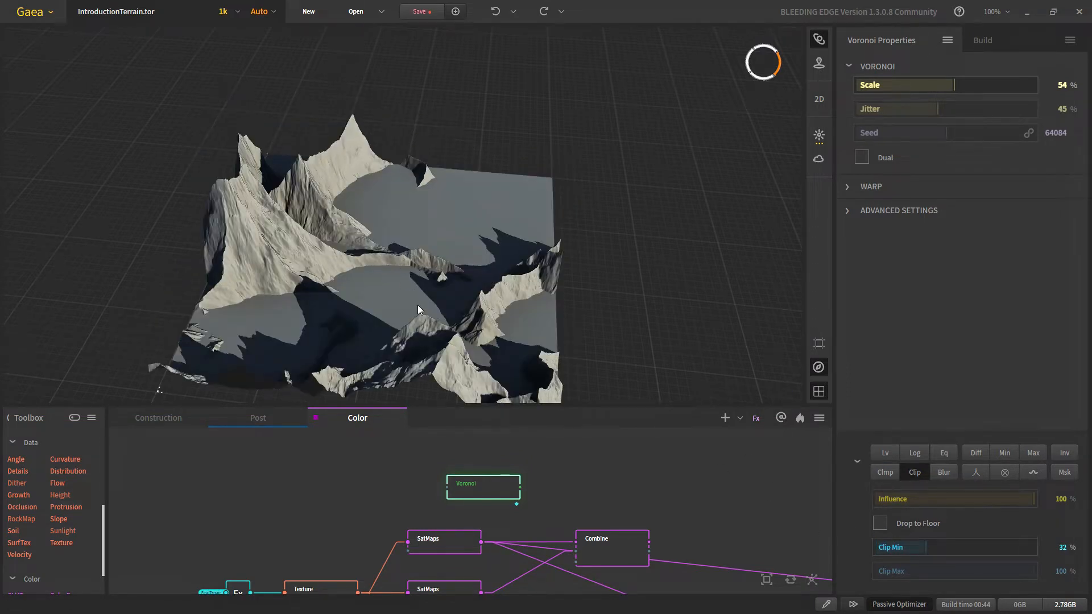
left_click_drag(417, 305, 271, 274)
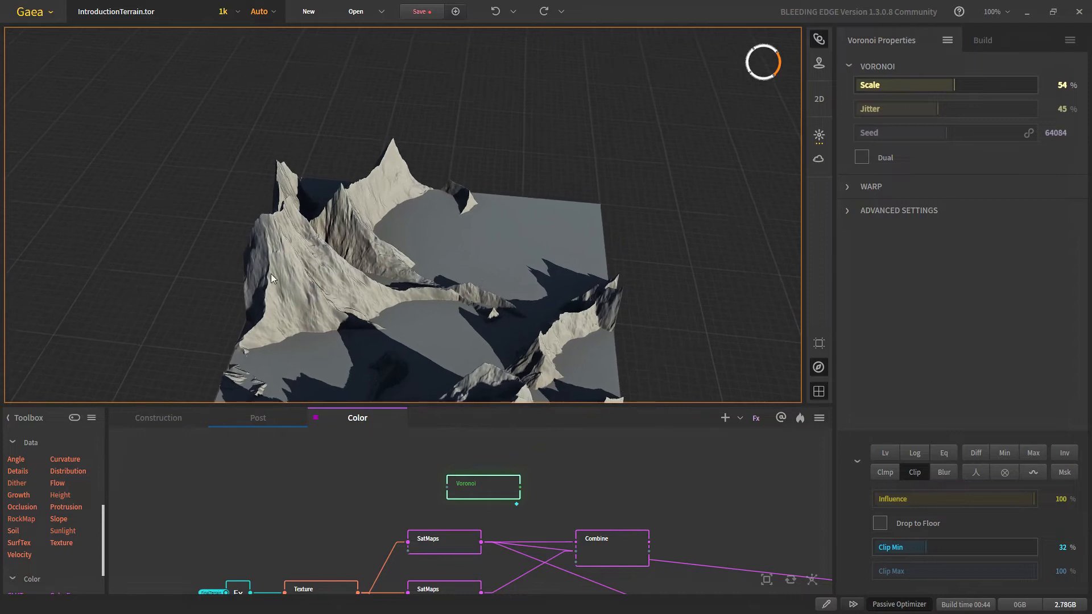
middle_click_drag(494, 486, 488, 530)
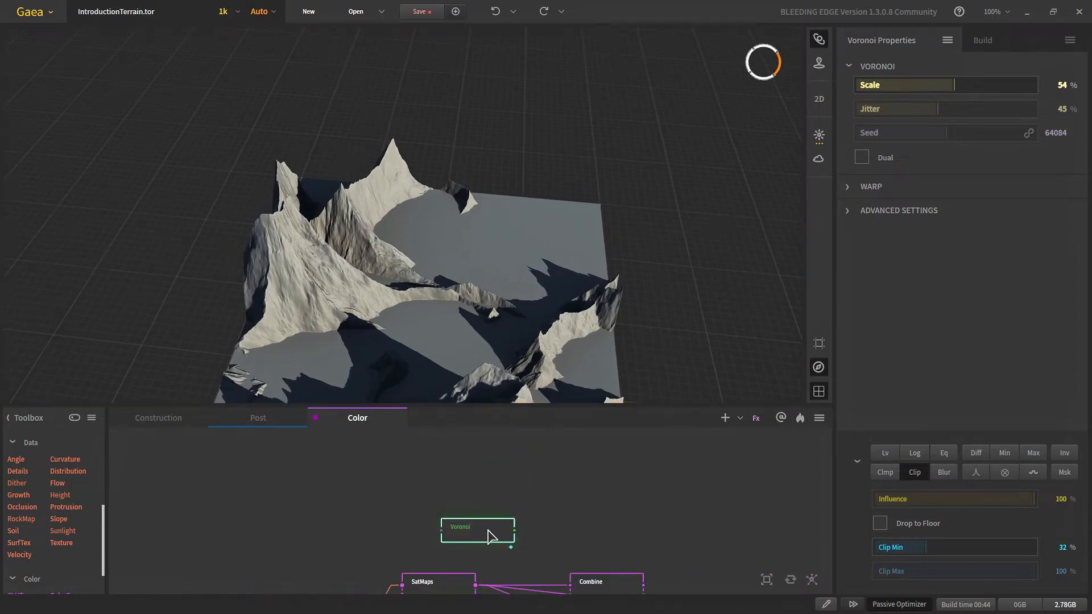
left_click_drag(488, 530, 462, 508)
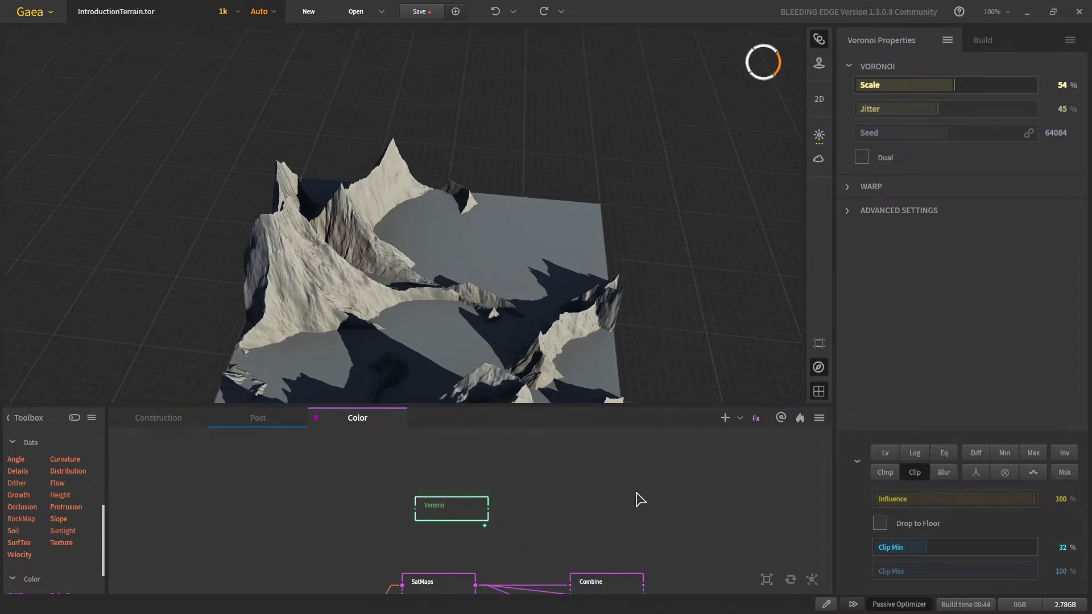
left_click(976, 473)
left_click(977, 572)
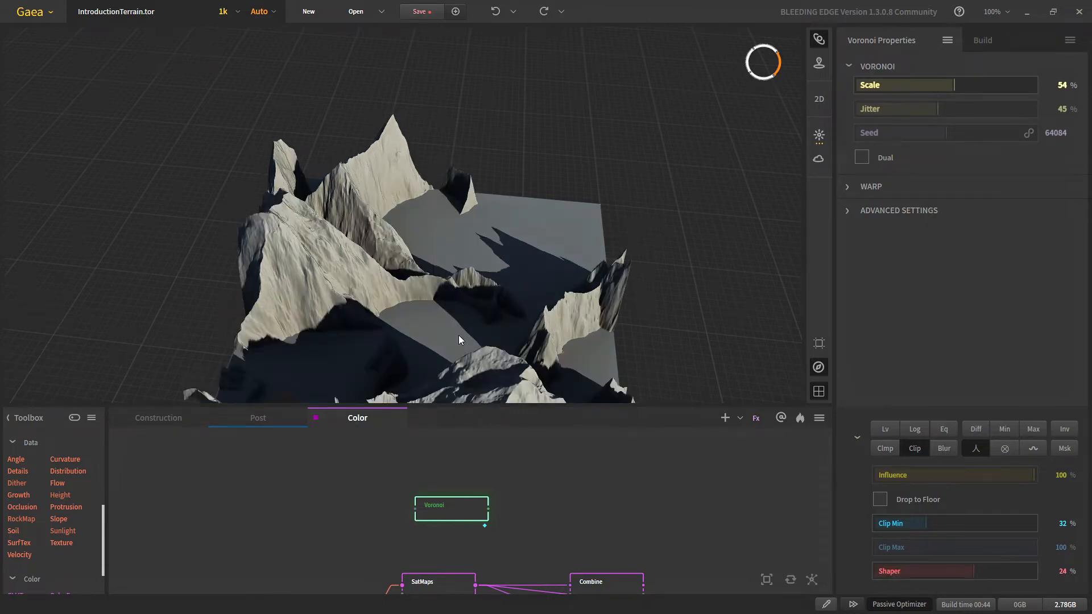
left_click_drag(460, 341, 456, 310)
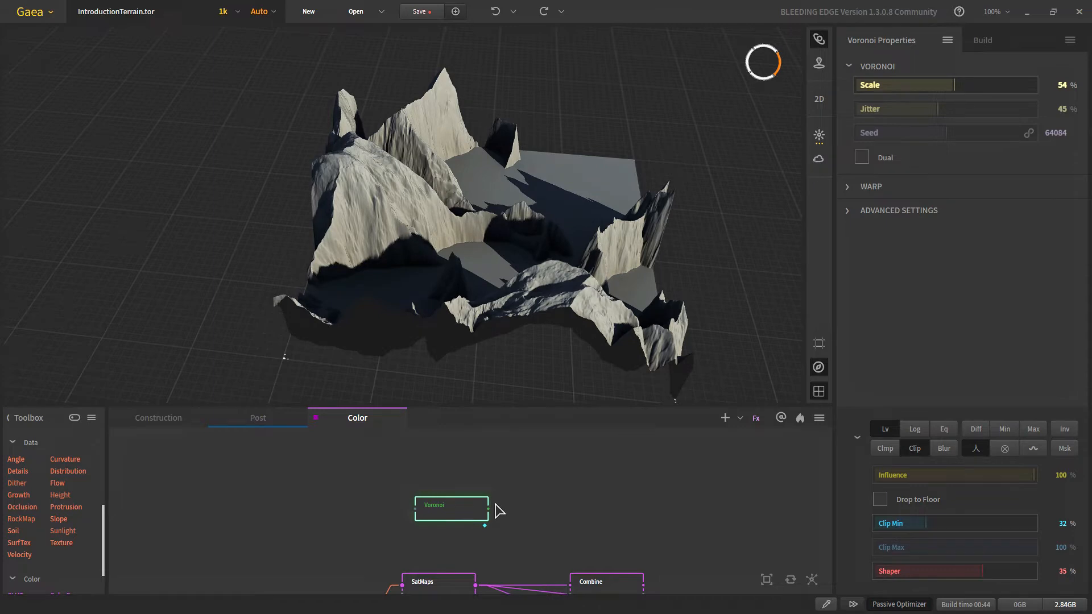
Step: Show the Voronoi warp settings and make rough changes to Warp Frequency, Amplitude (34%) and Octaves
left_click(857, 186)
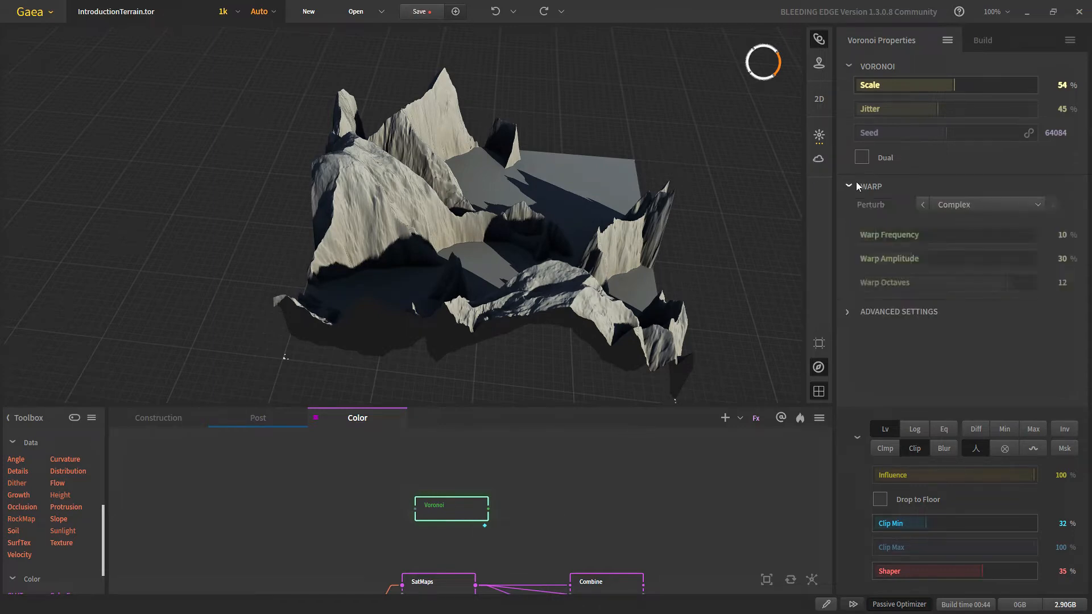
left_click(913, 240)
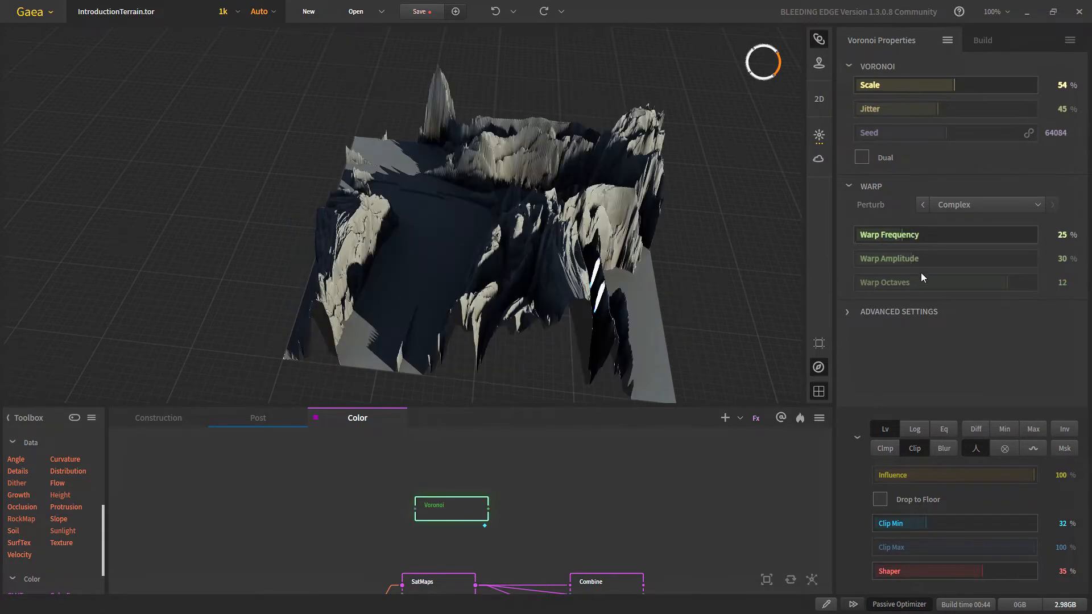
left_click(918, 260)
left_click(960, 283)
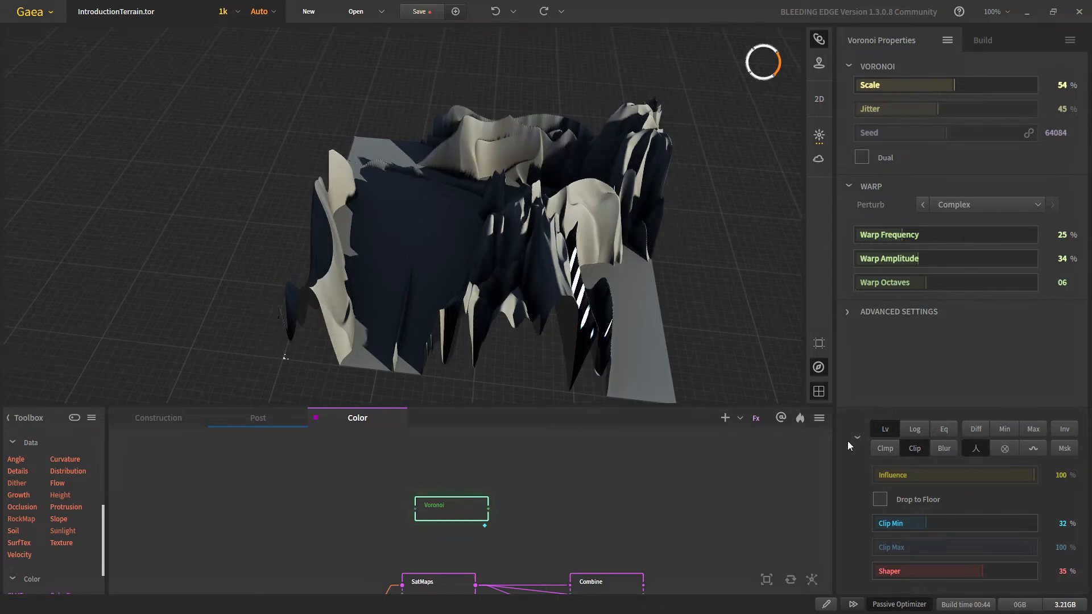
Step: Randomize the seed to 83366 and set Warp Amplitude 30%, Frequency 10%, Octaves 8
scroll(525, 476, "down", 2)
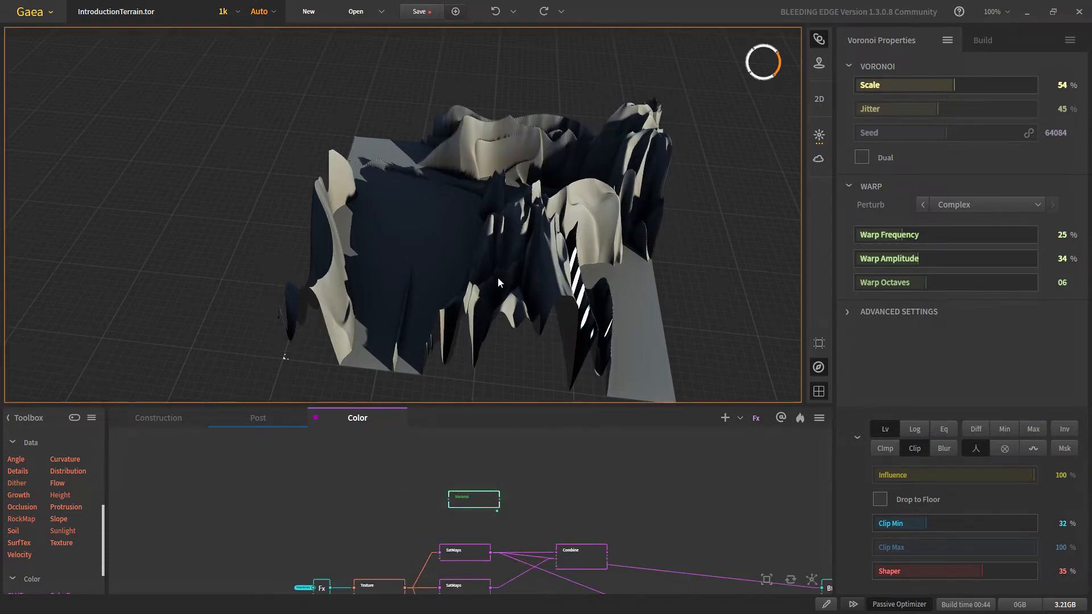
scroll(499, 277, "up", 3)
scroll(500, 277, "down", 5)
left_click(972, 133)
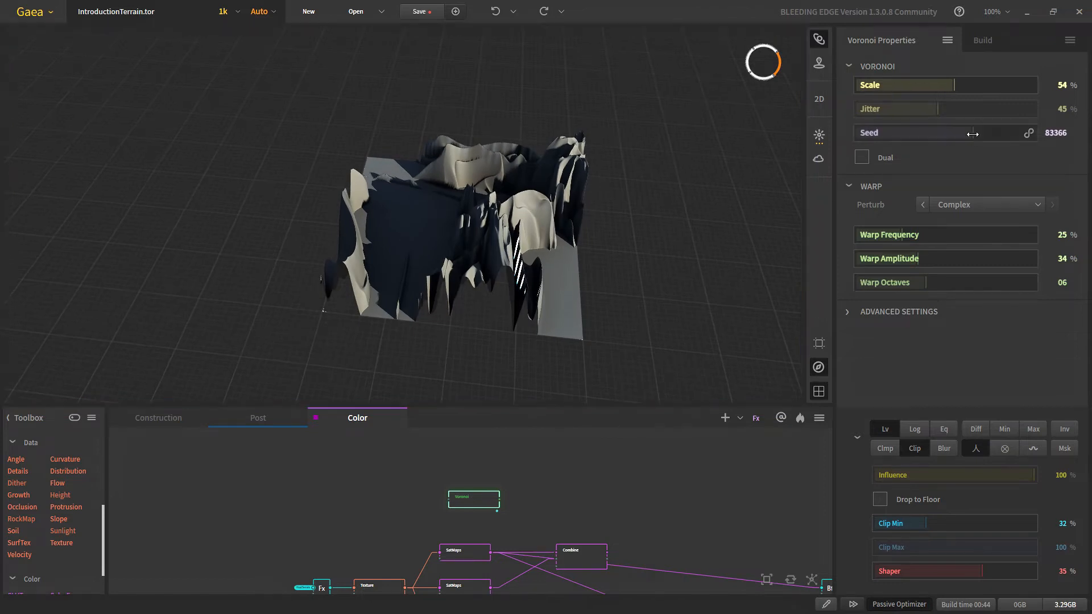
scroll(461, 248, "up", 2)
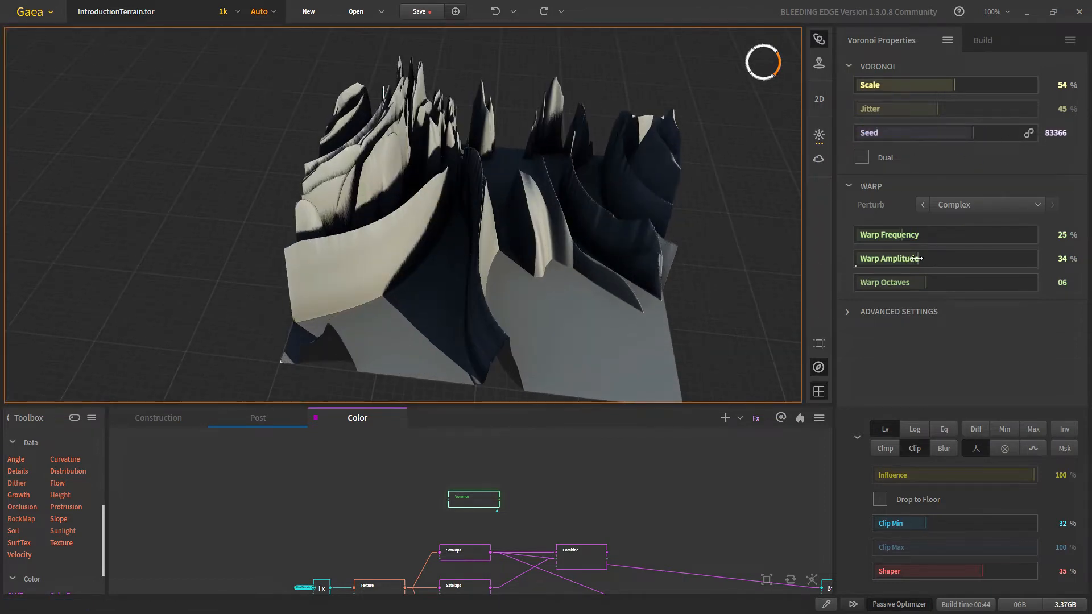
left_click_drag(917, 259, 909, 259)
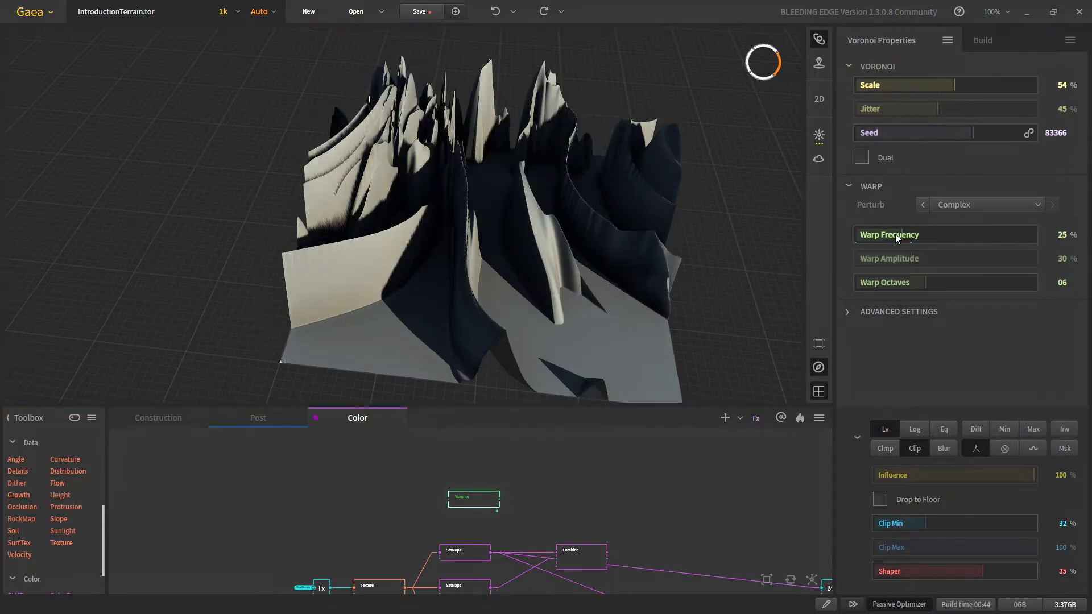
left_click(971, 235)
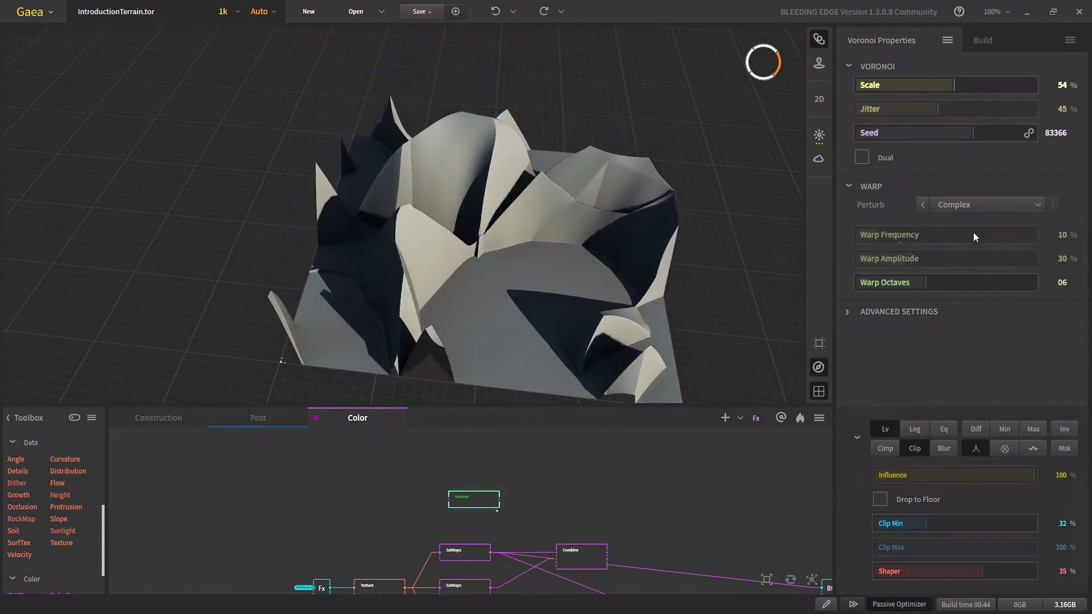
left_click_drag(943, 282, 958, 283)
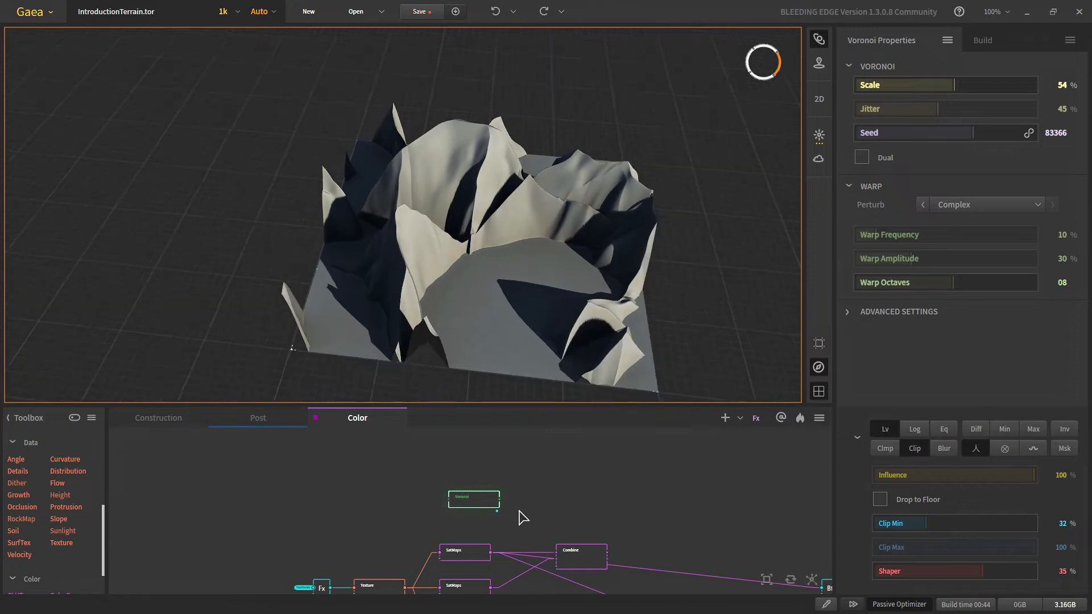
scroll(519, 519, "up", 1)
middle_click_drag(519, 520, 476, 483)
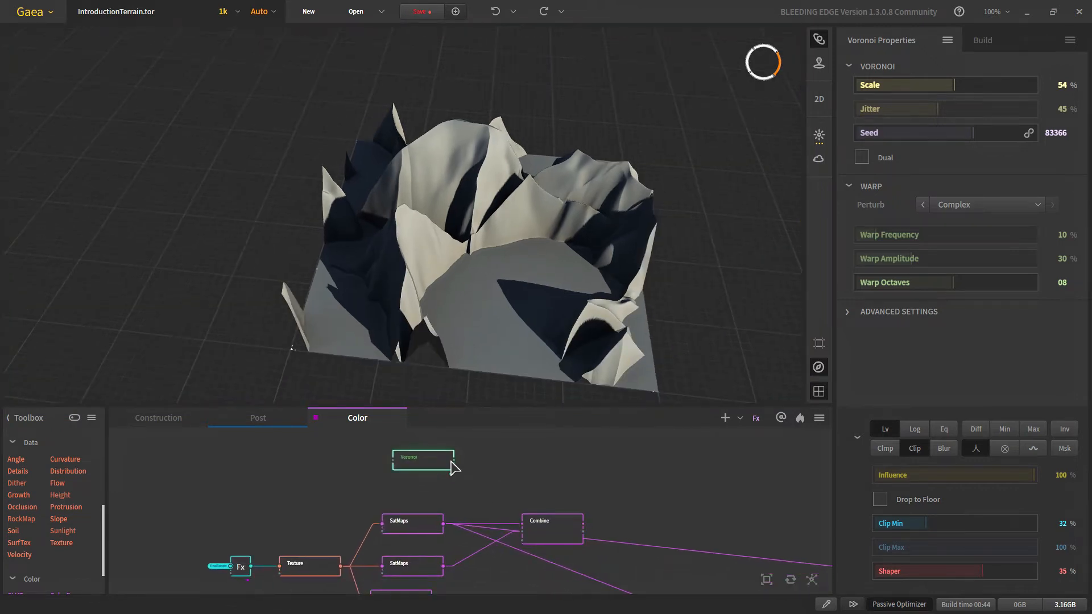
Step: Wire the Voronoi output into the Combine node and inspect the blended terrain
left_click_drag(453, 462, 565, 538)
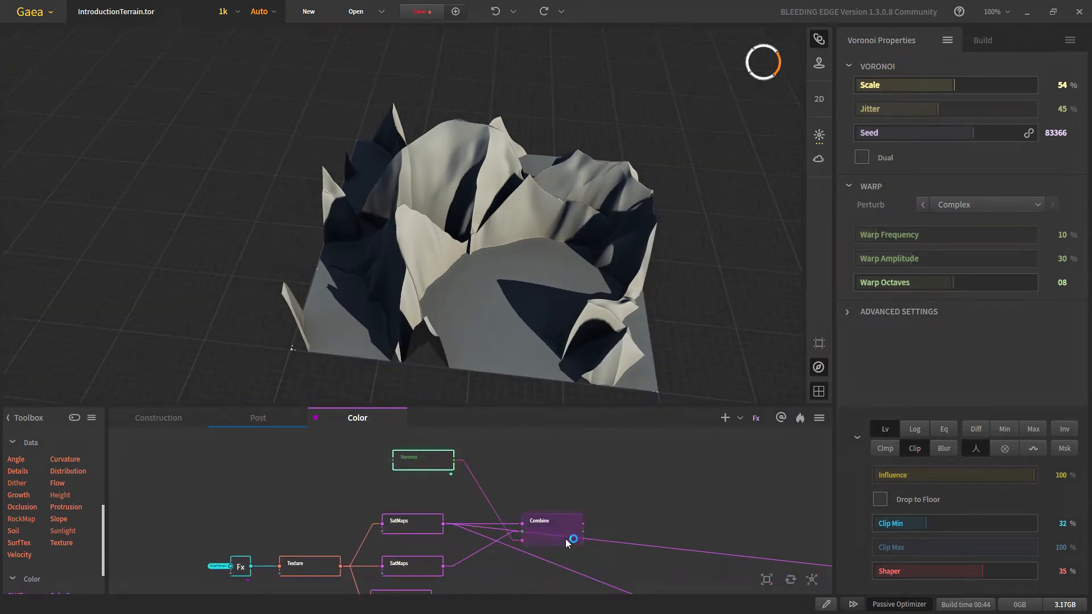
left_click(547, 536)
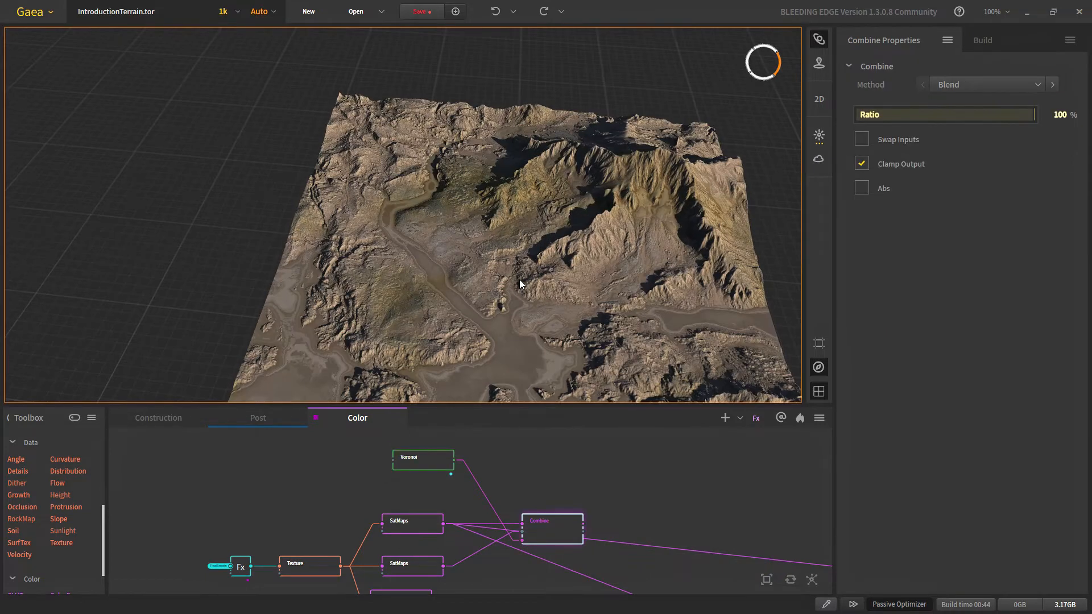
left_click_drag(523, 405, 523, 426)
left_click_drag(569, 319, 442, 253)
scroll(442, 203, "up", 5)
scroll(443, 254, "up", 3)
middle_click_drag(443, 254, 451, 260)
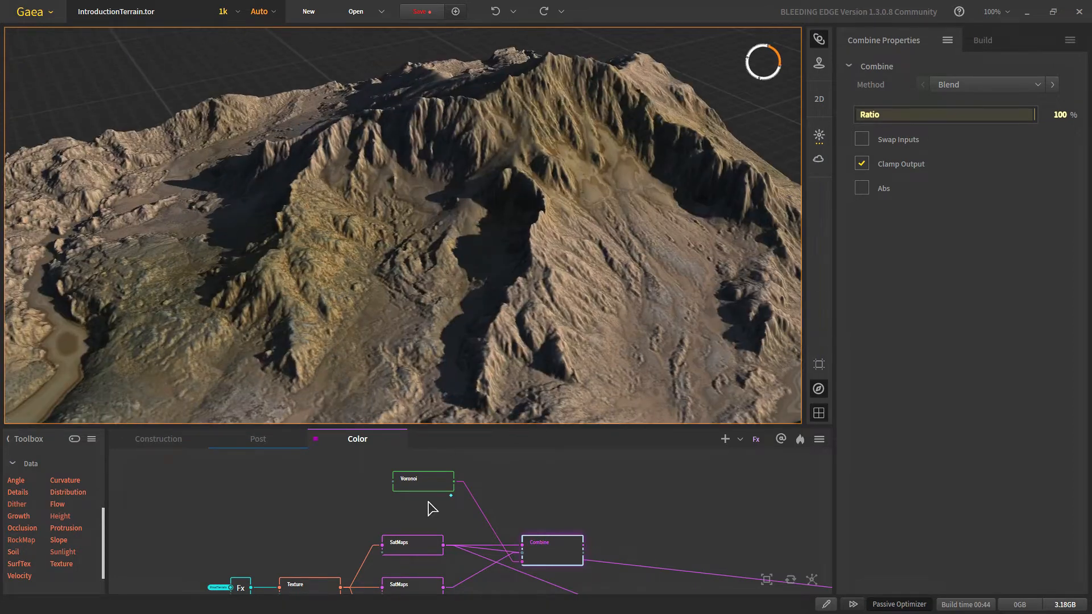
Step: Preview the Voronoi alone, then the middle and top SatMaps colourings, then Voronoi again
left_click(439, 489)
scroll(395, 324, "down", 5)
scroll(395, 324, "up", 3)
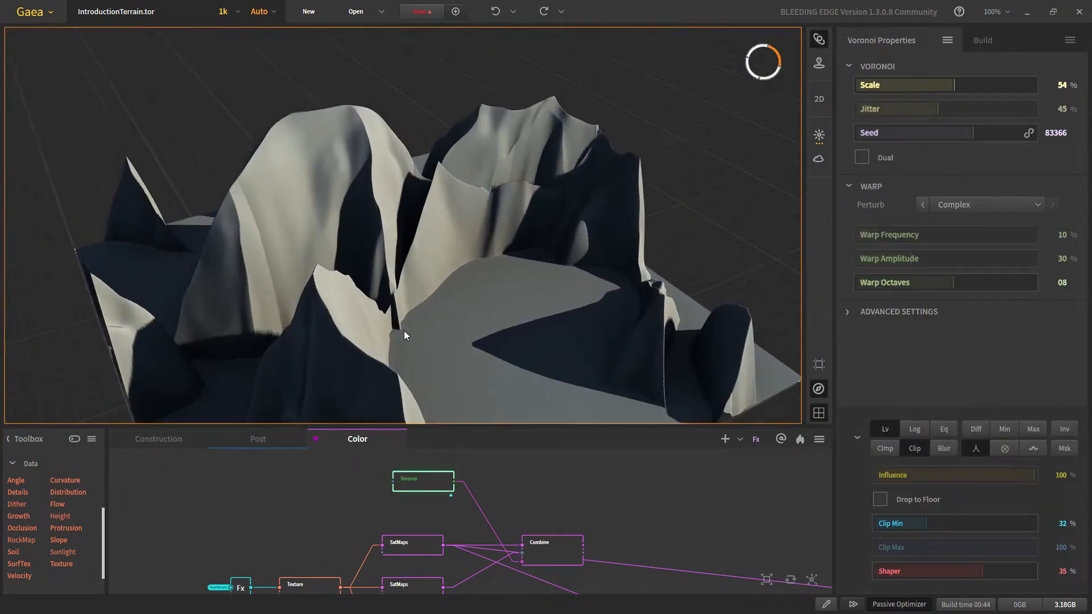
mouse_move(404, 329)
middle_mouse_down()
mouse_move(399, 322)
mouse_move(415, 323)
middle_mouse_up()
scroll(347, 224, "down", 3)
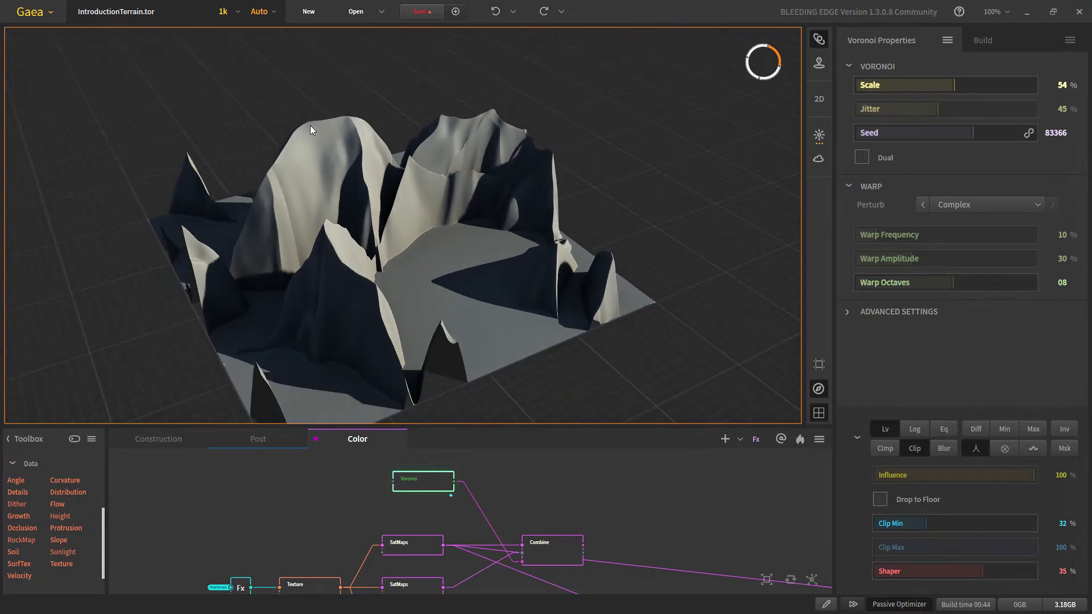
middle_click_drag(428, 573, 423, 543)
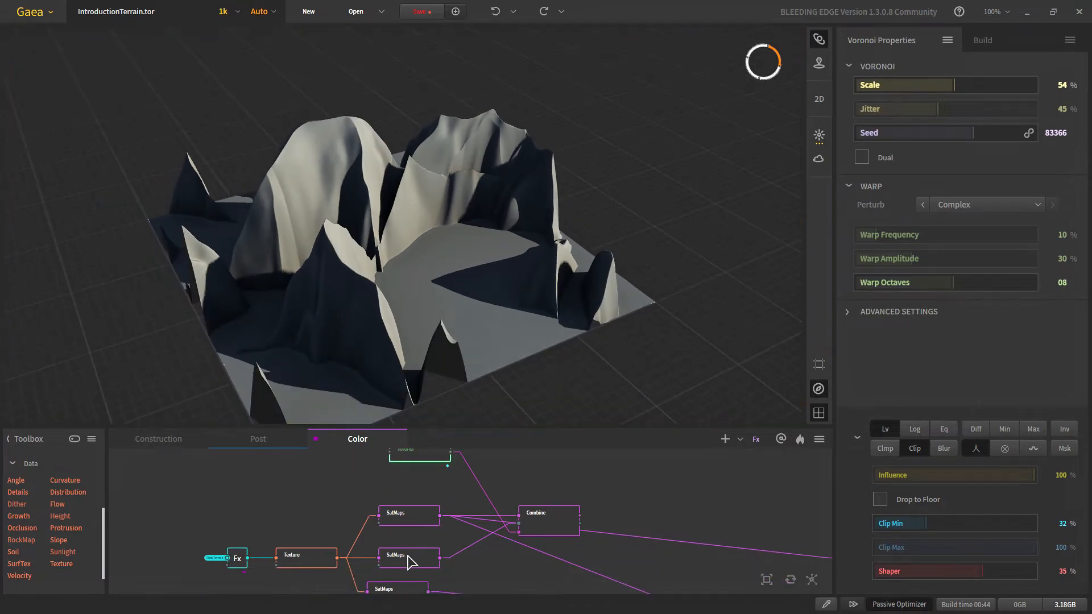
left_click(409, 559)
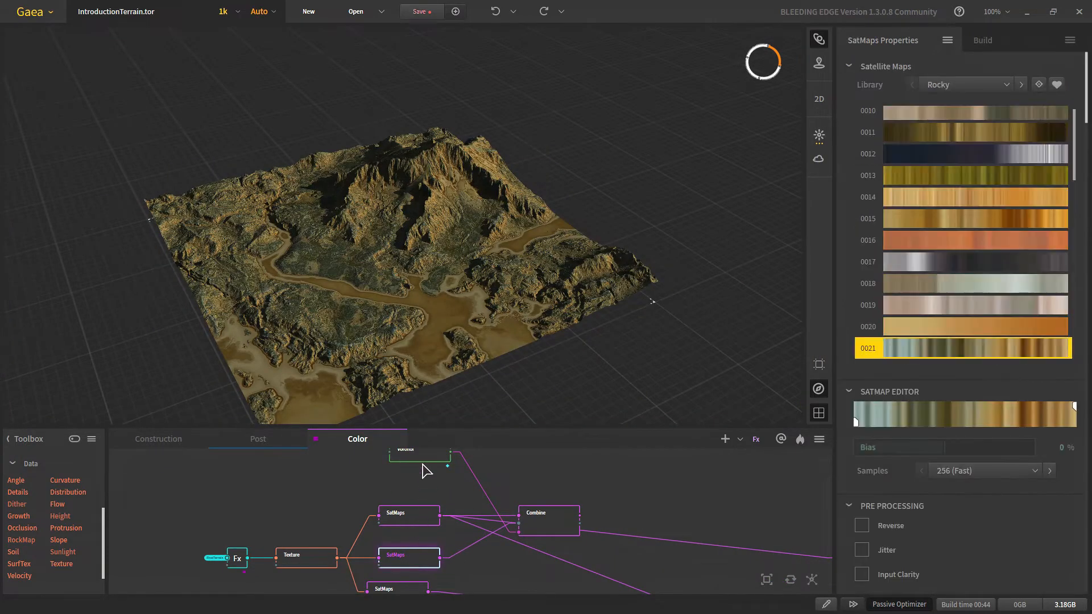
left_click(402, 519)
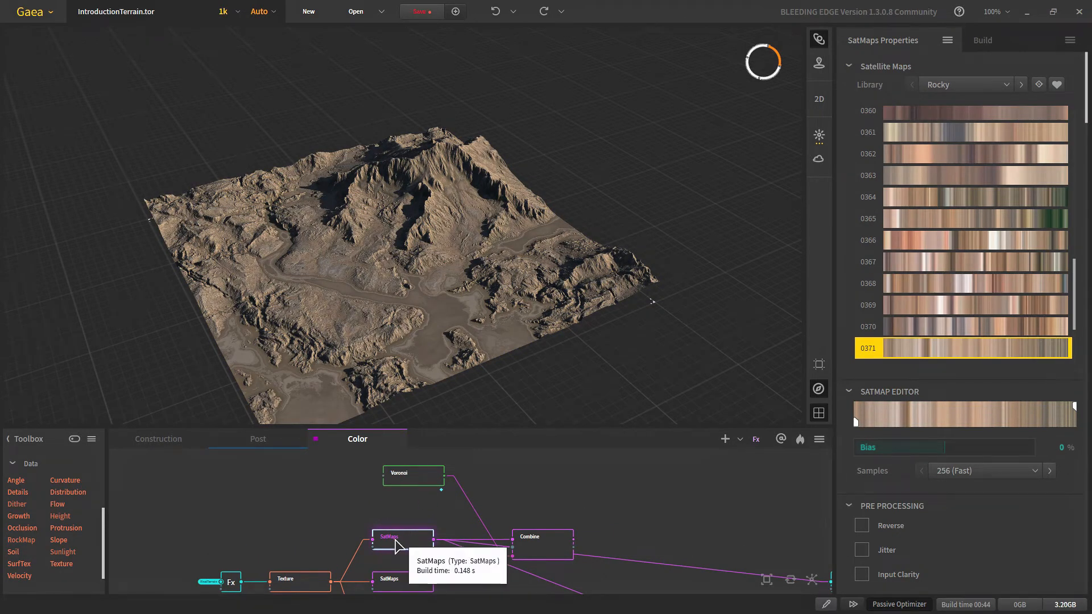
left_click(419, 476)
Step: Preview the blended Combine output and orbit, pan and zoom around the coloured terrain
left_click(539, 544)
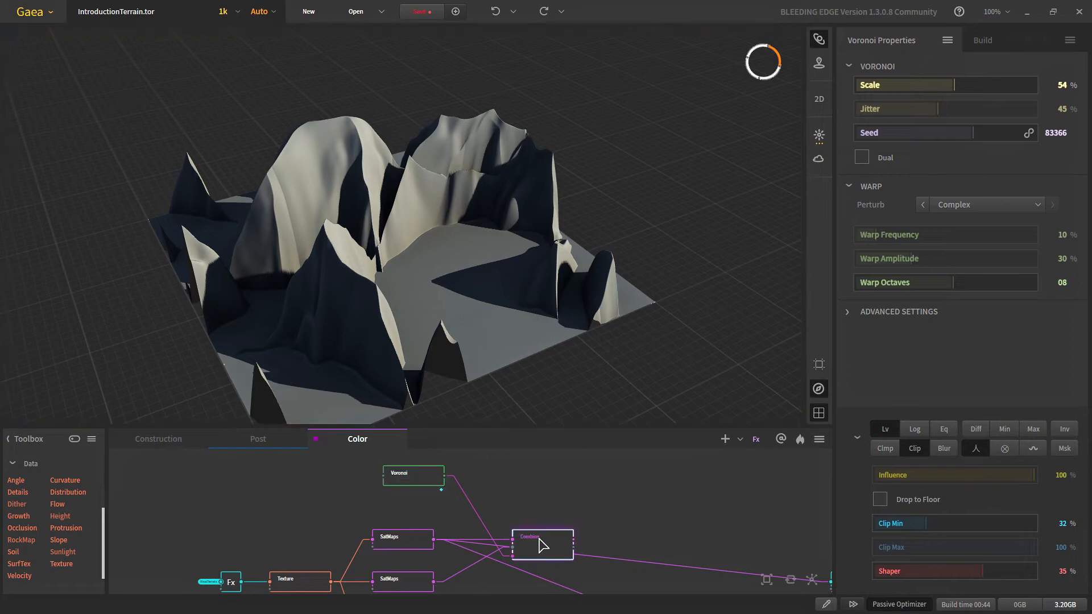
scroll(393, 228, "up", 4)
left_click_drag(394, 229, 387, 234)
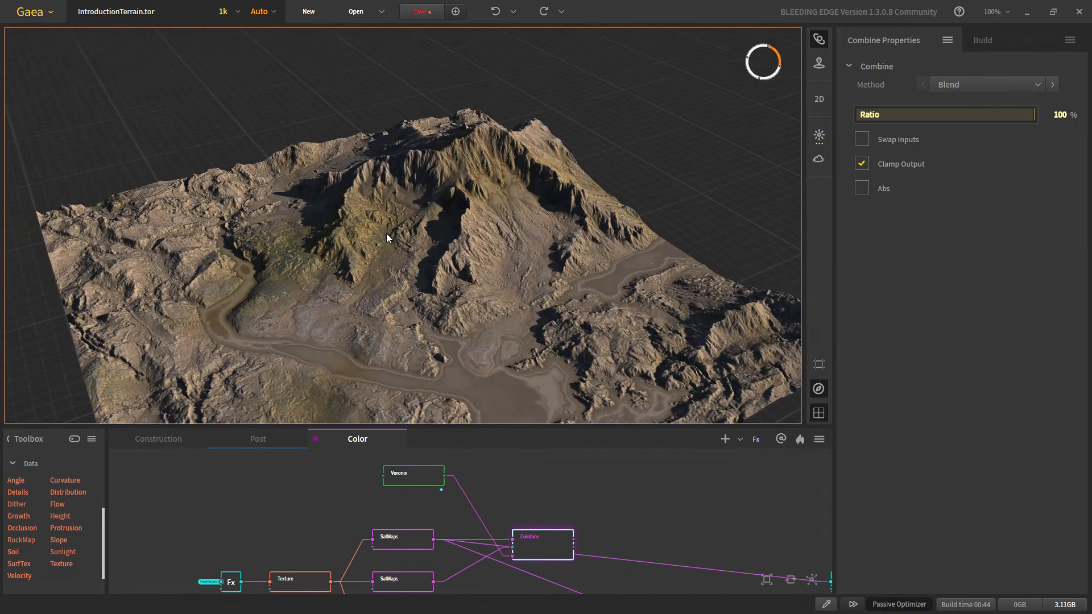
scroll(387, 233, "up", 3)
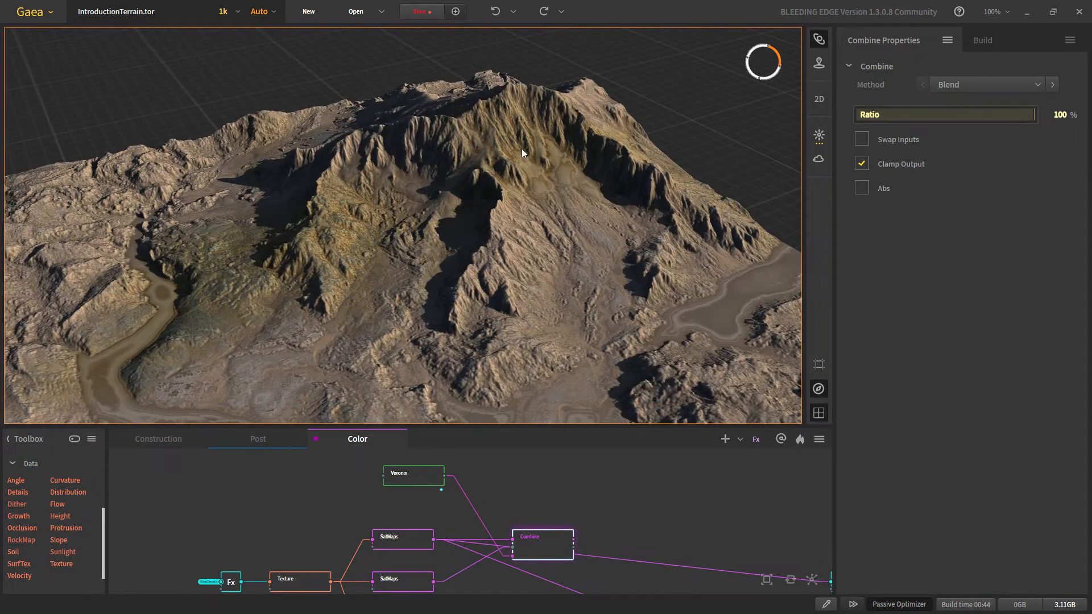
scroll(554, 309, "down", 5)
scroll(526, 332, "up", 3)
middle_click_drag(526, 333, 359, 270)
scroll(401, 302, "down", 5)
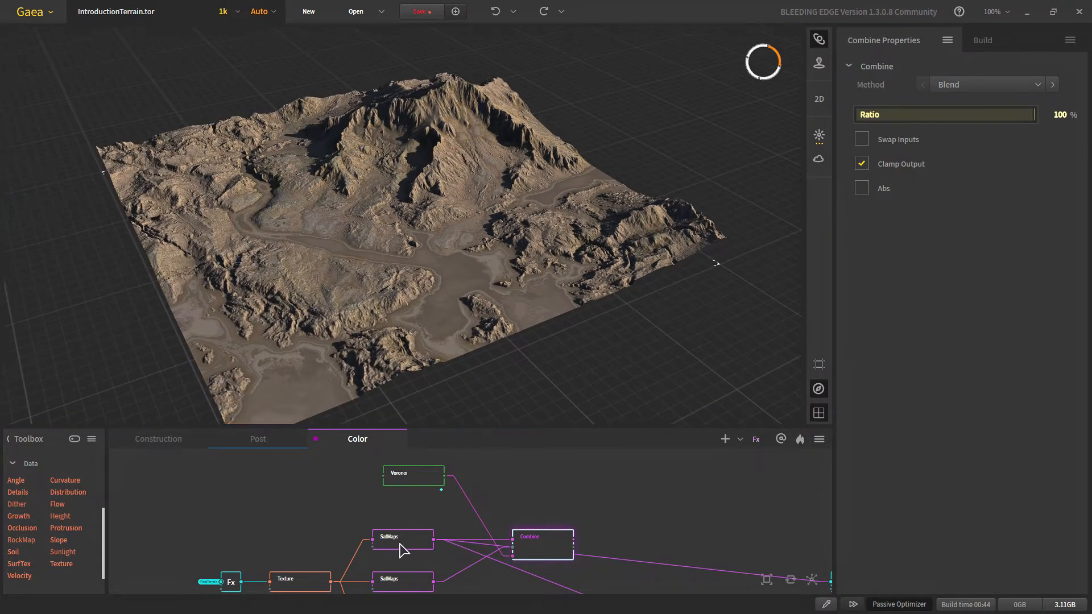
scroll(363, 236, "up", 6)
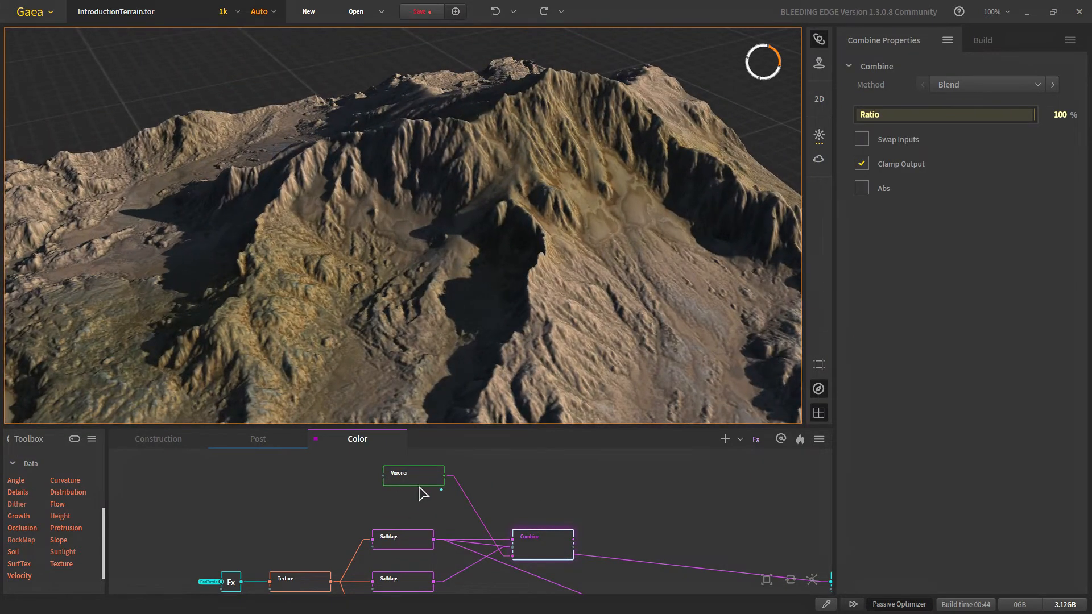
Step: Set the Voronoi seed to 60243 and view the Combine output with the new seed
left_click(419, 481)
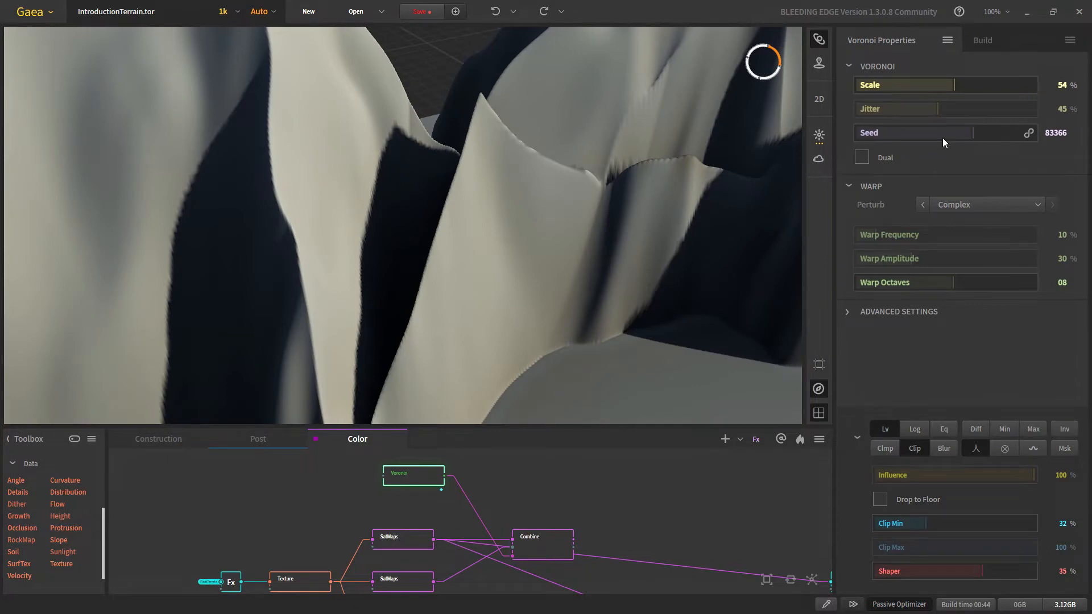
scroll(407, 262, "down", 5)
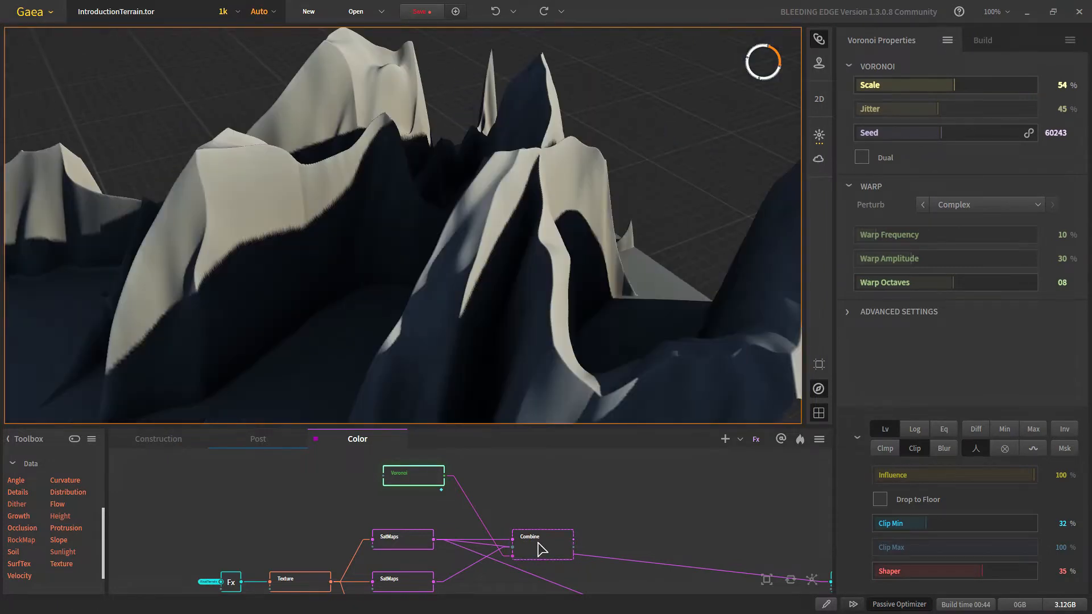
left_click(537, 549)
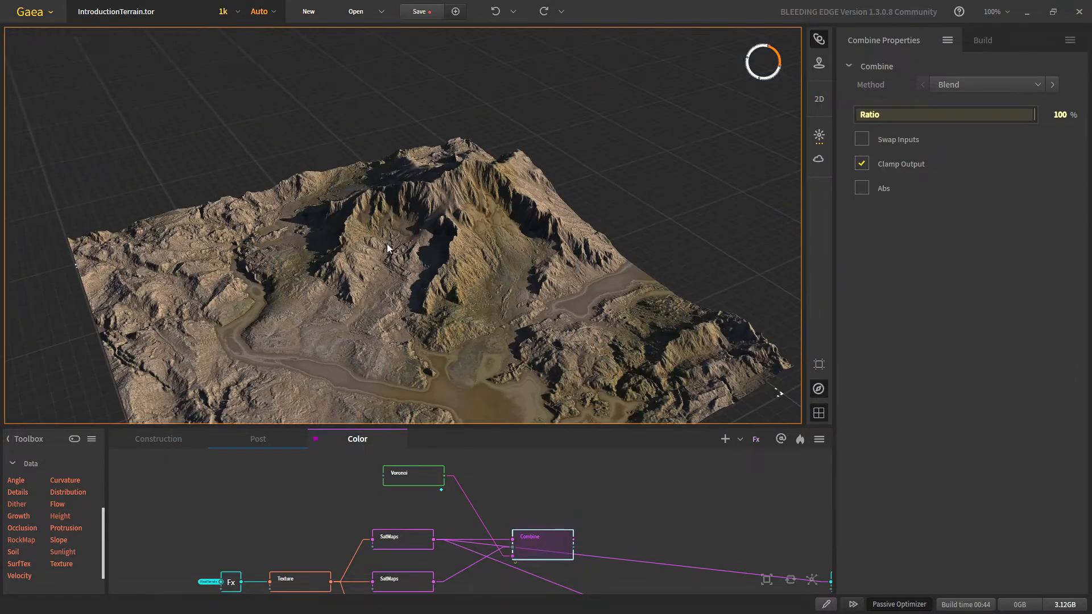
left_click_drag(442, 322, 425, 307)
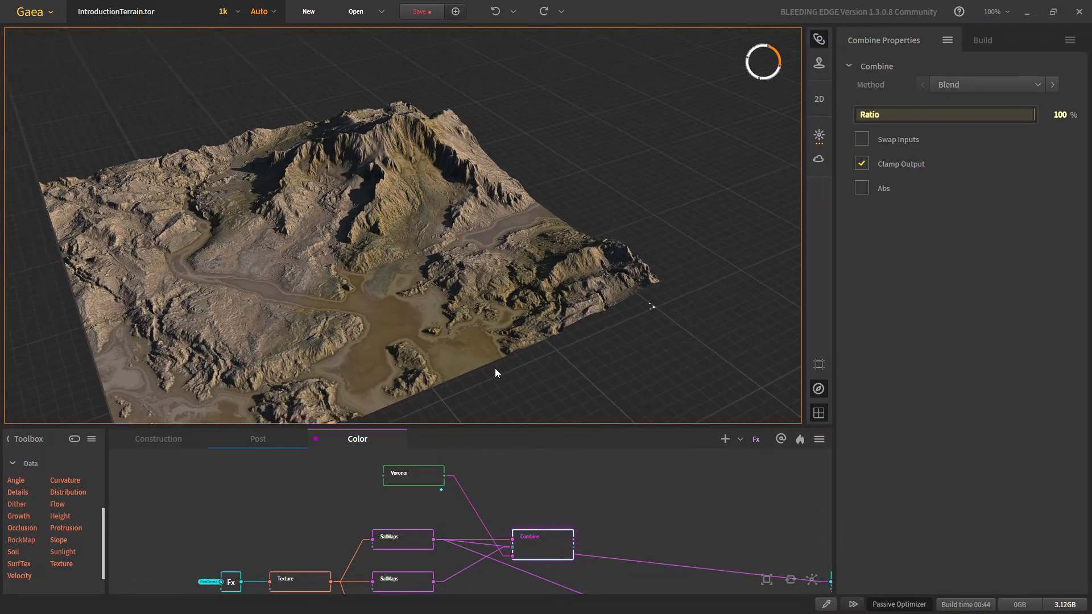
scroll(506, 293, "up", 3)
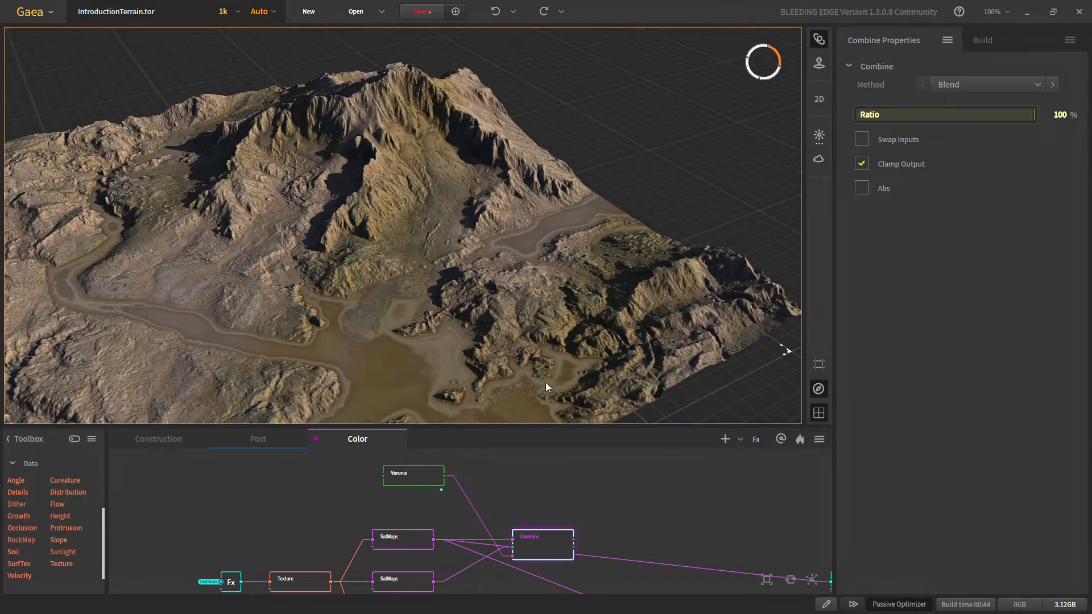
middle_click_drag(546, 384, 456, 318)
Step: Inspect the tan and olive-gold rock and muddy brown valley flats from several angles
scroll(443, 292, "down", 5)
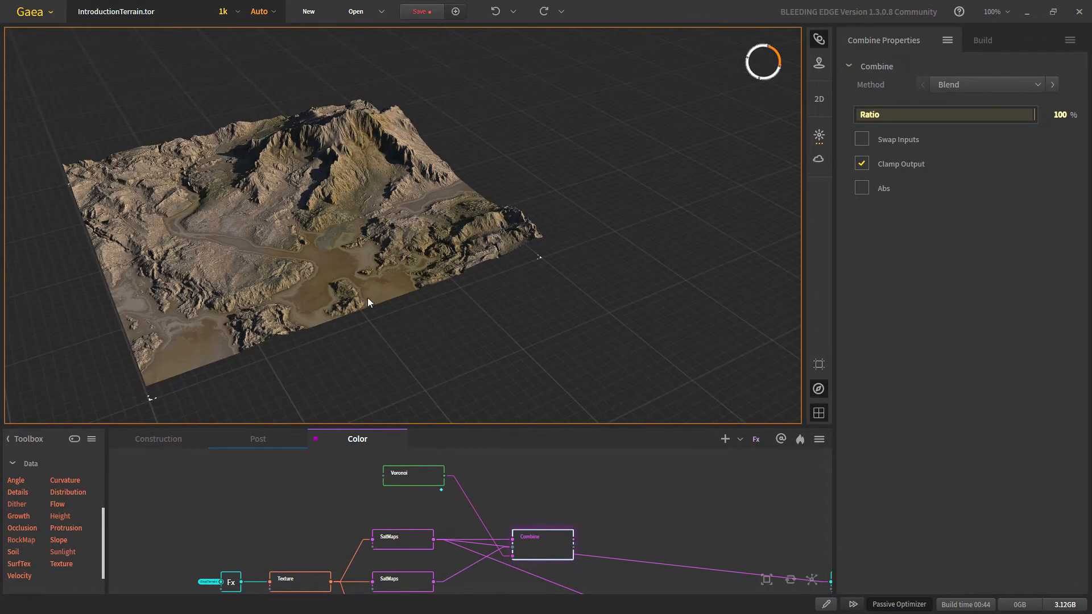
scroll(342, 330, "up", 6)
scroll(376, 393, "down", 3)
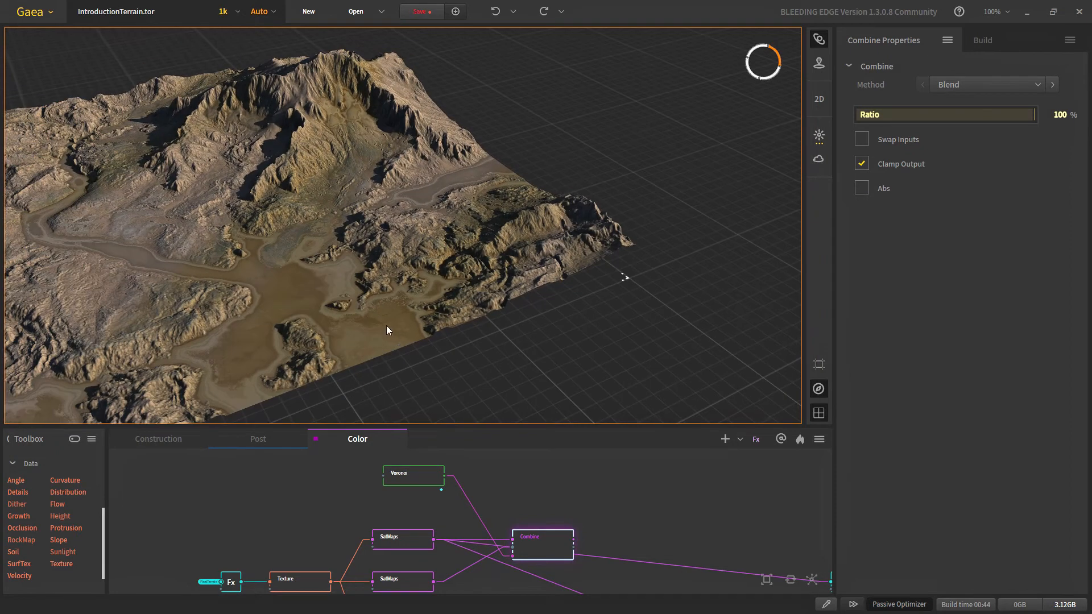
scroll(529, 256, "up", 5)
middle_click_drag(549, 243, 542, 279)
scroll(549, 279, "down", 5)
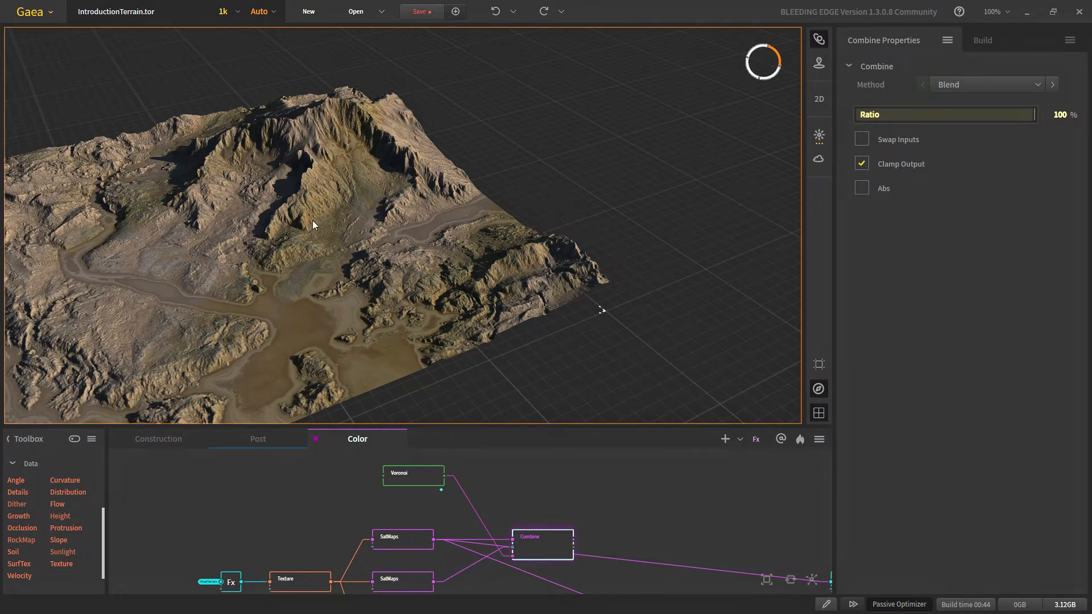
middle_click_drag(312, 220, 363, 178)
scroll(551, 537, "down", 5)
middle_click_drag(560, 552, 469, 492)
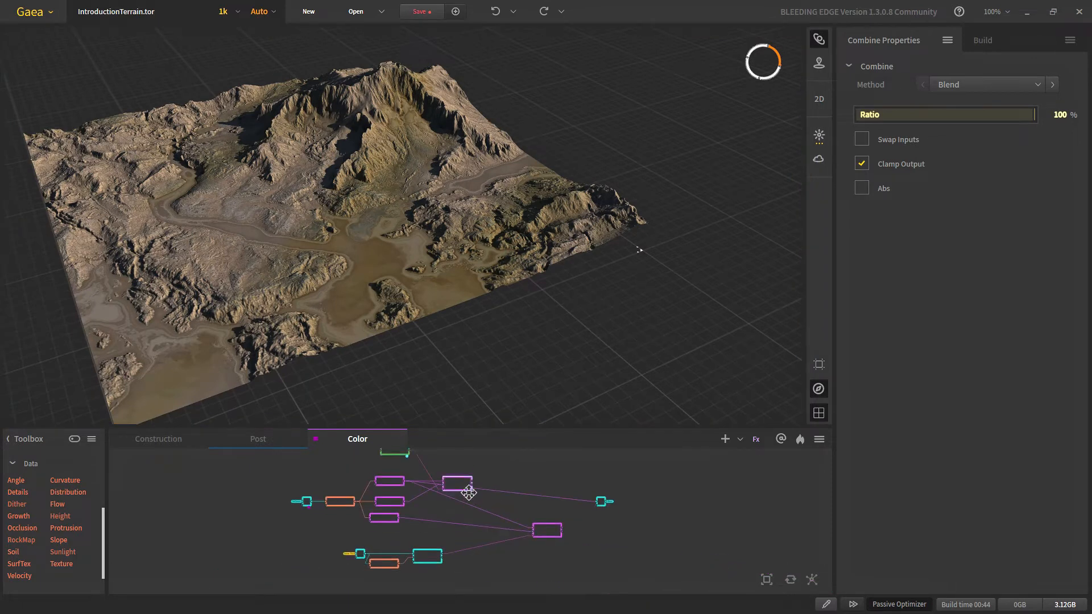
scroll(468, 480, "up", 5)
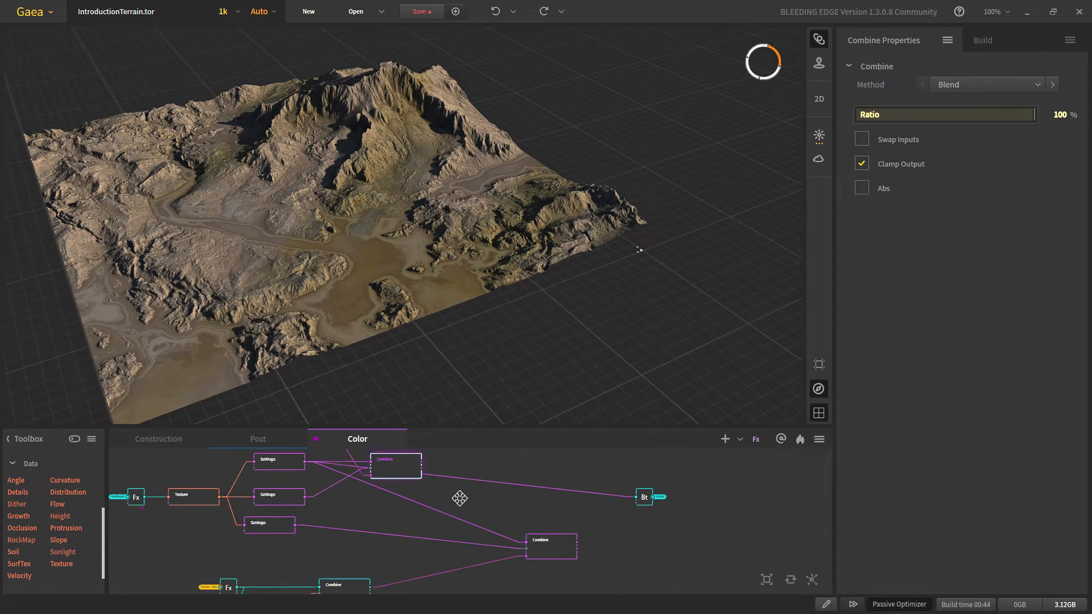
scroll(431, 462, "up", 1)
mouse_move(391, 496)
middle_mouse_down()
mouse_move(414, 522)
mouse_move(407, 502)
middle_mouse_up()
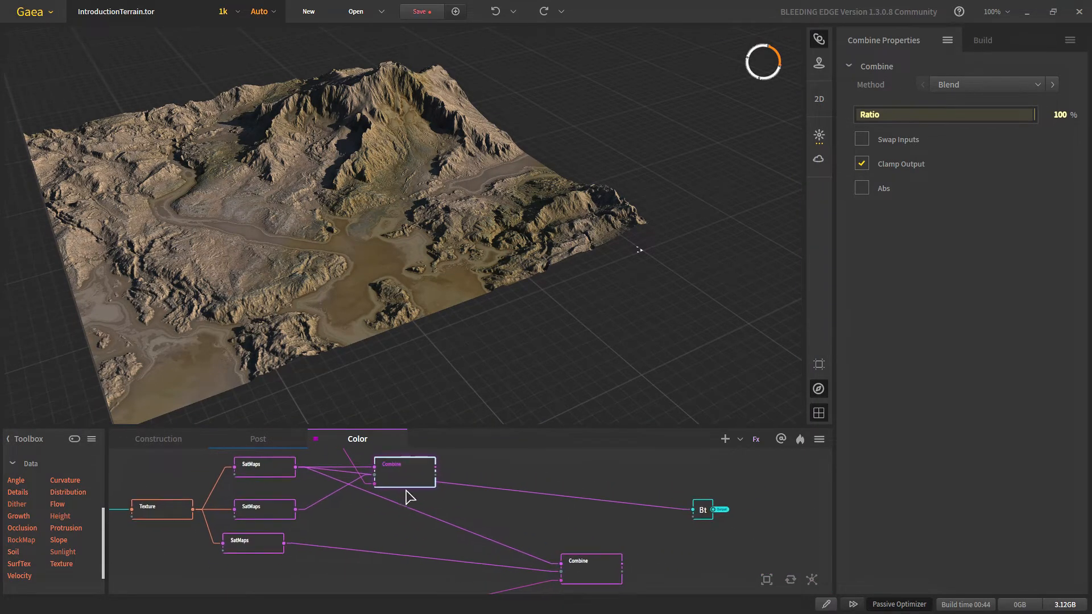
left_click_drag(438, 466, 581, 565)
left_click(593, 580)
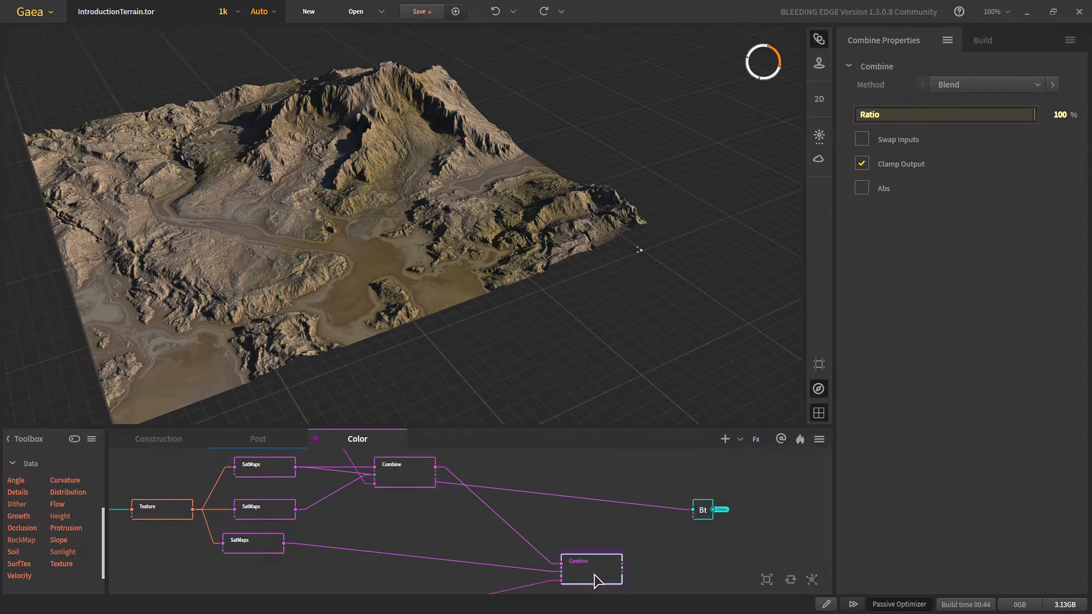
middle_click_drag(597, 581, 561, 462)
scroll(328, 539, "up", 2)
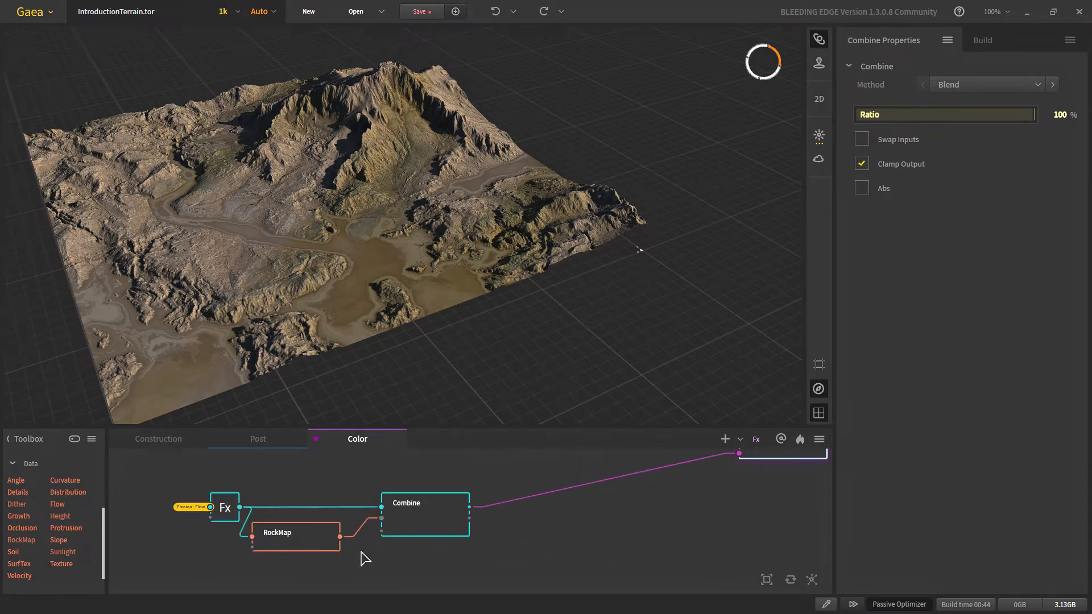
scroll(465, 517, "down", 4)
scroll(369, 151, "up", 5)
scroll(367, 153, "down", 3)
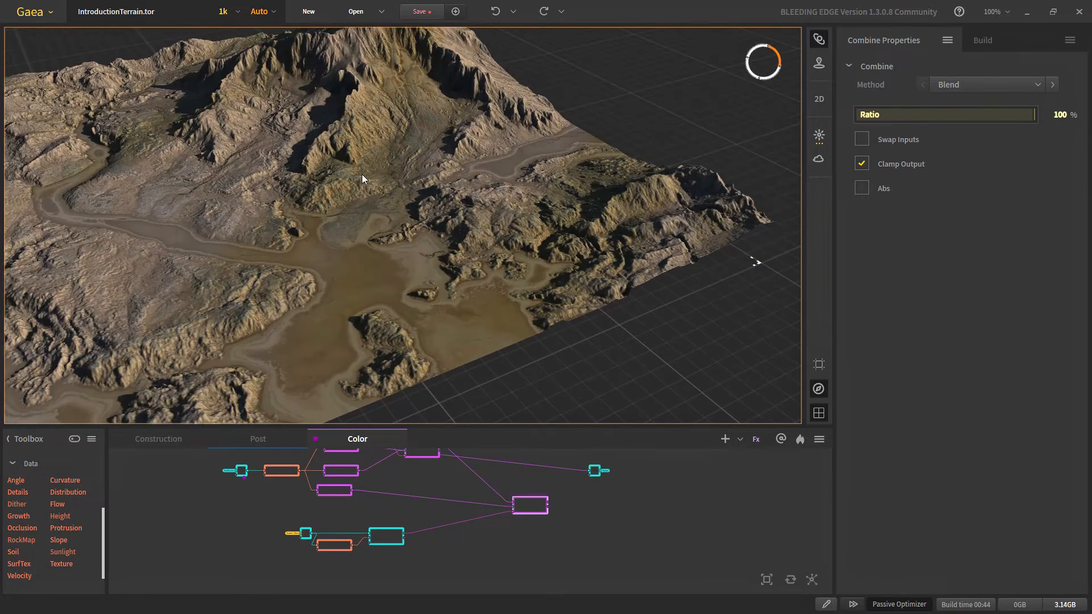
middle_click_drag(363, 175, 364, 288)
scroll(444, 506, "up", 4)
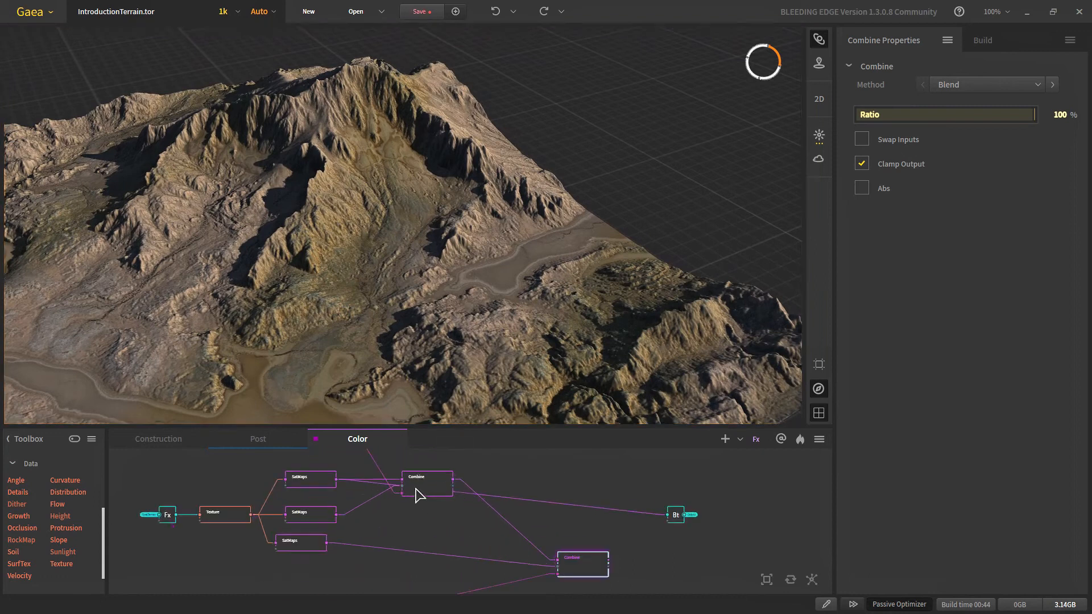
left_click(578, 571)
scroll(369, 279, "down", 3)
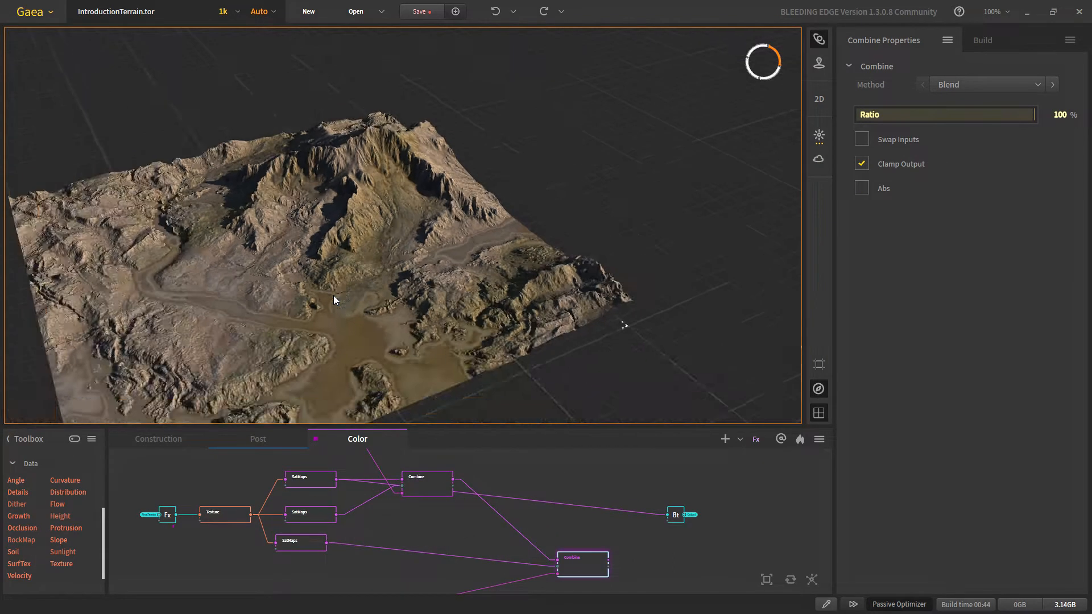
scroll(318, 290, "up", 3)
middle_click_drag(345, 326, 470, 250)
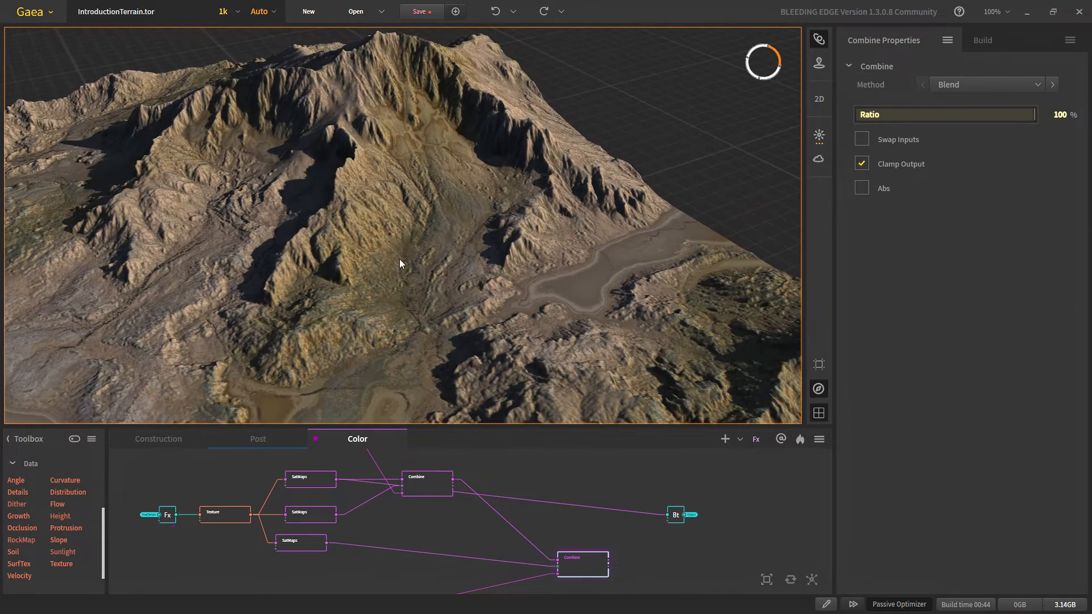
scroll(376, 285, "up", 2)
scroll(397, 217, "down", 1)
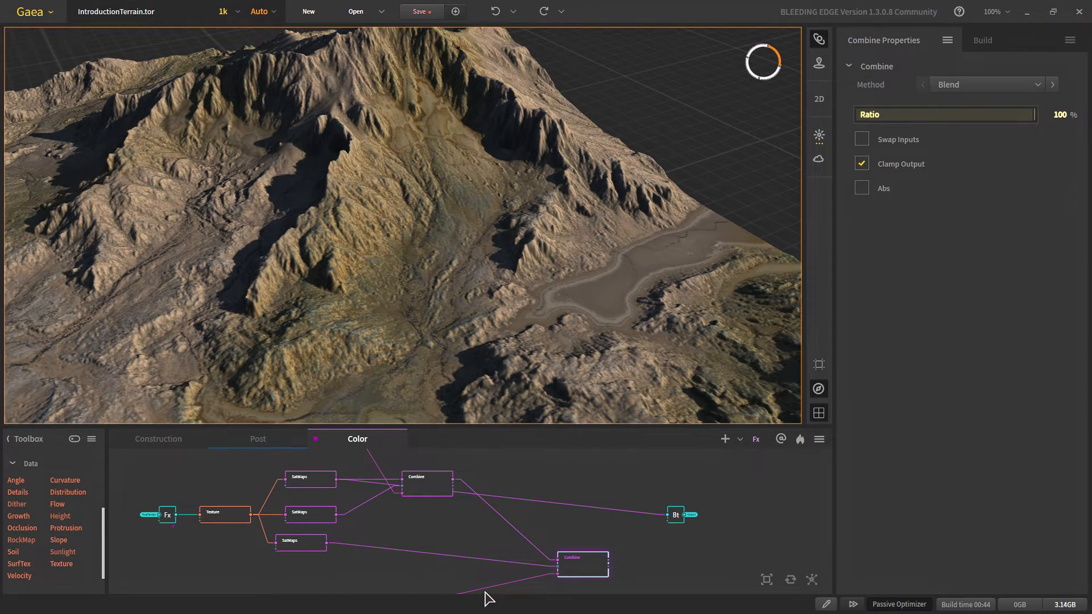
middle_click_drag(377, 543, 398, 482)
left_click(336, 561)
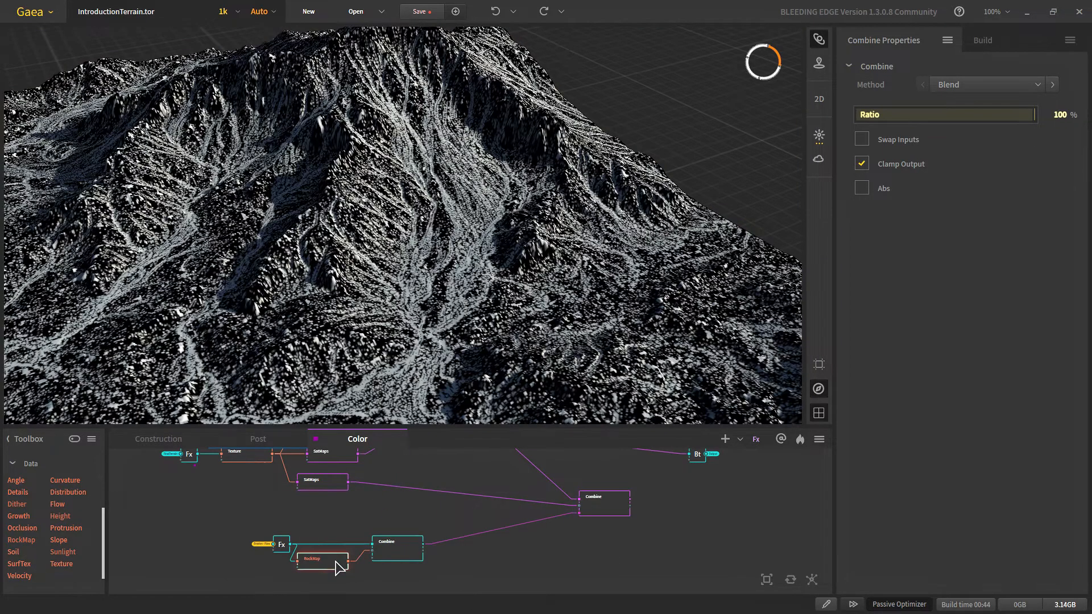
left_click(613, 509)
left_click(409, 553)
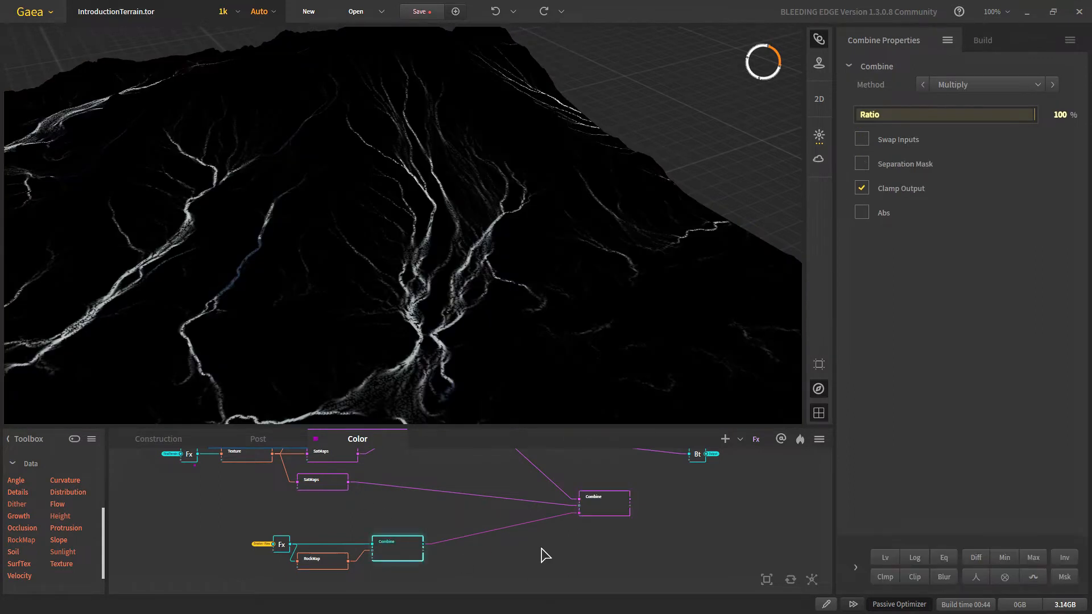
left_click(587, 508)
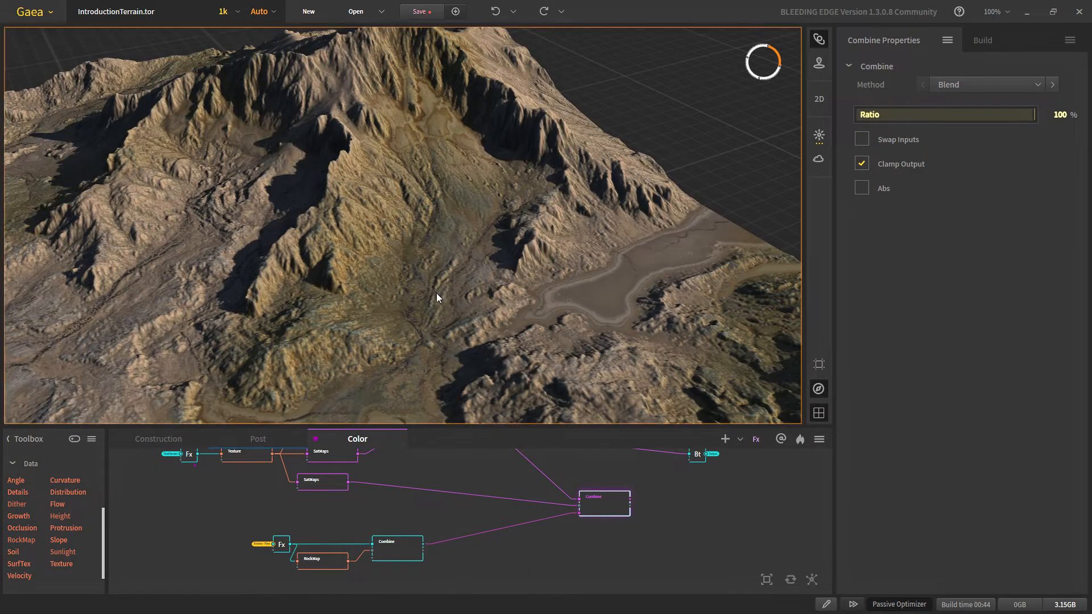
left_click_drag(250, 267, 371, 256)
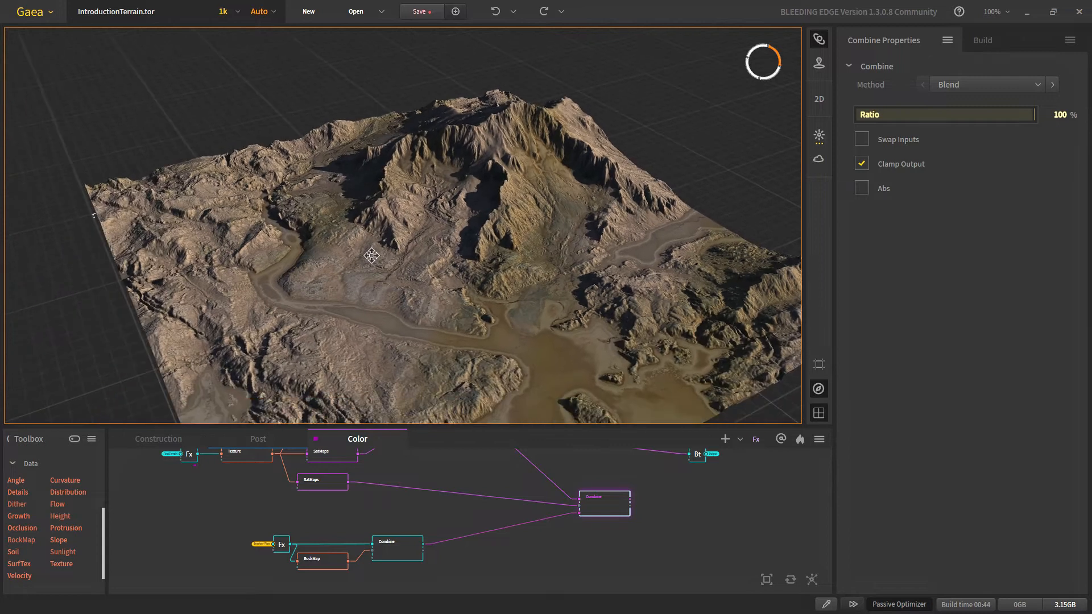
left_click_drag(549, 495, 531, 560)
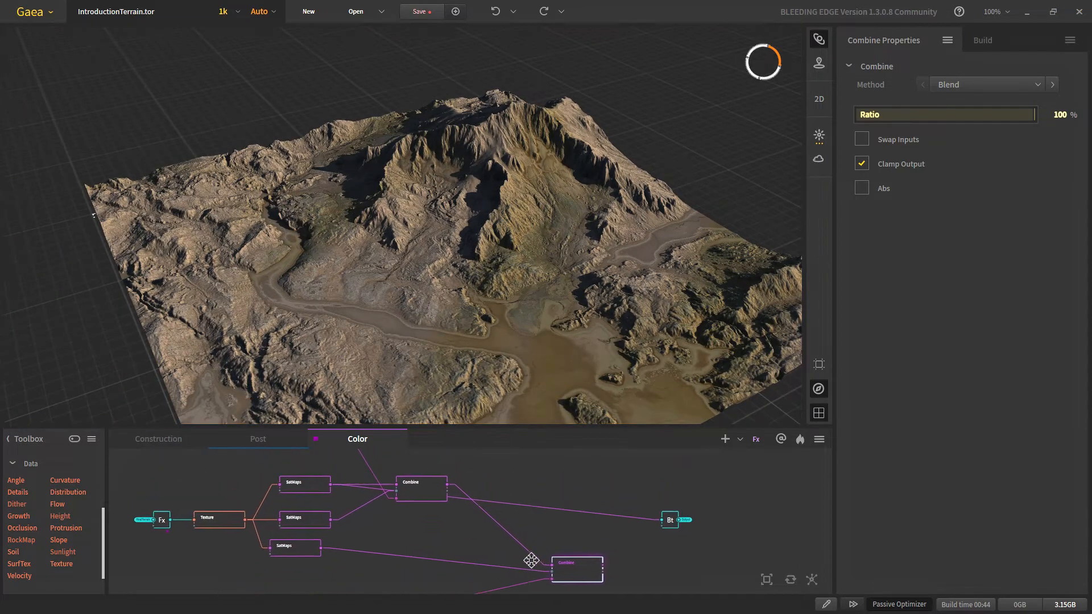
scroll(348, 500, "down", 2)
left_click_drag(344, 498, 363, 521)
scroll(358, 528, "up", 2)
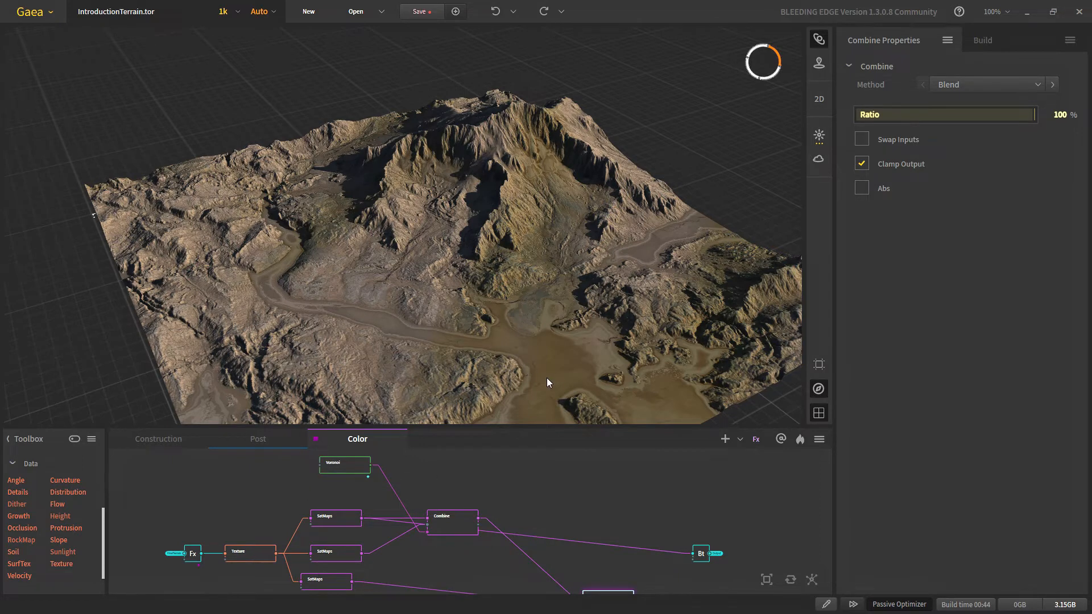
left_click_drag(548, 382, 369, 364)
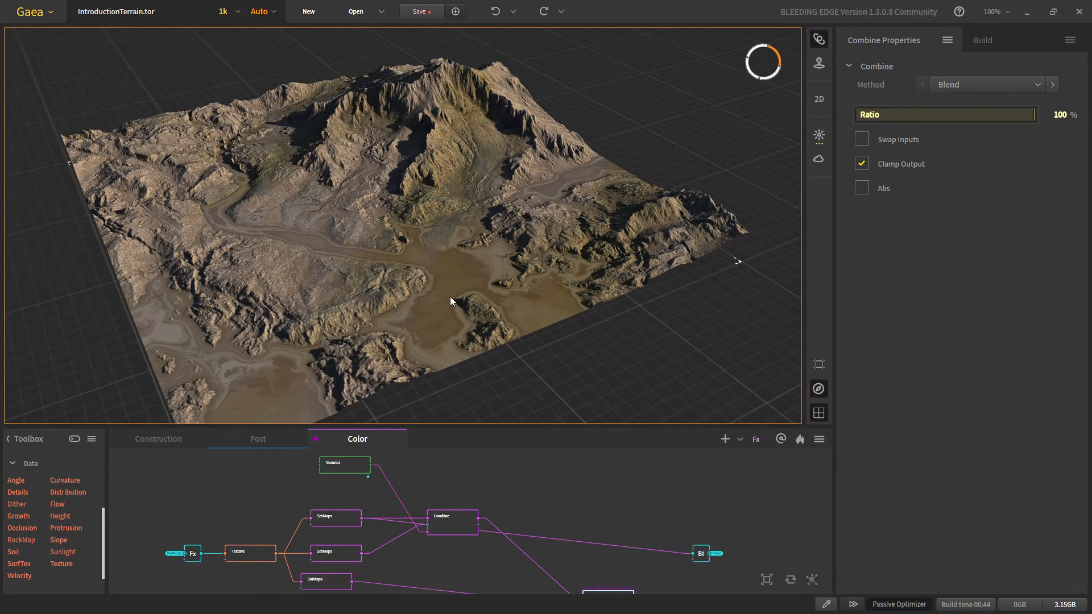
scroll(412, 292, "up", 5)
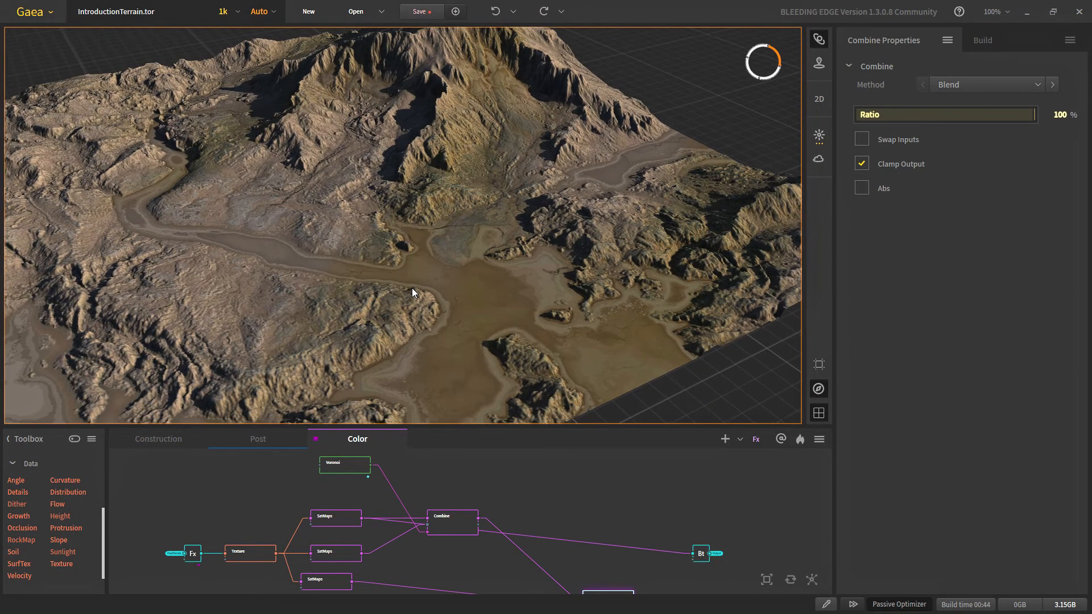
scroll(528, 536, "down", 4)
middle_click_drag(456, 534, 451, 502)
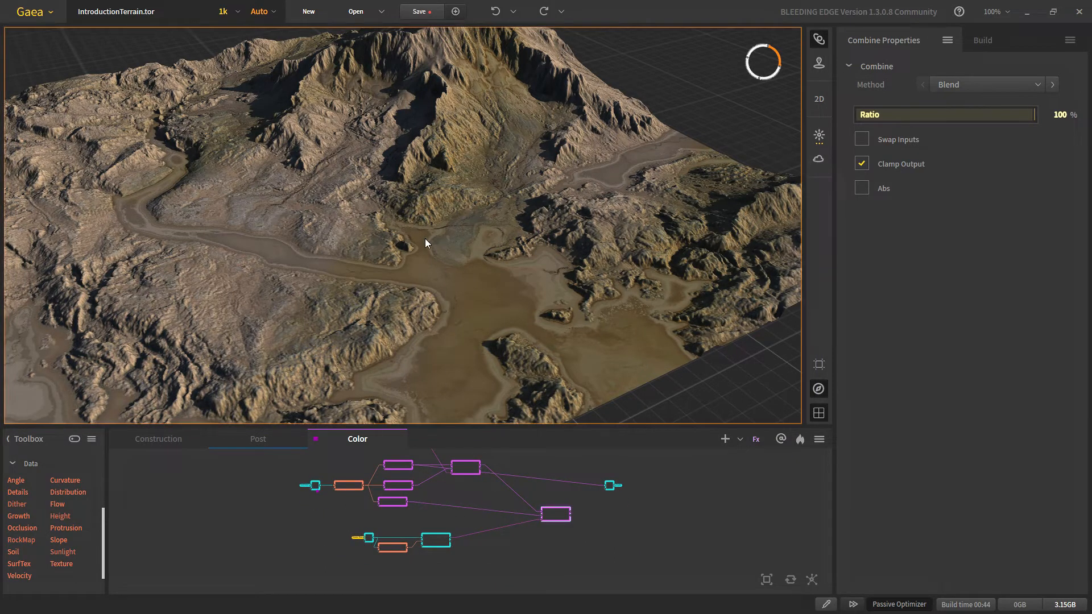
middle_click_drag(425, 238, 451, 250)
scroll(417, 288, "up", 4)
scroll(421, 282, "down", 2)
scroll(451, 250, "up", 3)
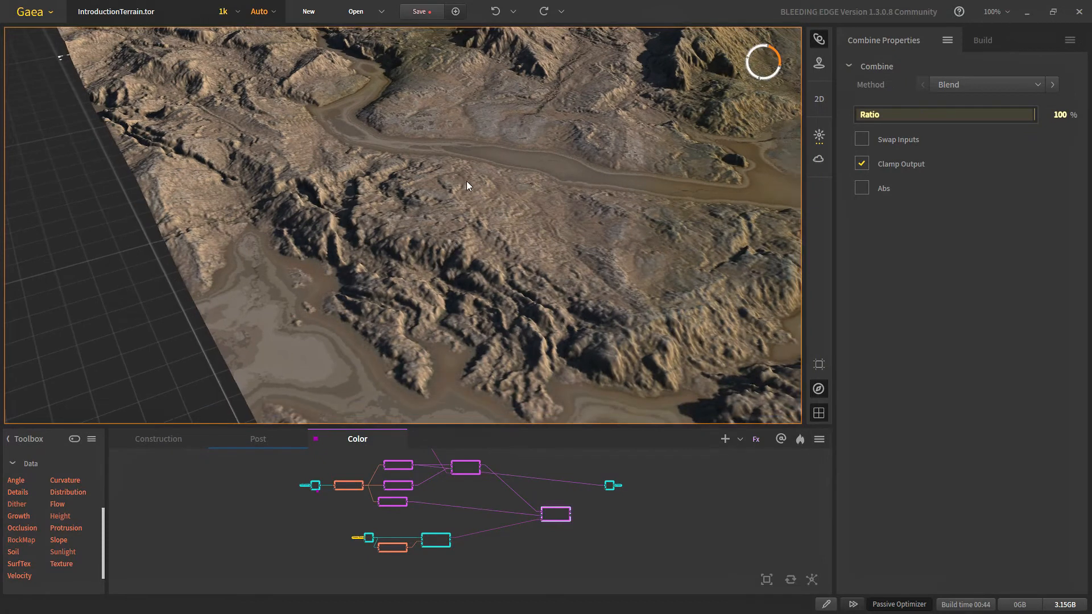
scroll(461, 304, "down", 5)
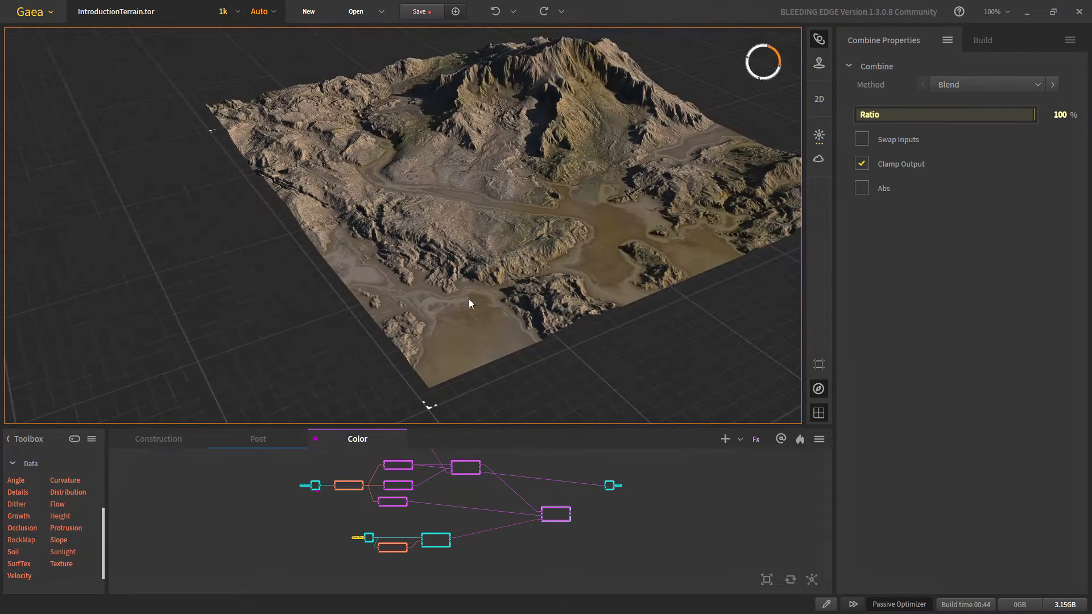
scroll(469, 299, "up", 6)
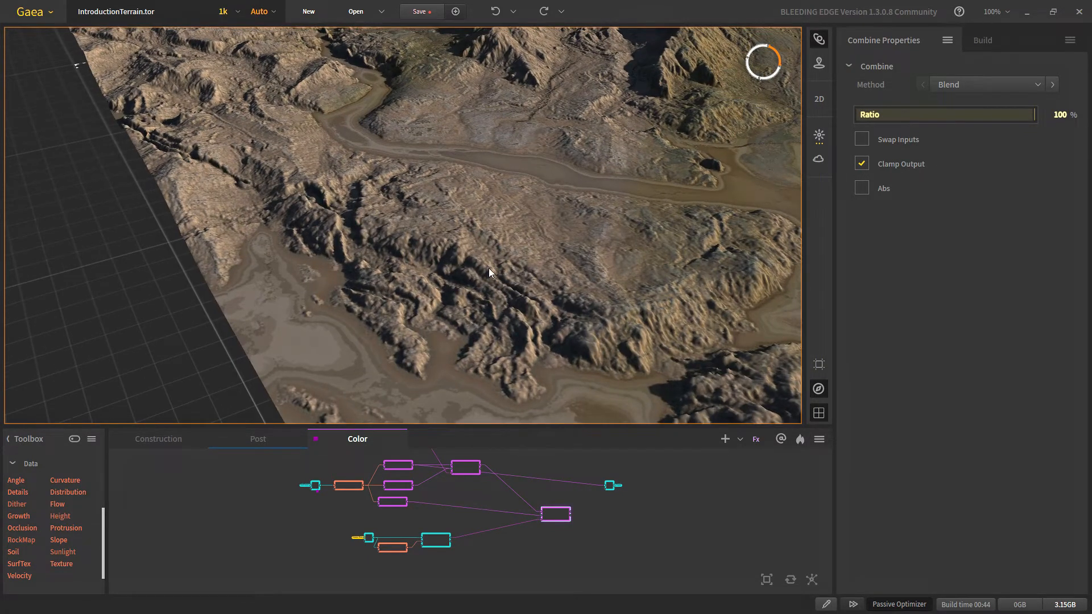
scroll(631, 312, "down", 5)
scroll(537, 246, "up", 5)
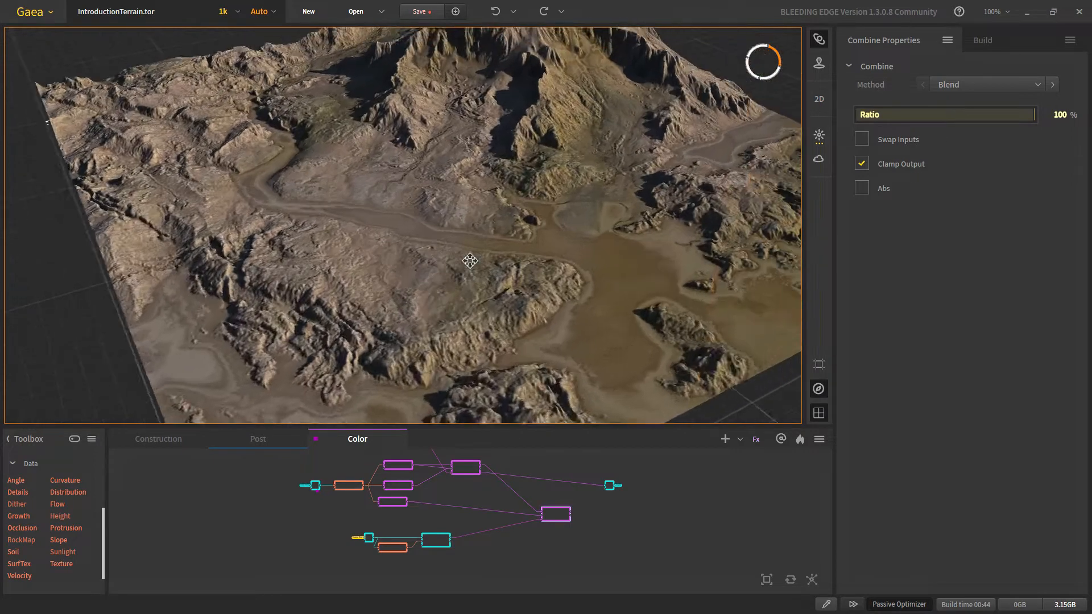
scroll(394, 541, "up", 3)
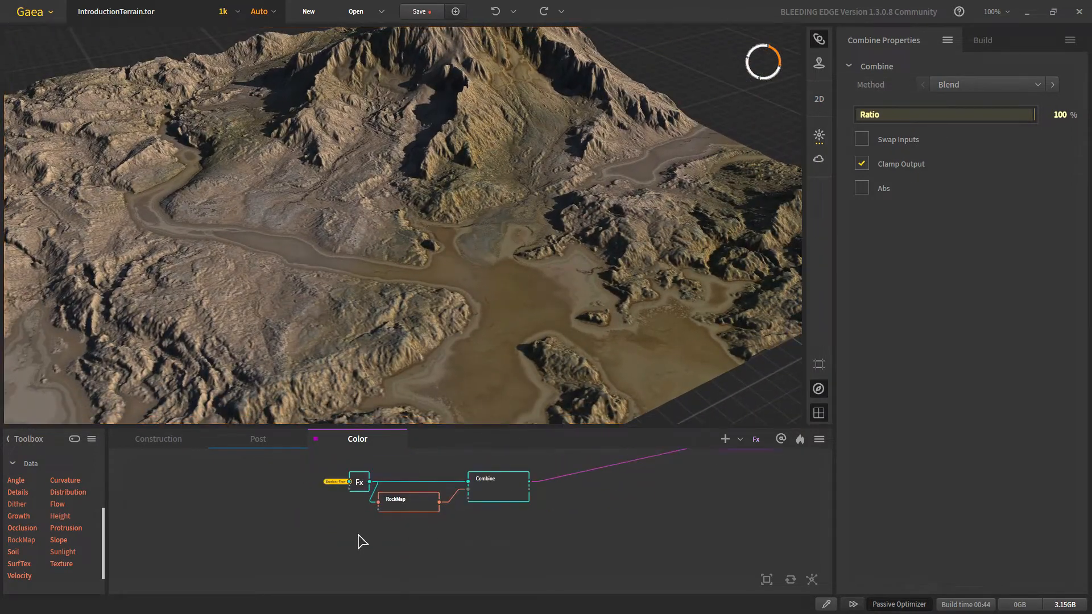
Step: Add an Fx node fed by the FinalTerrain portal
left_click(354, 540)
right_click(351, 534)
type("fx")
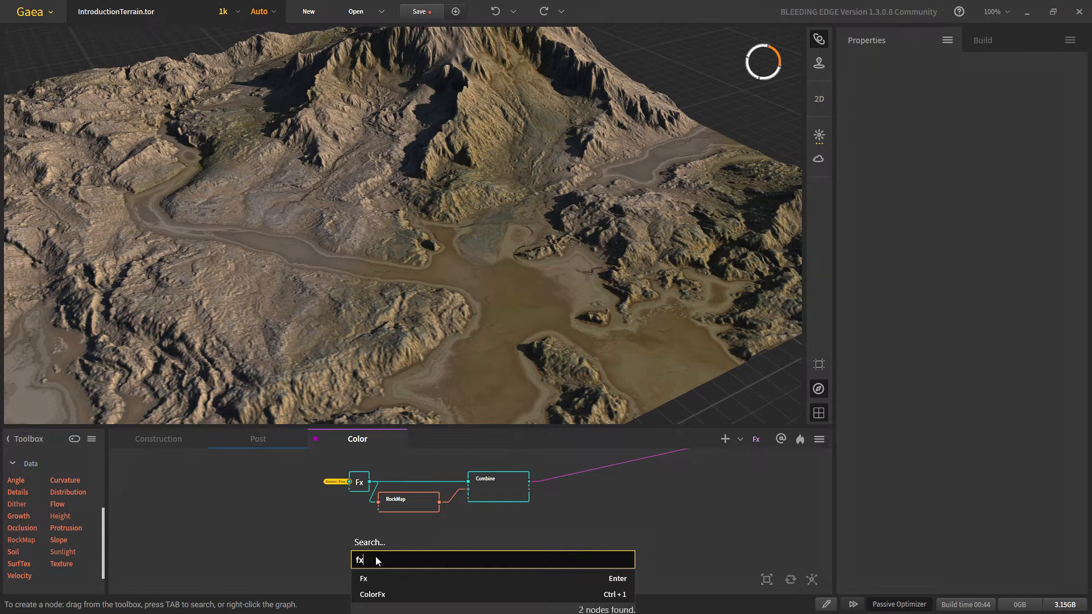
left_click(374, 576)
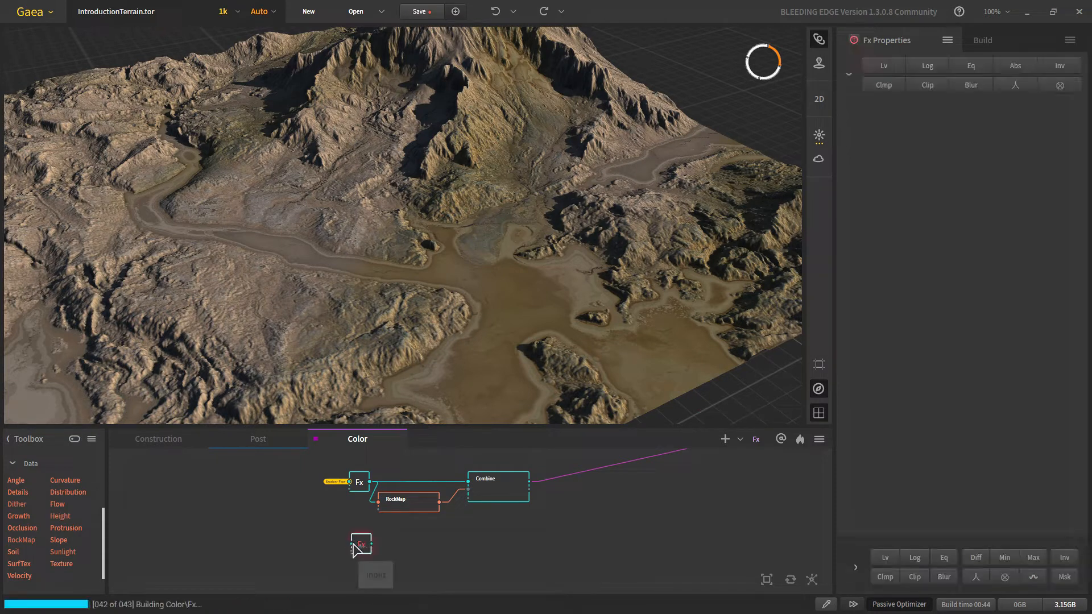
left_click_drag(352, 544, 305, 541)
mouse_move(343, 408)
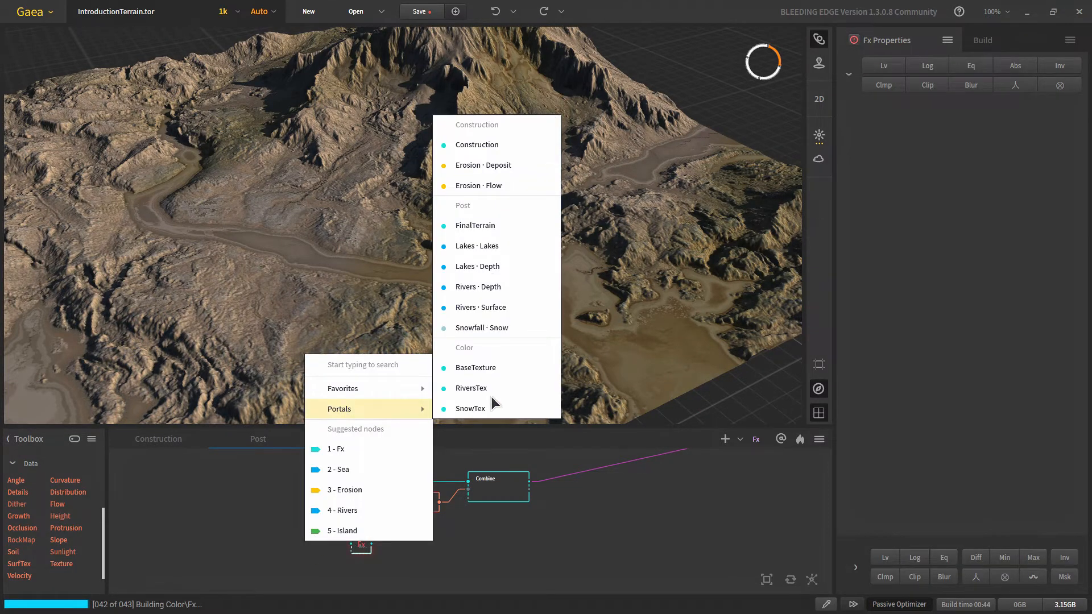
left_click(472, 225)
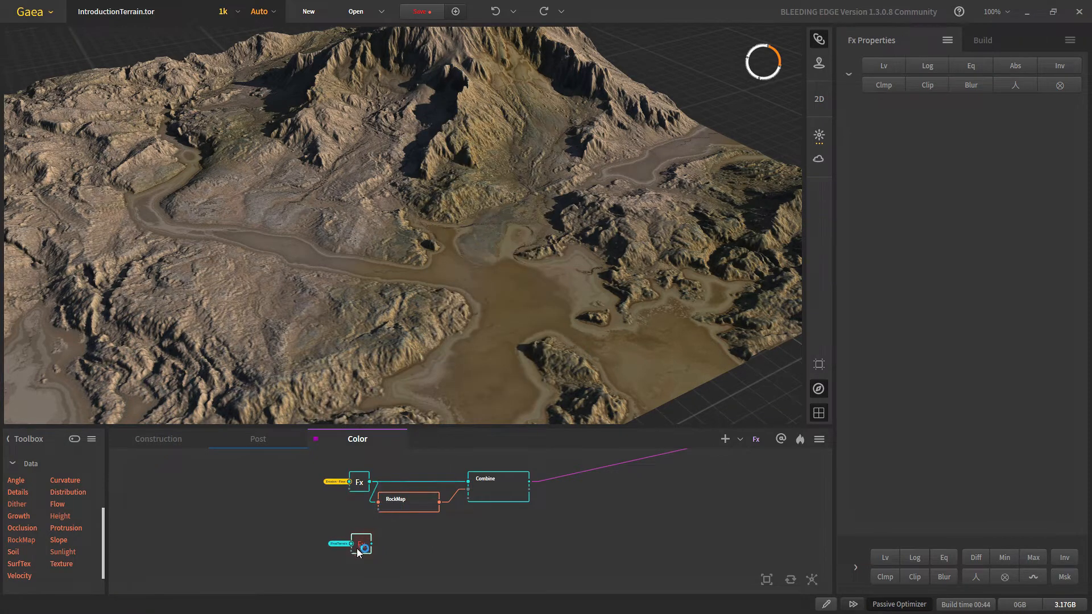
scroll(358, 547, "up", 5)
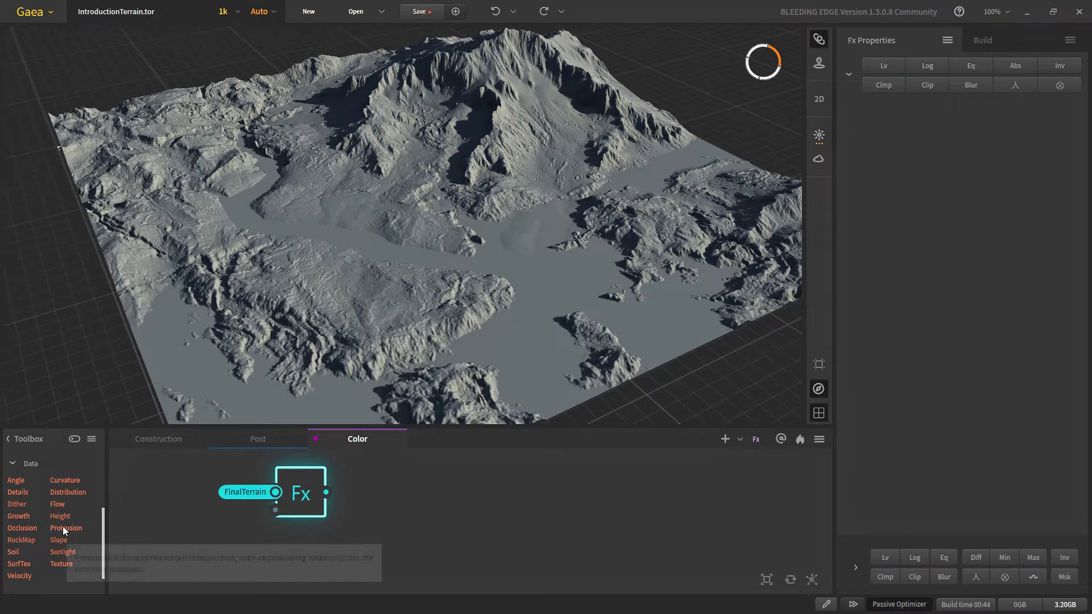
Step: Add a SurfTex node after Fx in Sprinkling mode and inspect the speckled terrain
left_click_drag(226, 540, 431, 504)
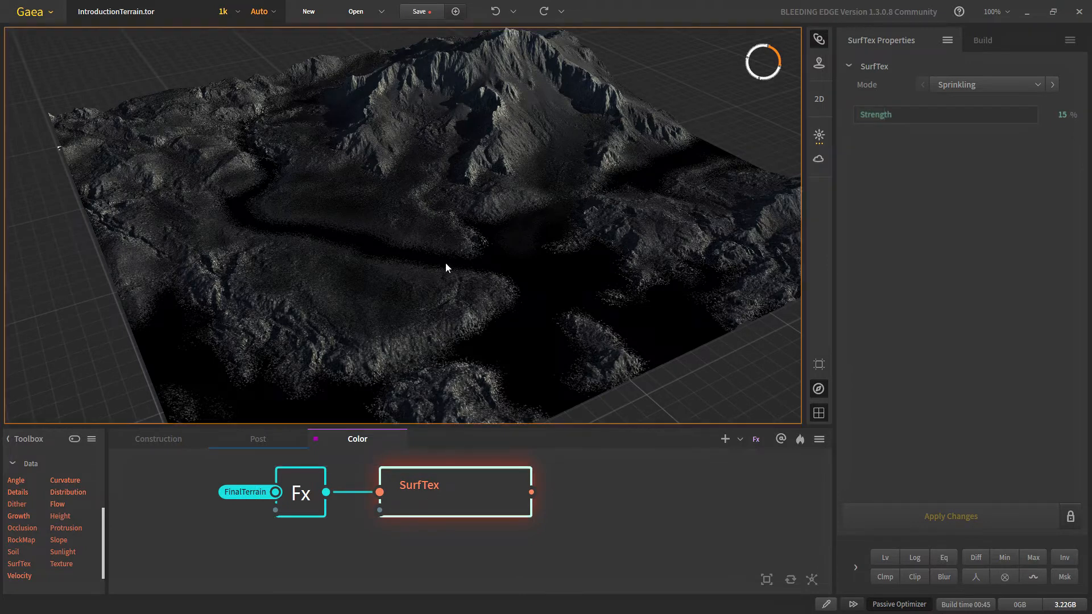
scroll(445, 263, "up", 10)
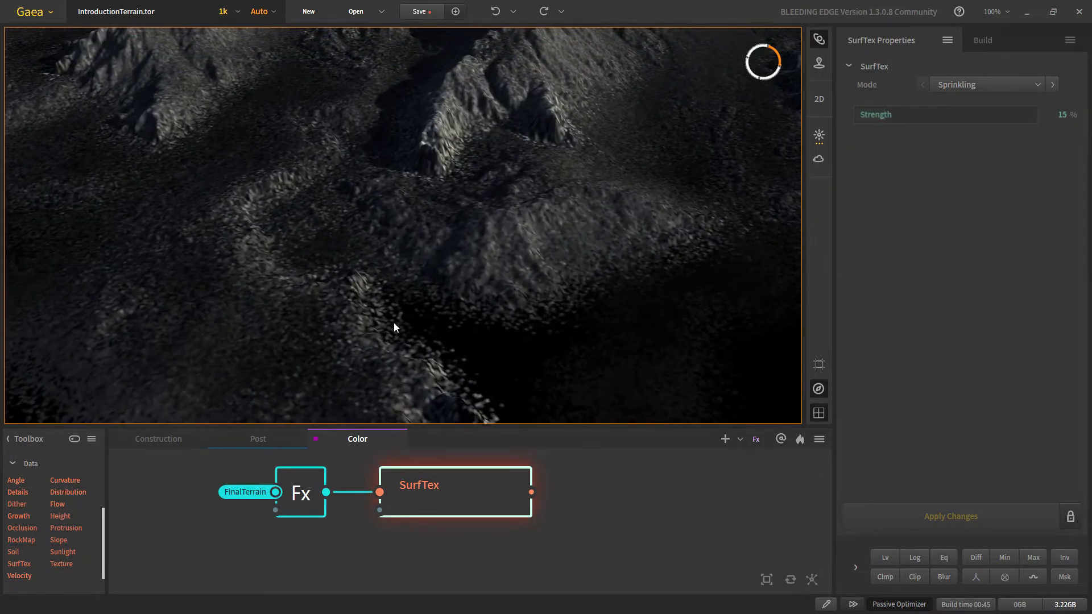
scroll(394, 323, "up", 6)
scroll(227, 321, "down", 10)
left_click_drag(299, 276, 390, 337)
scroll(428, 326, "up", 4)
scroll(419, 337, "down", 4)
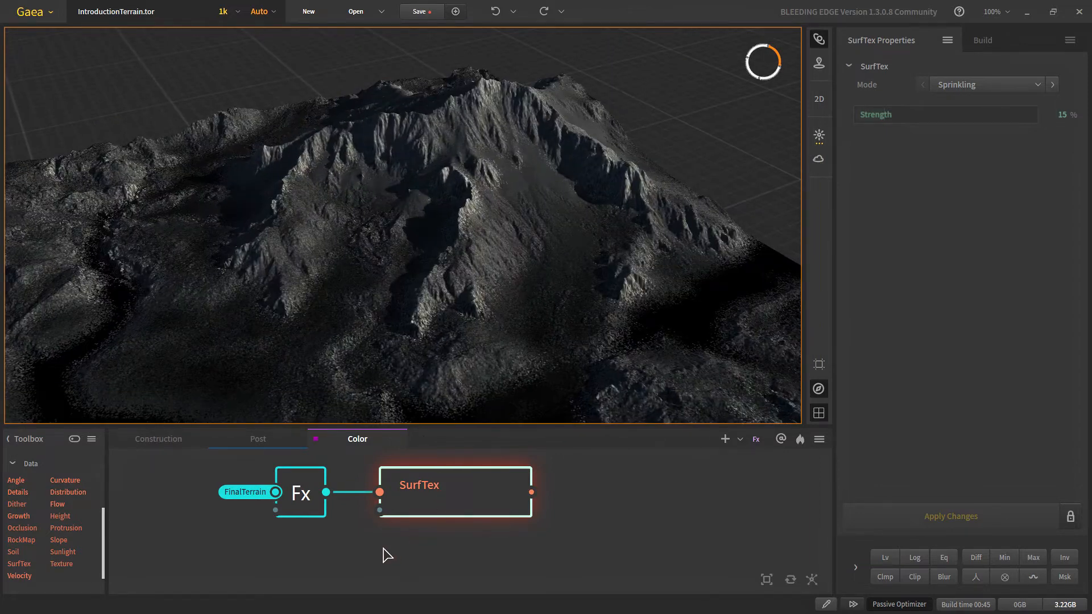
Step: Branch a Slope node off the Fx output with its maximum slope at 60°
left_click_drag(308, 472, 374, 531)
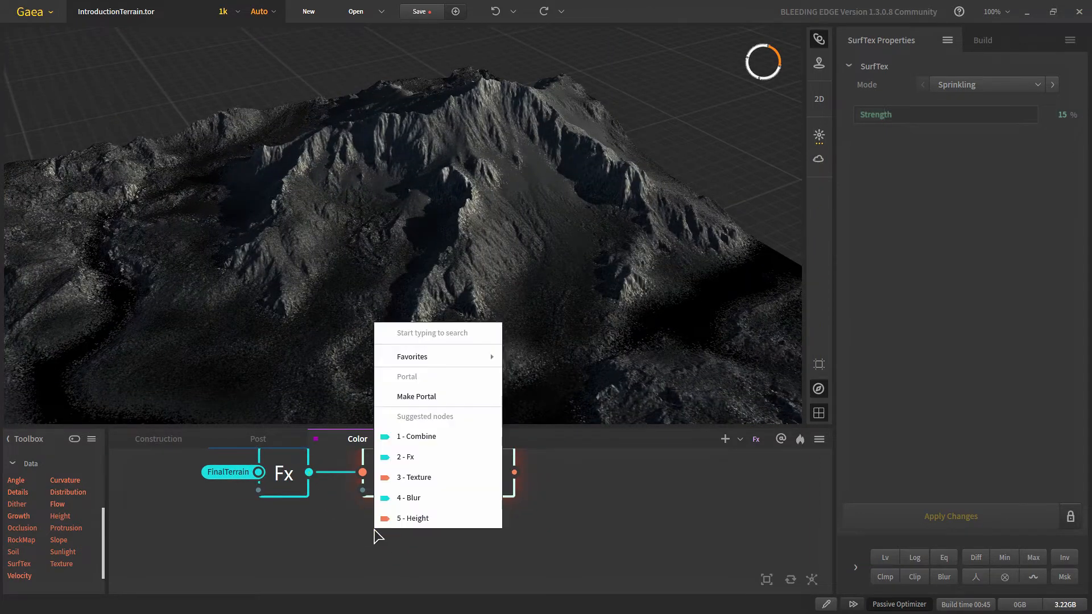
type("sl")
key("Down")
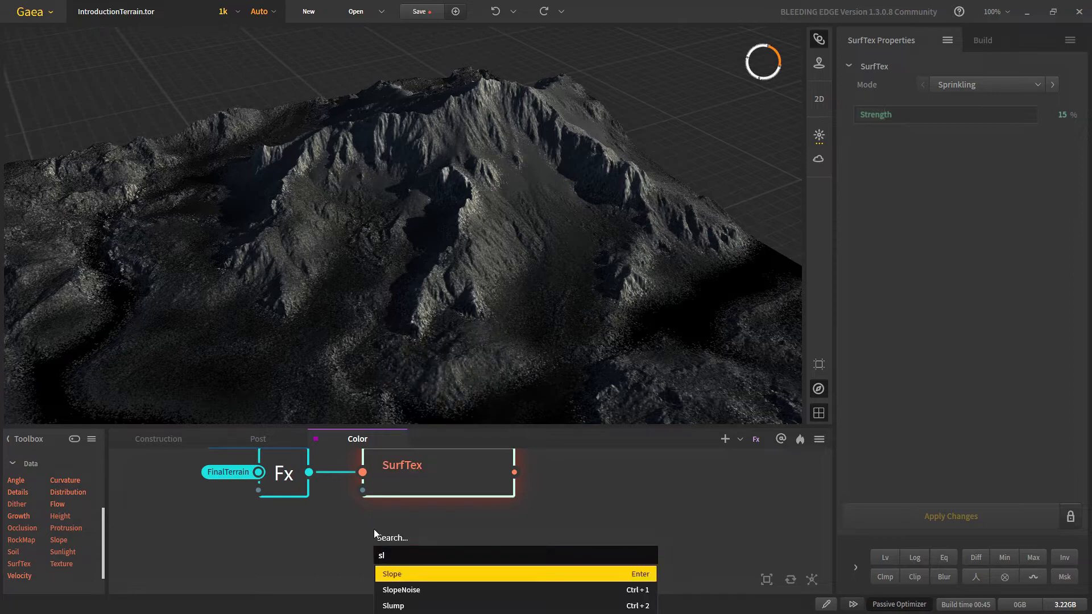
key("Return")
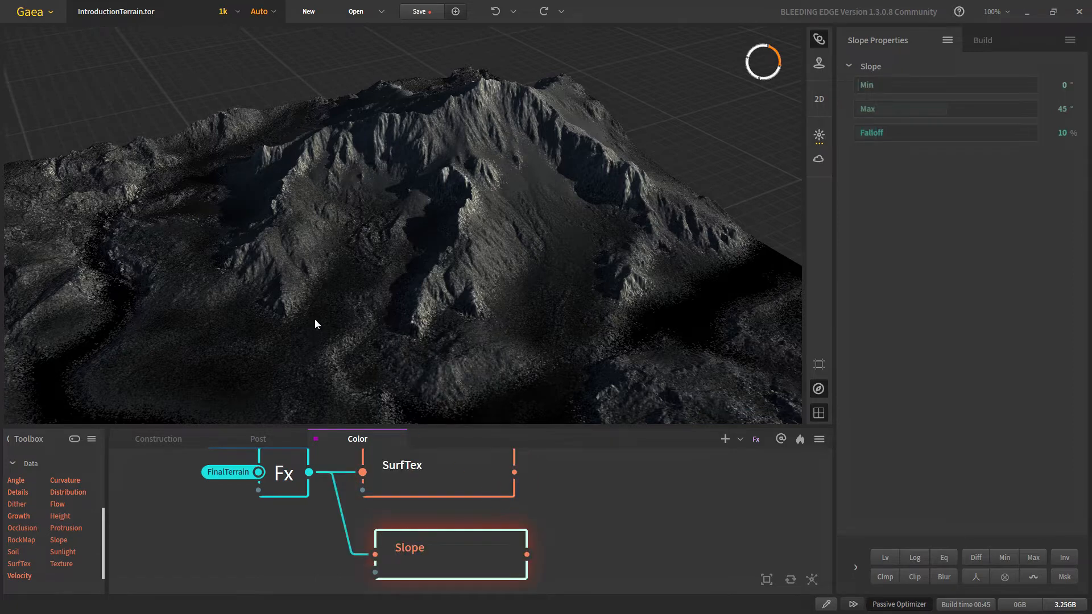
scroll(316, 319, "down", 5)
mouse_move(372, 333)
left_mouse_down()
mouse_move(358, 318)
mouse_move(372, 328)
left_mouse_up()
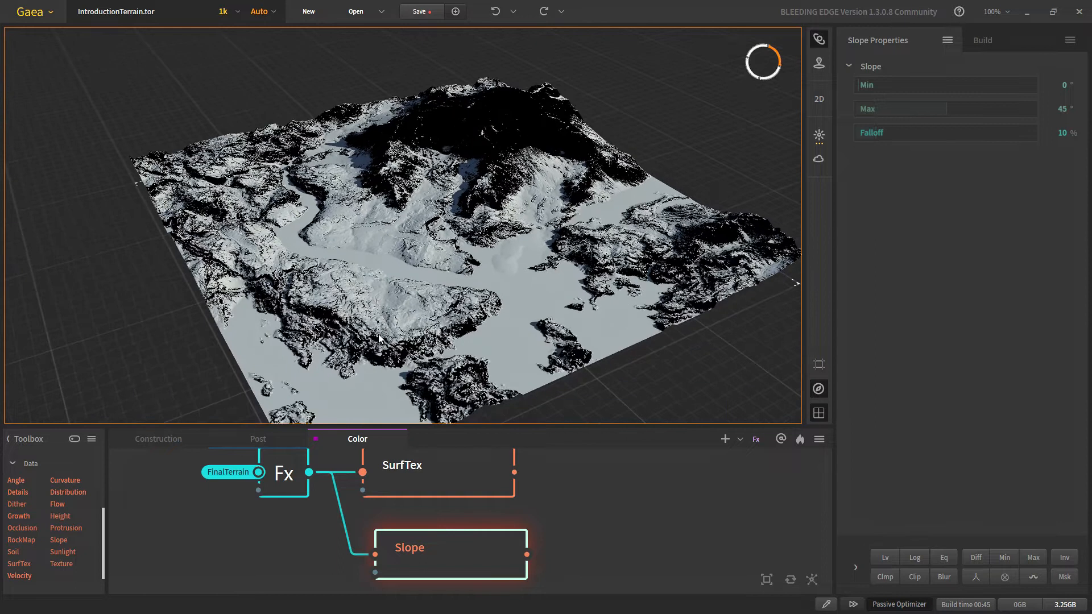
scroll(517, 349, "up", 3)
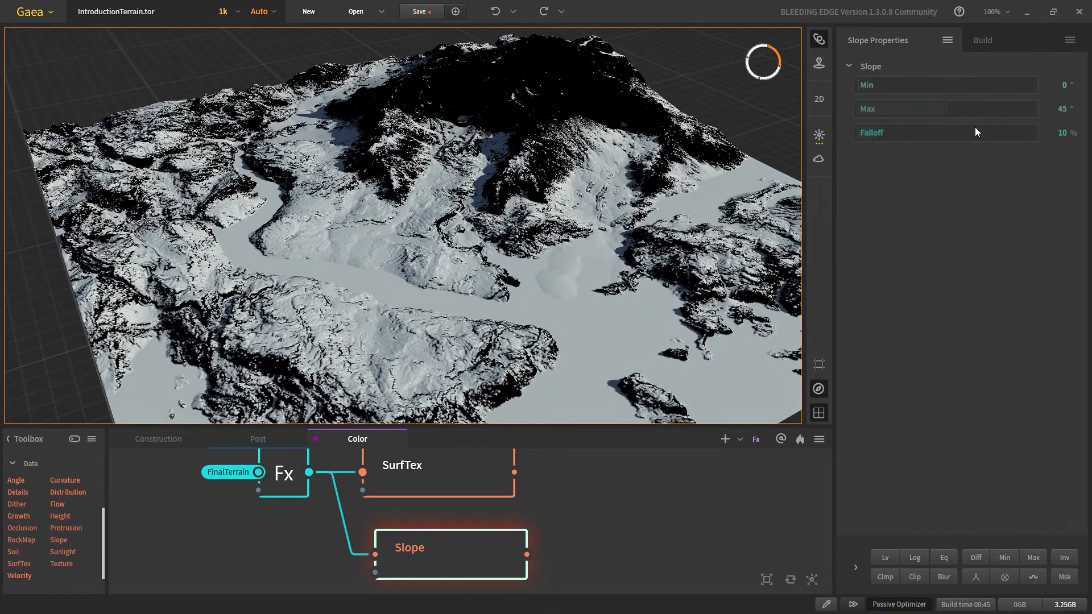
Step: Pull another connection off Fx to create a Height node
mouse_move(967, 111)
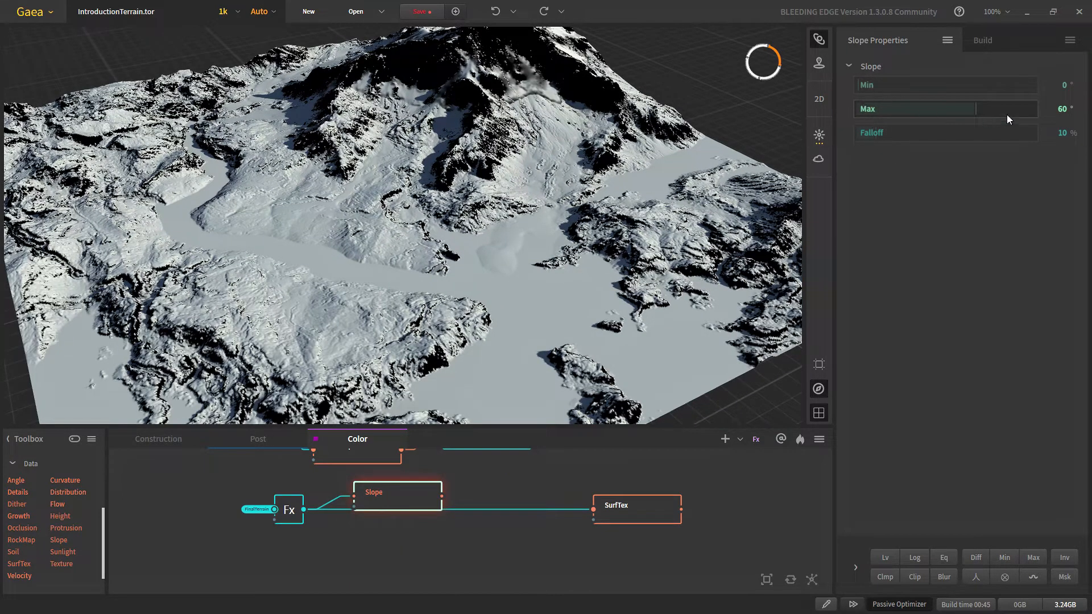
left_click_drag(327, 542, 385, 541)
left_click(394, 520)
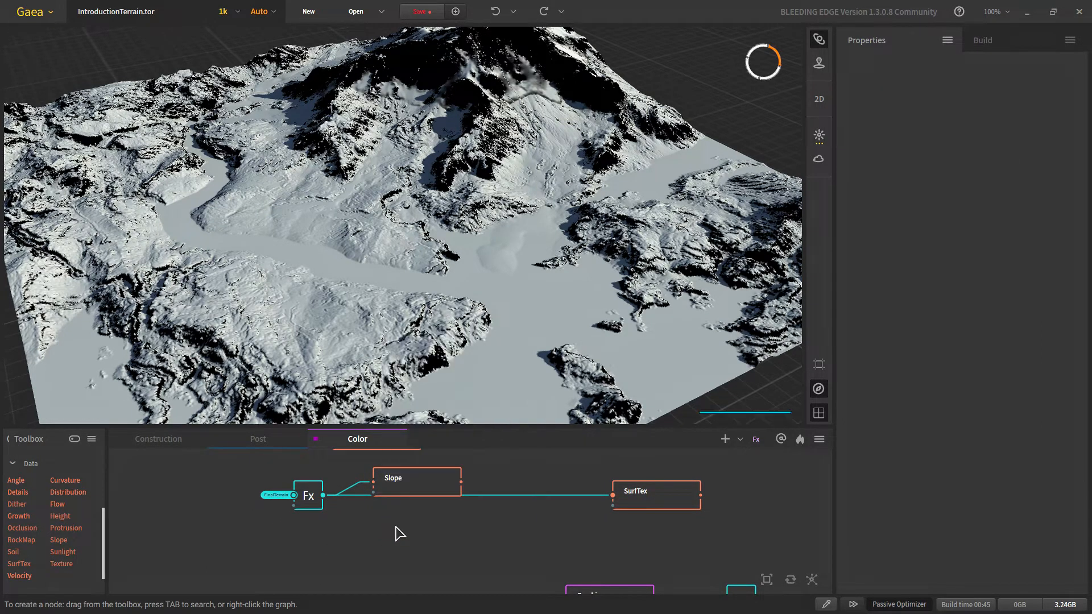
Step: Place the Height node below Slope and set its range to Min 22%, Max 100%
left_click_drag(431, 561, 419, 545)
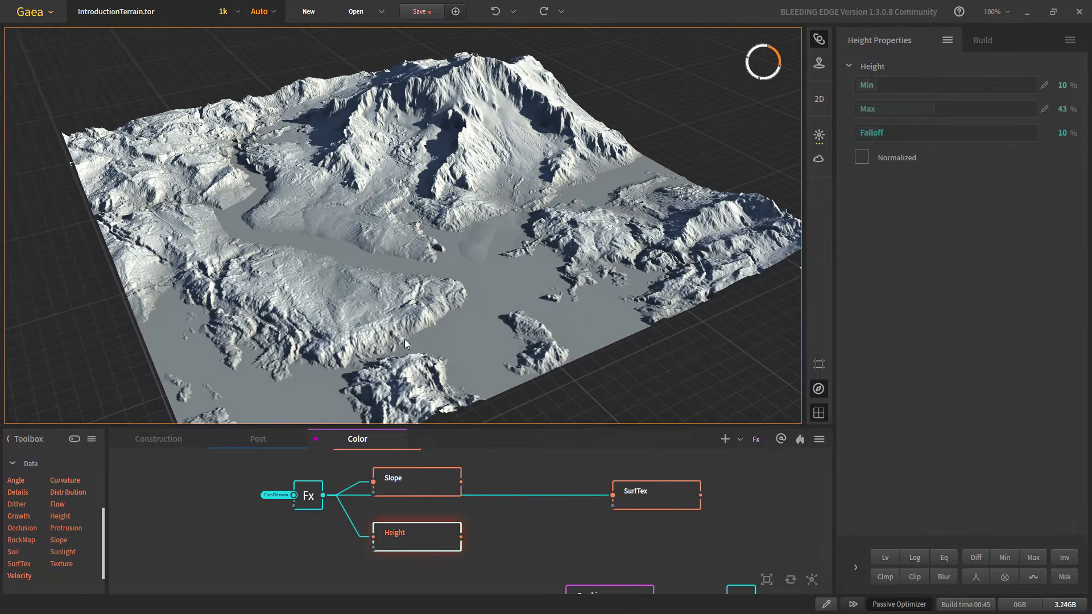
middle_click_drag(404, 340, 418, 343)
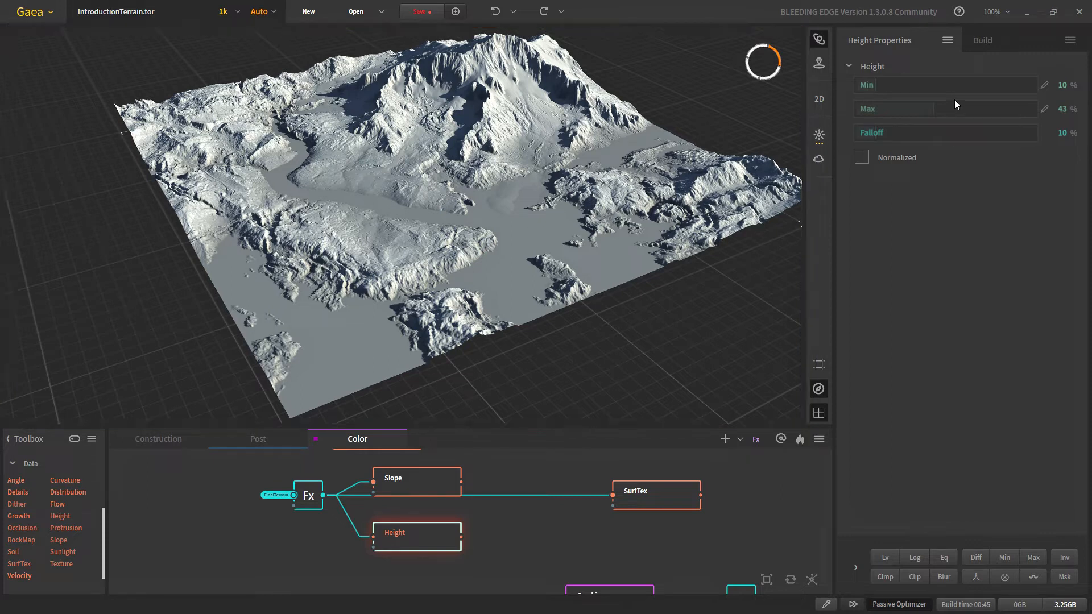
left_click(1026, 110)
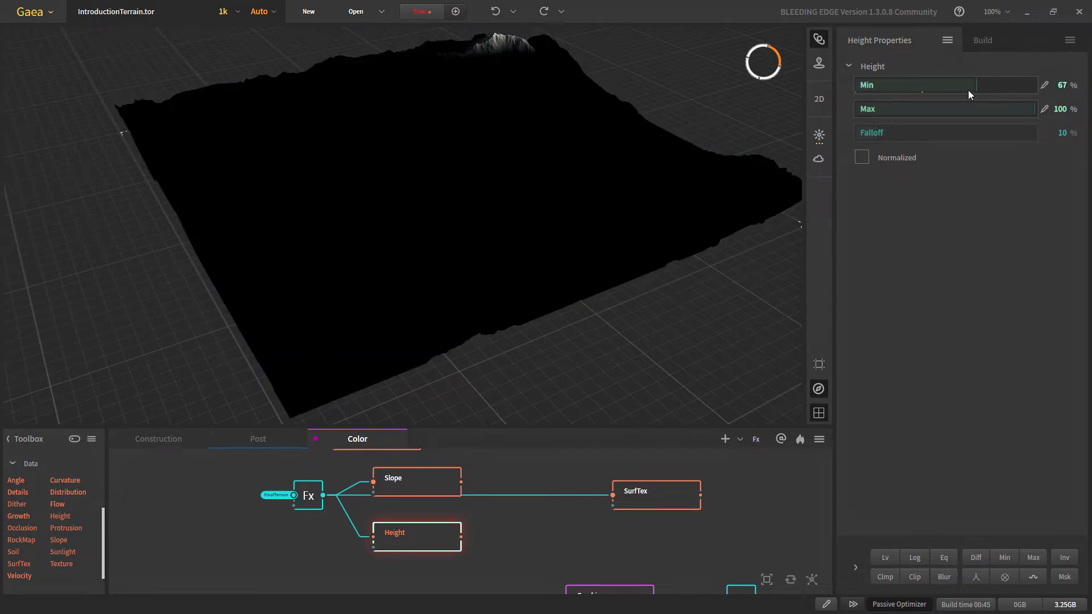
middle_click_drag(512, 116, 469, 170)
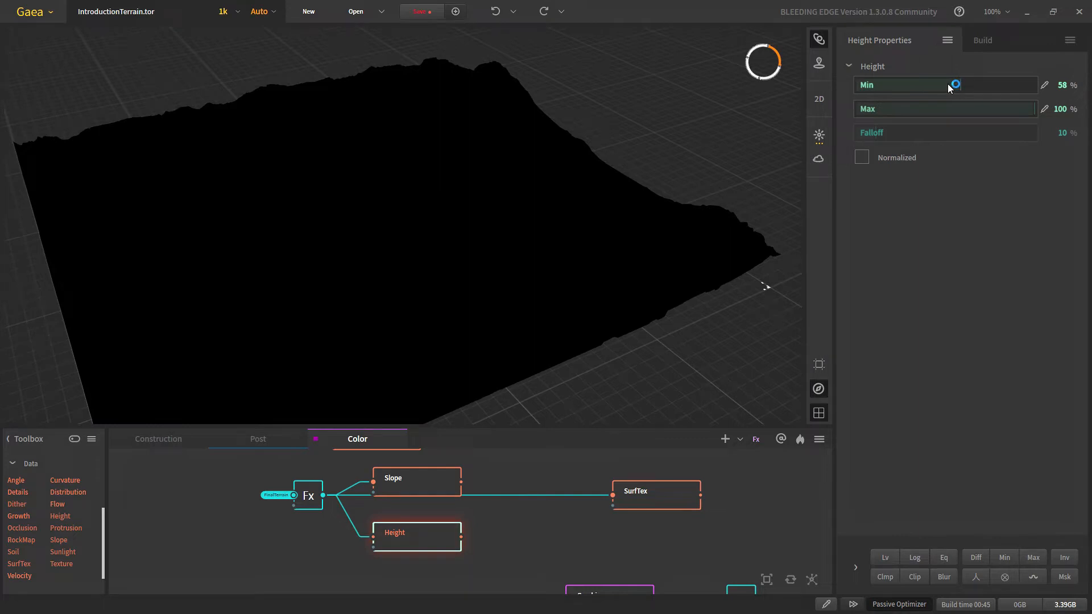
left_click_drag(947, 84, 942, 83)
left_click_drag(927, 85, 892, 86)
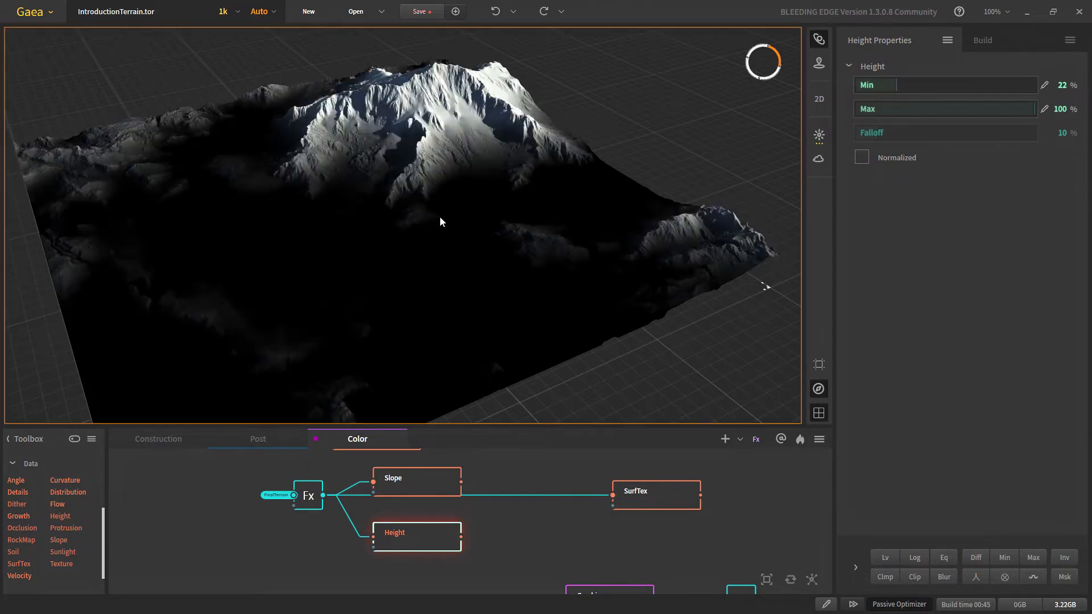
scroll(432, 219, "down", 3)
scroll(393, 205, "up", 1)
left_click_drag(394, 206, 398, 249)
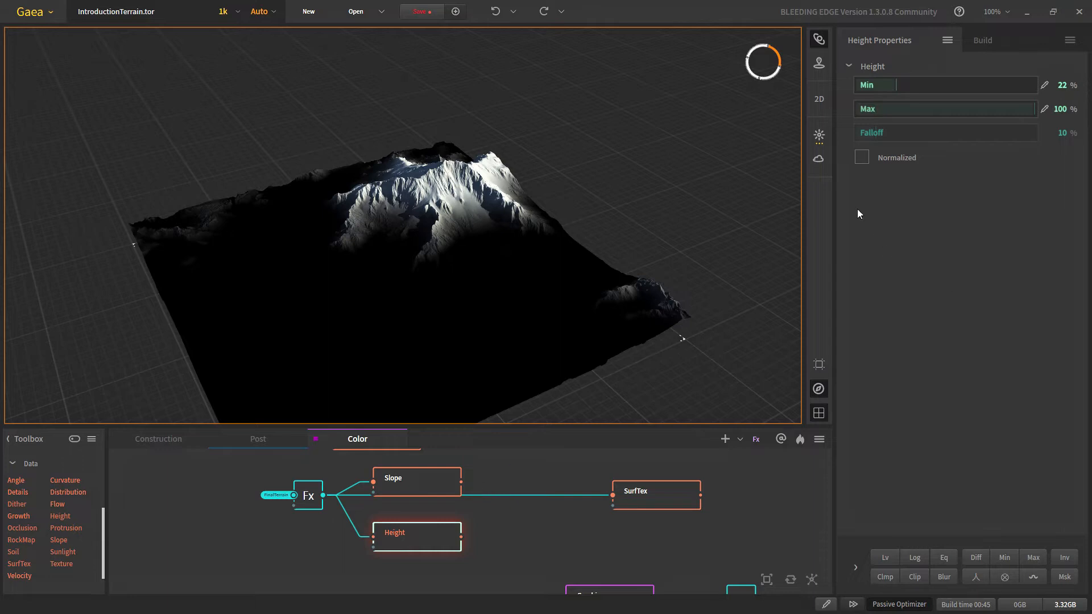
Step: Combine the Slope and Height masks with Multiply method at 100% ratio
left_click(427, 493)
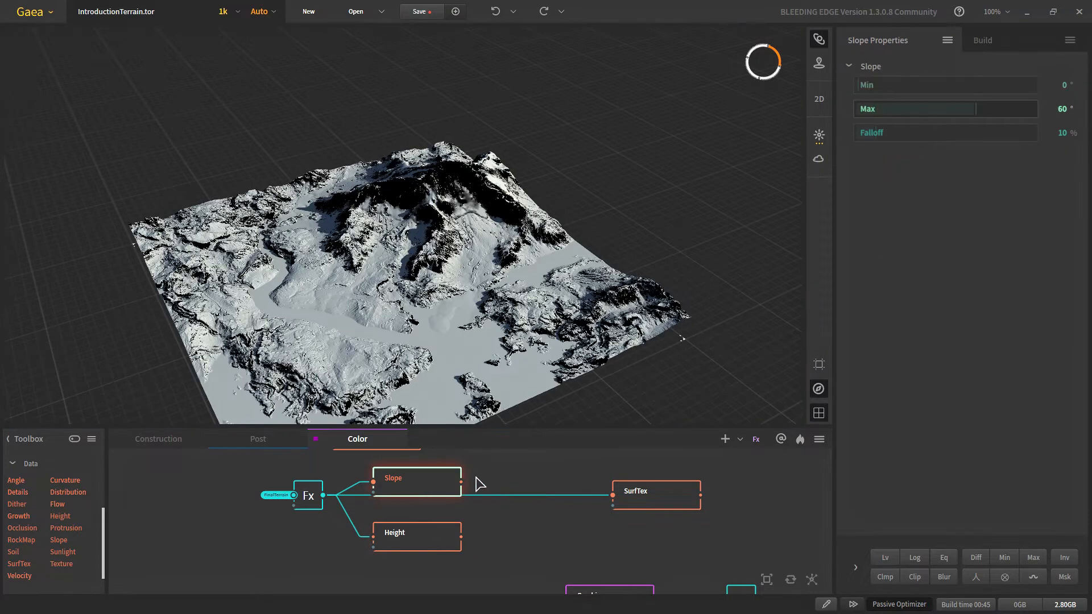
left_click_drag(464, 484, 522, 517)
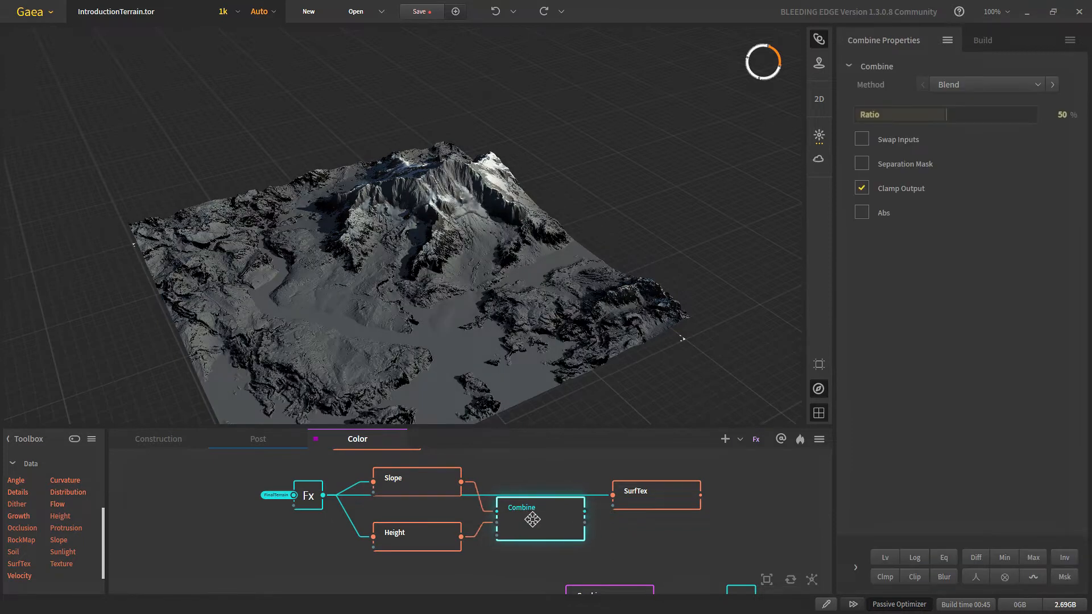
left_click(1004, 89)
left_click(968, 178)
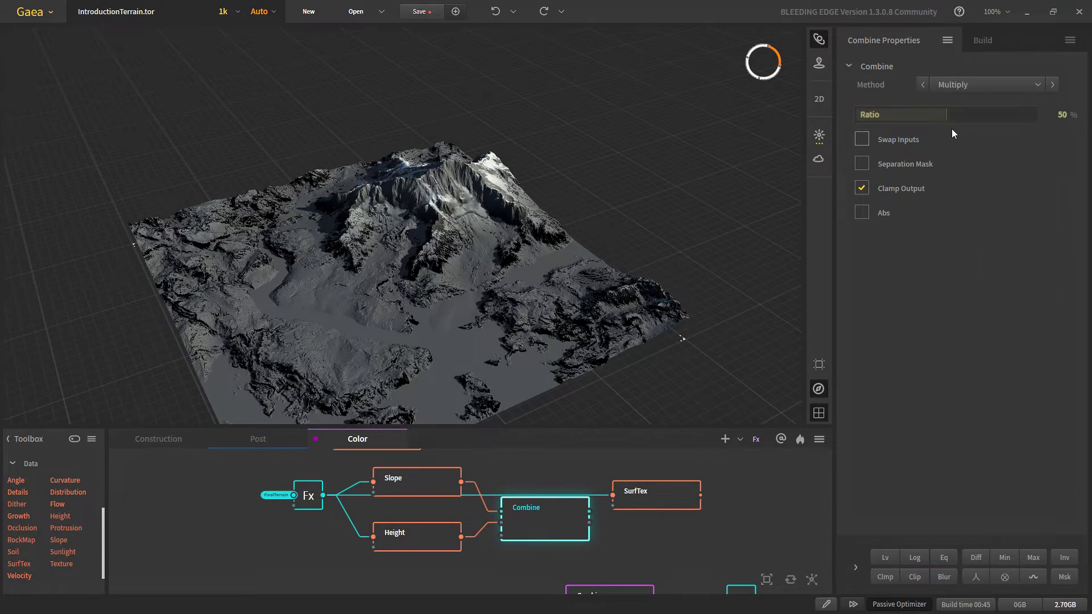
mouse_move(947, 115)
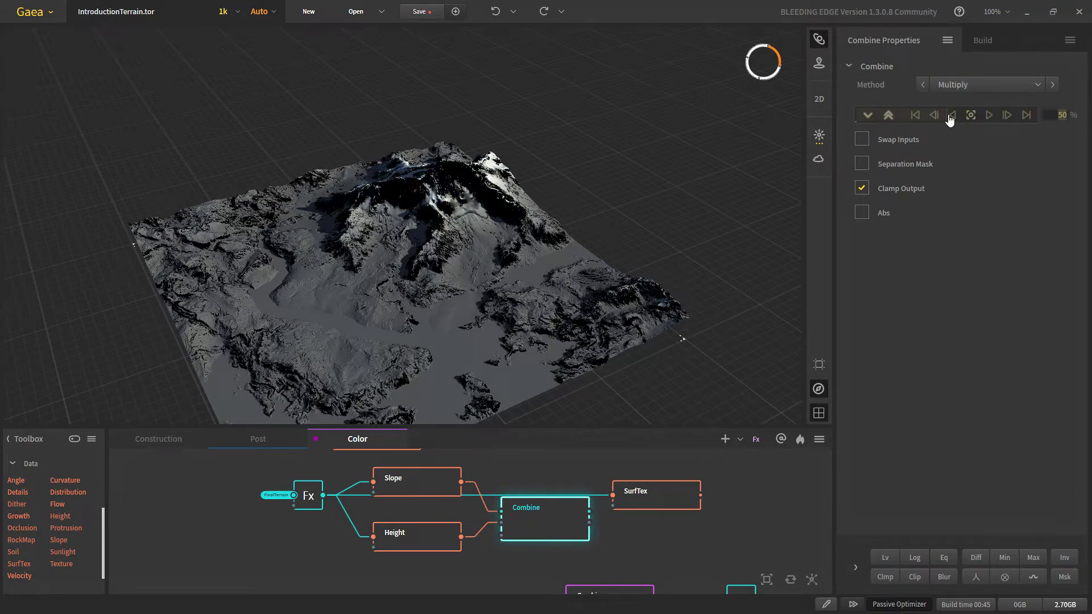
left_click(1026, 115)
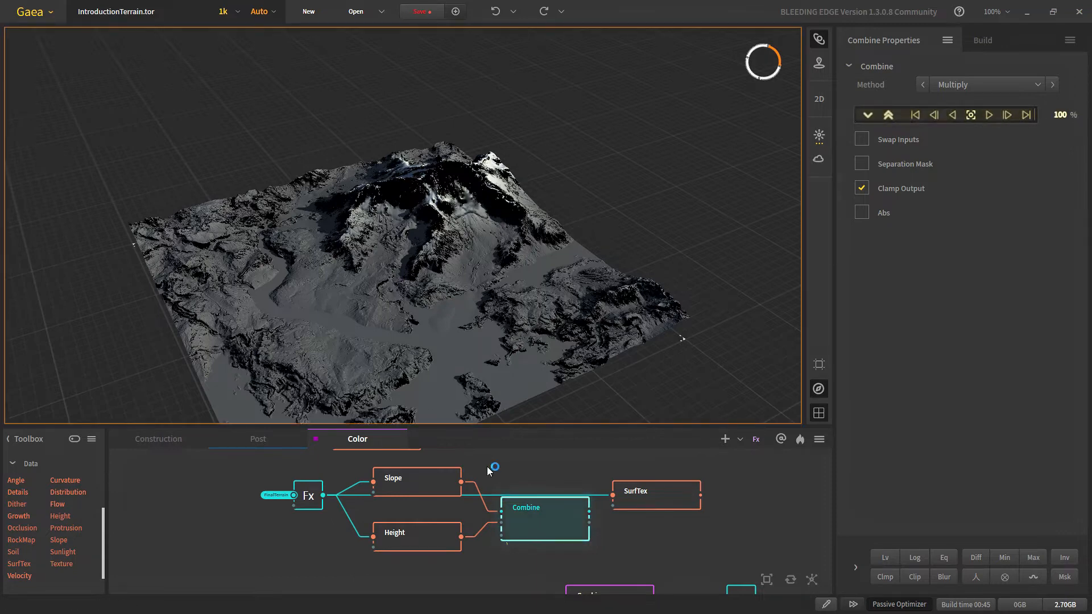
Step: Inspect the steep-peak mask and review the Height and Combine node settings
scroll(508, 513, "up", 1)
scroll(404, 254, "up", 4)
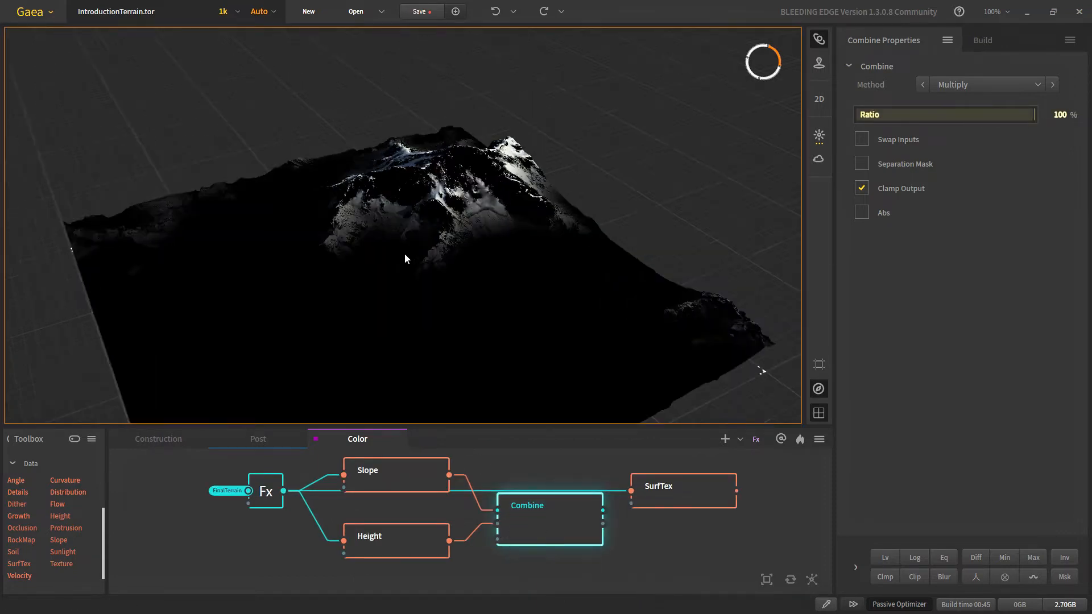
scroll(501, 247, "up", 2)
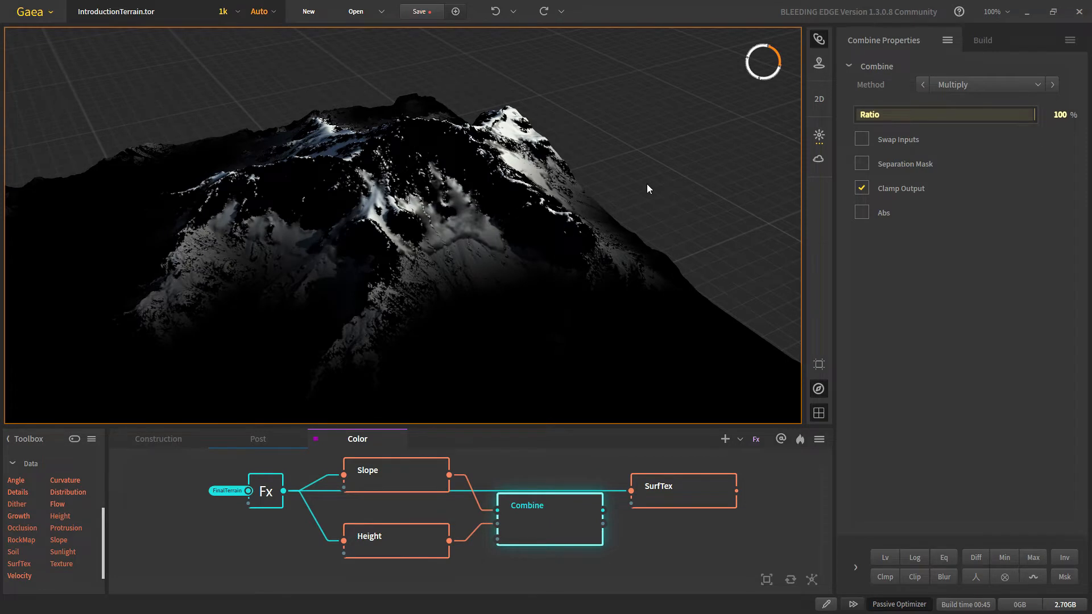
left_click_drag(646, 188, 469, 230)
scroll(579, 212, "down", 3)
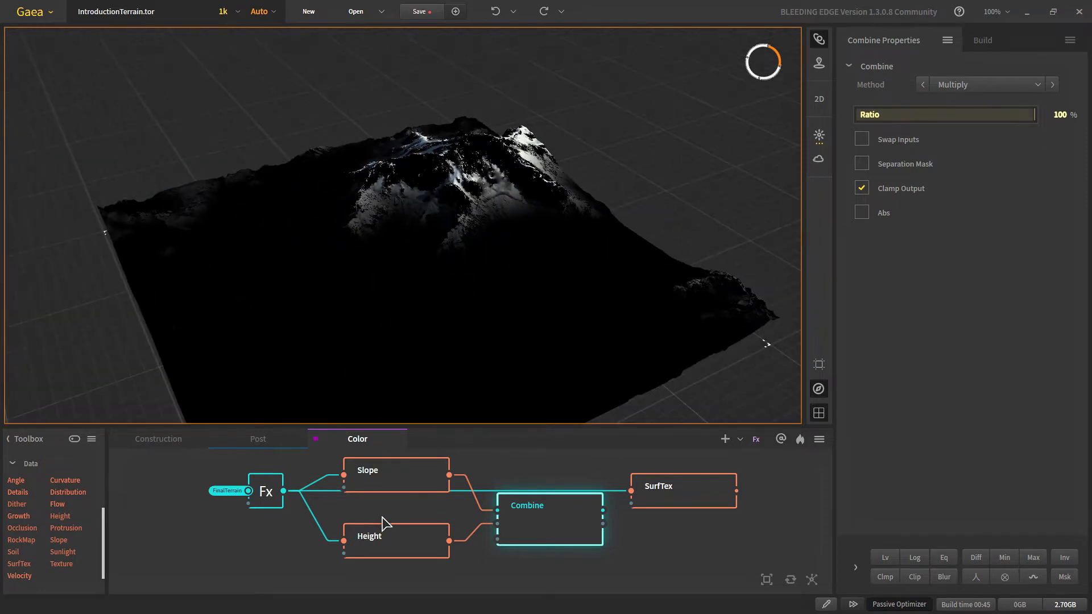
left_click(381, 527)
left_click(537, 527)
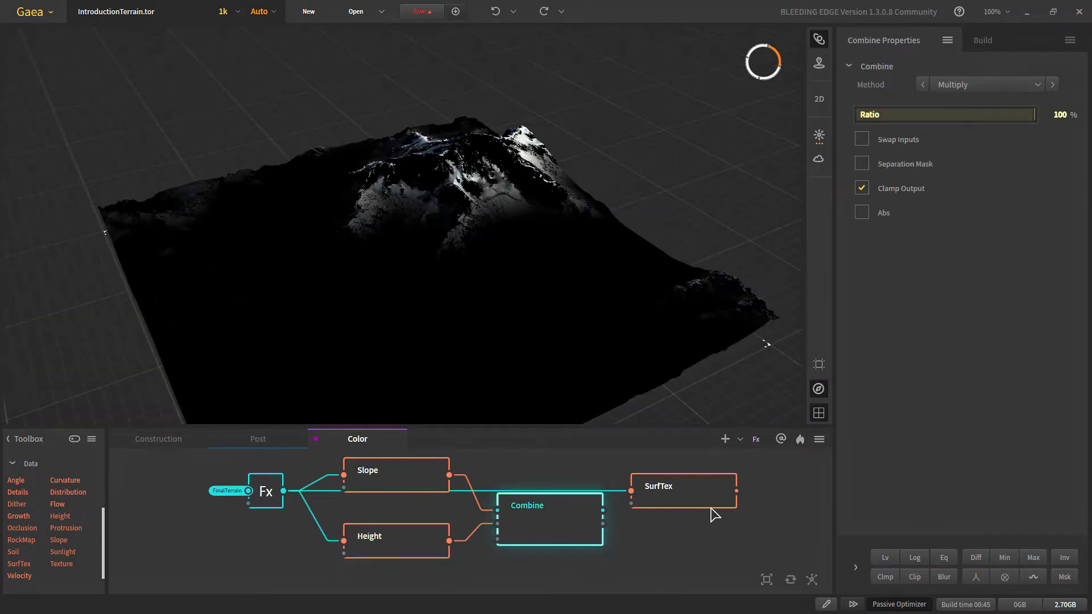
middle_click_drag(669, 494, 549, 515)
Step: Move SurfTex right and feed the combined mask into its input
left_click_drag(549, 509, 646, 511)
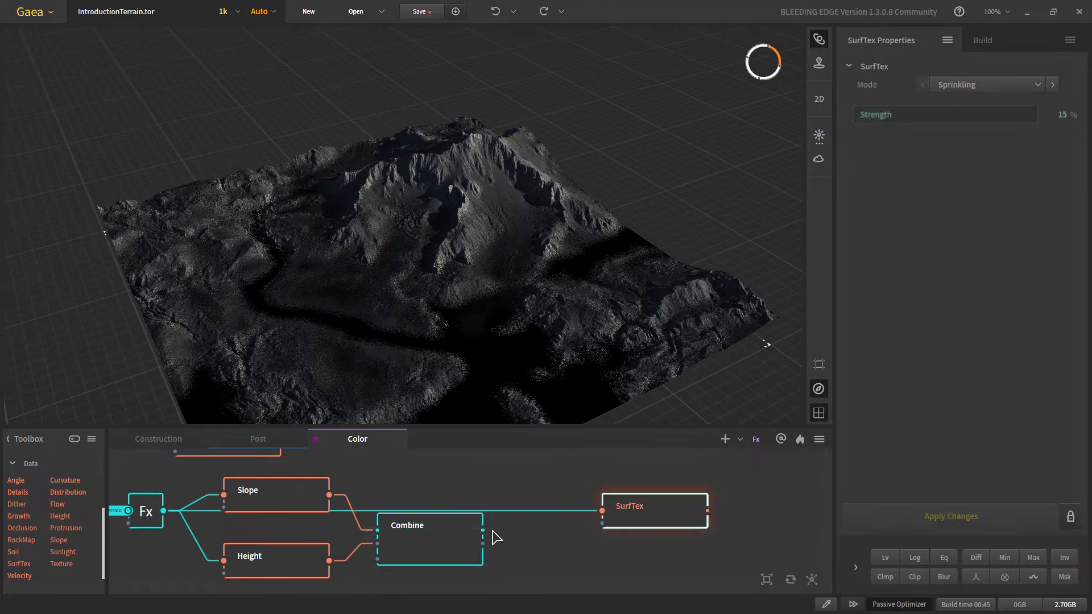
left_click_drag(482, 531, 563, 543)
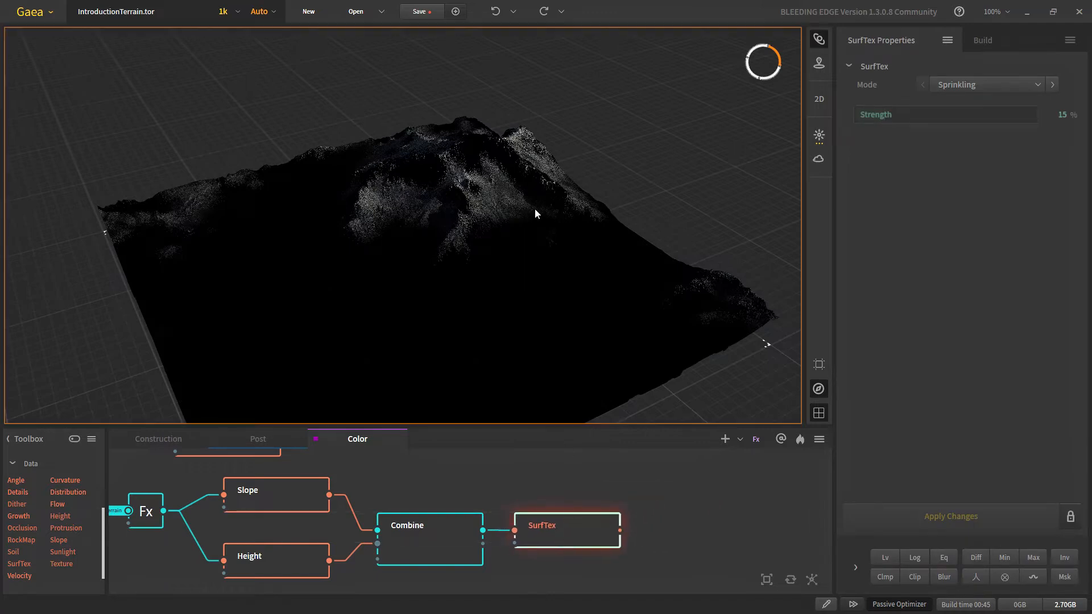
scroll(534, 208, "up", 6)
scroll(488, 243, "down", 5)
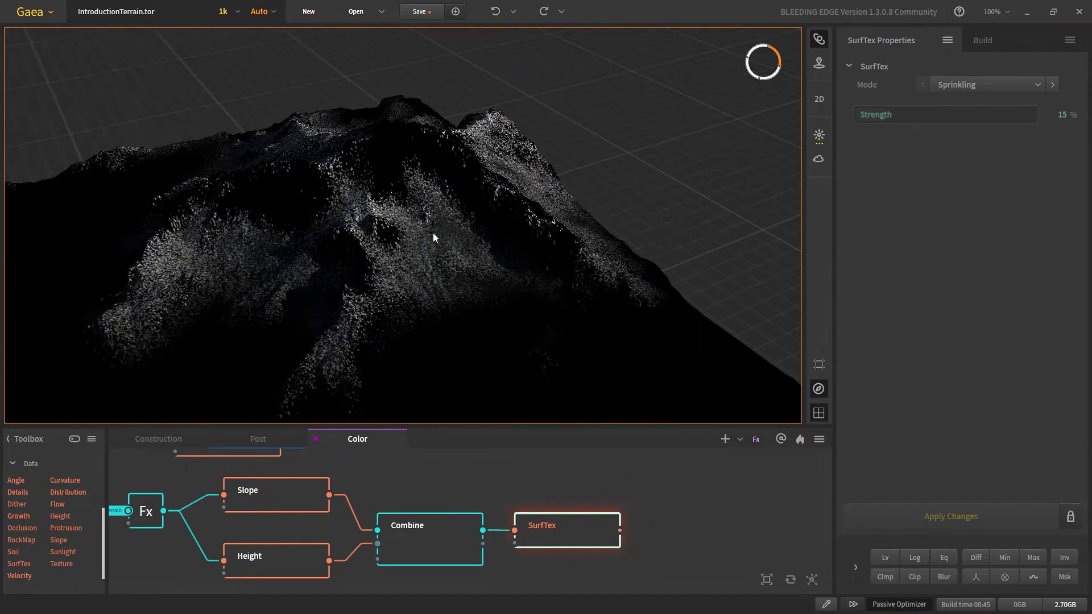
scroll(449, 287, "down", 3)
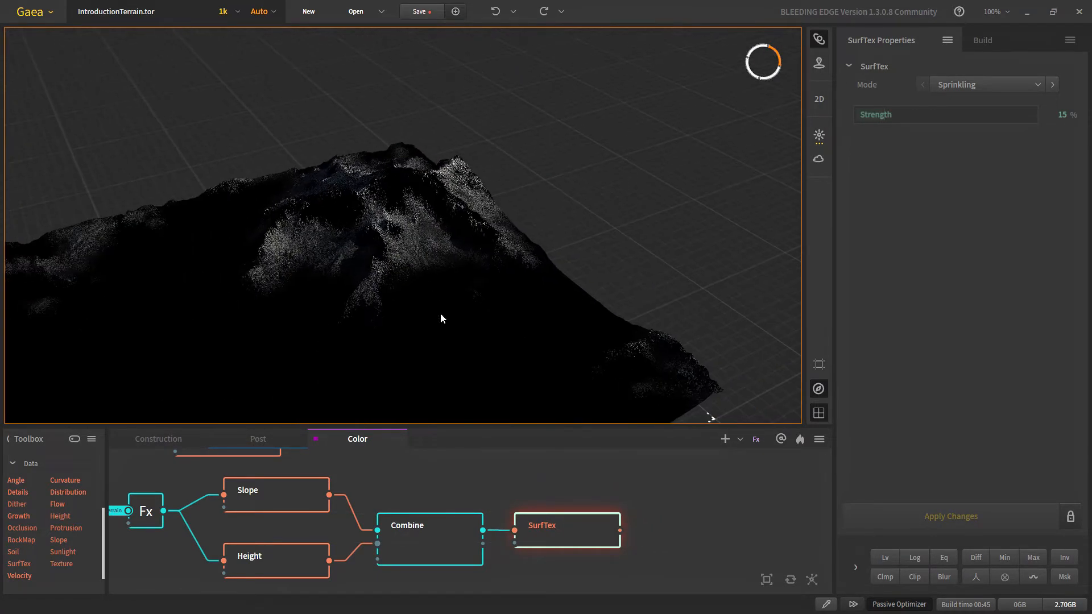
Step: Add a SatMaps node after SurfTex using the 'sa' search
right_click(667, 523)
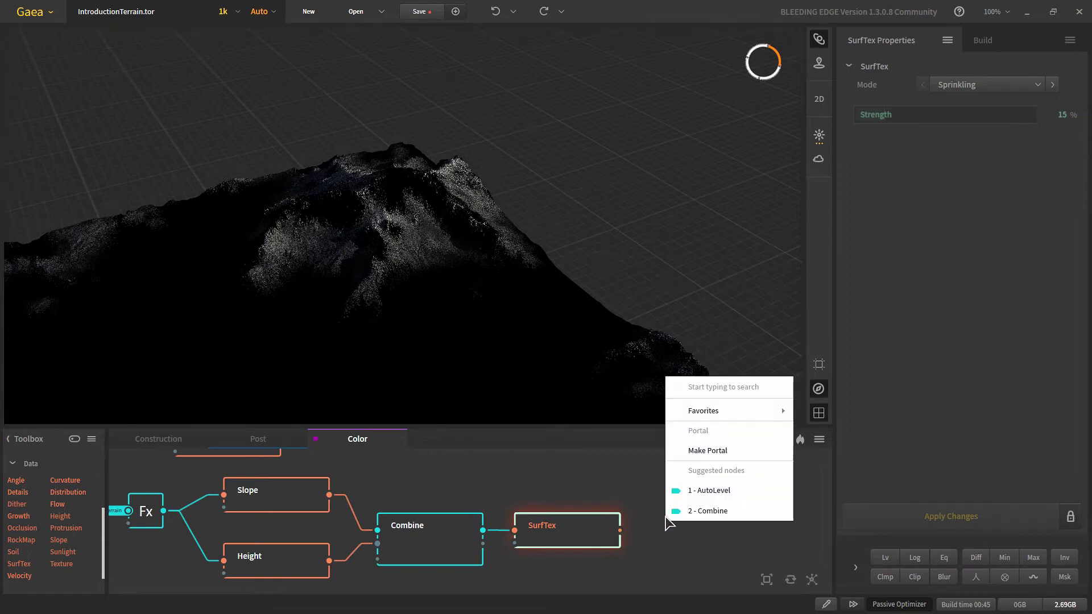
type("sa")
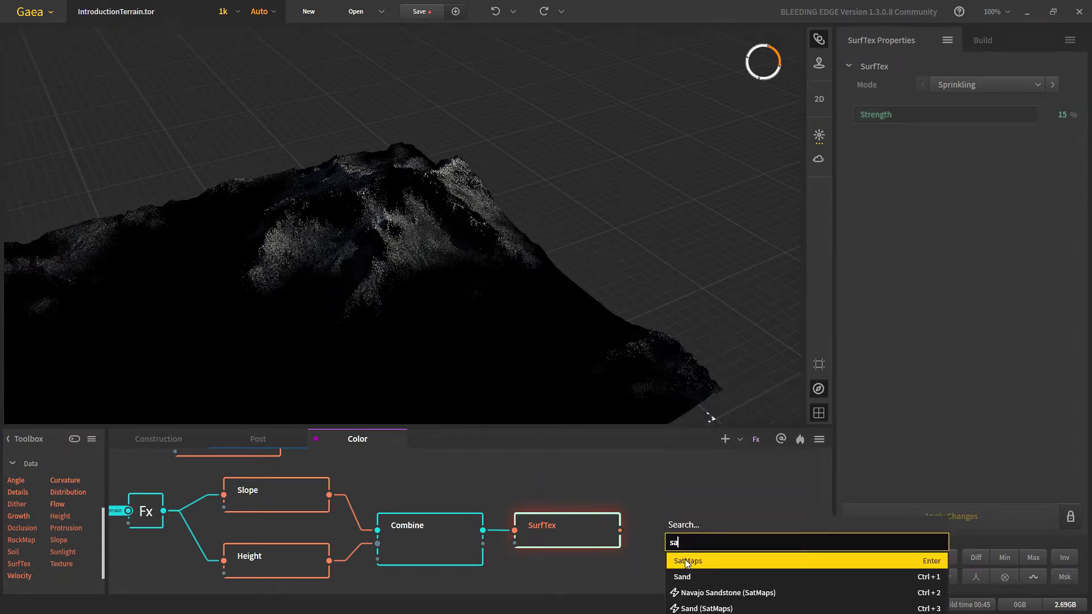
left_click(685, 562)
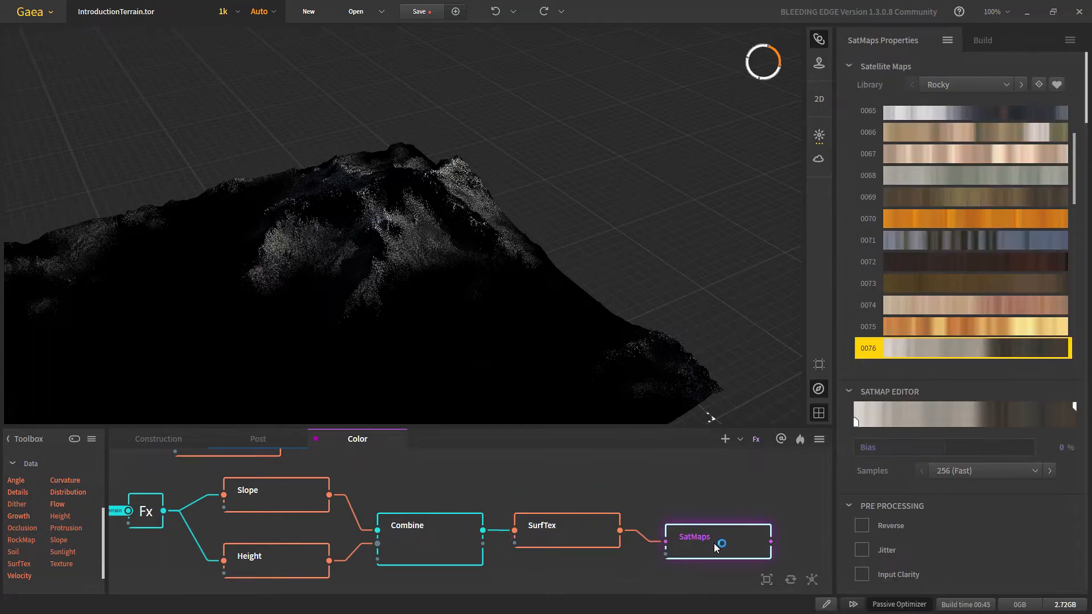
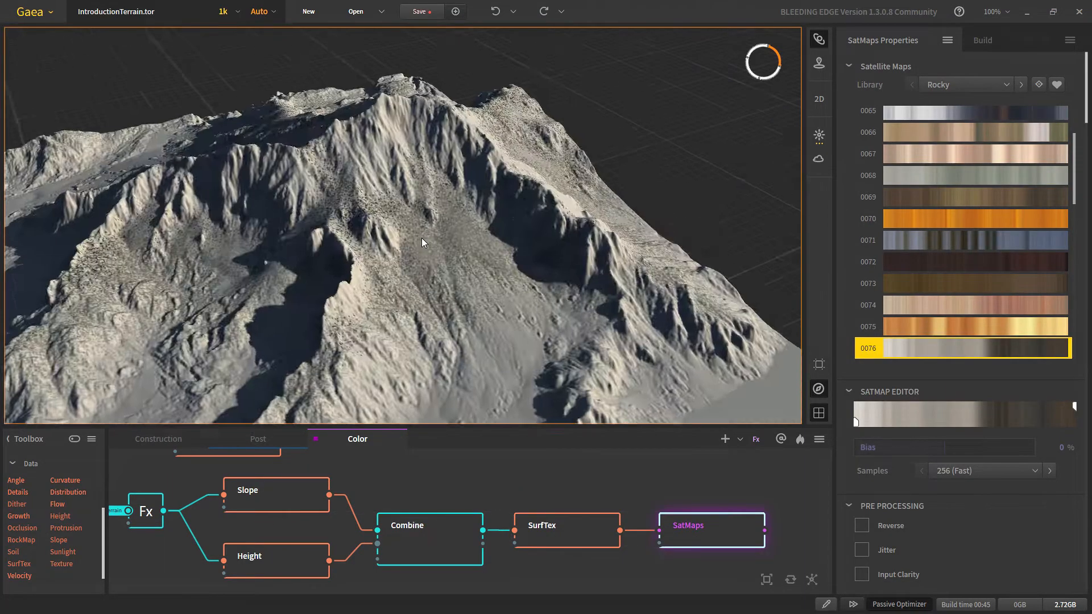
Step: Move SurfTex out of the chain and wire the Combine mask directly into SatMaps
scroll(421, 238, "down", 3)
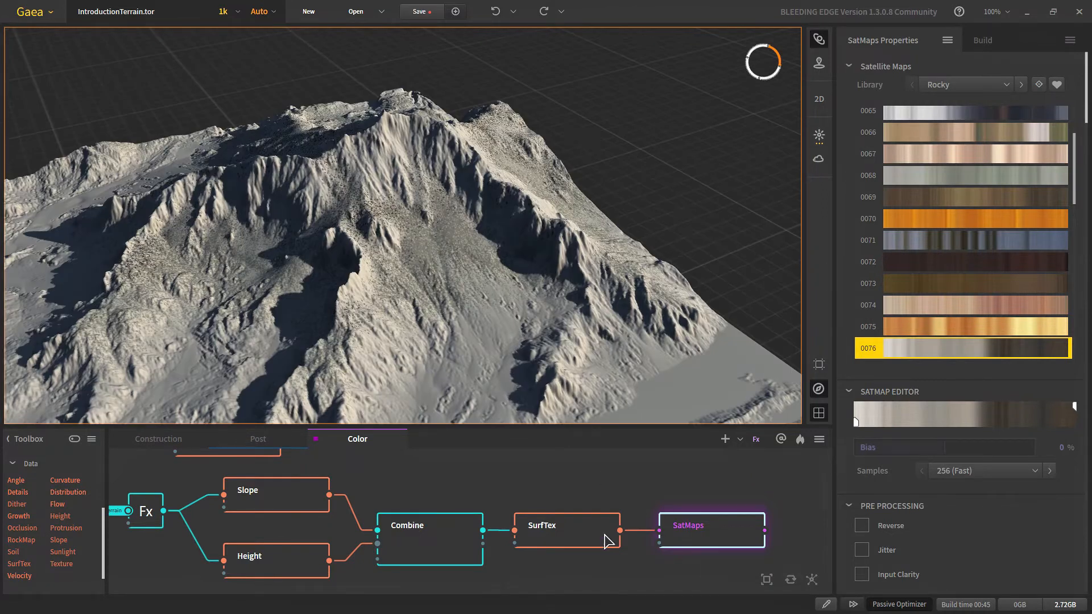
left_click(608, 540)
left_click(468, 549)
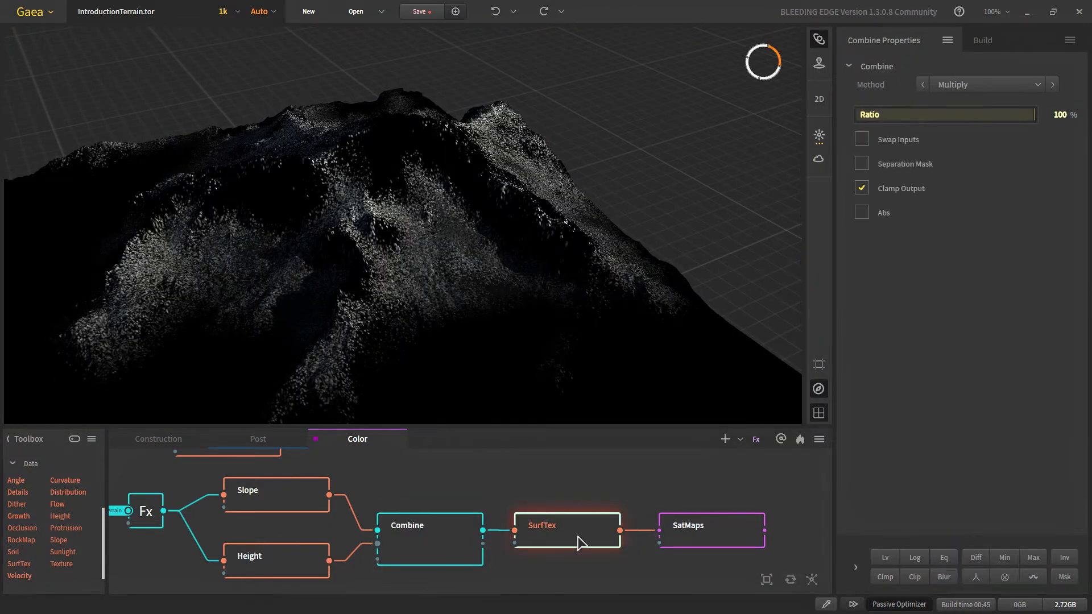
left_click(473, 543)
scroll(581, 535, "down", 3)
scroll(608, 525, "up", 2)
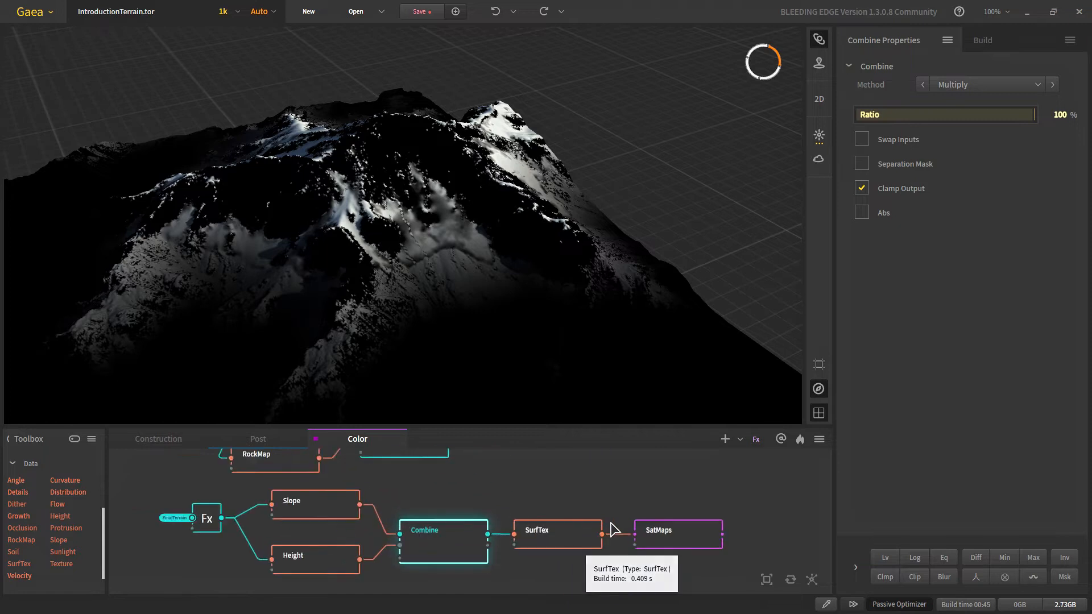
middle_click_drag(611, 523, 542, 524)
left_click_drag(487, 536, 487, 560)
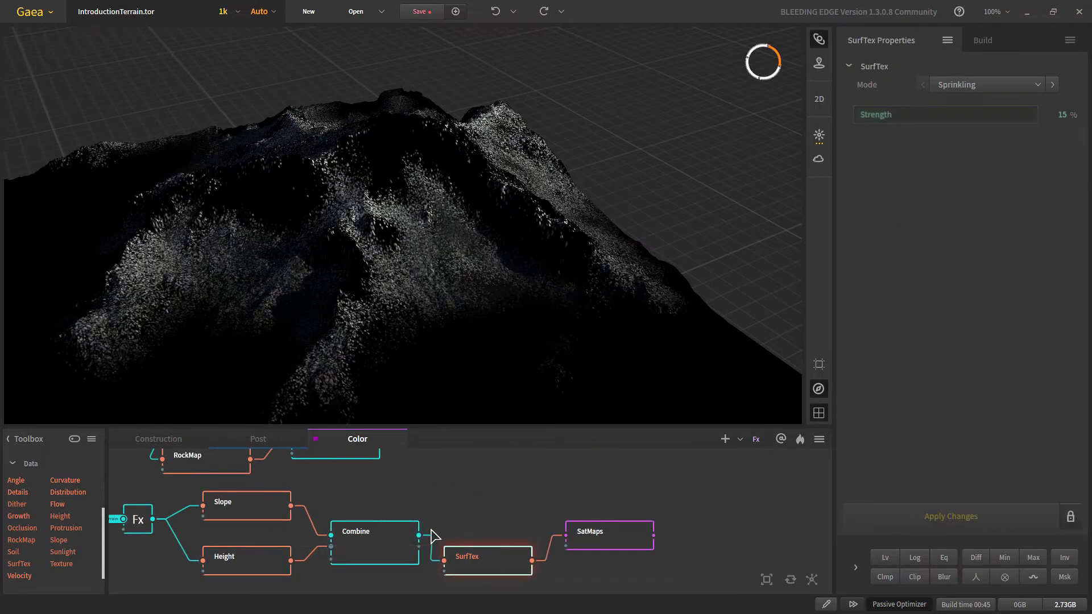
left_click_drag(418, 535, 536, 500)
left_click(406, 545)
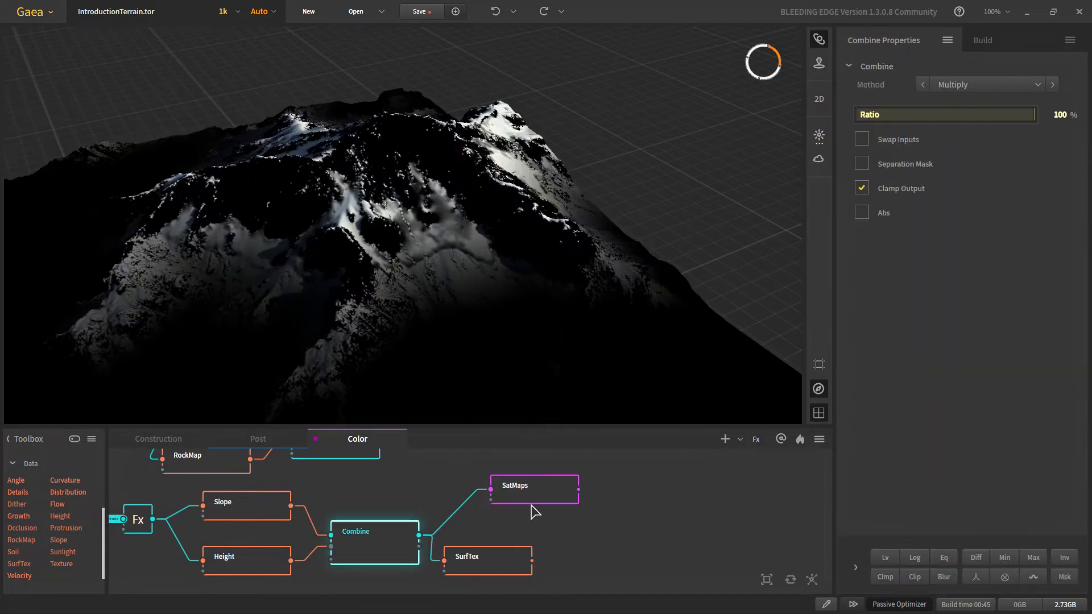
left_click(535, 500)
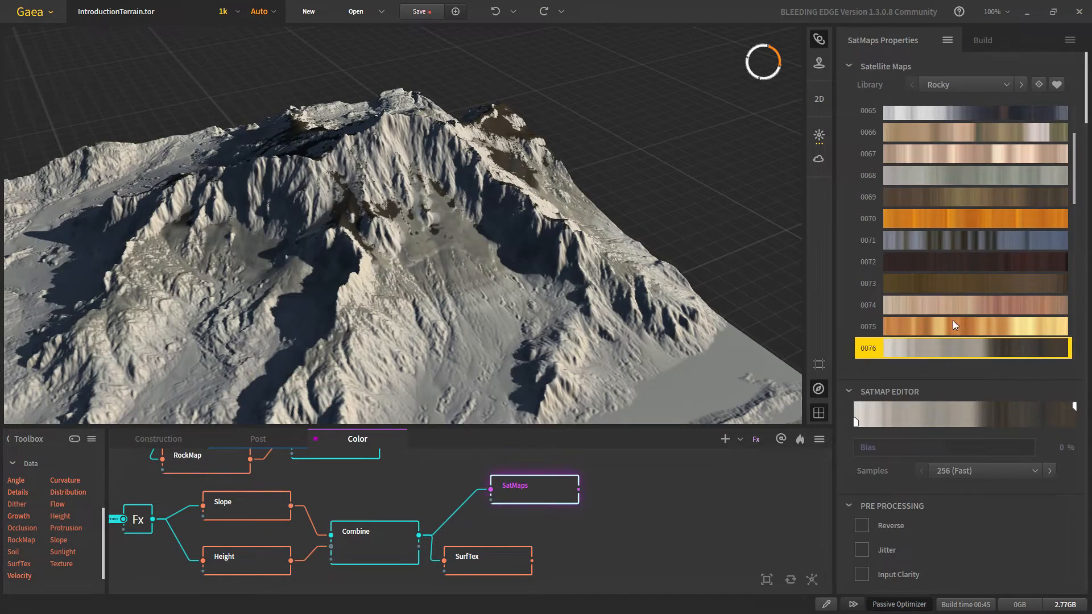
Step: Colour the terrain with Rocky satellite map 0067 after trying 0075
left_click(953, 324)
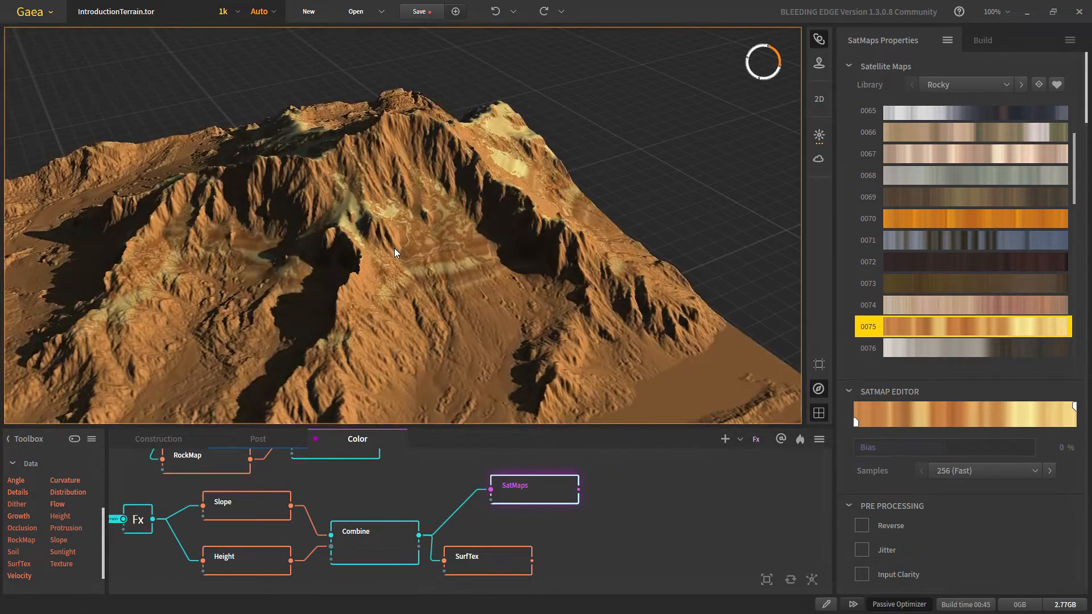
scroll(394, 282, "down", 4)
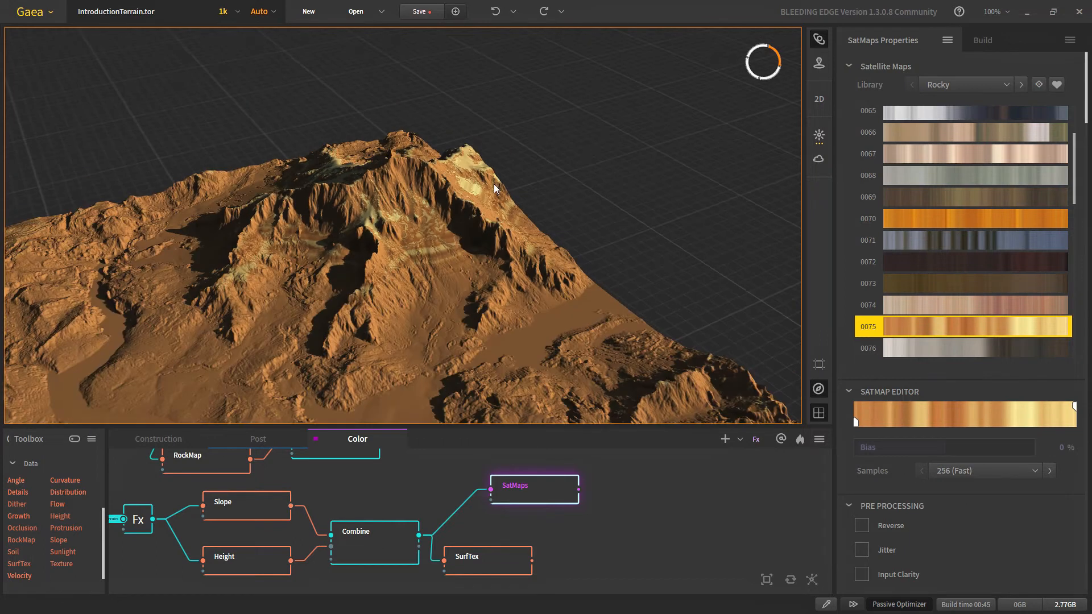
left_click(951, 153)
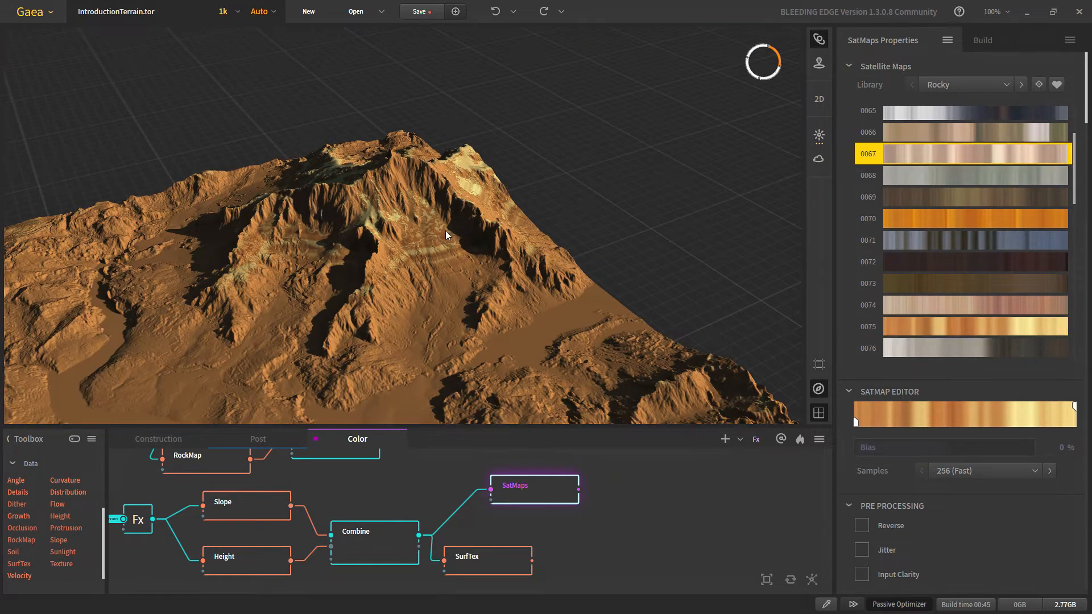
scroll(421, 296, "up", 1)
scroll(509, 503, "down", 3)
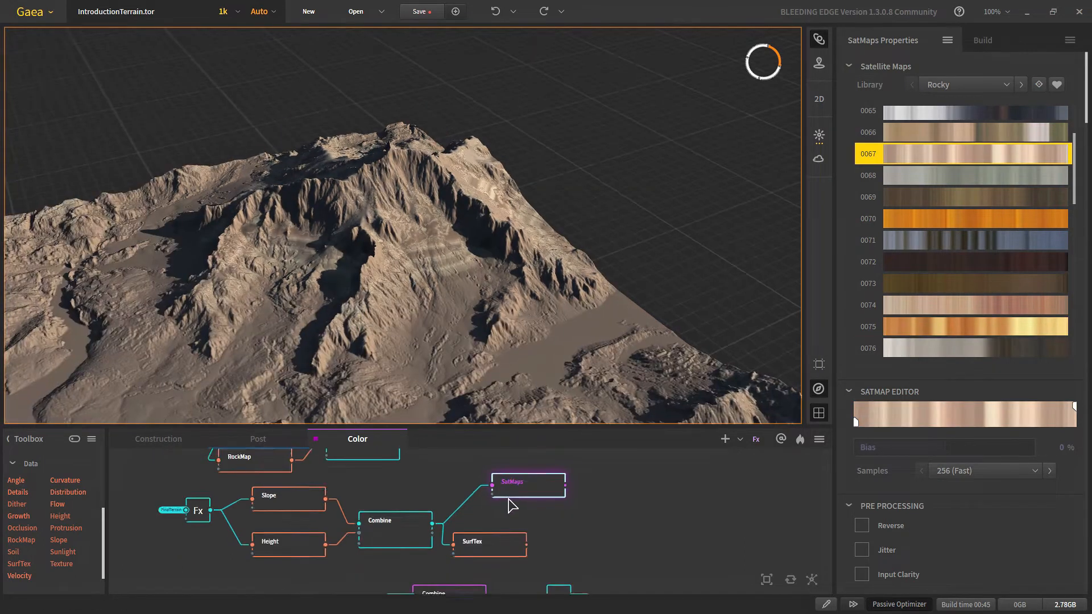
Step: Wire the SatMaps colours into the Blend combine and set its Ratio to 100%
middle_click_drag(490, 498, 415, 584)
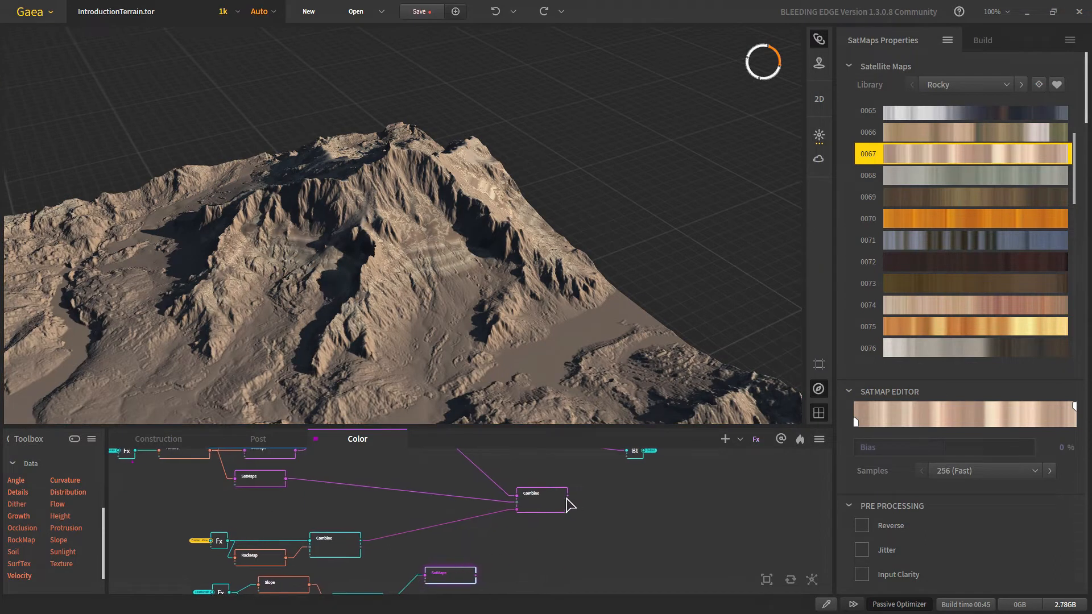
left_click_drag(568, 497, 476, 576)
middle_click_drag(561, 576, 533, 540)
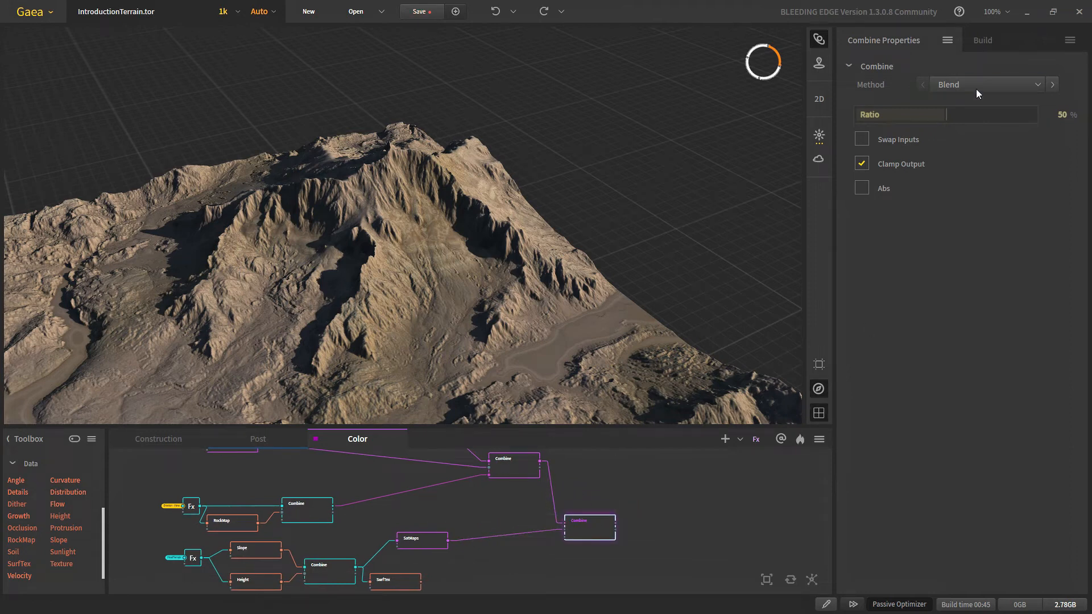
right_click(960, 121)
left_click(1027, 118)
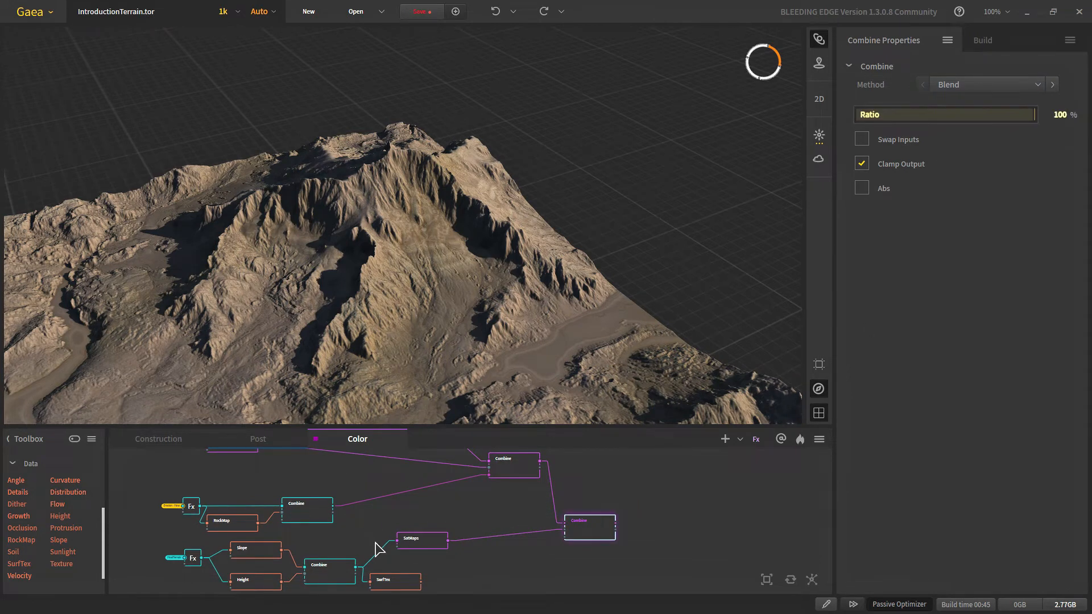
scroll(461, 535, "up", 4)
middle_click_drag(361, 531, 340, 480)
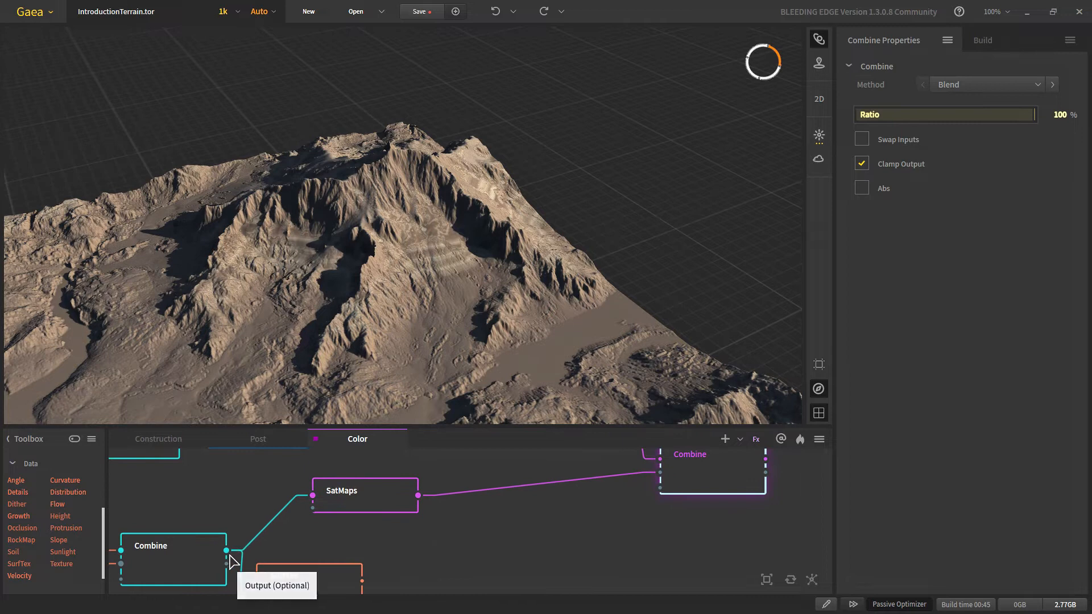
Step: Plug the slope-and-height mask into the Blend combine's Mask input
left_click_drag(227, 551, 660, 487)
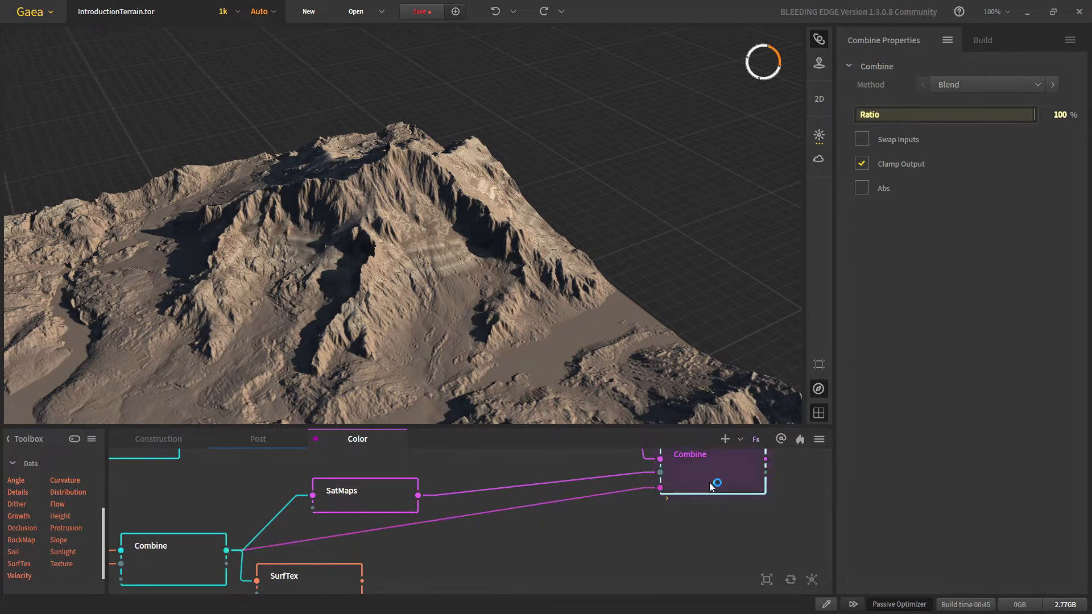
middle_click_drag(667, 489, 531, 586)
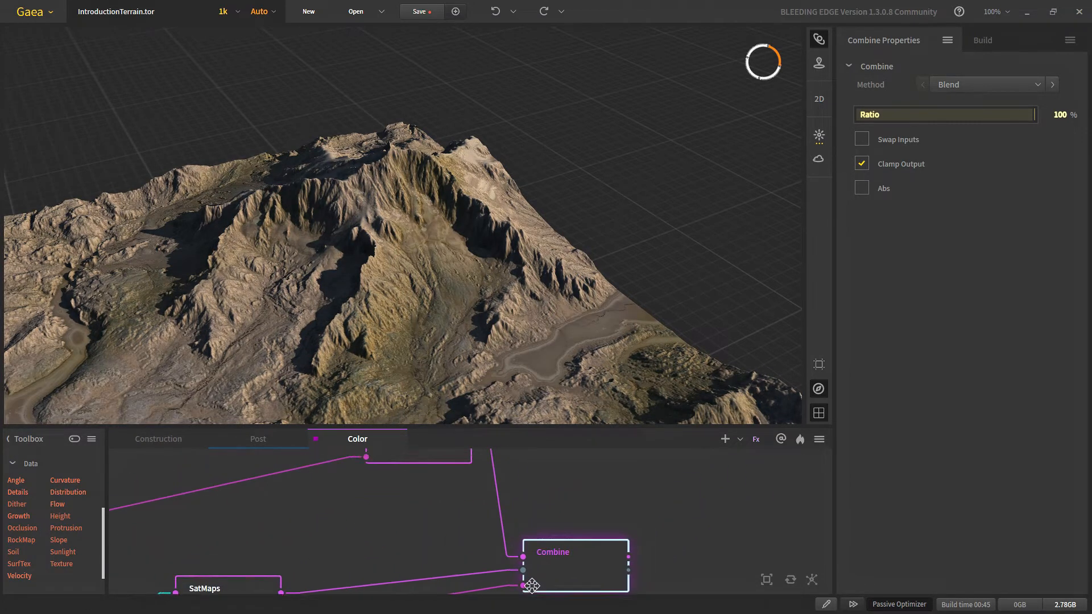
scroll(493, 569, "down", 1)
Step: Compare the upper Combine's colouring against the final blended terrain preview
left_click(443, 477)
left_click(594, 571)
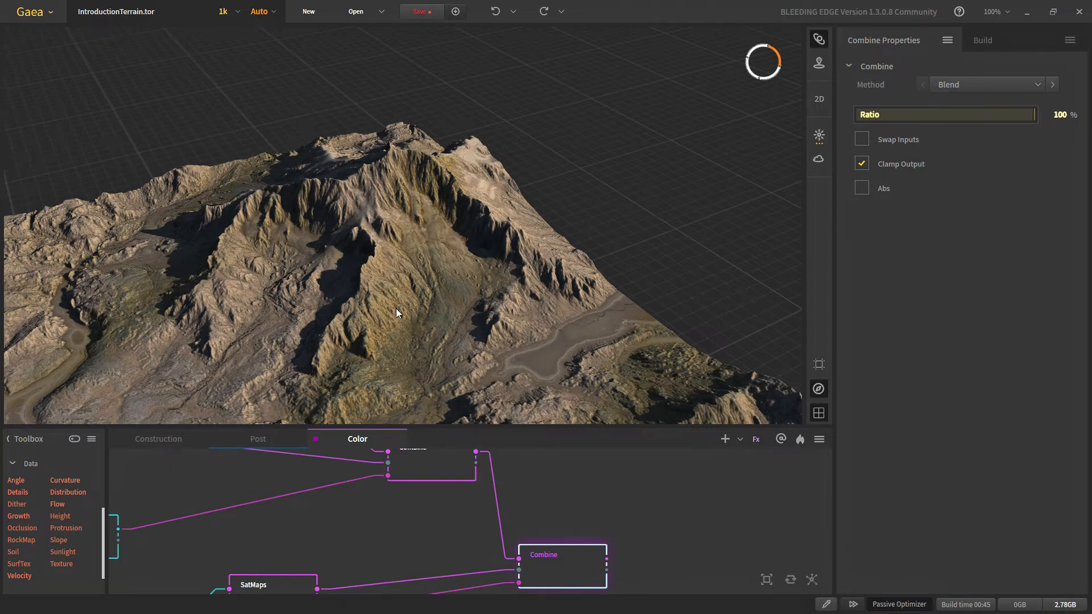
scroll(438, 216, "up", 3)
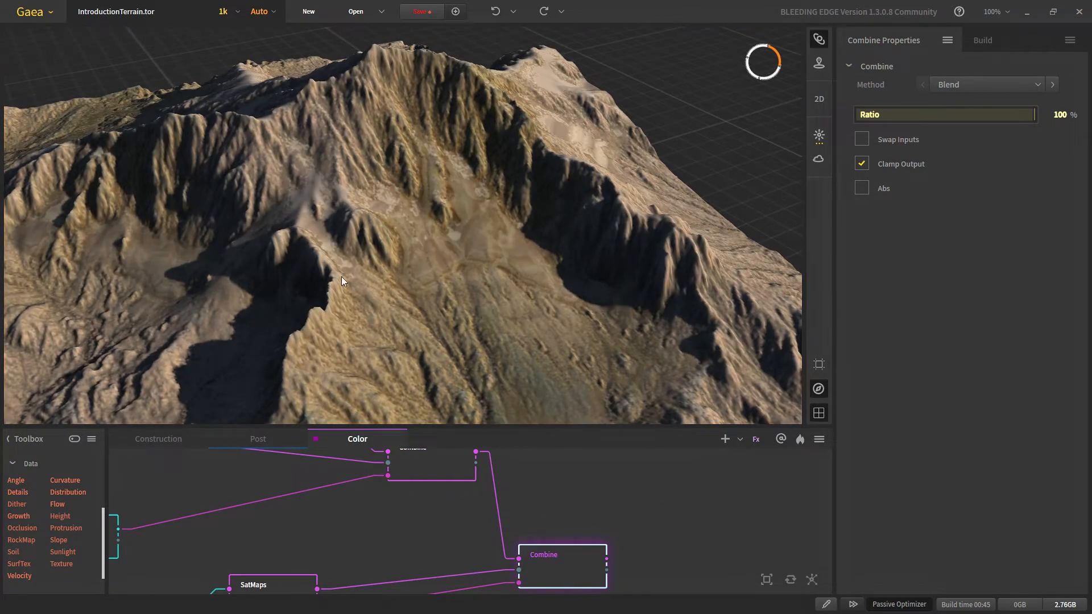
scroll(354, 233, "down", 4)
scroll(367, 247, "up", 5)
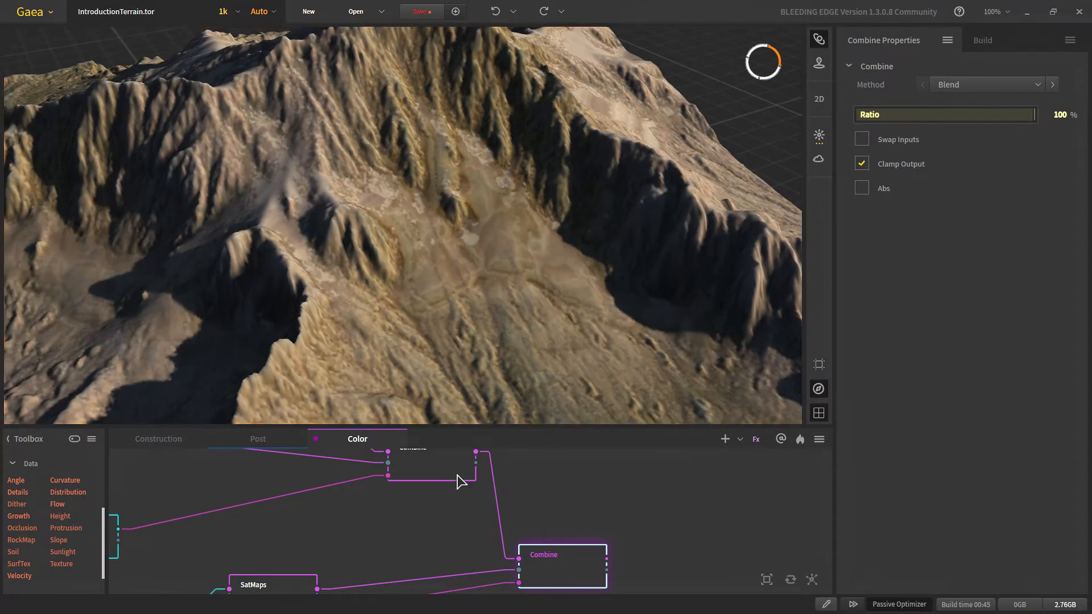
left_click(453, 471)
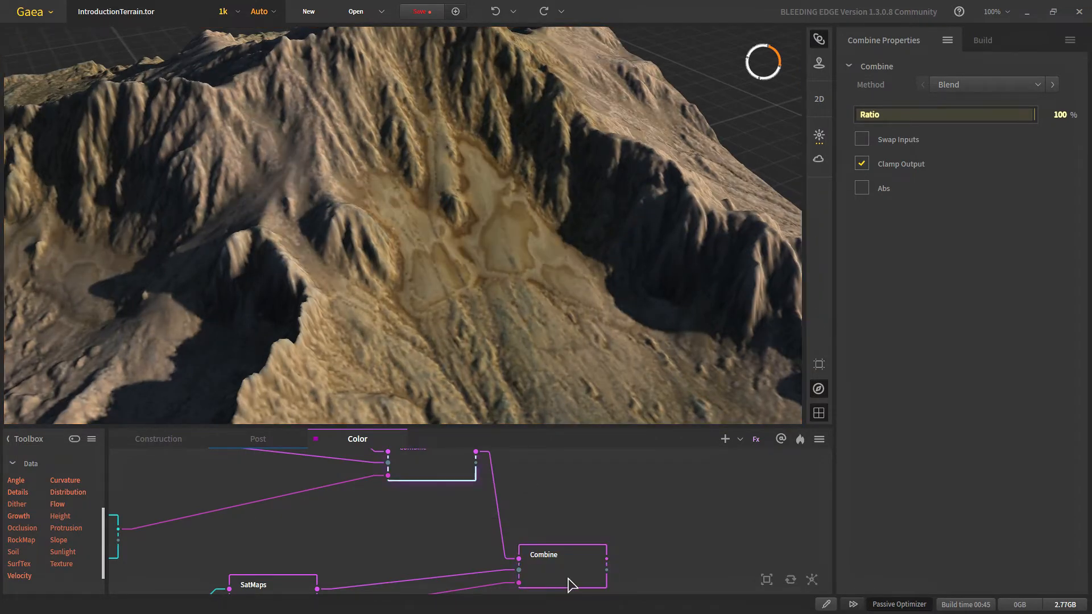
left_click(569, 581)
scroll(352, 289, "down", 3)
scroll(364, 292, "up", 3)
scroll(364, 284, "down", 3)
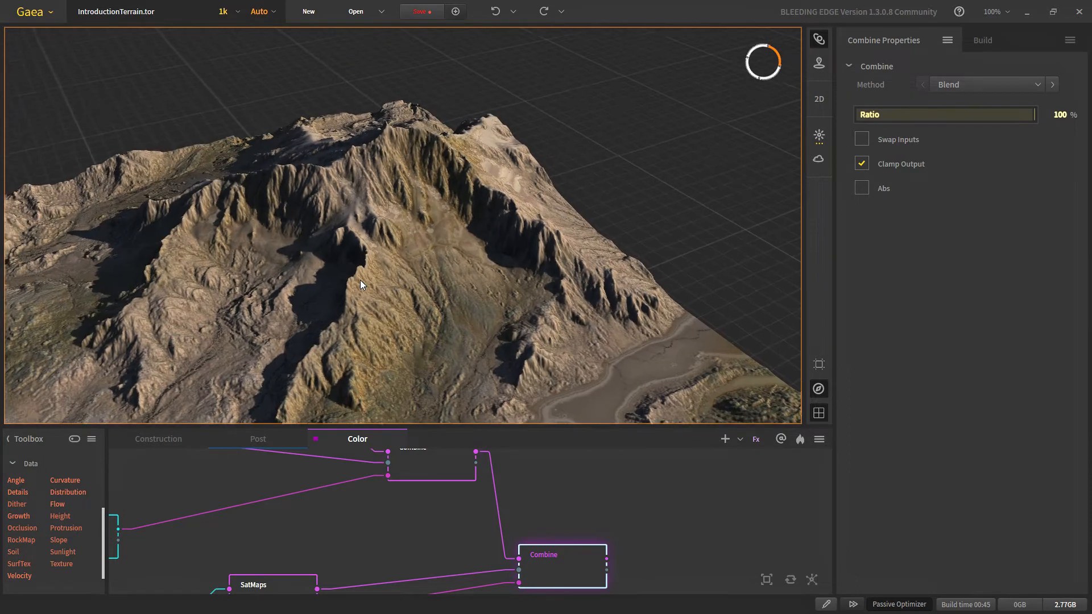
scroll(394, 218, "up", 3)
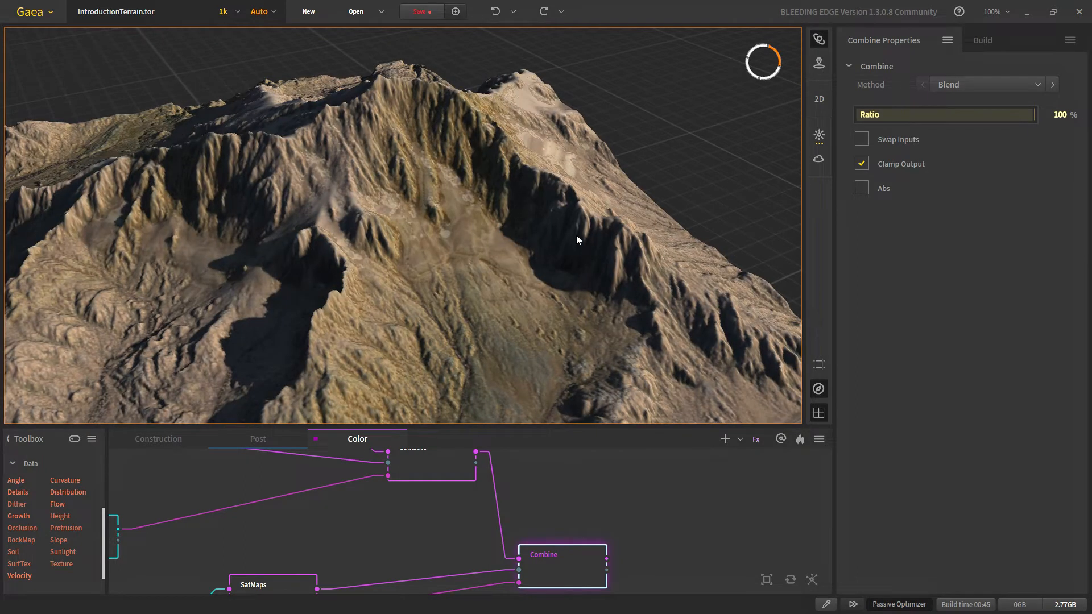
scroll(463, 532, "down", 3)
scroll(353, 531, "up", 5)
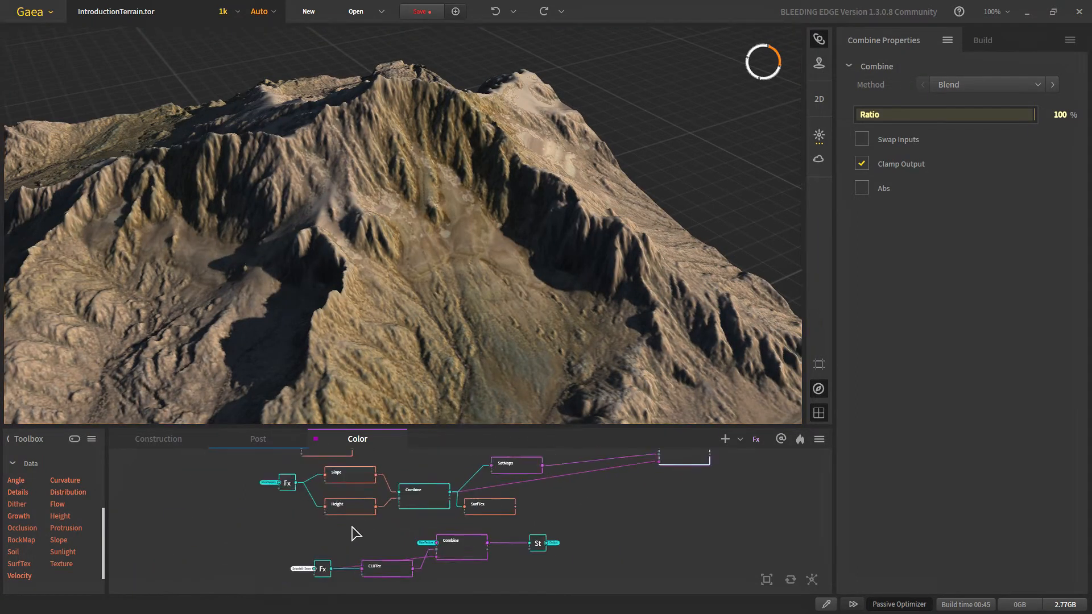
Step: Set the Height node to Min 10%, Max 14% and Falloff 1%
left_click(359, 503)
left_click_drag(328, 292, 362, 252)
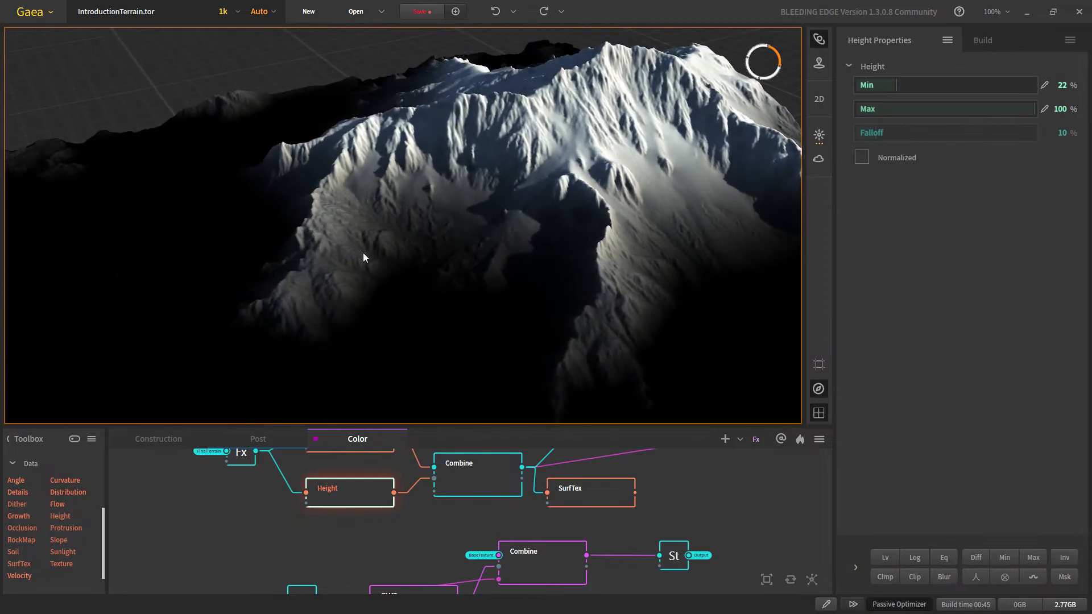
scroll(363, 253, "down", 1)
left_click_drag(444, 310, 425, 285)
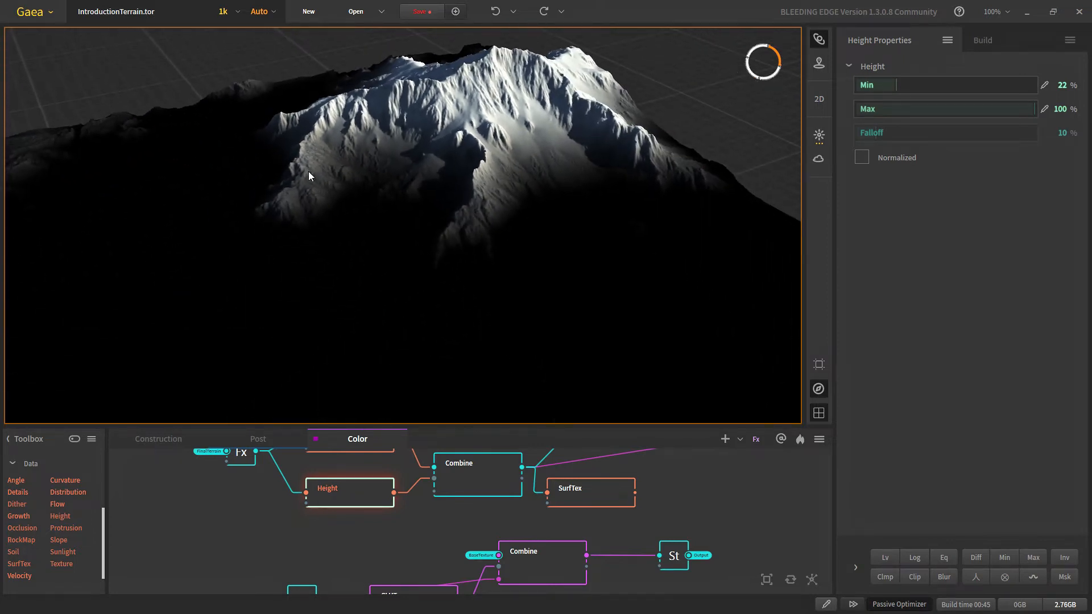
left_click(889, 86)
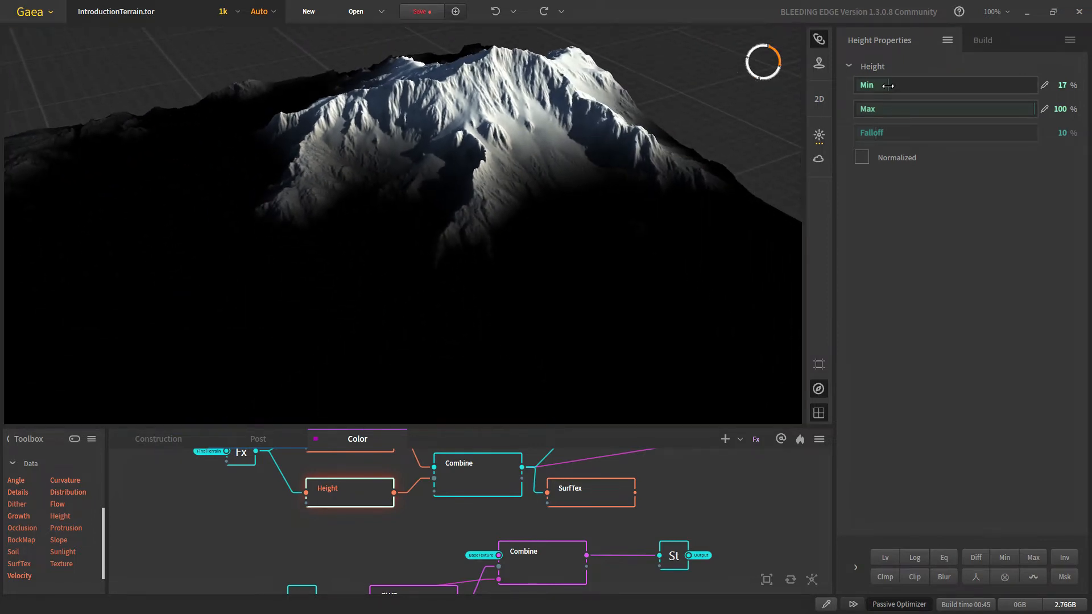
scroll(427, 268, "down", 3)
left_click_drag(427, 267, 397, 188)
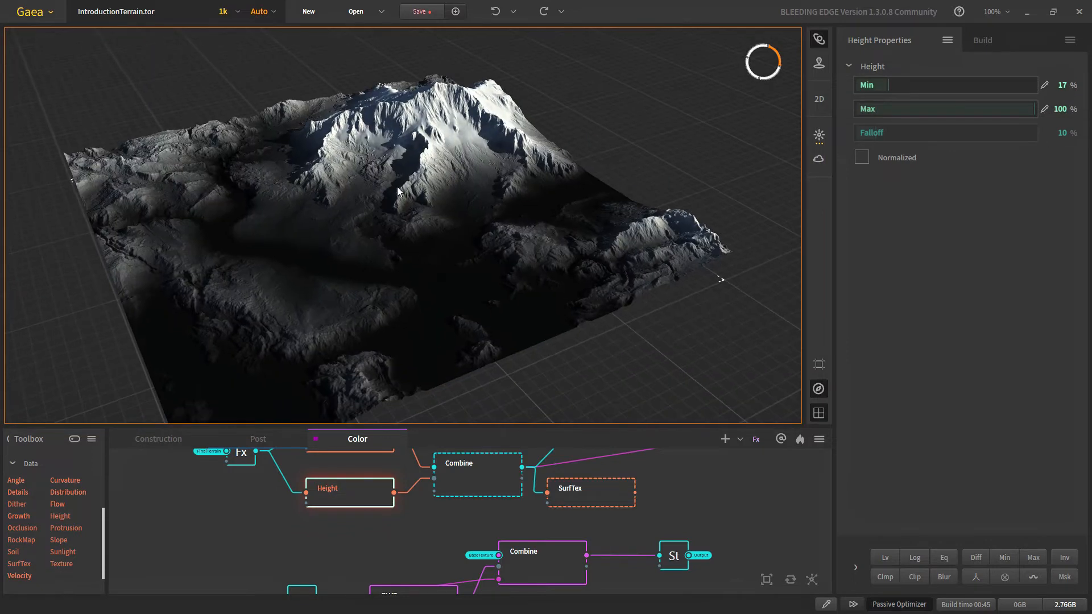
left_click_drag(885, 90, 876, 86)
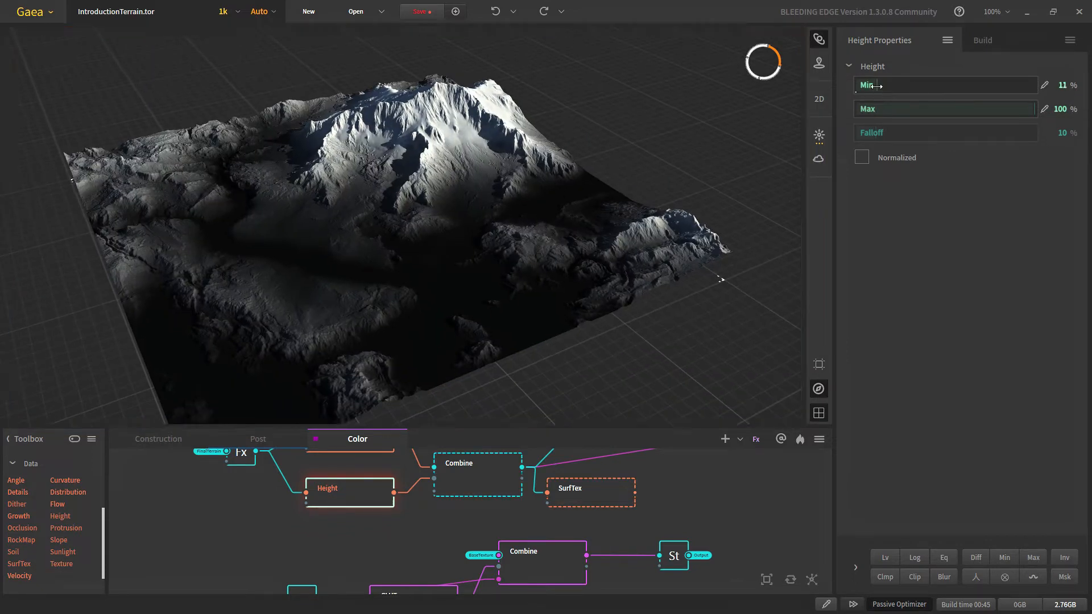
left_click(906, 109)
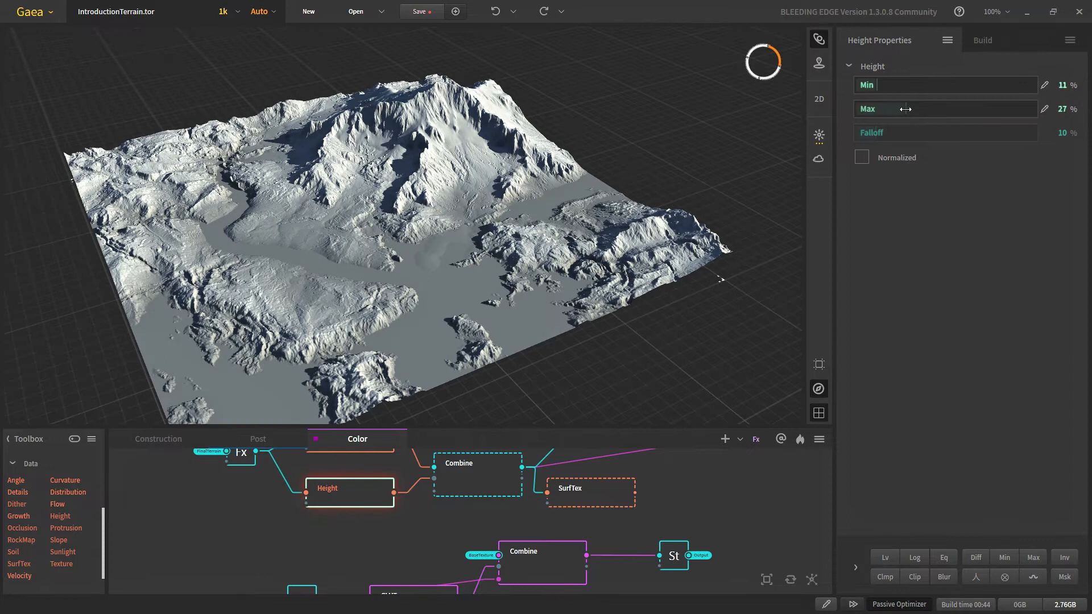
left_click_drag(897, 109, 878, 86)
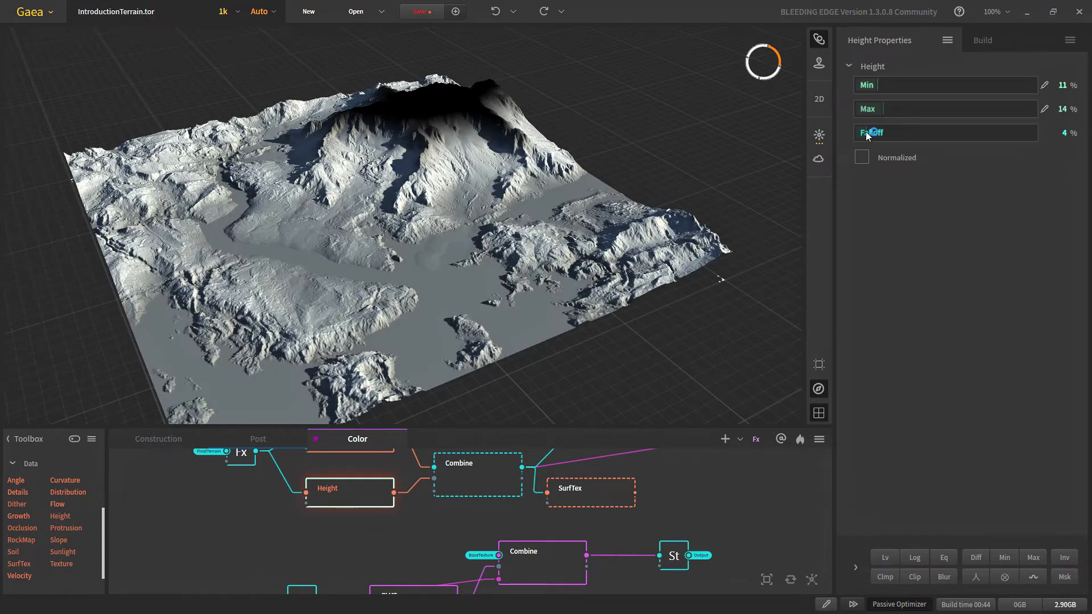
left_click_drag(865, 132, 858, 133)
left_click_drag(882, 89, 875, 88)
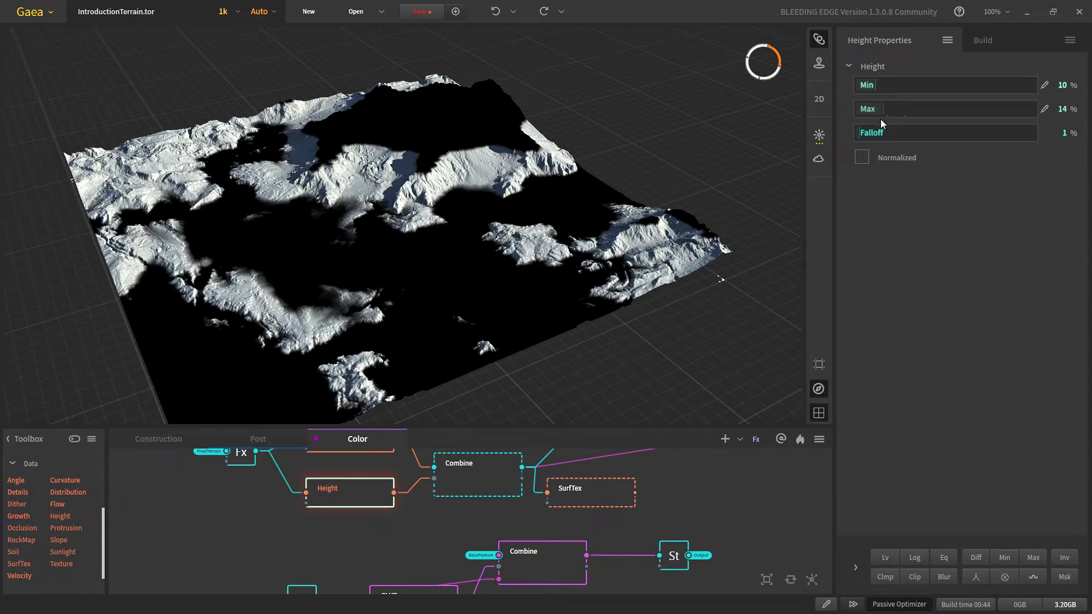
middle_click_drag(490, 501, 463, 545)
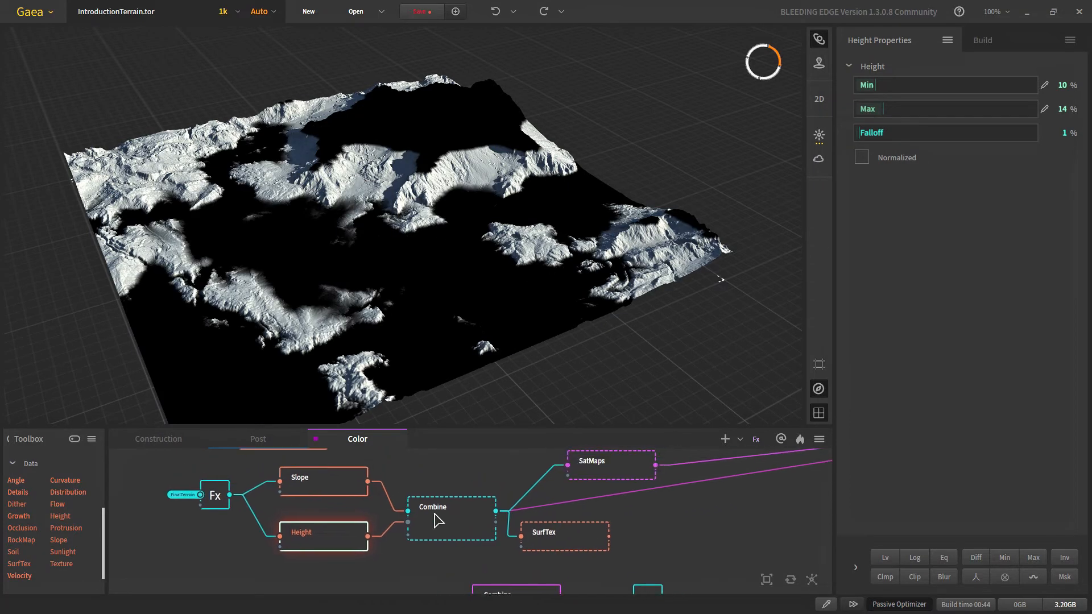
Step: Place SatMaps beside SurfTex and feed SurfTex's output into SatMaps
left_click(436, 516)
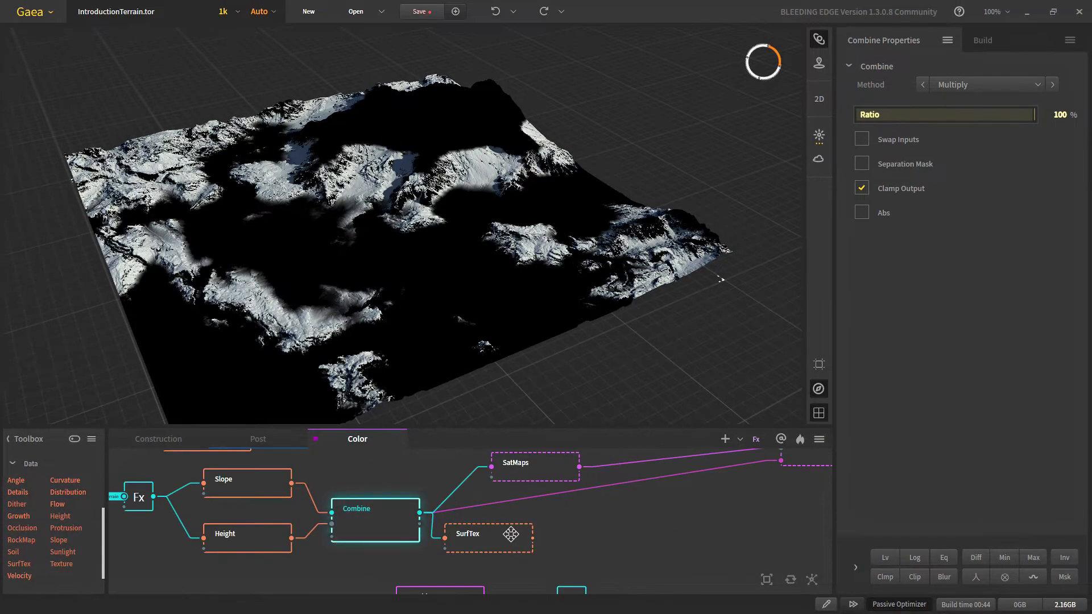
left_click(498, 543)
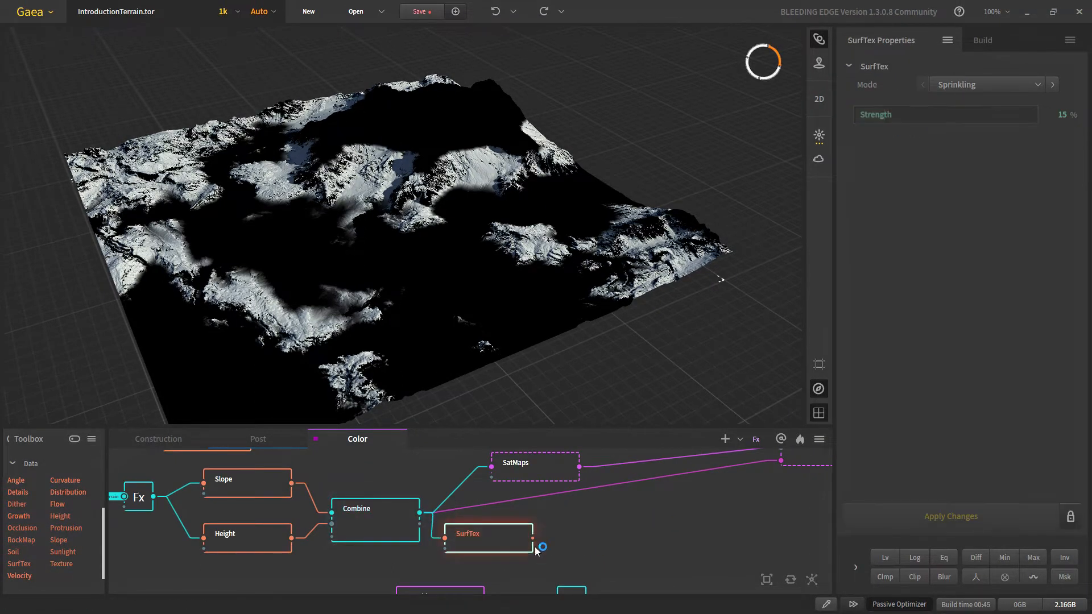
scroll(464, 112, "up", 5)
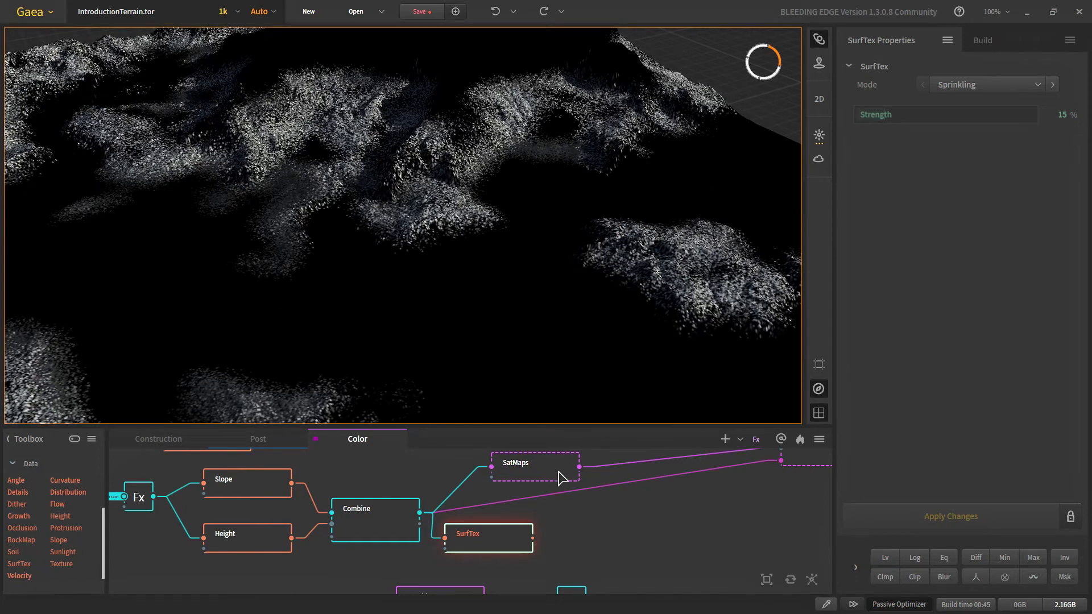
left_click_drag(561, 478, 648, 521)
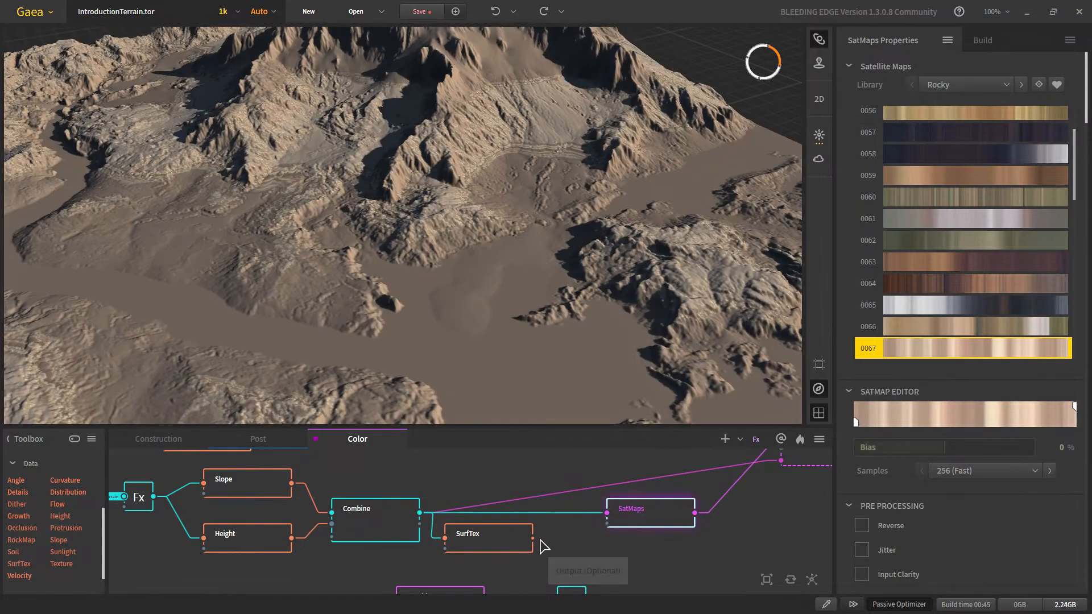
left_click_drag(532, 539, 607, 513)
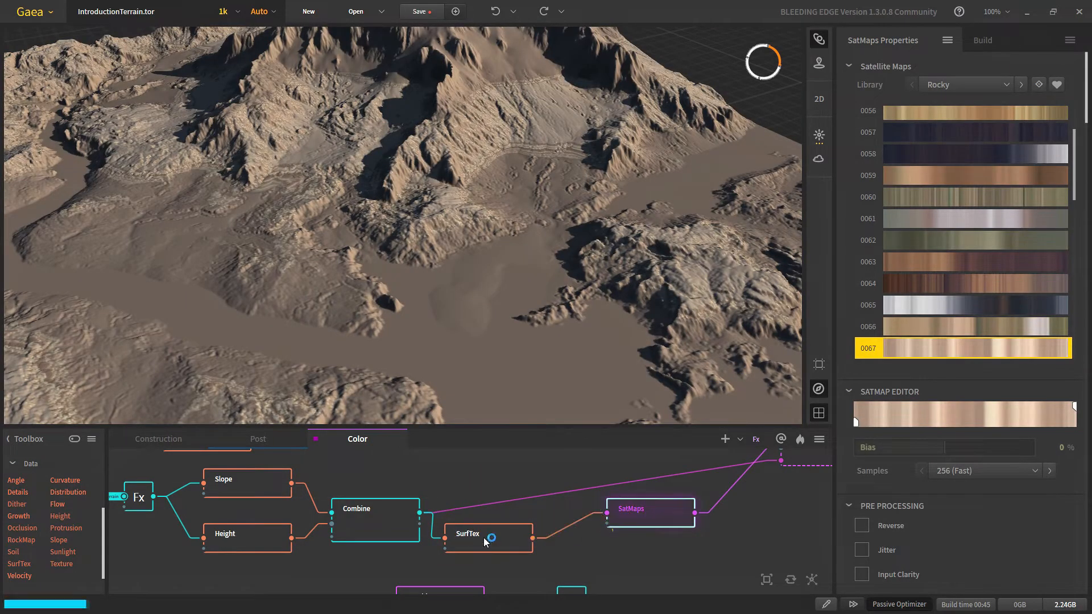
left_click_drag(478, 547, 501, 523)
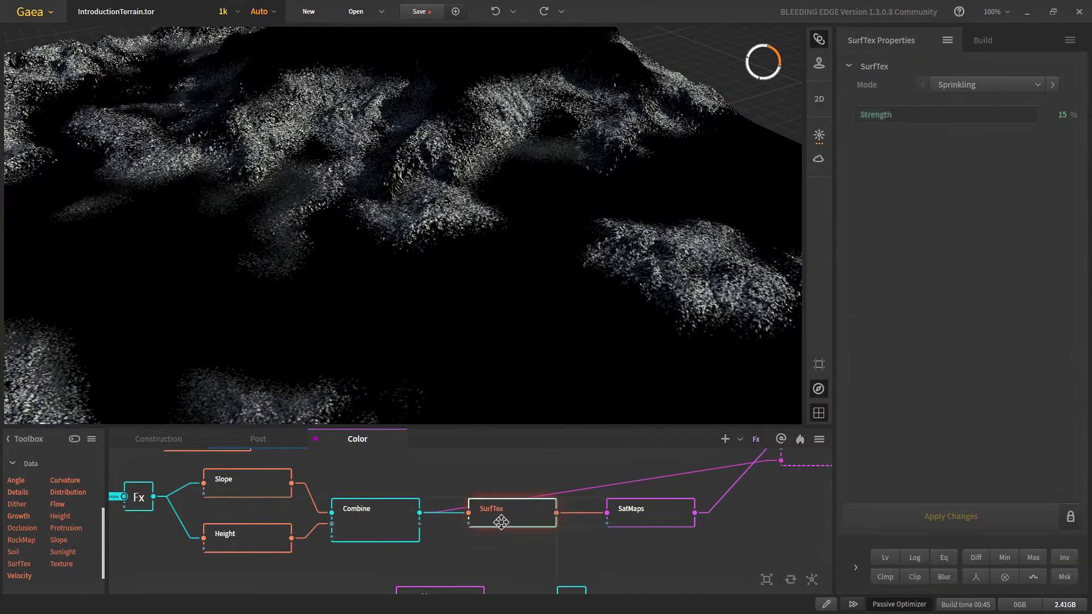
left_click(660, 523)
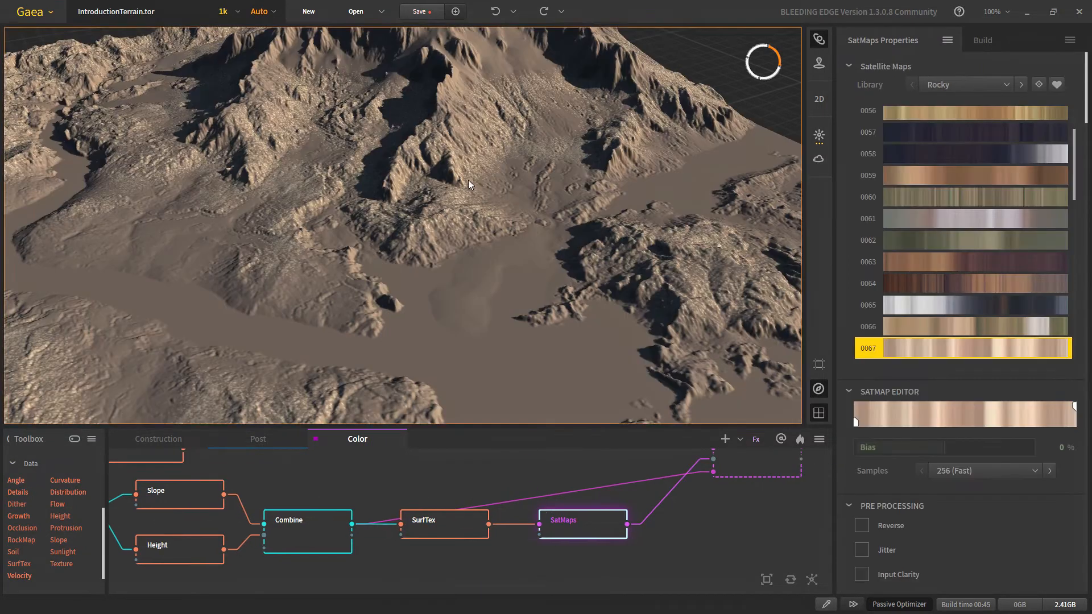
scroll(427, 217, "up", 4)
middle_click_drag(428, 217, 500, 298)
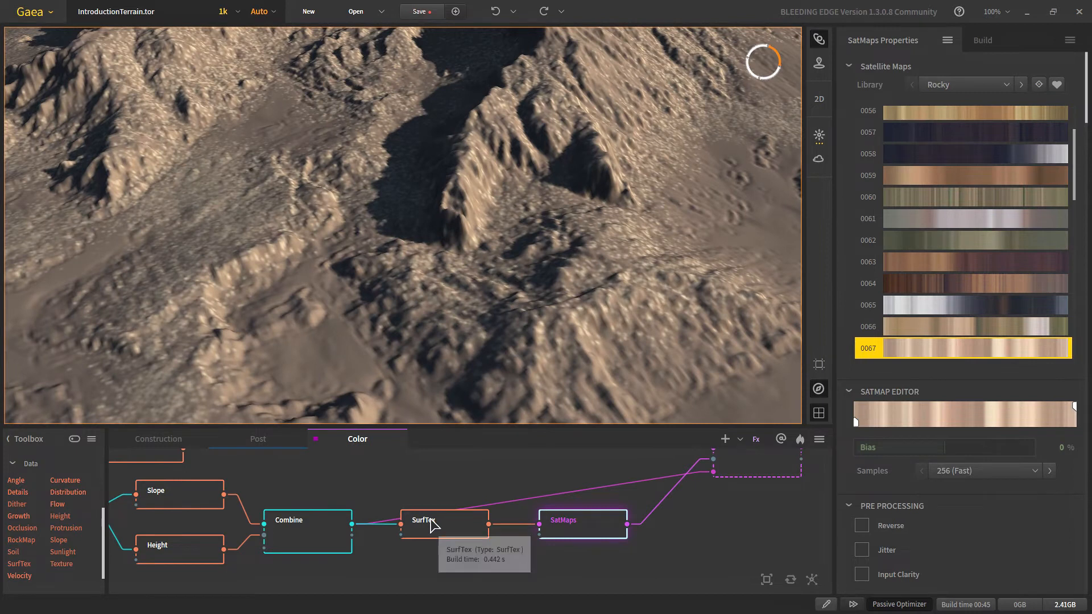
left_click(431, 522)
left_click(599, 536)
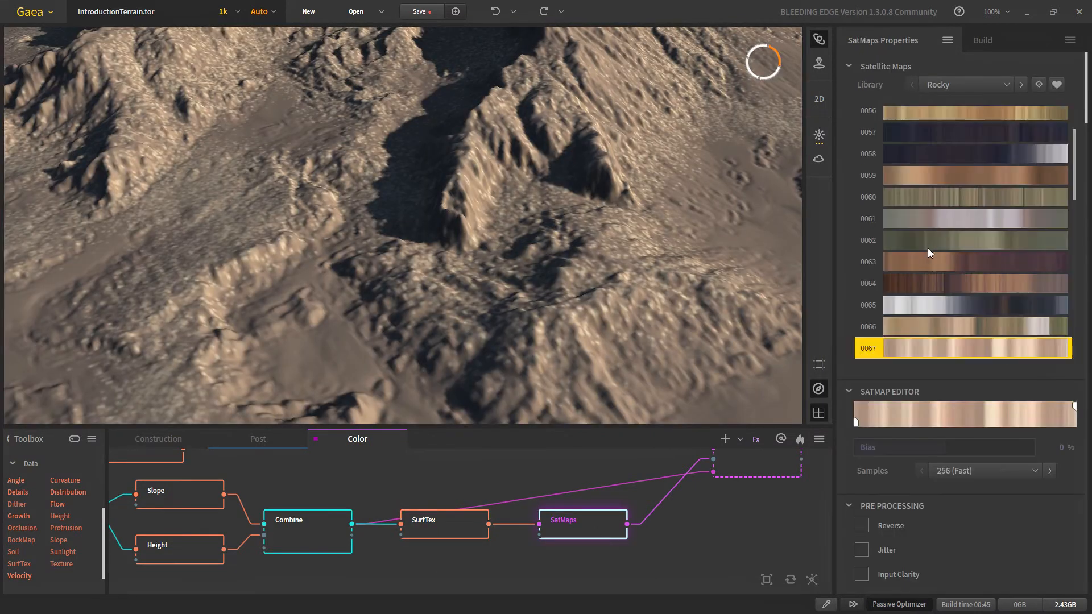
Step: Switch the Rocky satellite map to 0048 after trying 0060
left_click(969, 194)
scroll(425, 267, "down", 3)
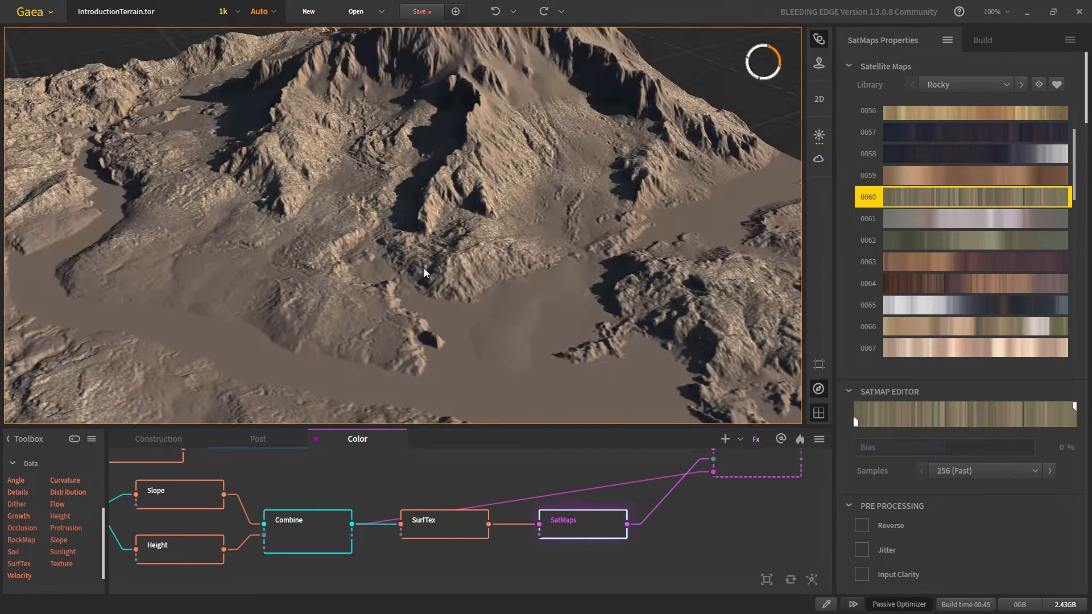
scroll(978, 229, "up", 3)
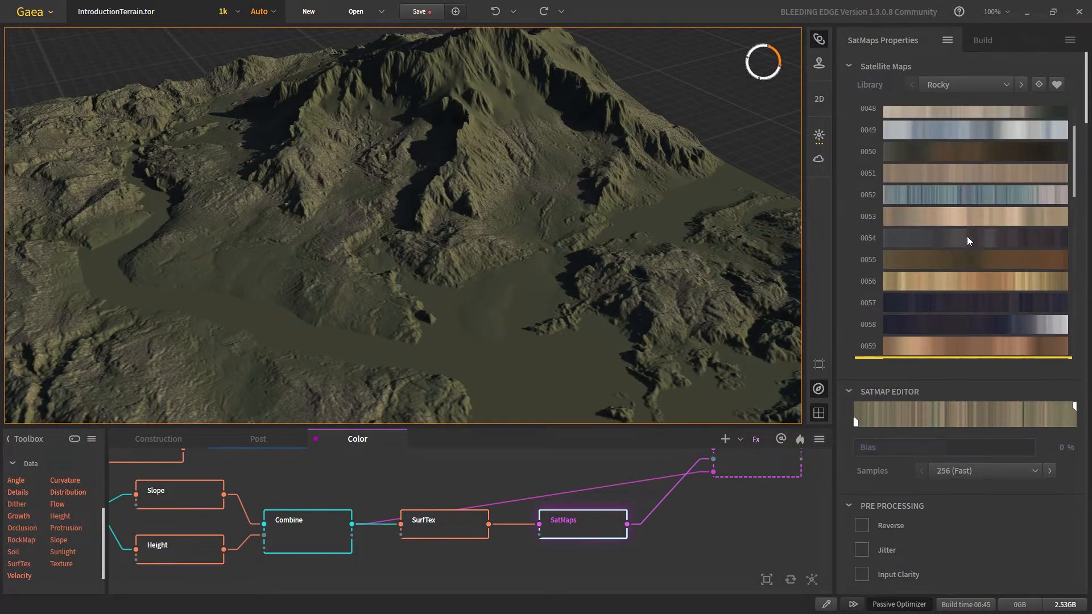
scroll(970, 228, "up", 1)
left_click(968, 174)
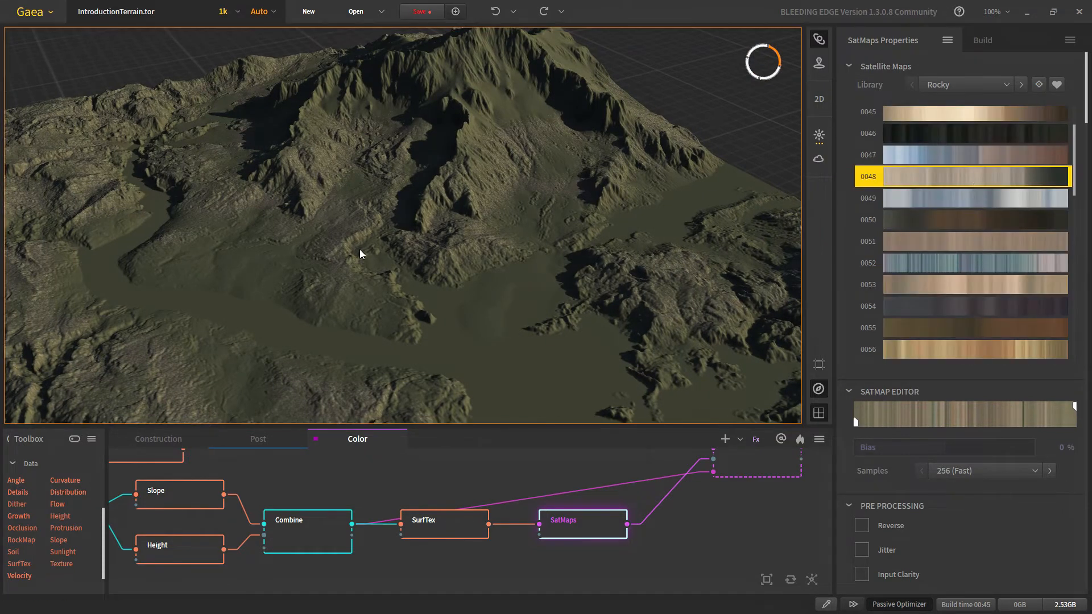
scroll(377, 257, "down", 4)
scroll(384, 242, "up", 5)
scroll(460, 252, "up", 4)
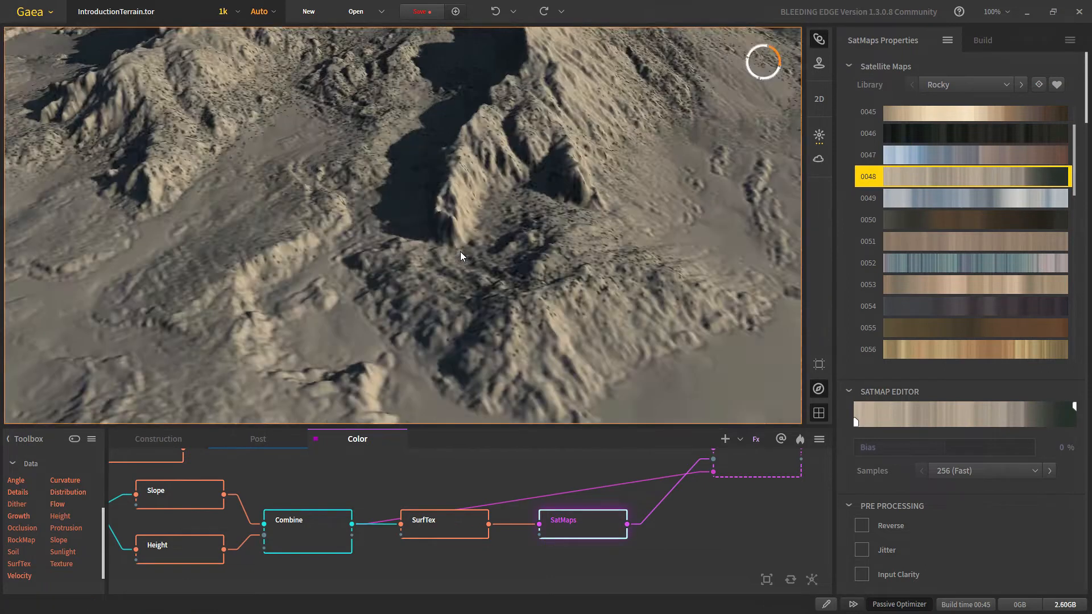
scroll(460, 253, "down", 6)
Step: Connect the coloured output into the downstream Combine node
left_click_drag(738, 484, 573, 559)
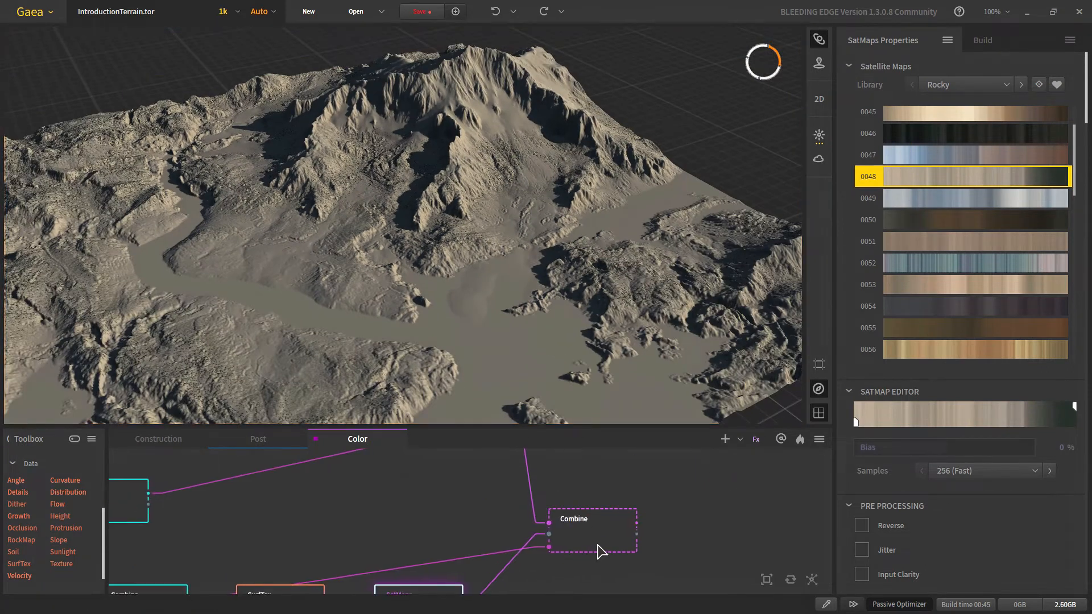
left_click(578, 546)
middle_click_drag(379, 528, 371, 515)
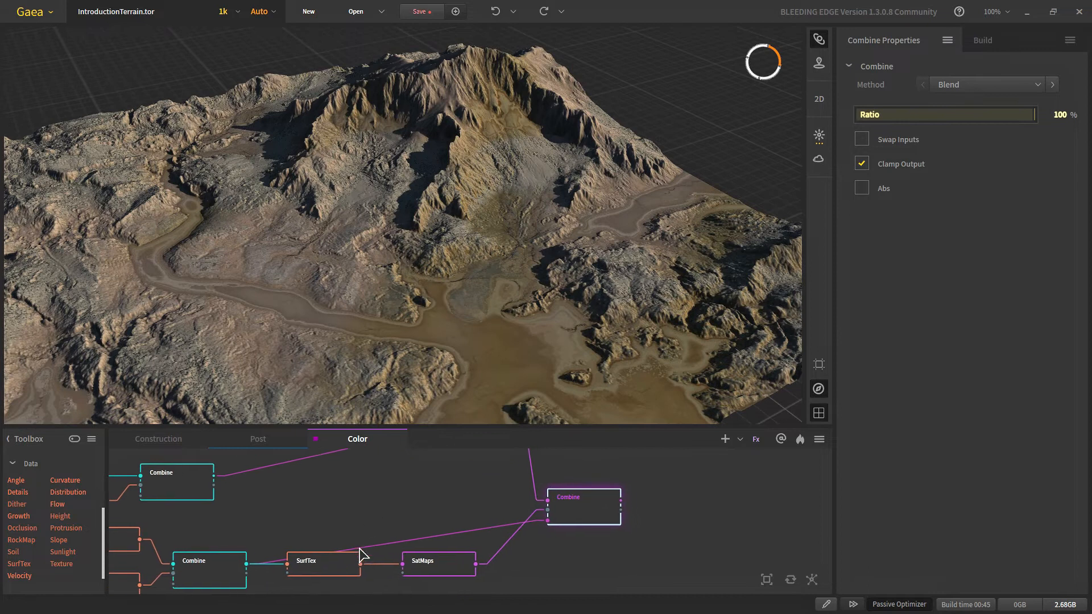
left_click_drag(360, 565, 548, 520)
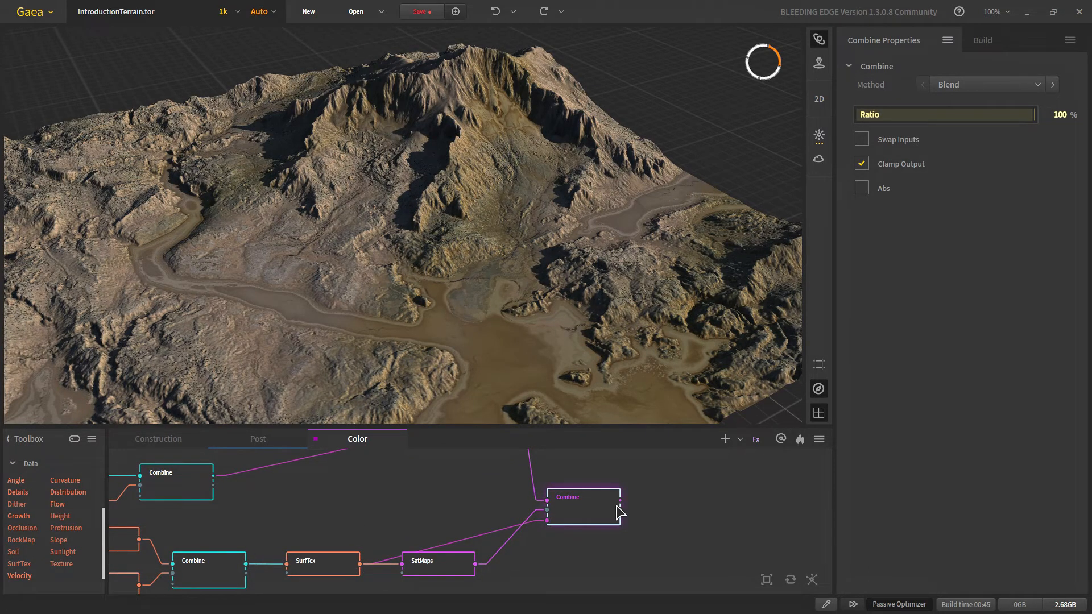
scroll(253, 220, "up", 5)
middle_click_drag(254, 220, 344, 363)
scroll(475, 488, "down", 4)
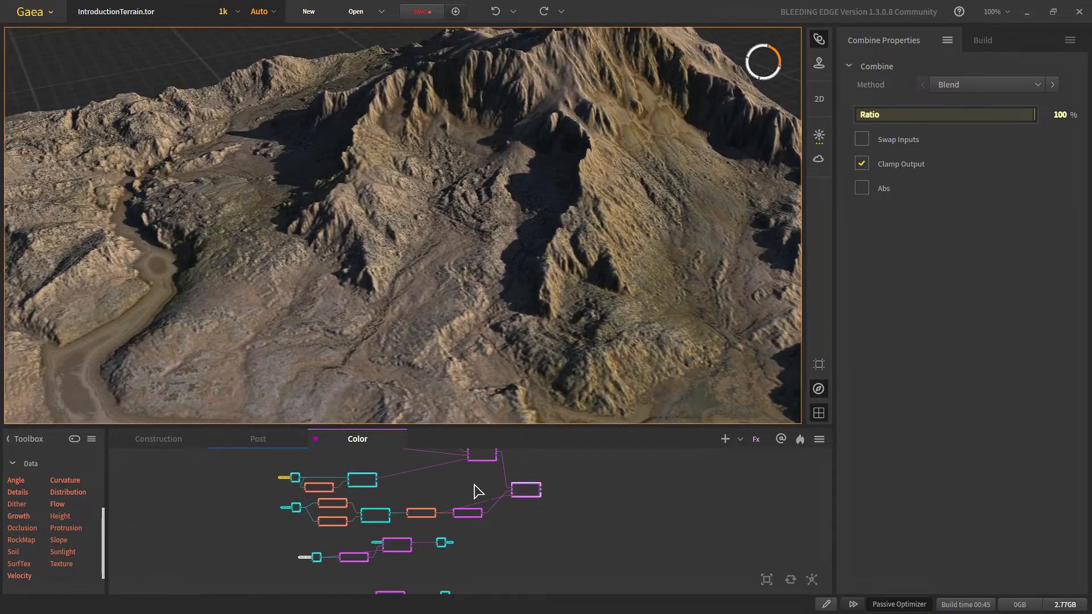
scroll(439, 524, "up", 6)
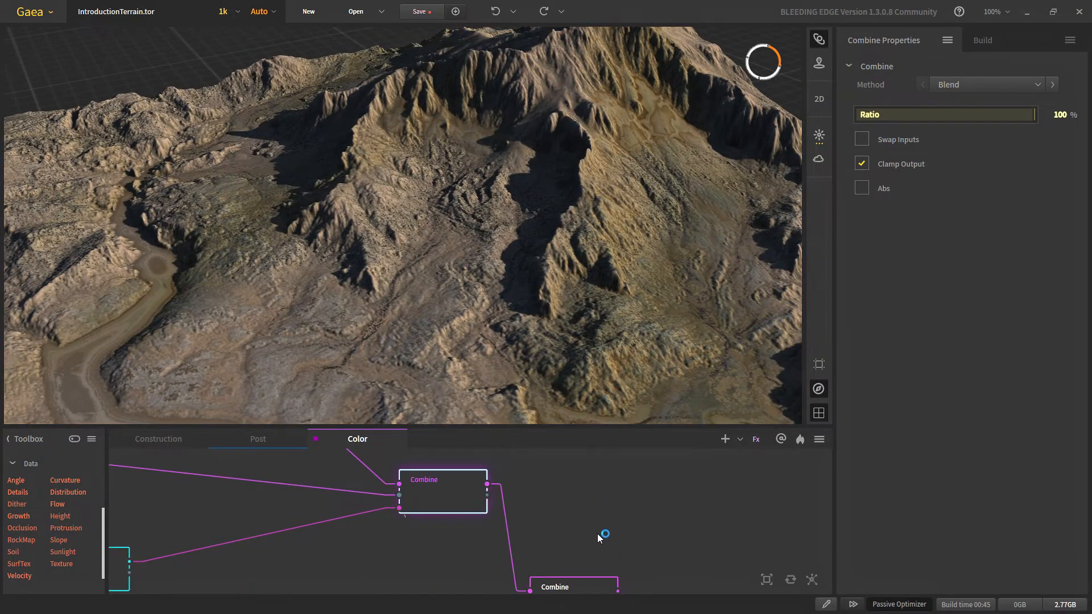
Step: Select the lower Combine node and inspect its result by zooming around the mountain
middle_click_drag(604, 557, 592, 527)
left_click(576, 569)
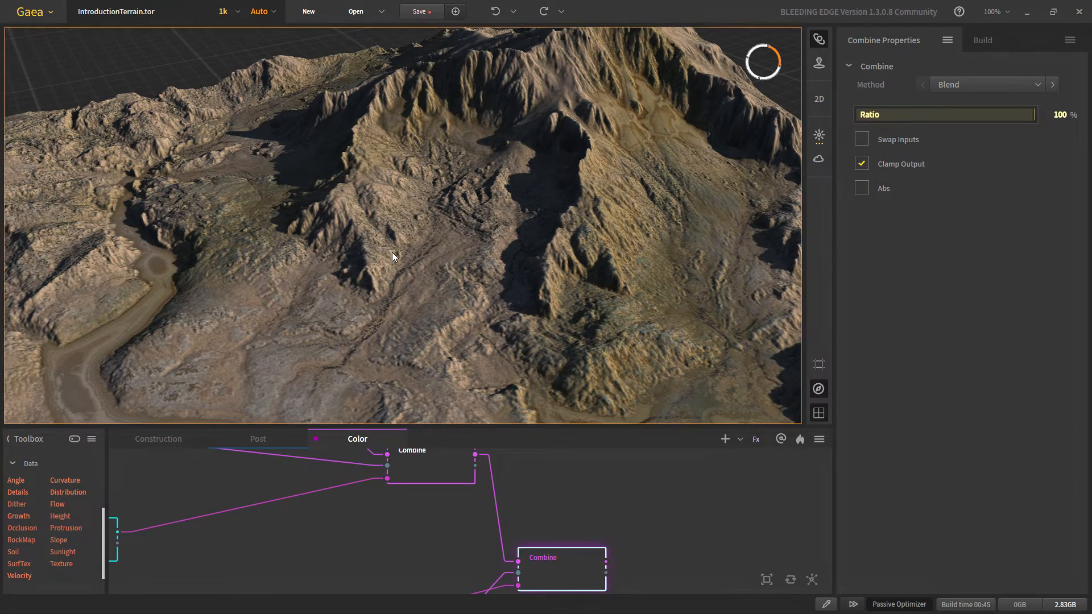
right_click_drag(391, 251, 384, 193)
right_click_drag(471, 235, 612, 305)
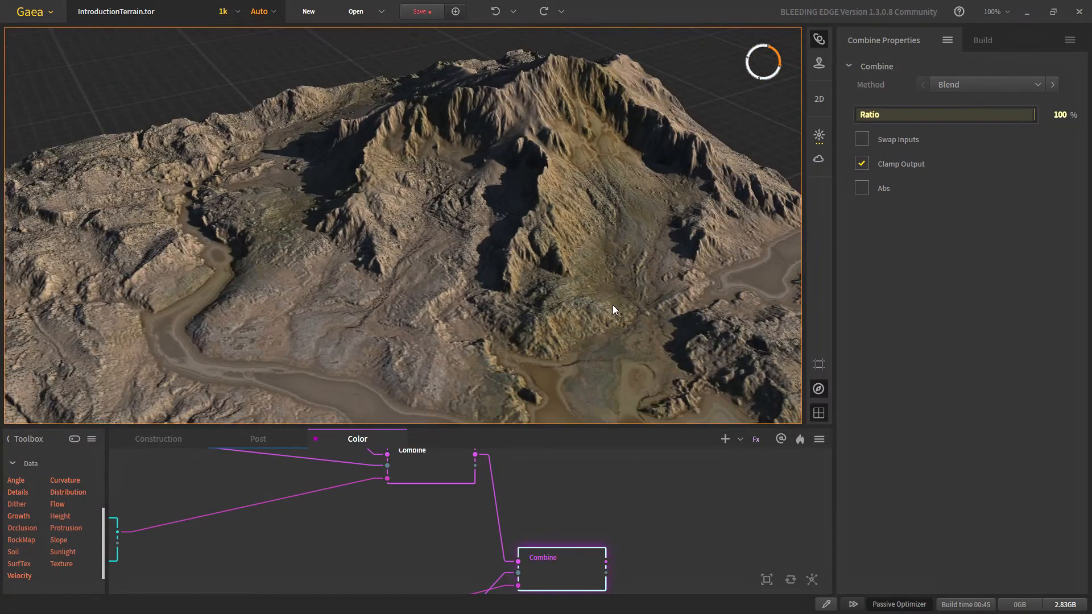
scroll(585, 528, "down", 7)
scroll(586, 533, "up", 4)
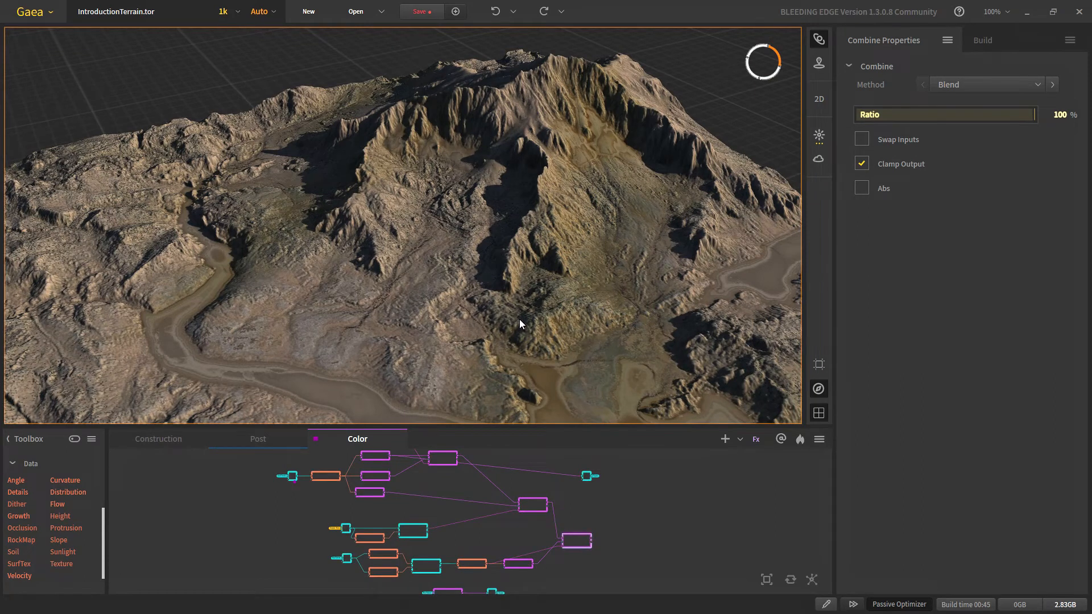
scroll(501, 322, "down", 6)
scroll(469, 320, "up", 4)
scroll(467, 317, "down", 2)
scroll(466, 313, "up", 4)
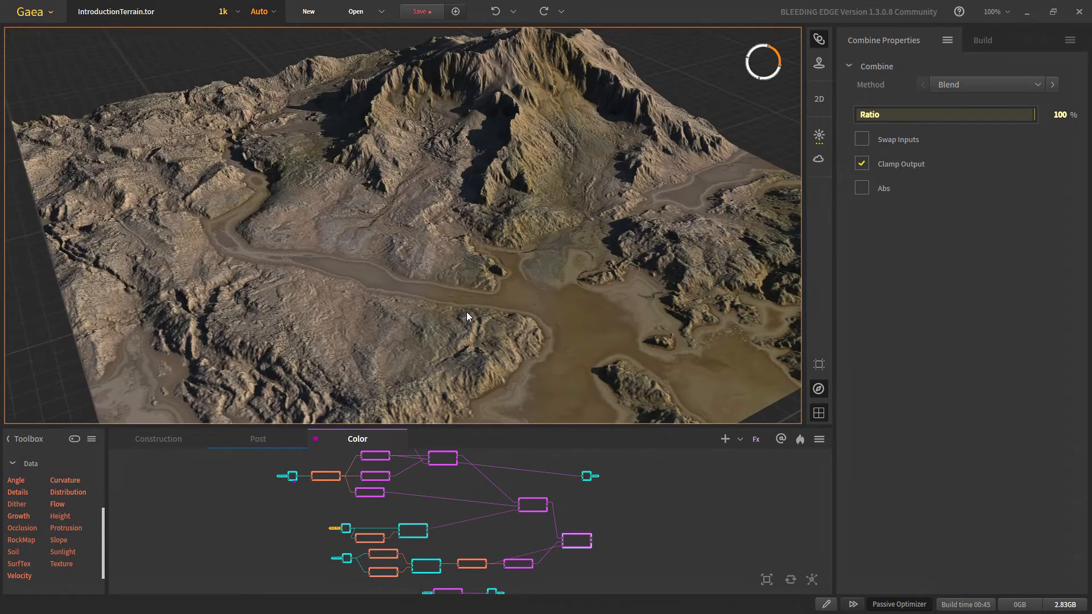
scroll(449, 301, "down", 4)
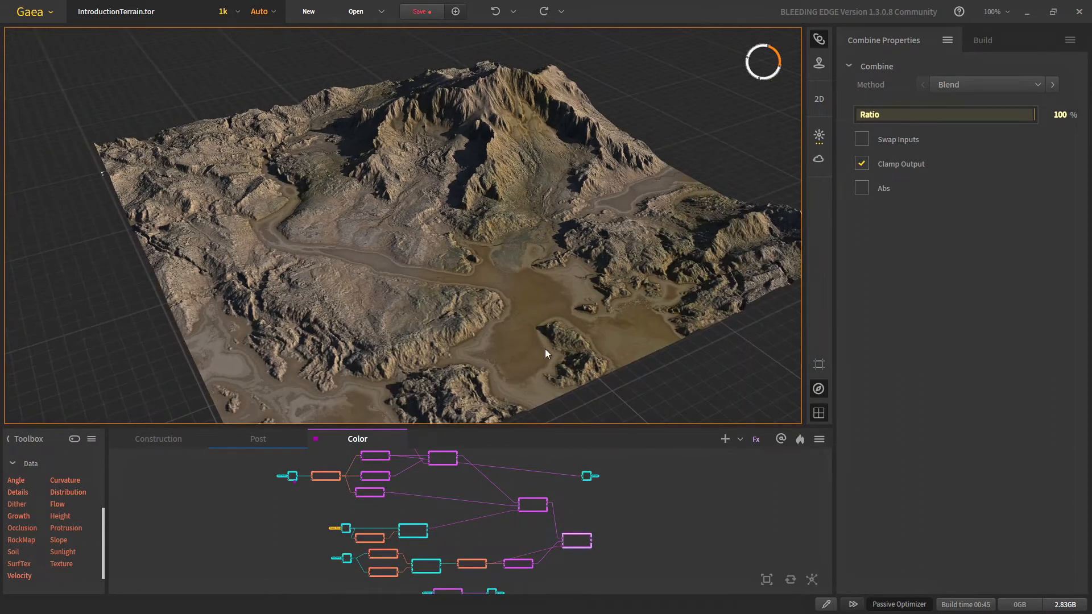
scroll(476, 287, "up", 4)
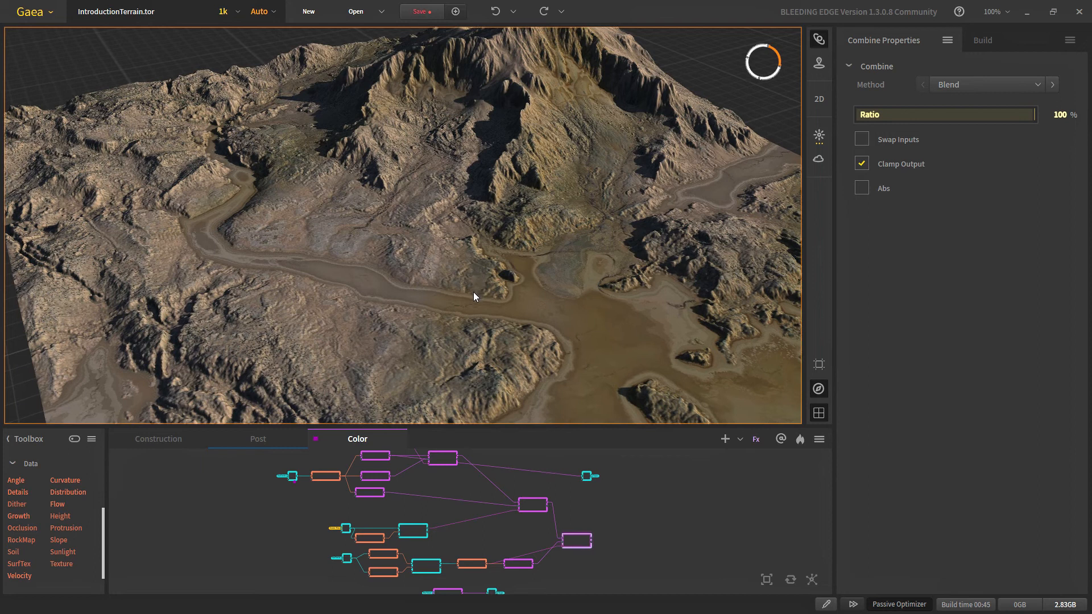
middle_click_drag(473, 292, 474, 299)
scroll(472, 302, "up", 3)
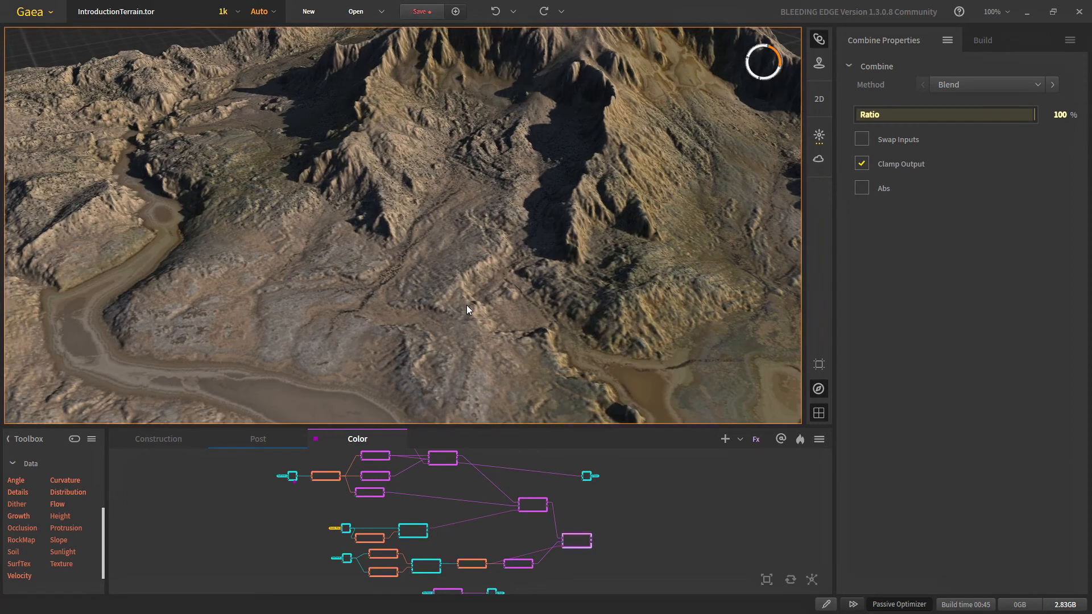
scroll(420, 573, "up", 2)
scroll(419, 573, "up", 1)
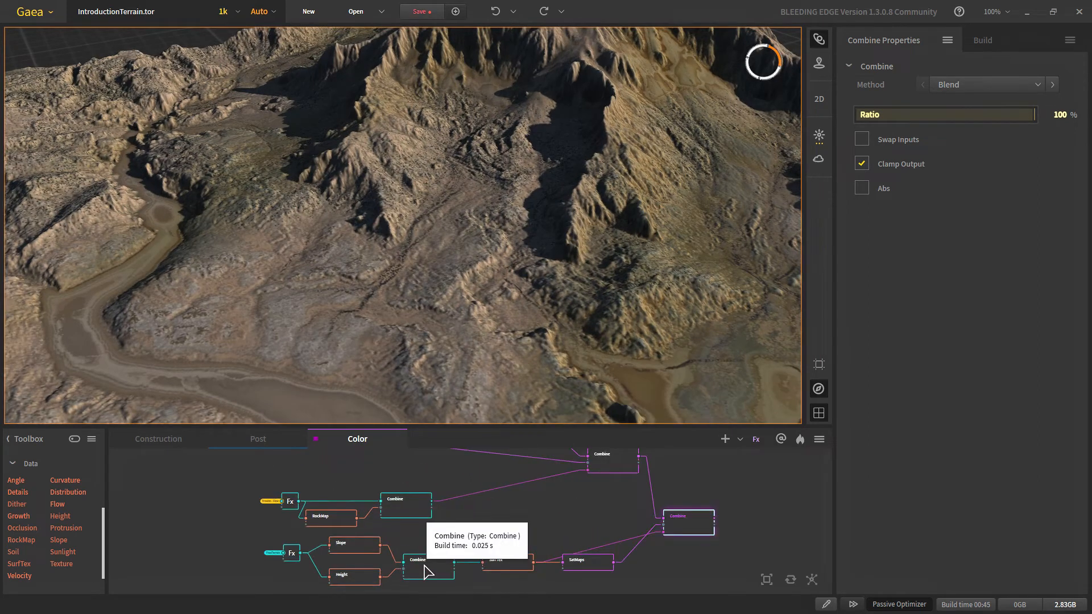
scroll(420, 289, "down", 3)
scroll(426, 292, "up", 2)
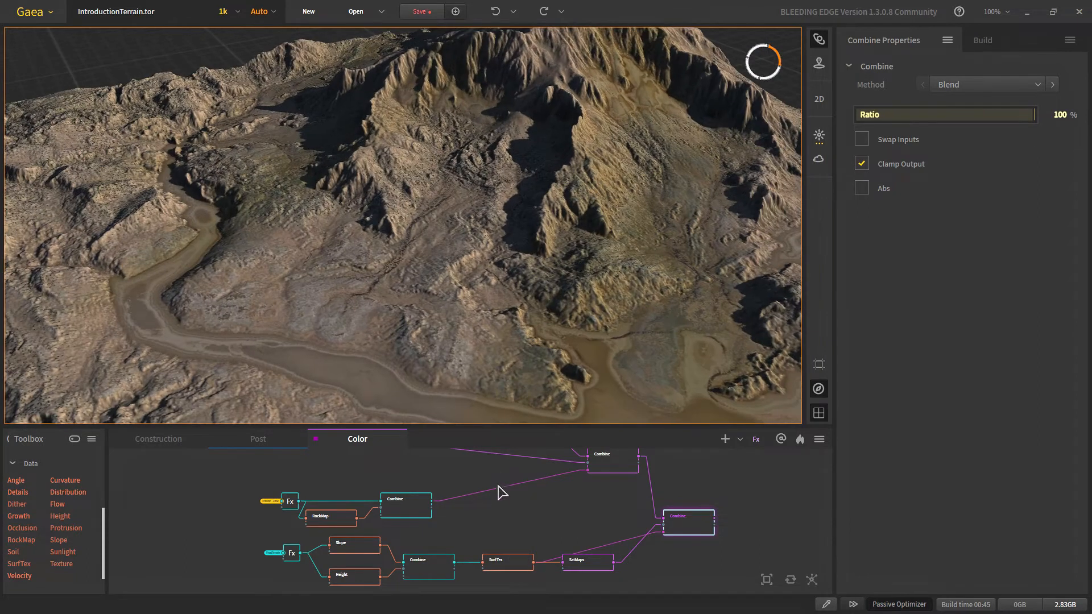
scroll(491, 543, "down", 3)
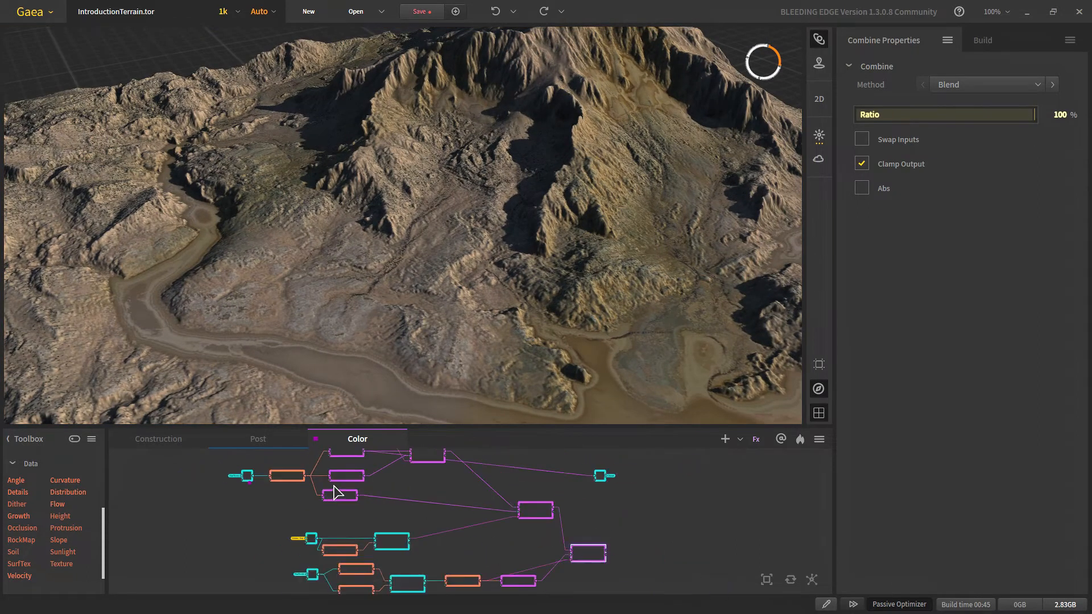
scroll(296, 491, "up", 3)
Step: Preview the Texture node's grey output, then the final combined coloured terrain
left_click(271, 472)
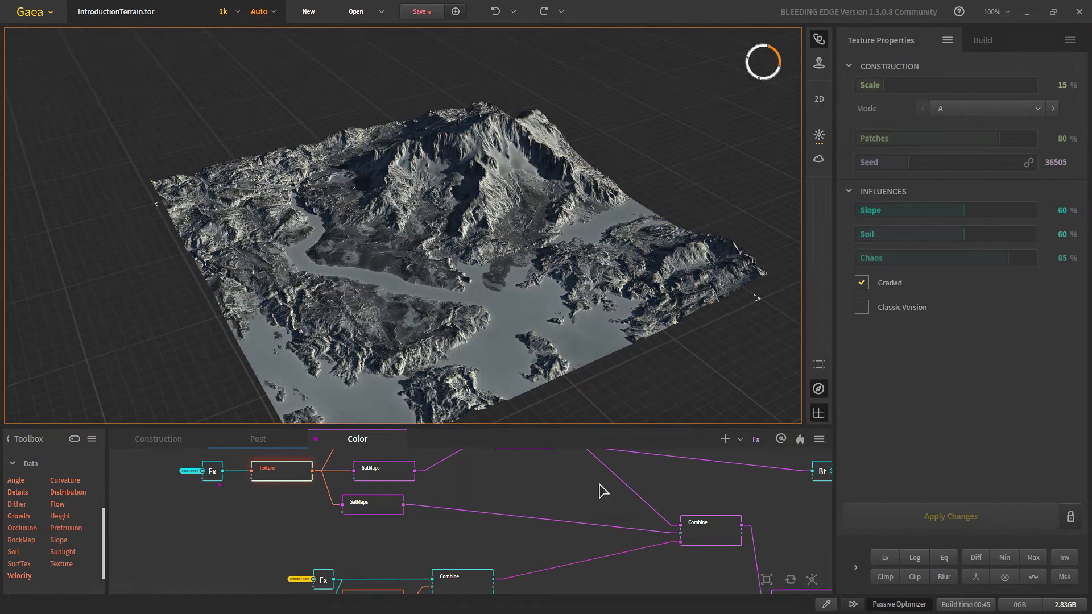
middle_click_drag(716, 542, 493, 424)
left_click(562, 505)
Step: Save the project and look over the coloured terrain in the 3D view
left_click(421, 11)
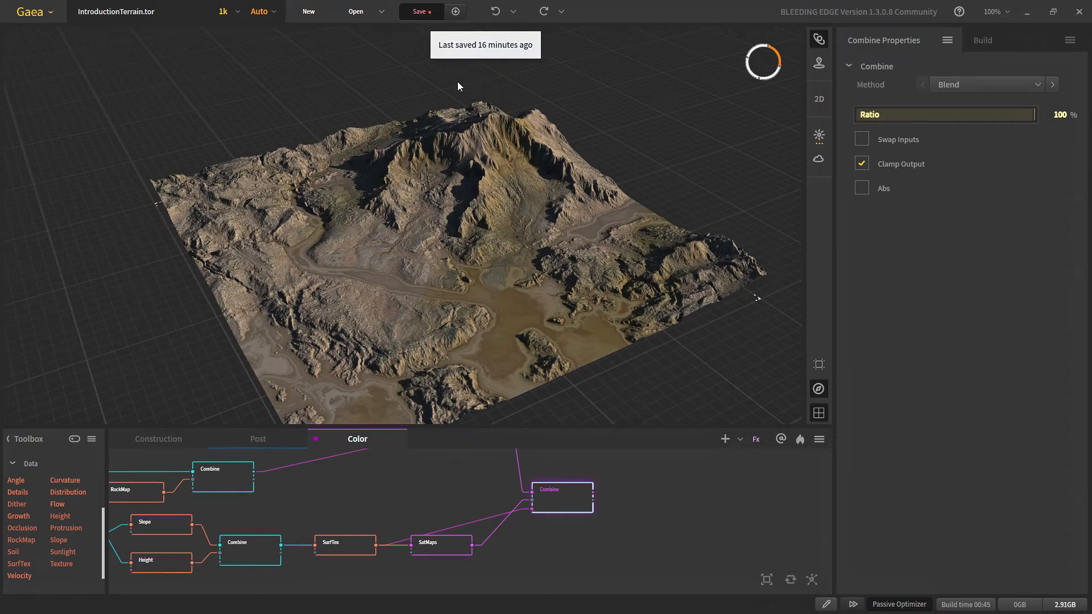
scroll(440, 336, "up", 5)
middle_click_drag(416, 360, 401, 332)
scroll(348, 317, "up", 3)
scroll(402, 333, "down", 5)
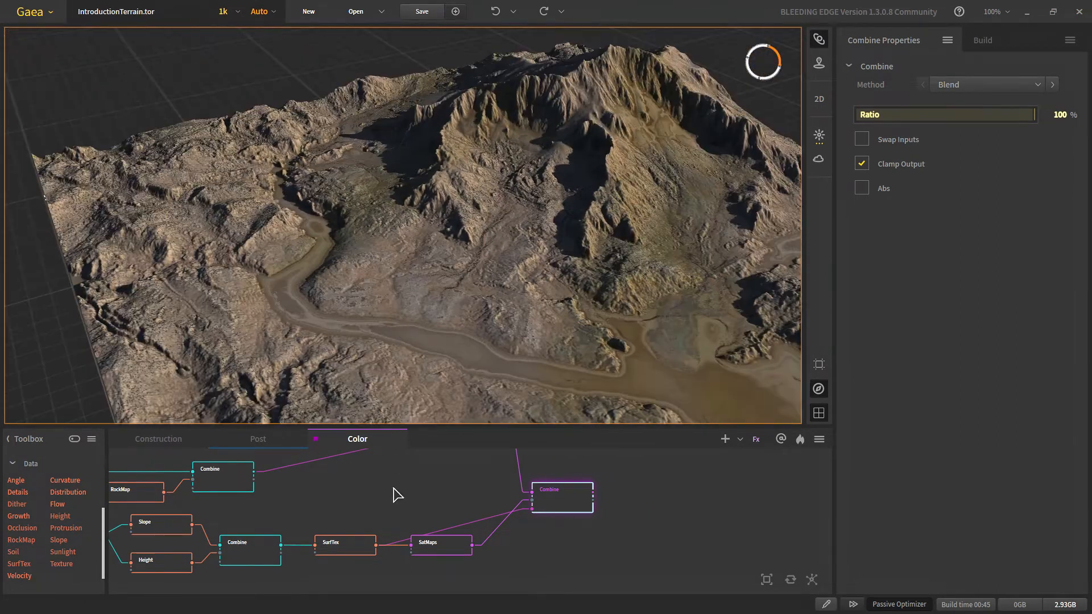
middle_click_drag(552, 285, 522, 275)
Step: Reframe the node graph to show the whole colour network
scroll(605, 508, "down", 4)
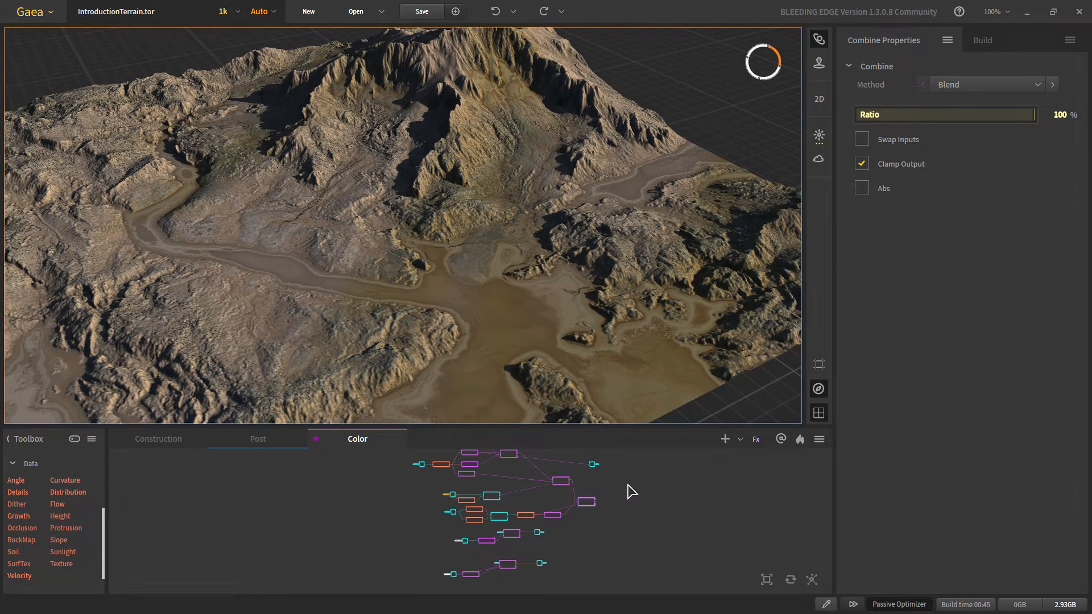
middle_click_drag(626, 490, 611, 492)
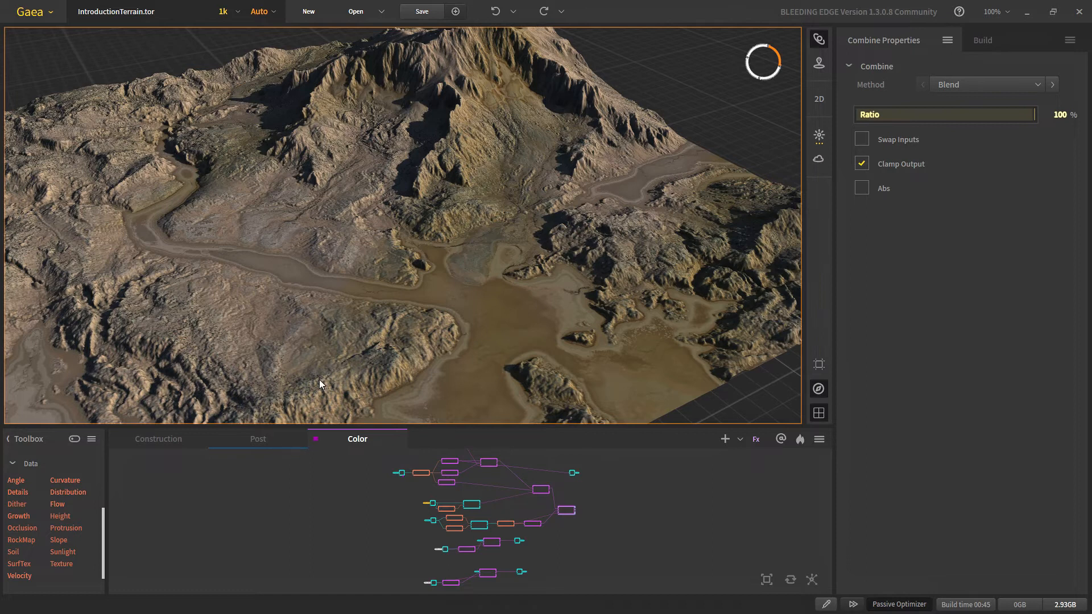
scroll(418, 215, "down", 4)
scroll(440, 179, "up", 3)
scroll(439, 180, "down", 4)
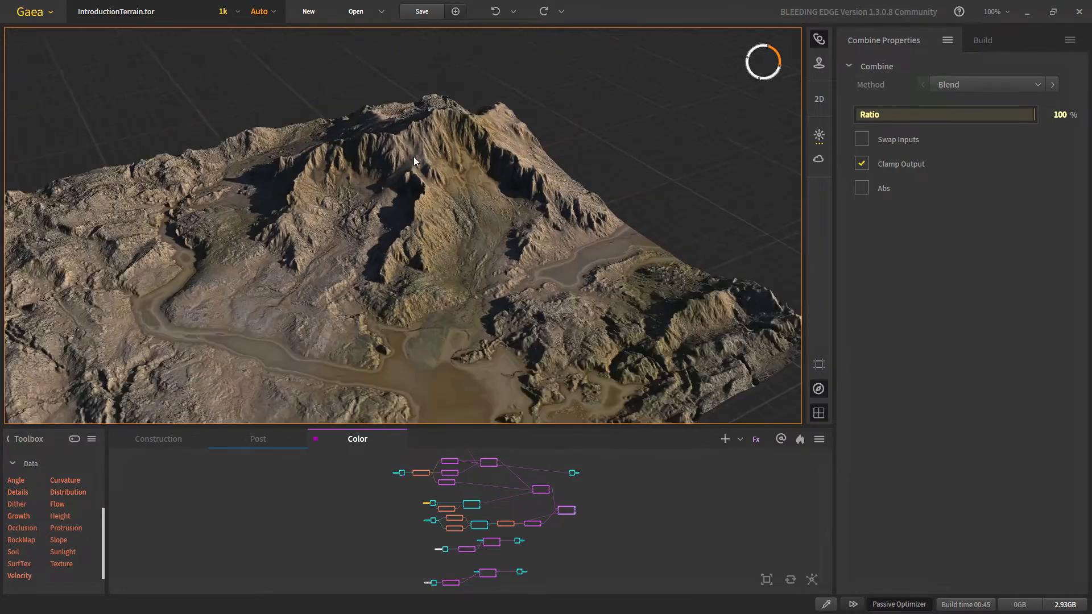
scroll(432, 296, "down", 3)
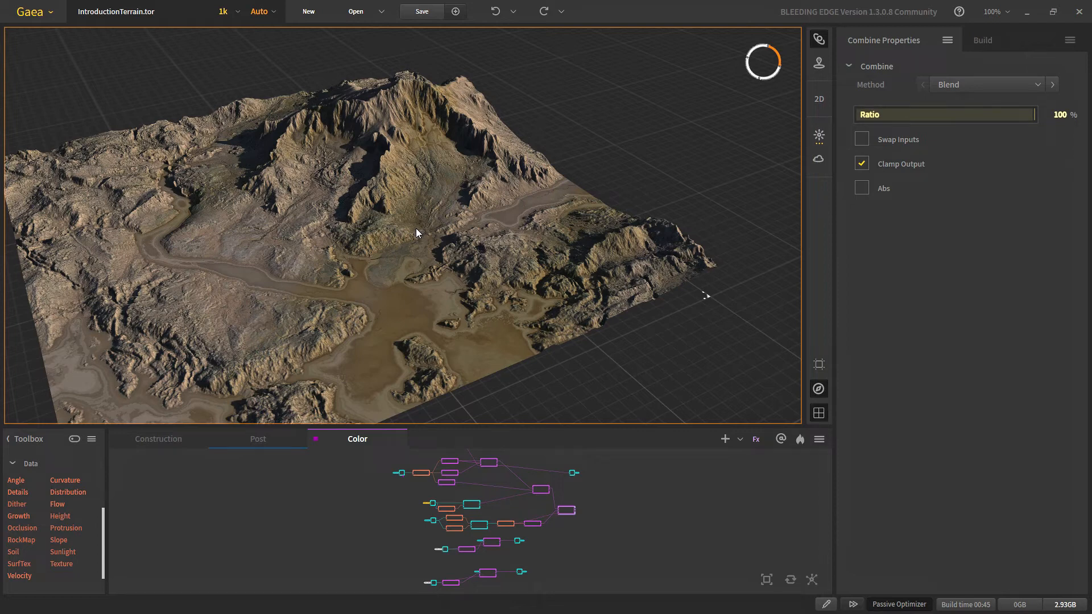
middle_click_drag(519, 545, 508, 531)
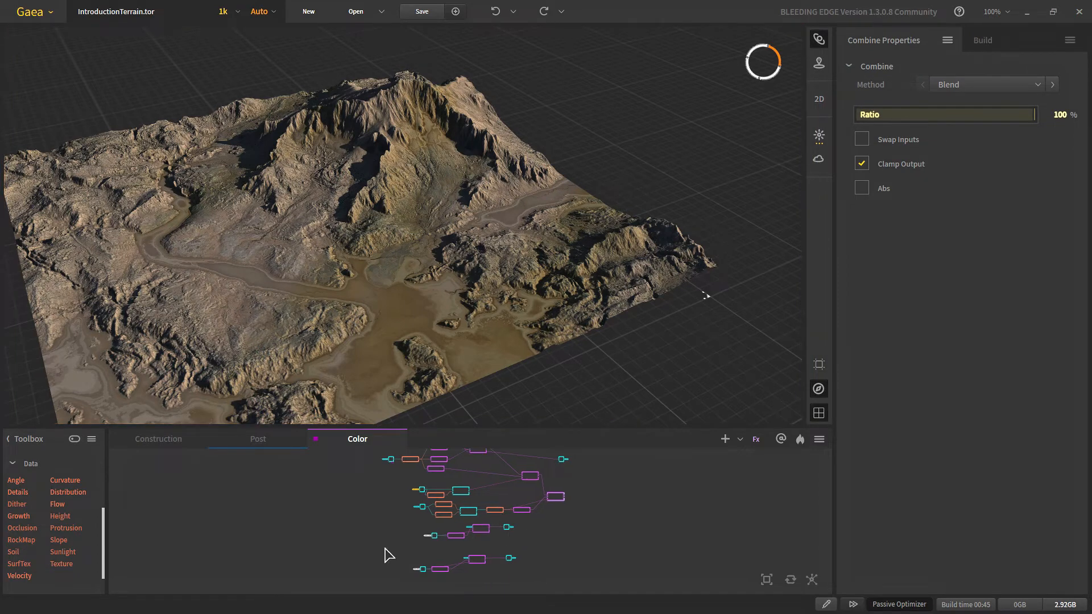
middle_click_drag(537, 489, 529, 511)
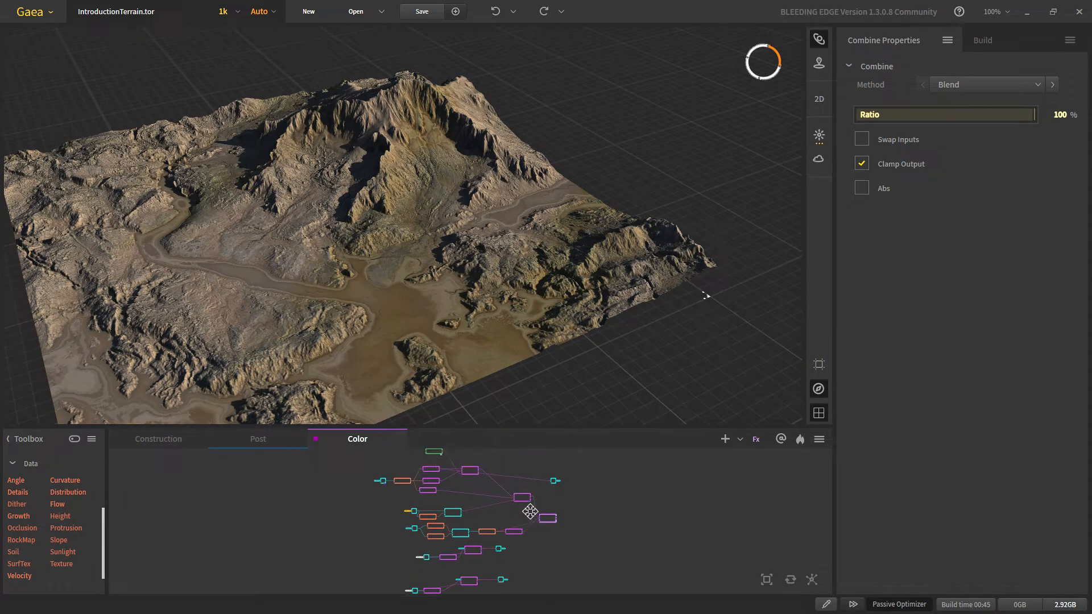
scroll(535, 488, "up", 2)
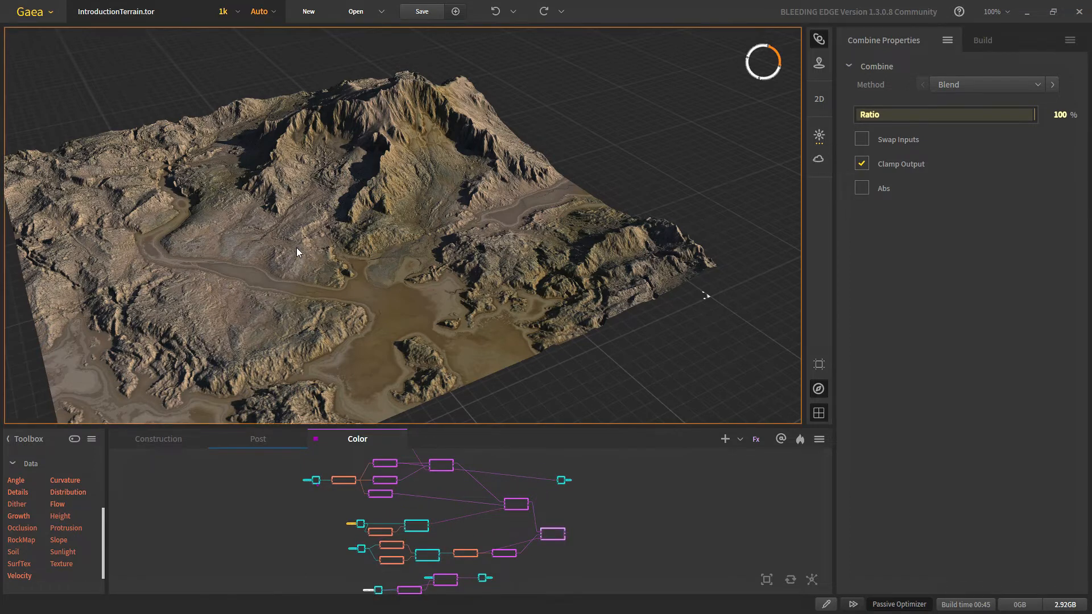
scroll(297, 249, "up", 3)
middle_click_drag(448, 489, 446, 503)
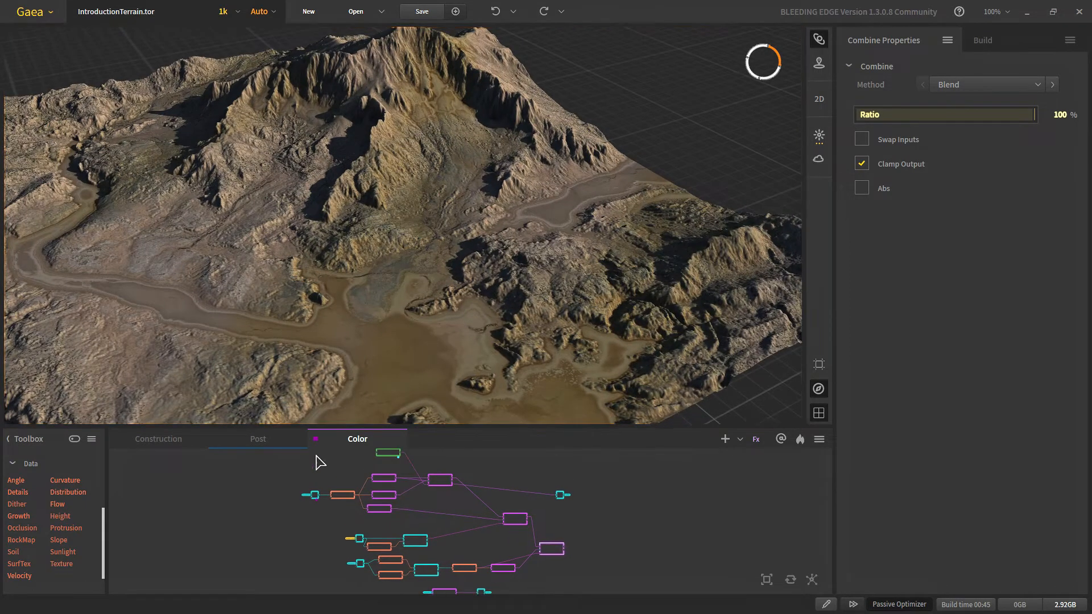
Step: Switch to the Post graph and preview the Snowfall node on the terrain
left_click(274, 446)
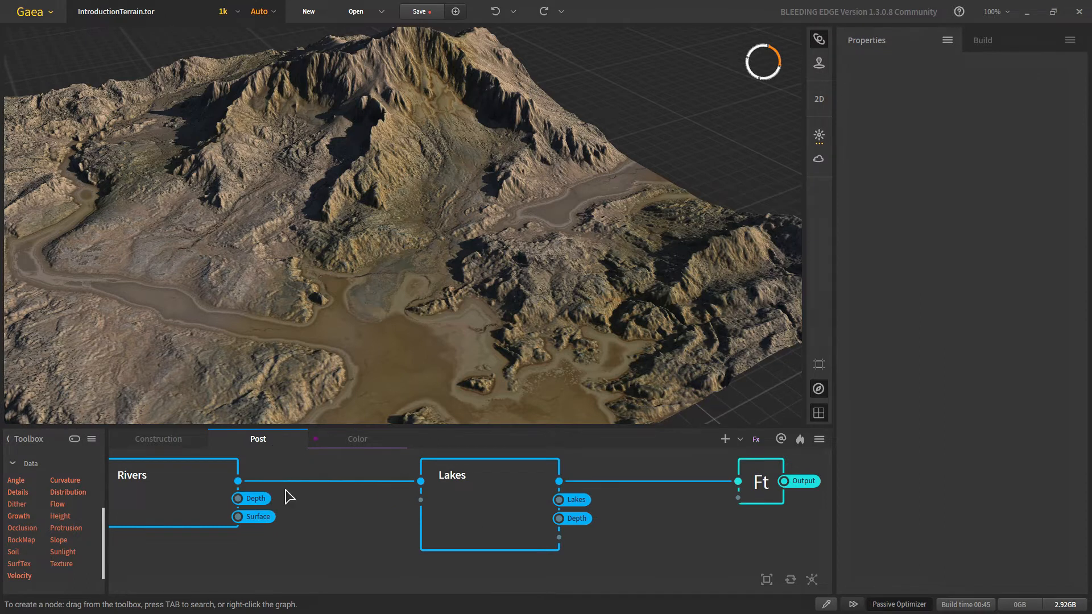
scroll(286, 497, "down", 3)
middle_click_drag(278, 498, 335, 503)
middle_click_drag(131, 522, 339, 512)
scroll(425, 200, "down", 3)
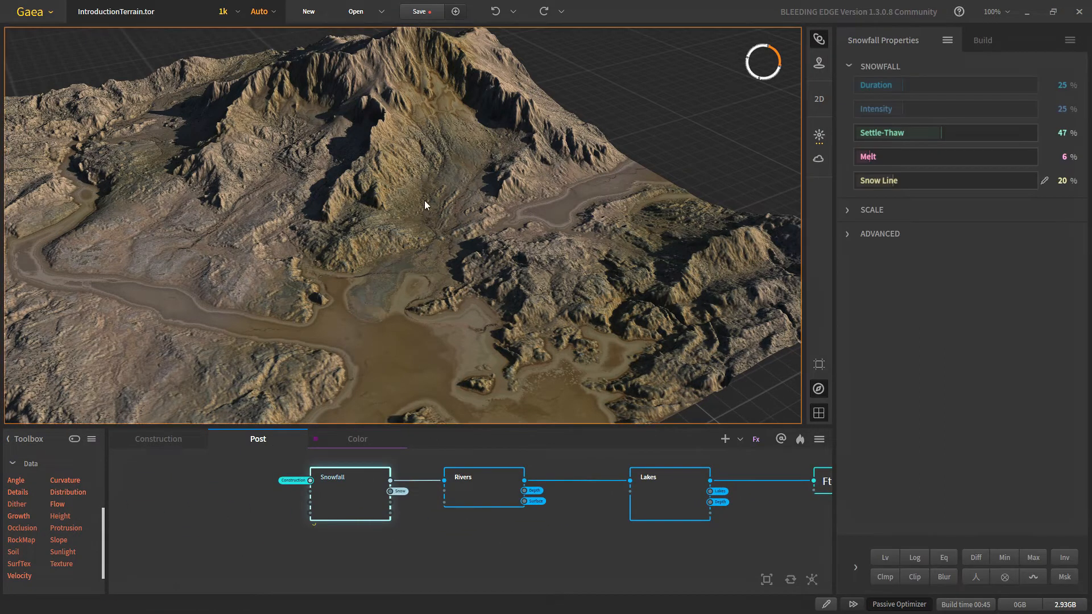
scroll(429, 166, "up", 5)
middle_click_drag(429, 166, 428, 197)
Step: Zoom and pan the 3D view around the snow-capped peak and flat valley
scroll(426, 188, "up", 5)
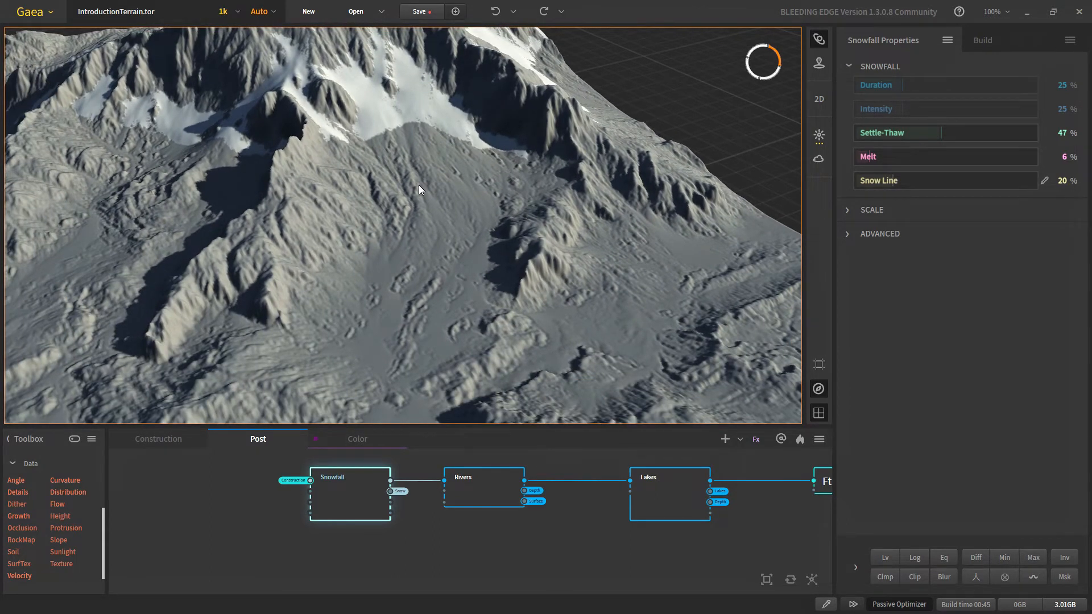
scroll(418, 185, "down", 3)
scroll(419, 186, "up", 2)
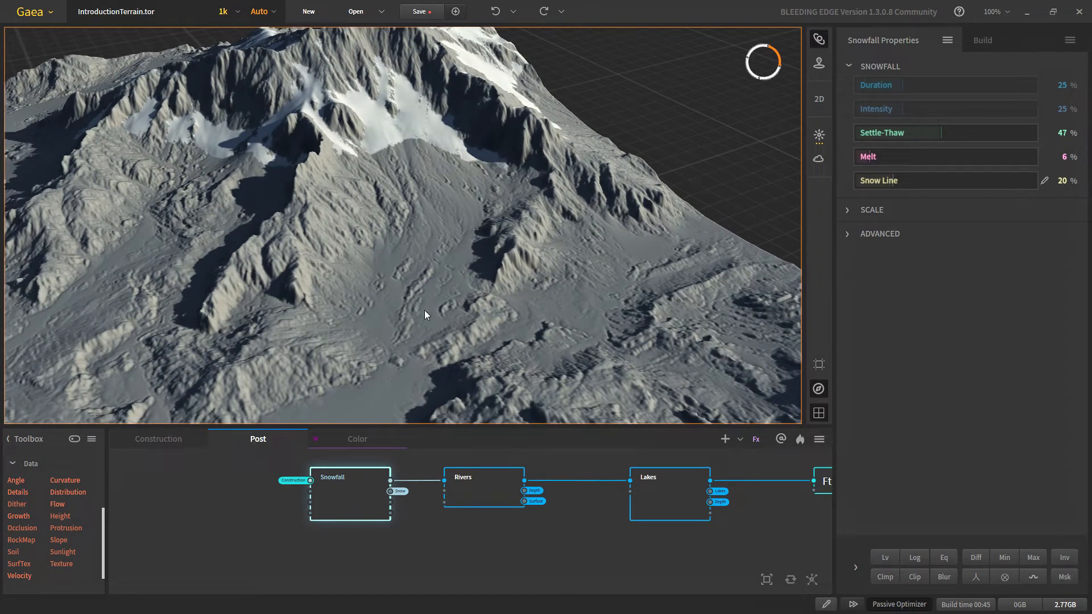
scroll(432, 336, "down", 3)
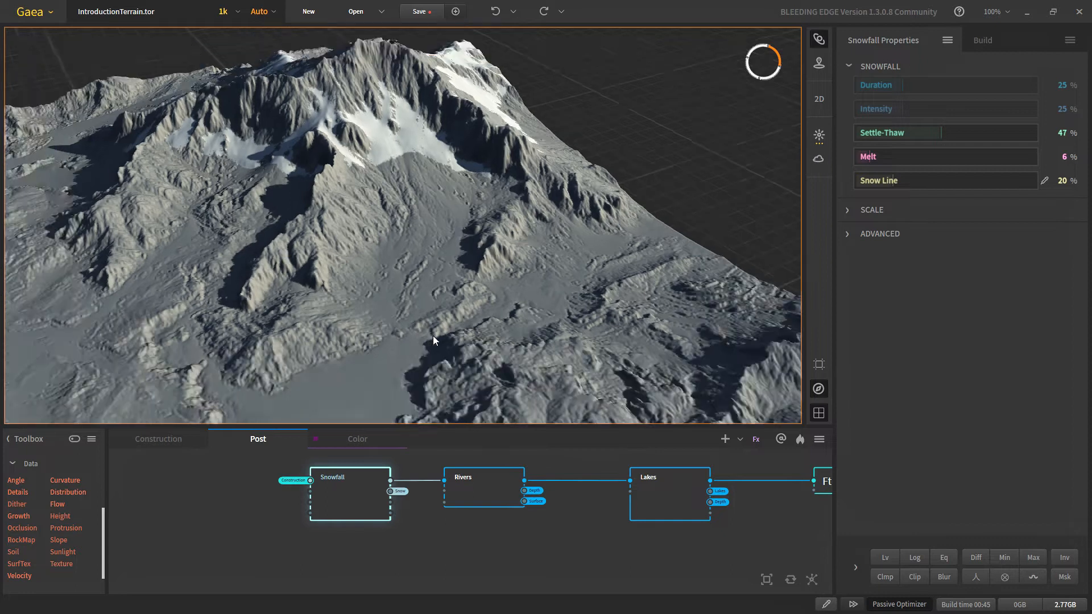
scroll(432, 336, "up", 3)
middle_click_drag(433, 336, 545, 97)
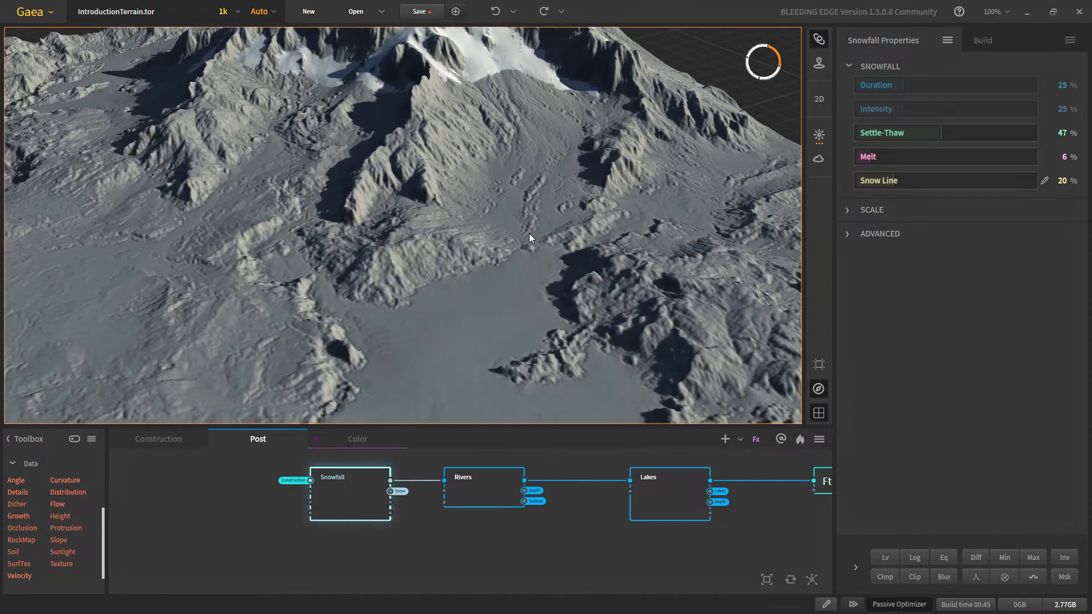
scroll(531, 232, "down", 4)
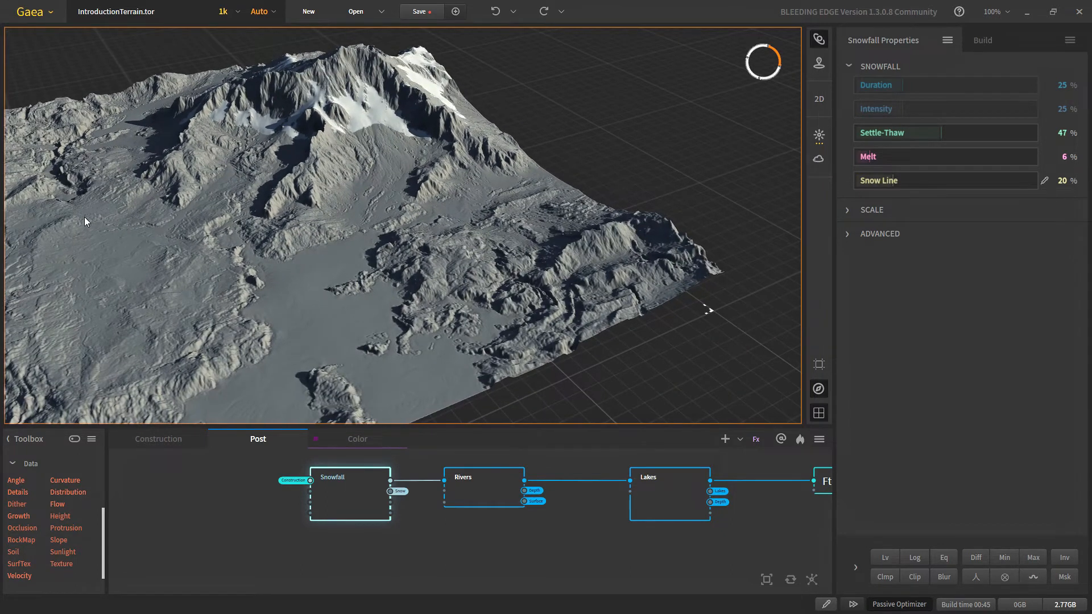
middle_click_drag(85, 221, 669, 192)
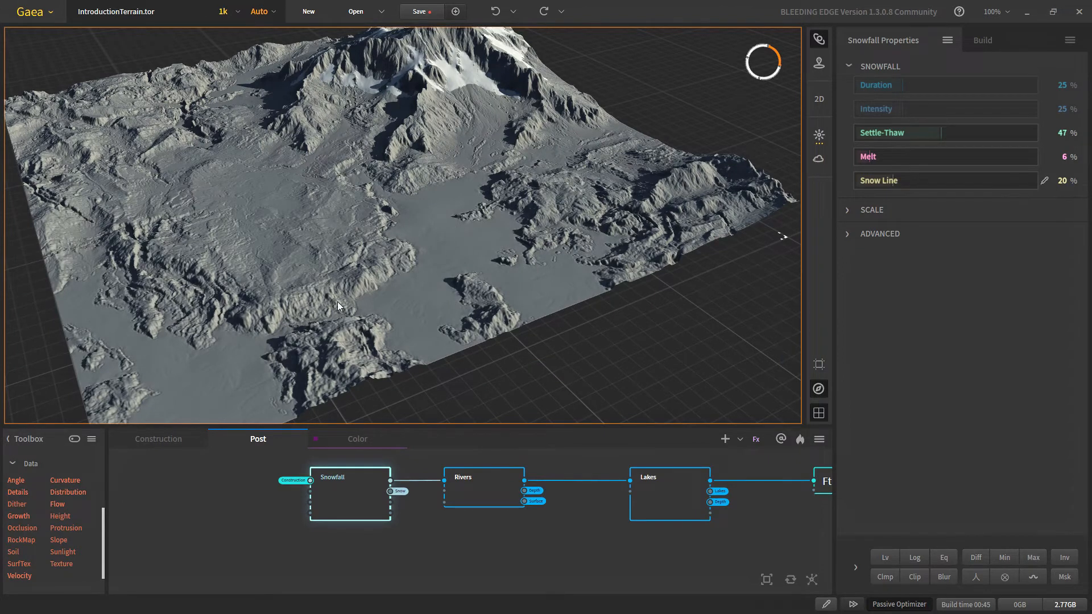
scroll(455, 170, "up", 5)
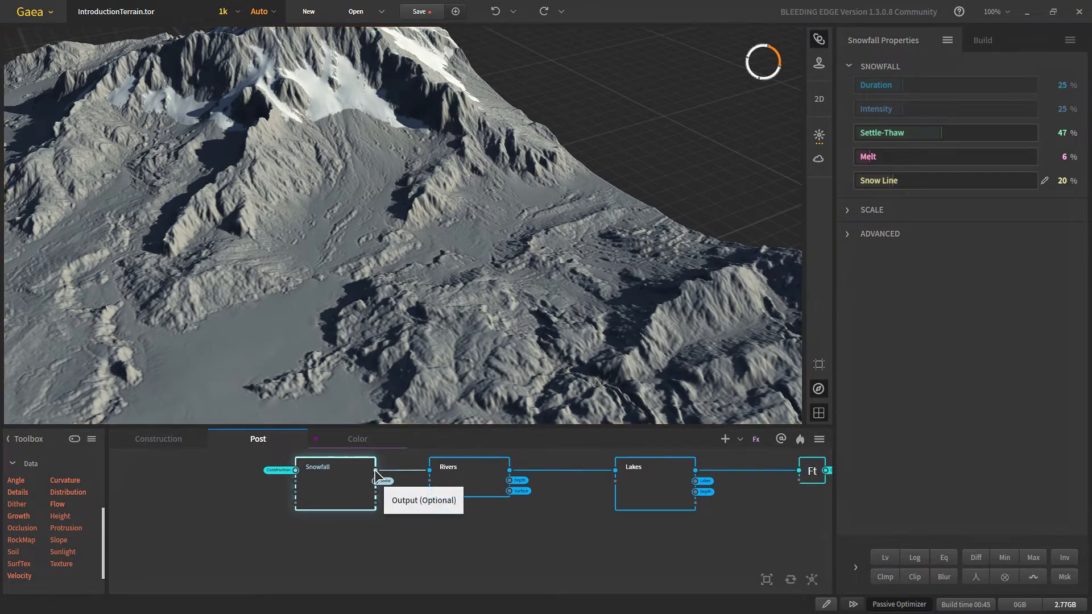
Step: Add a second Snowfall node fed by the first Snowfall's Snow output
left_click_drag(375, 482, 430, 534)
type("sn")
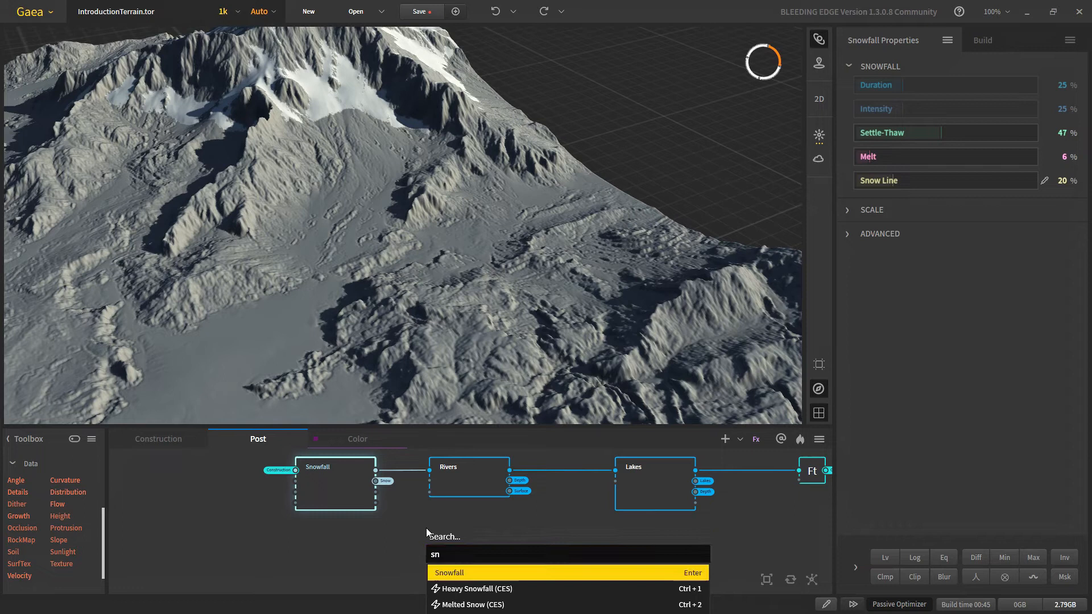
key("Return")
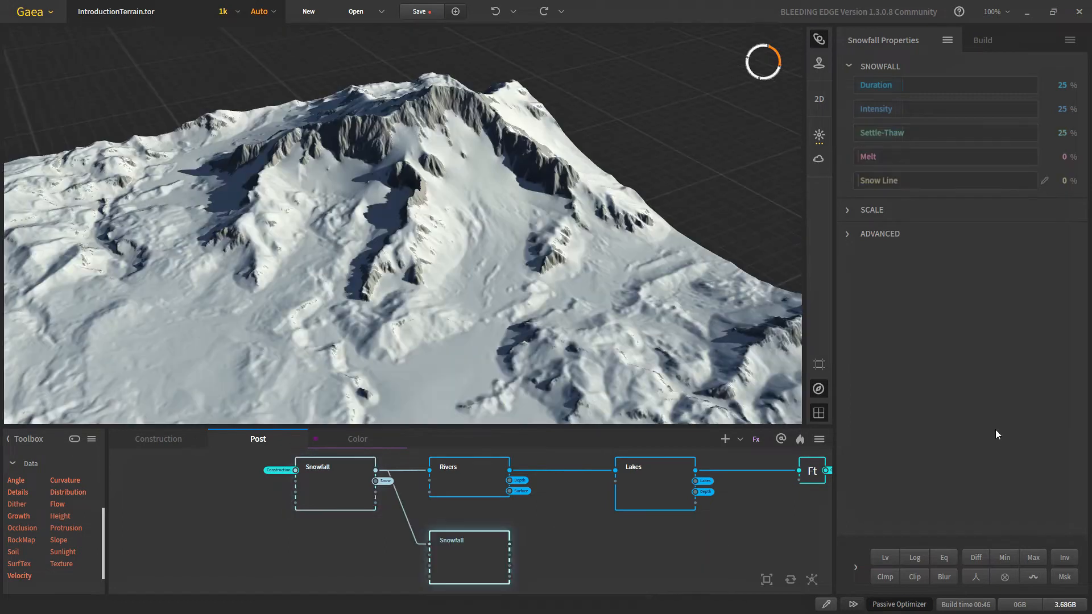
Step: Adjust the Snowfall Snow Line, settling at 18%
scroll(461, 266, "down", 3)
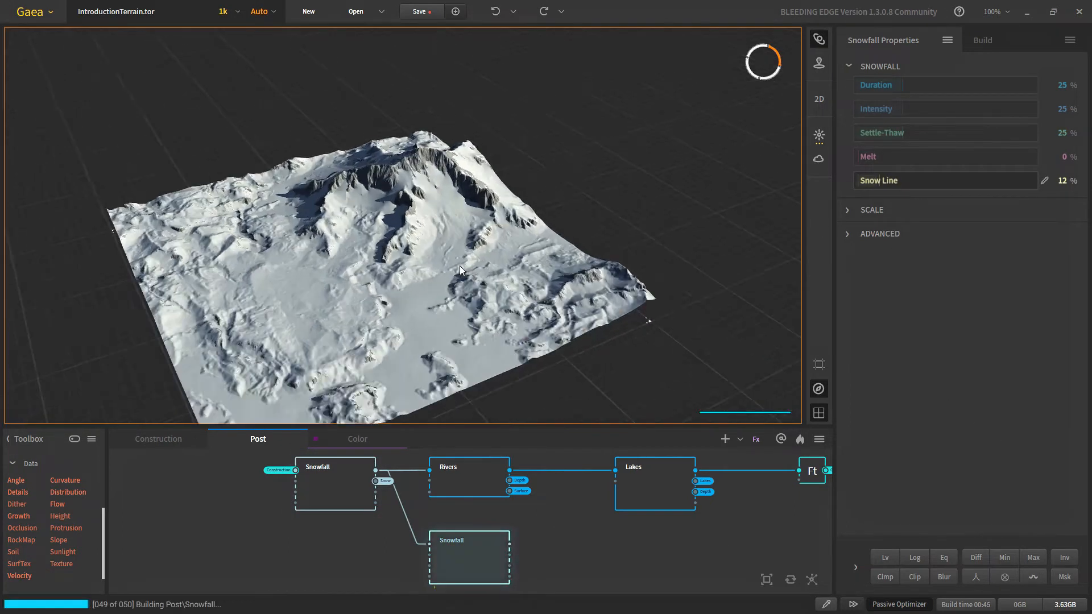
scroll(458, 266, "up", 1)
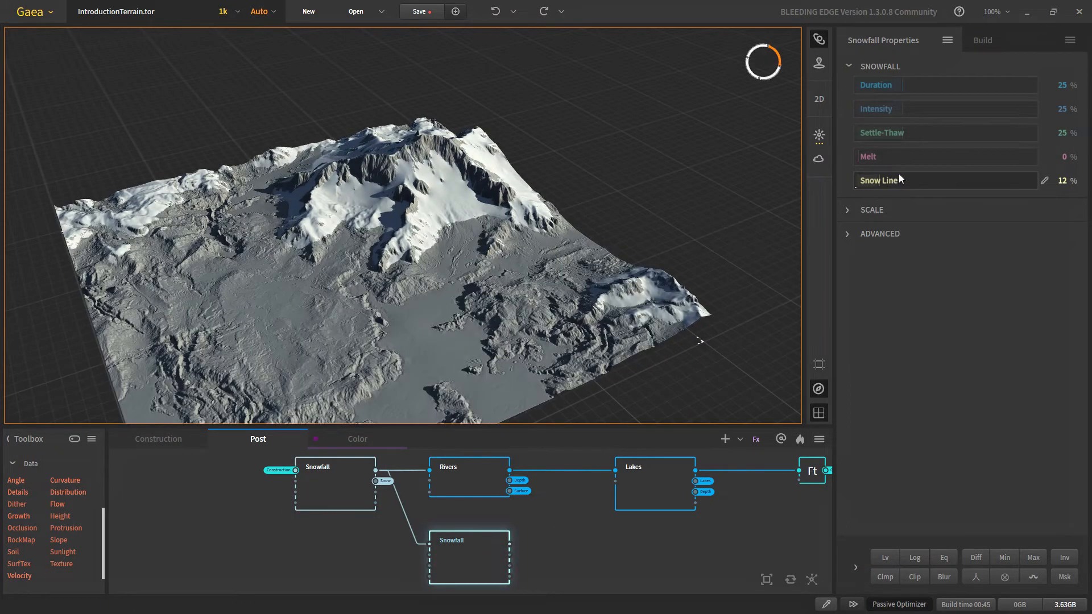
left_click(889, 181)
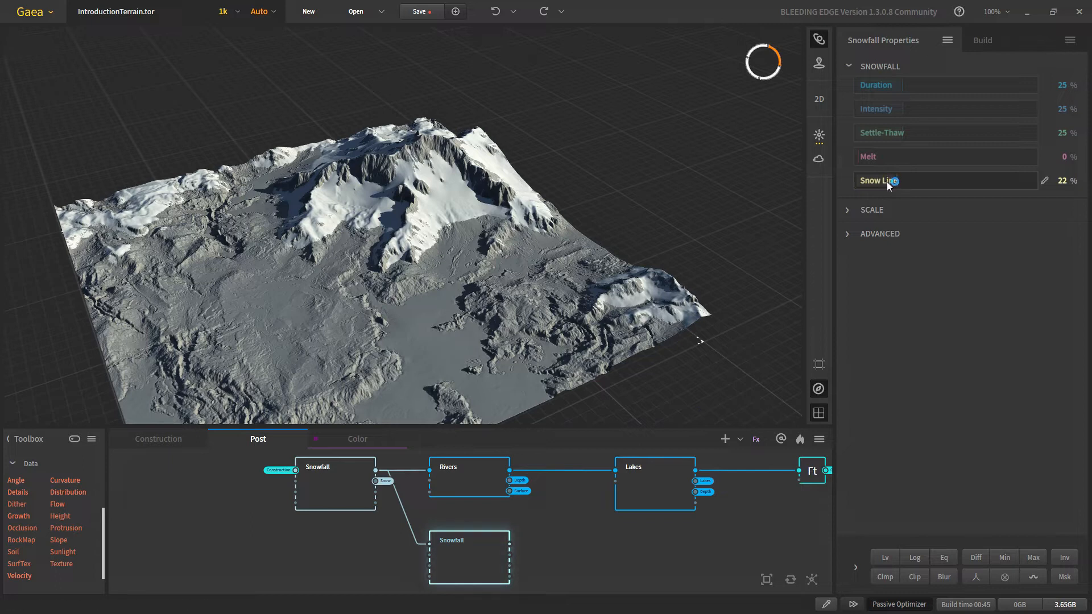
left_click(887, 182)
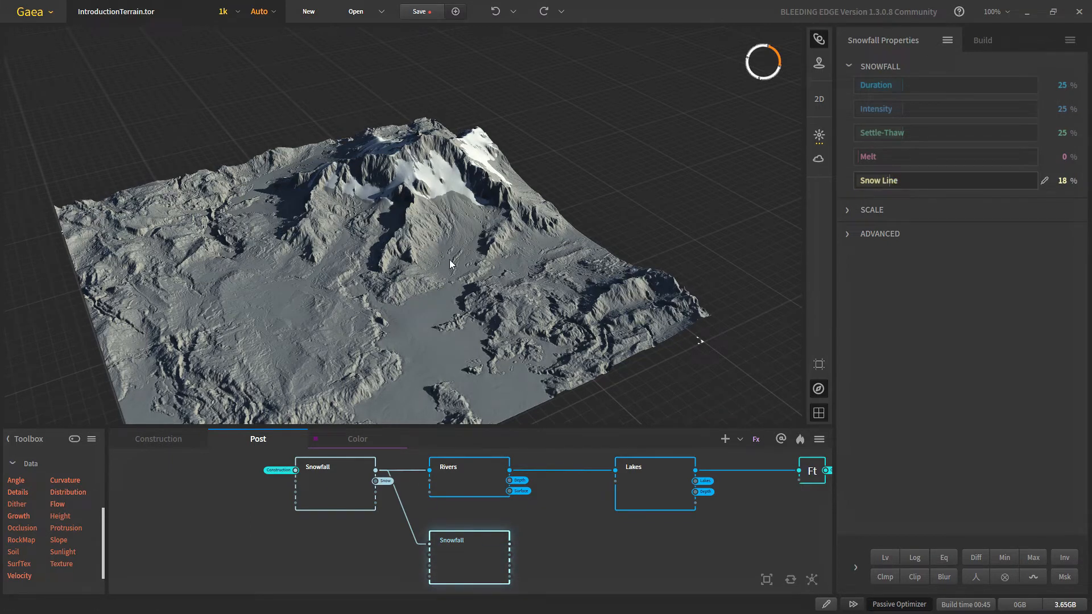
Step: Set Snowfall Verticality 19221, Duration 53%, Intensity 72% and Settle-Thaw 44%
scroll(432, 245, "up", 3)
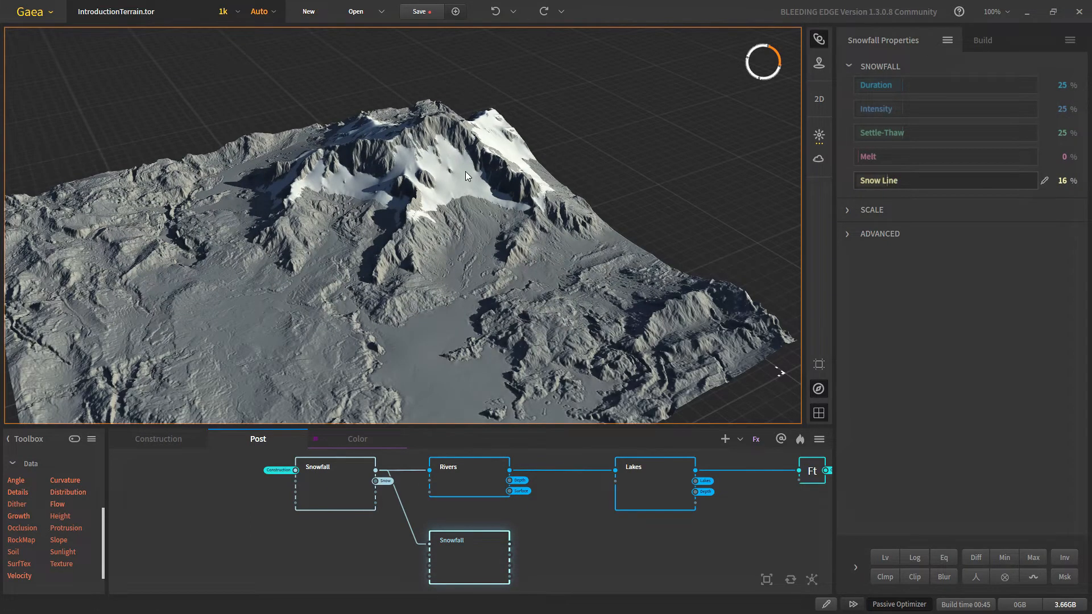
scroll(376, 279, "up", 2)
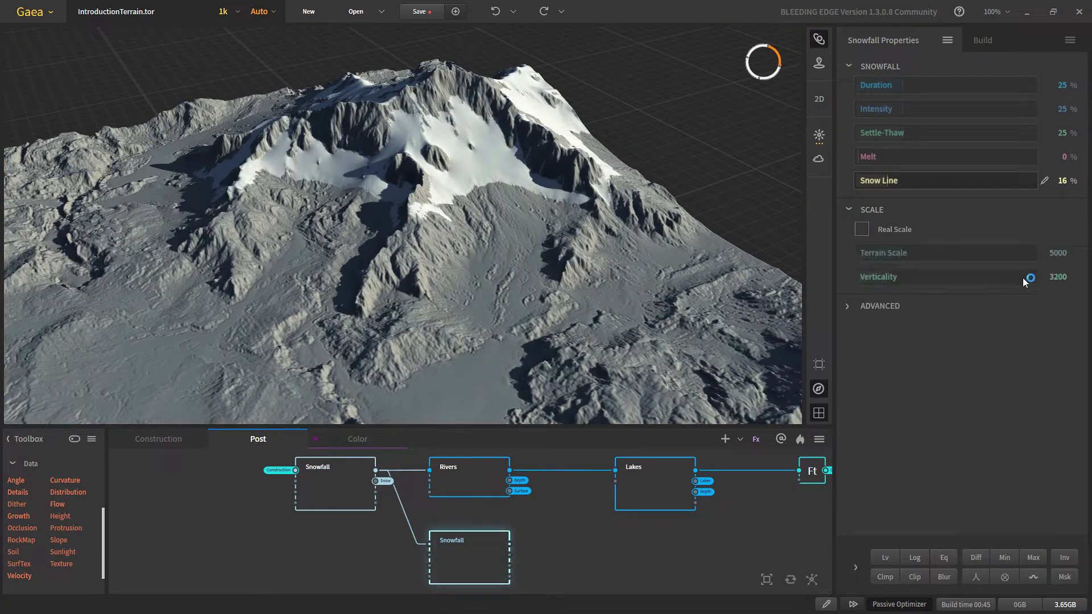
left_click(1027, 276)
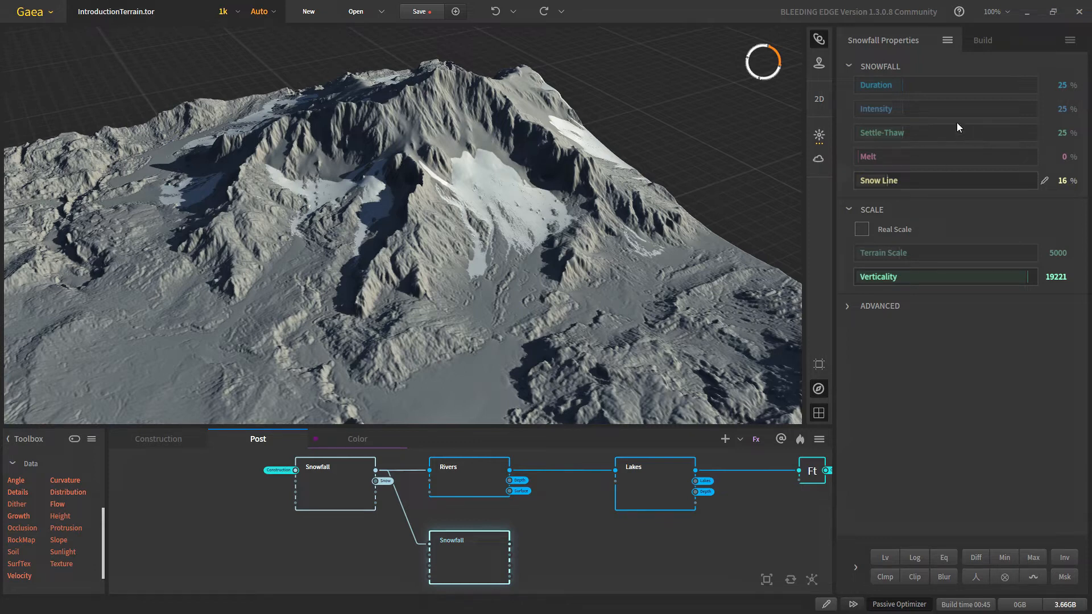
left_click_drag(927, 85, 952, 85)
left_click(959, 111)
scroll(499, 233, "up", 3)
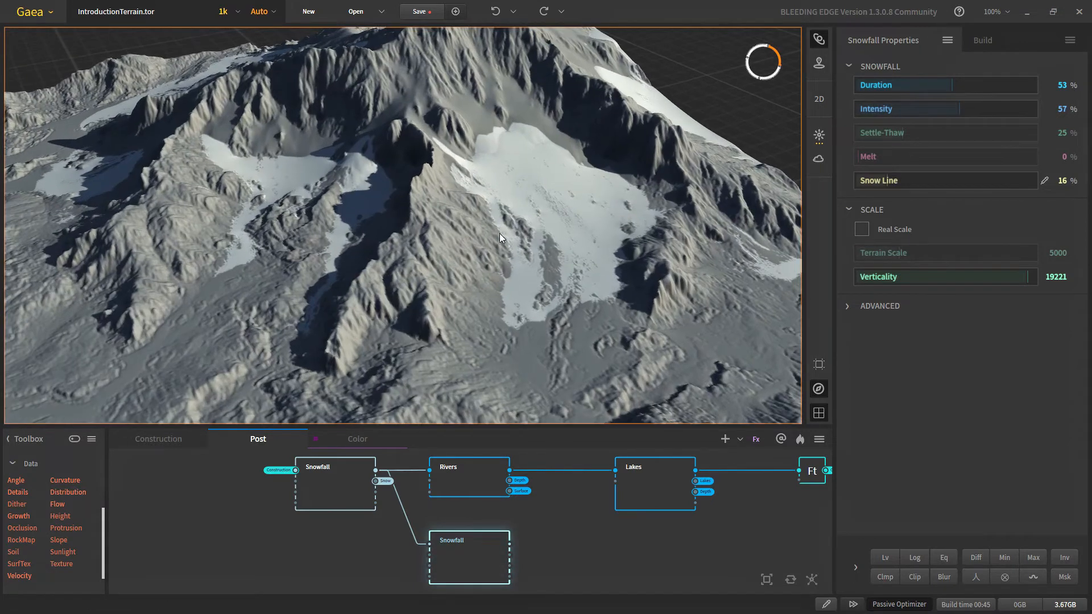
scroll(575, 298, "down", 2)
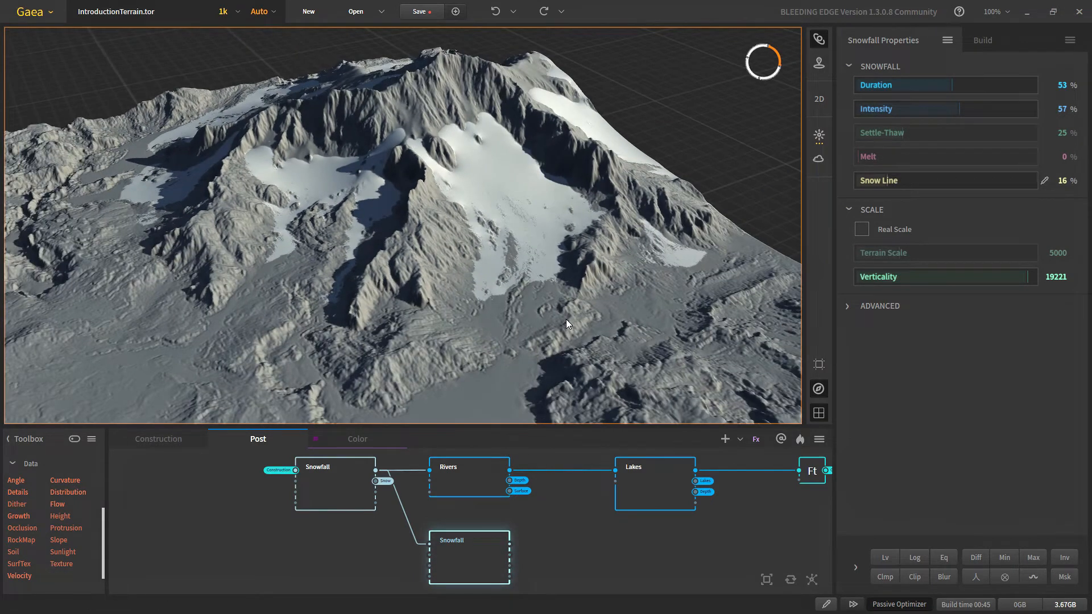
scroll(567, 325, "down", 2)
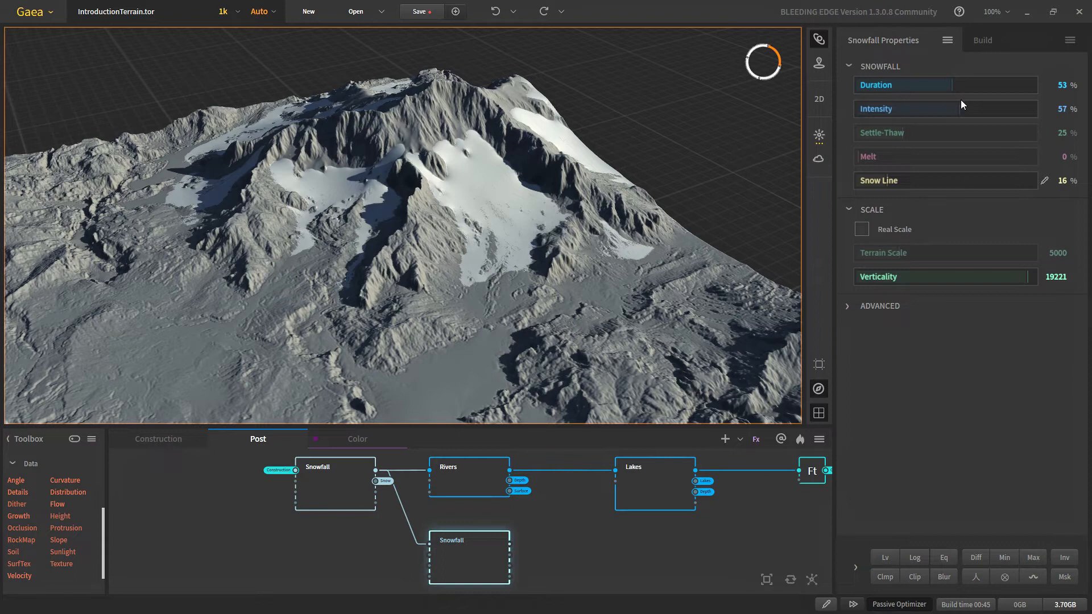
left_click(985, 109)
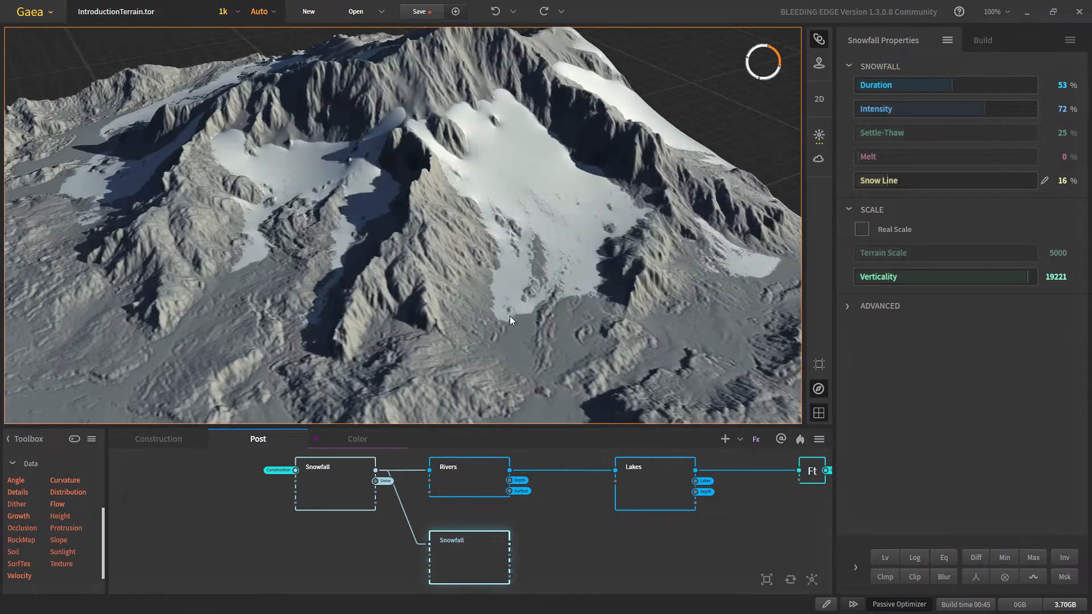
left_click(937, 134)
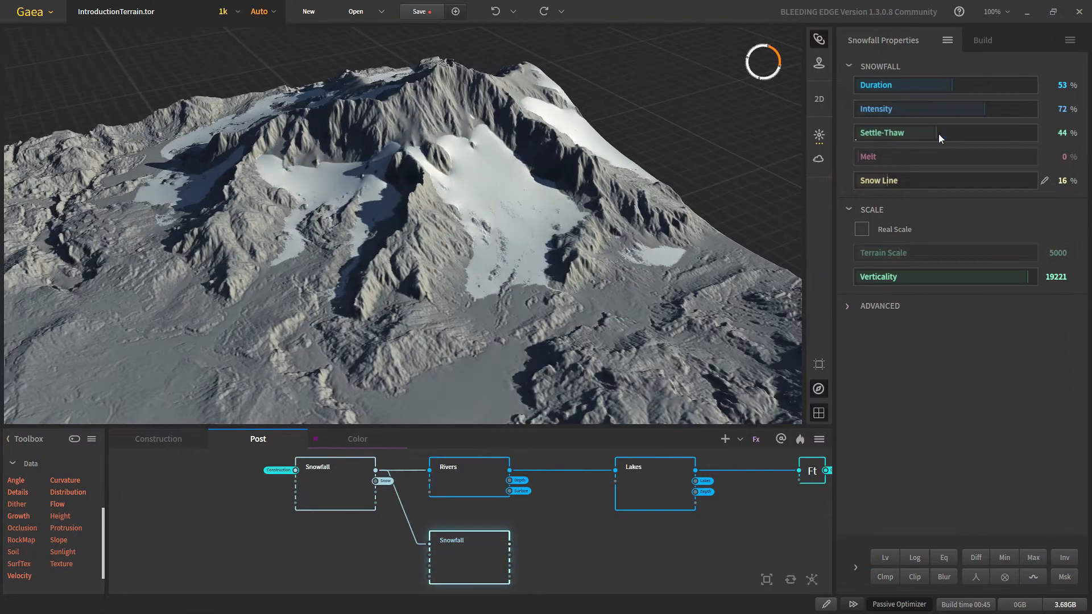
Step: In the advanced snowfall settings, set Adhered Snow Mass to its minimum, 0.00
left_click(854, 305)
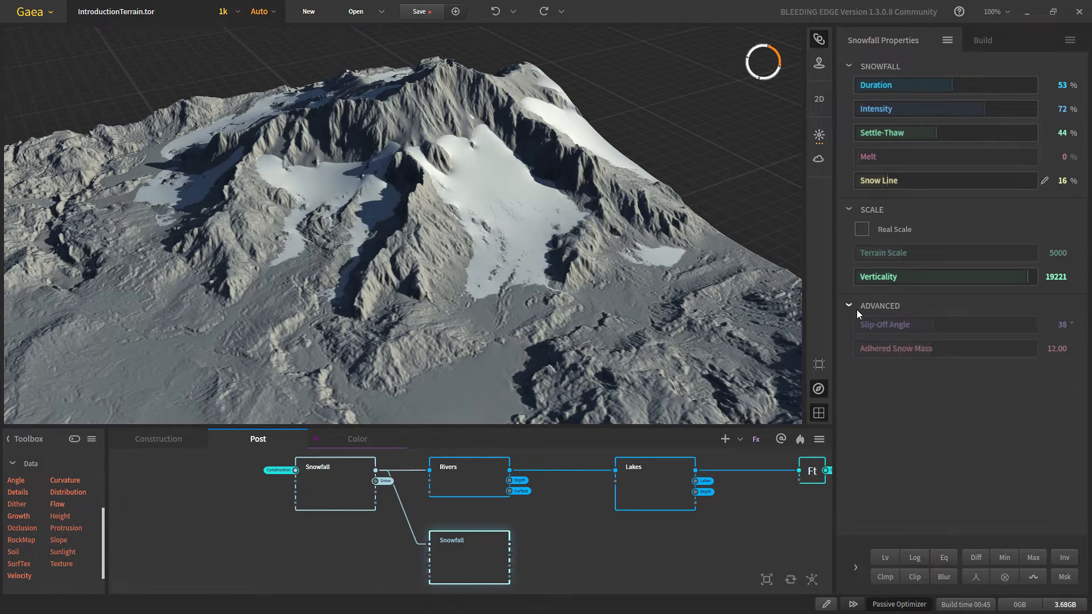
left_click(863, 350)
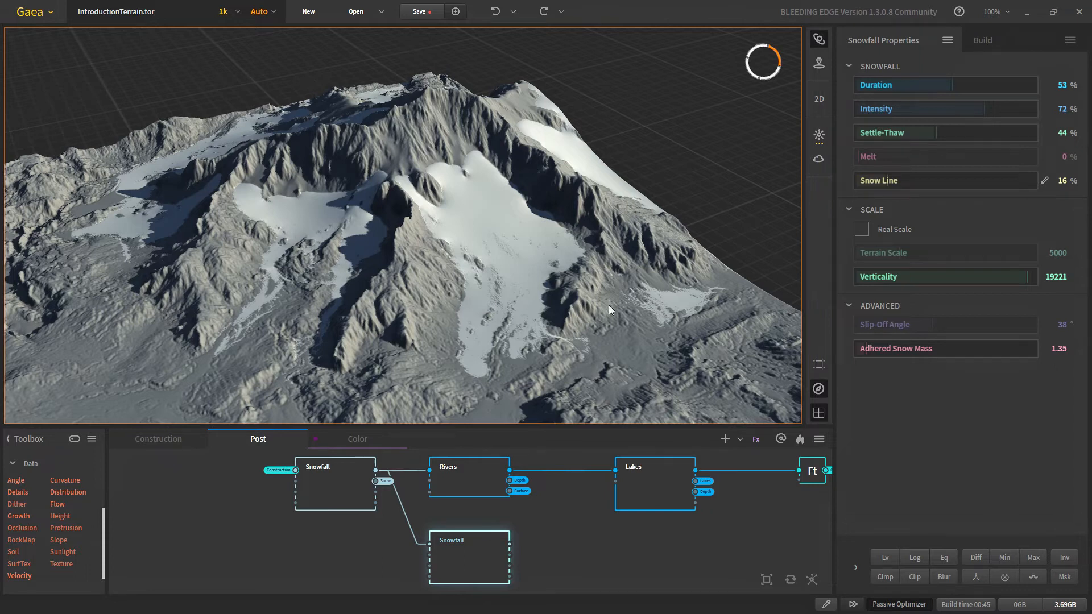
scroll(566, 306, "down", 2)
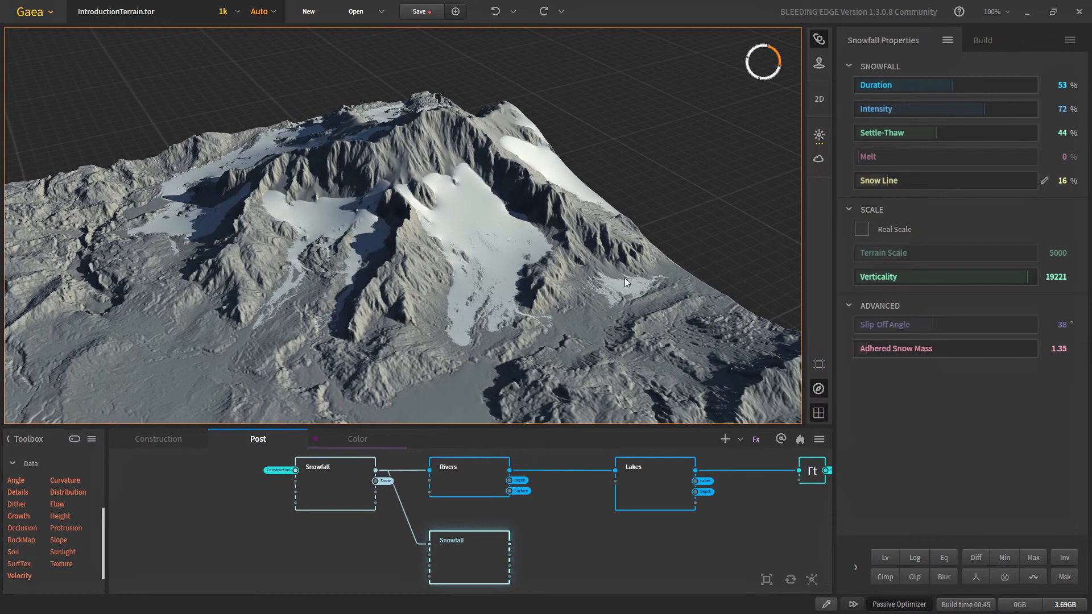
scroll(464, 352, "up", 2)
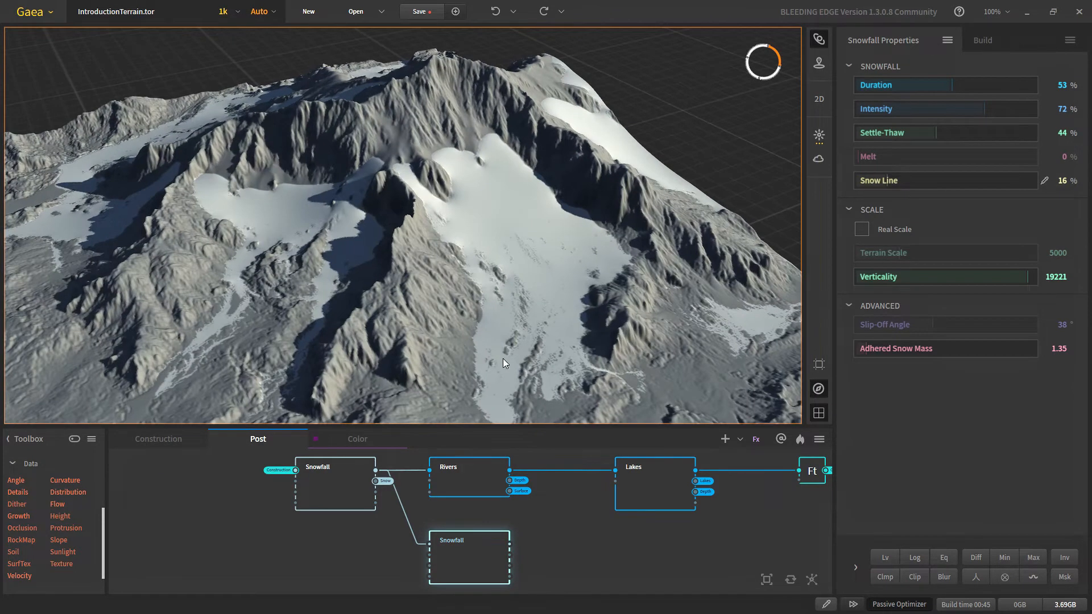
middle_click_drag(487, 357, 472, 307)
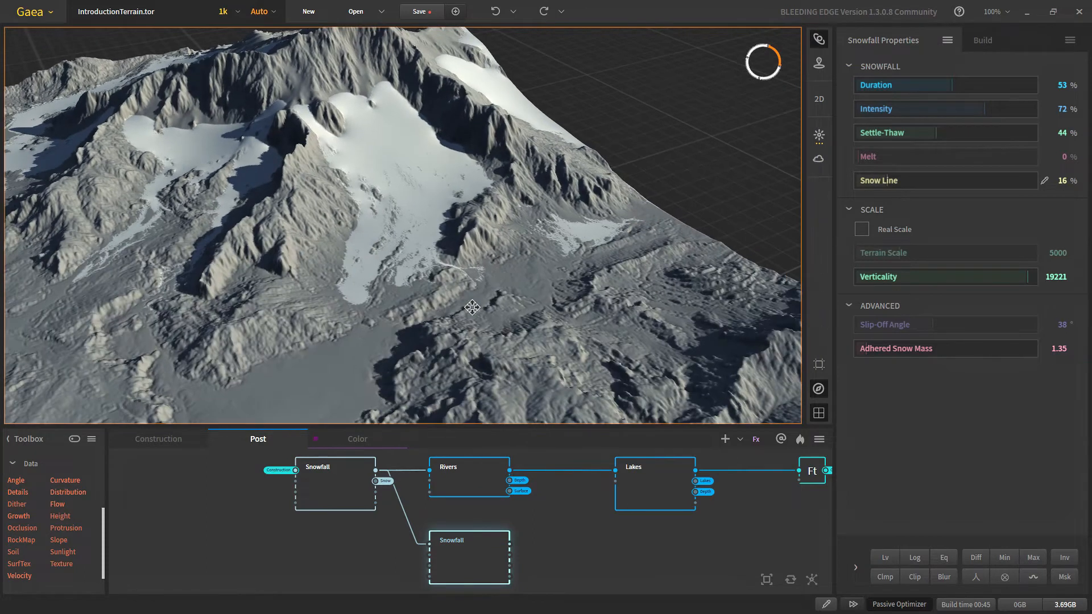
right_click(894, 349)
left_click(915, 349)
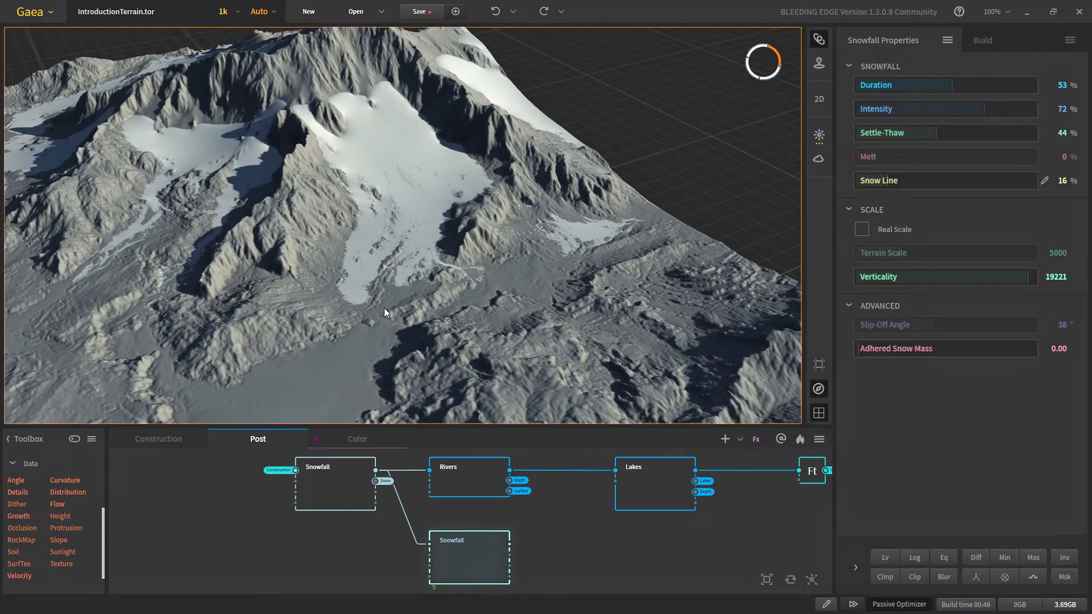
scroll(371, 345, "up", 4)
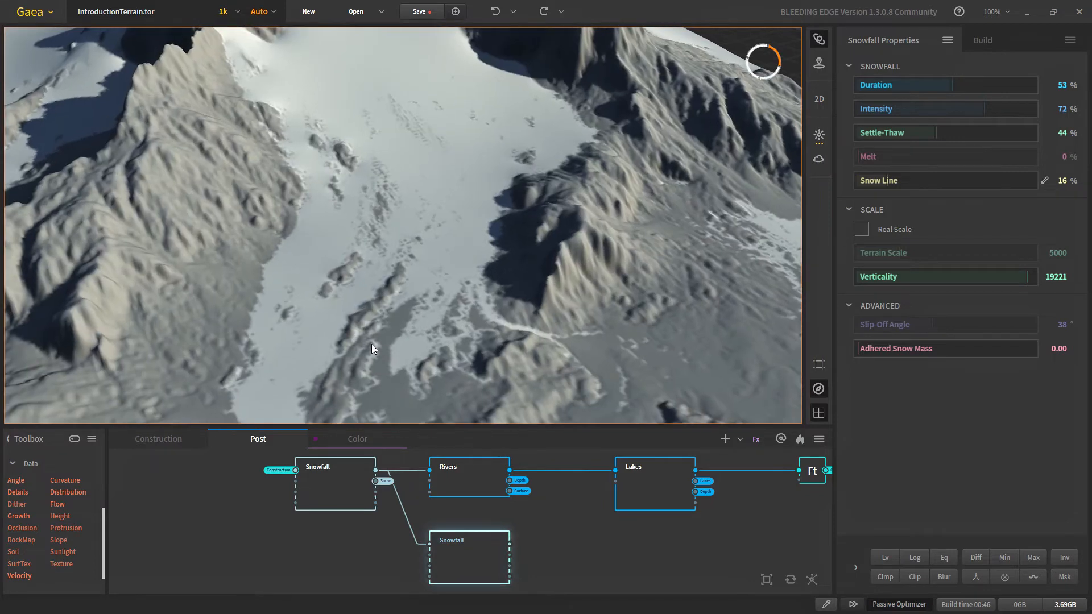
middle_click_drag(371, 345, 411, 281)
scroll(411, 281, "down", 5)
left_click_drag(411, 281, 527, 327)
scroll(428, 281, "up", 5)
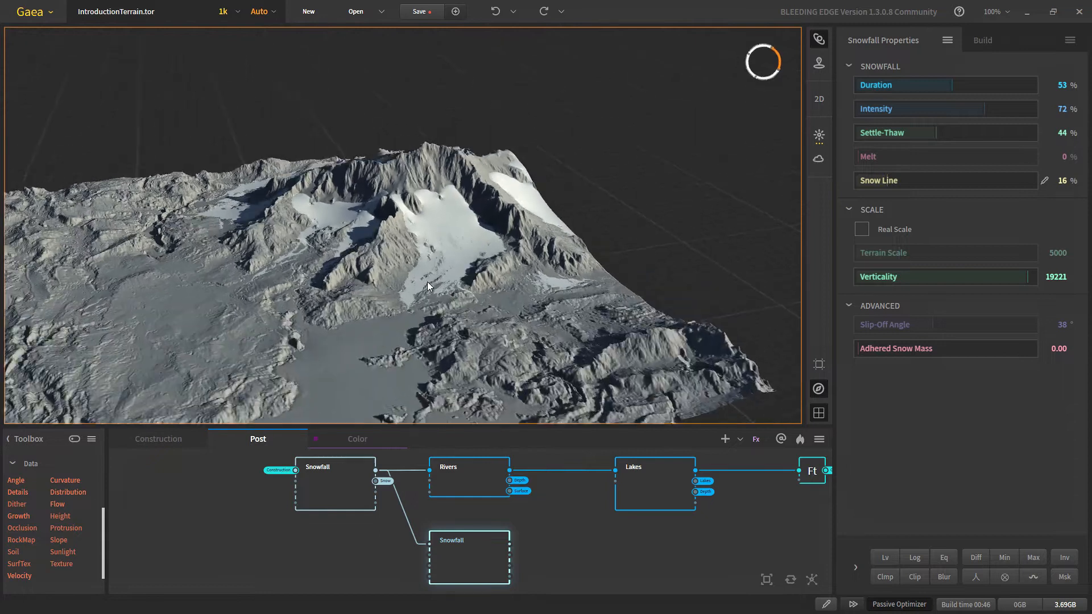
scroll(437, 532, "up", 2)
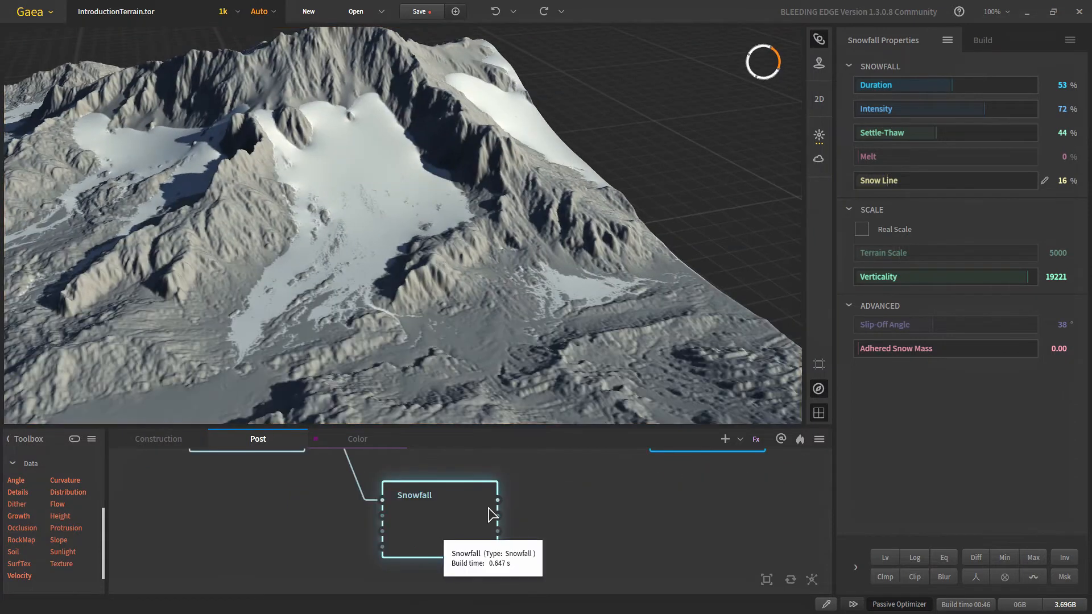
Step: Turn the Snowfall snow output into a portal and switch to the Color graph
left_click_drag(498, 519, 626, 522)
left_click(644, 385)
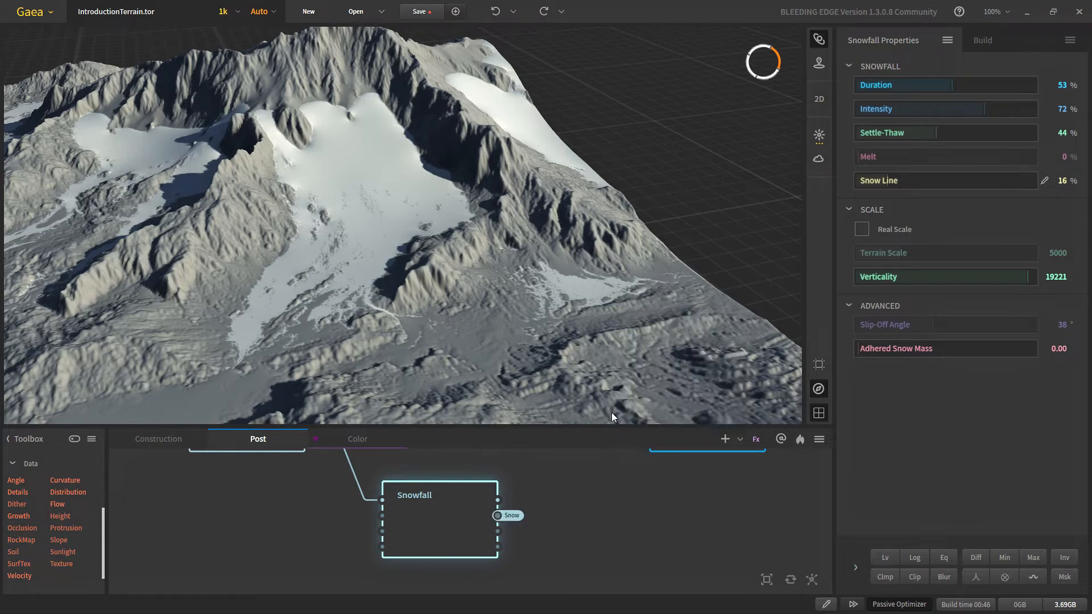
left_click(359, 440)
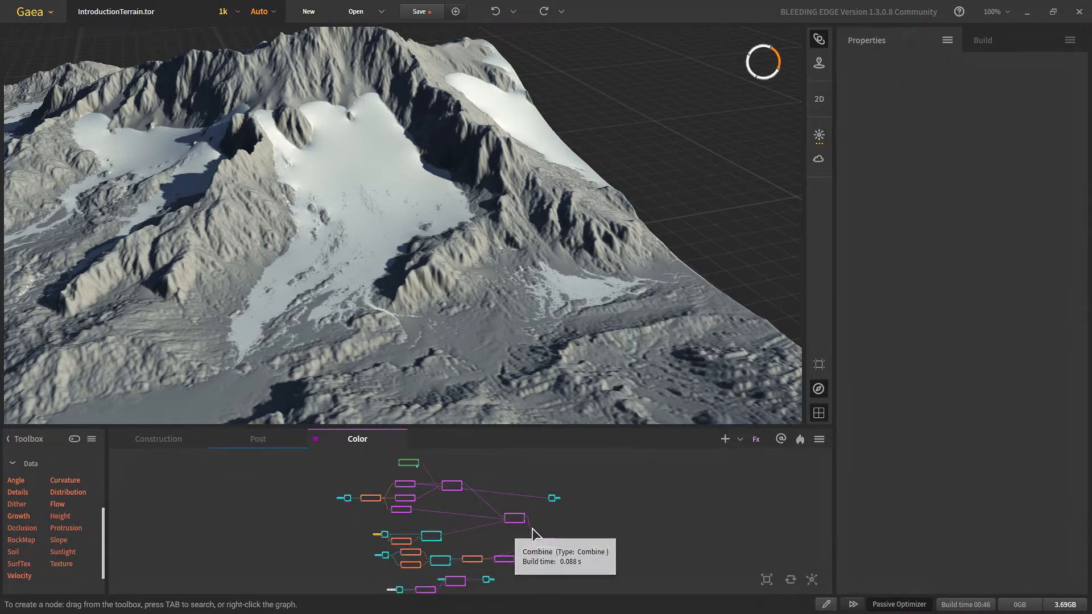
Step: Reposition the Bt output node and connect the lower Combine output to it
scroll(367, 344, "down", 5)
scroll(363, 337, "up", 5)
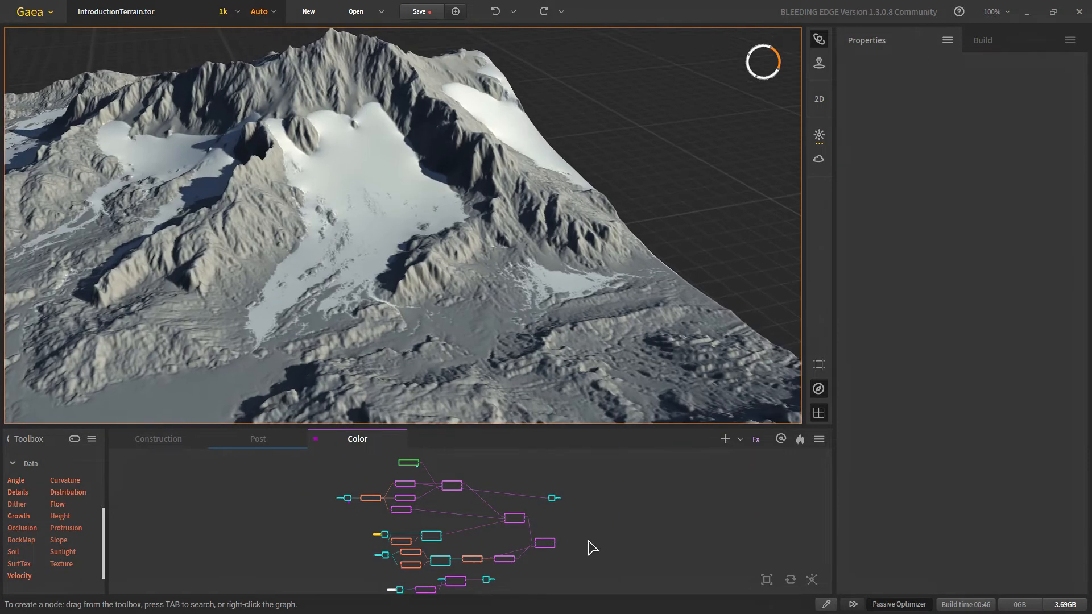
left_click(546, 543)
scroll(569, 532, "up", 2)
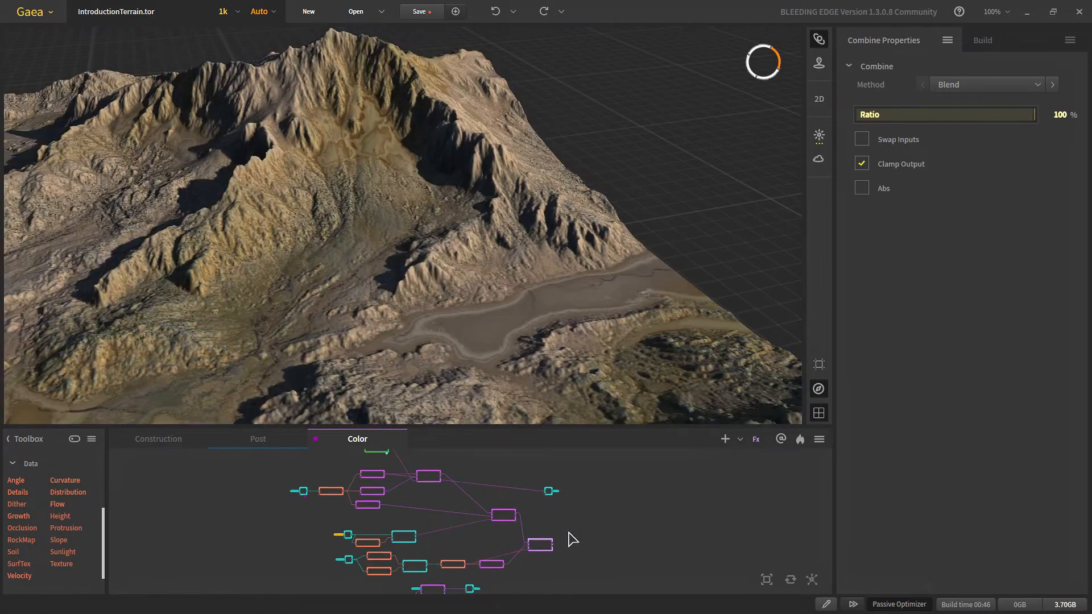
middle_click_drag(538, 531, 473, 554)
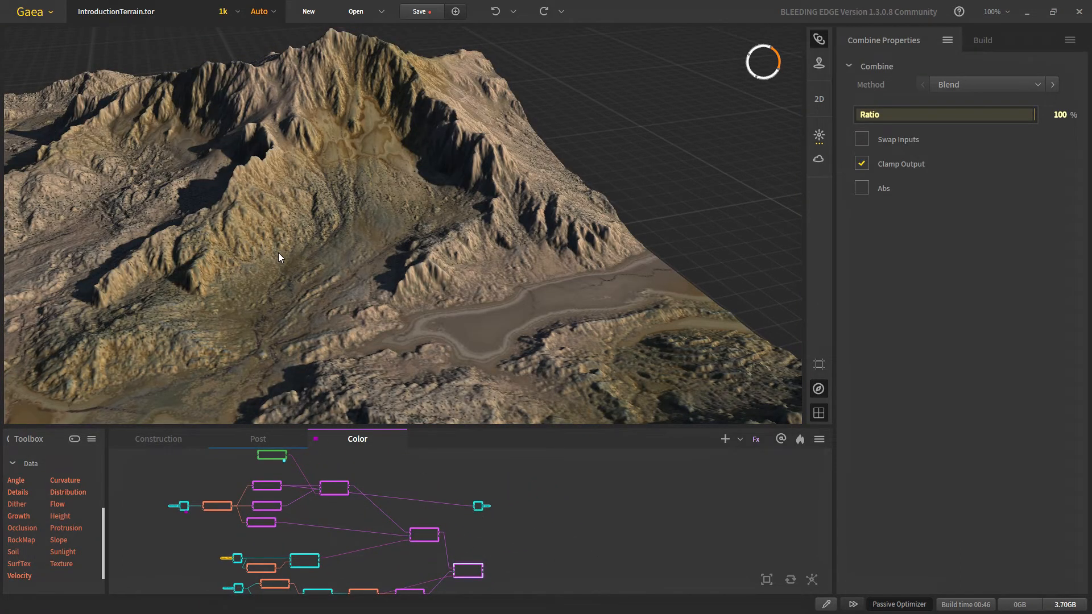
scroll(252, 331, "down", 4)
scroll(314, 326, "up", 3)
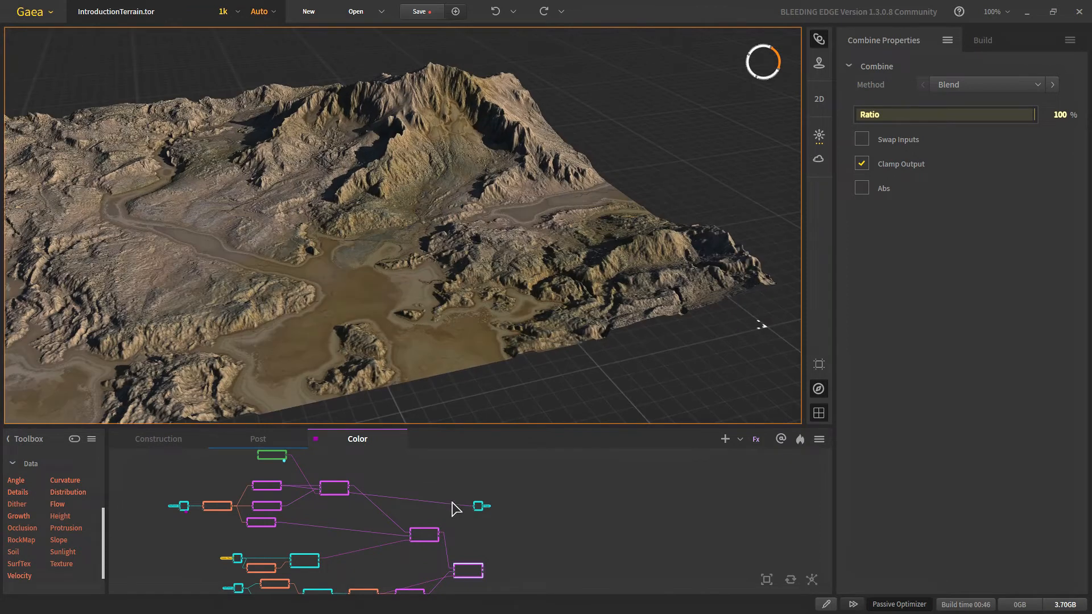
scroll(466, 512, "up", 3)
left_click_drag(496, 516, 604, 560)
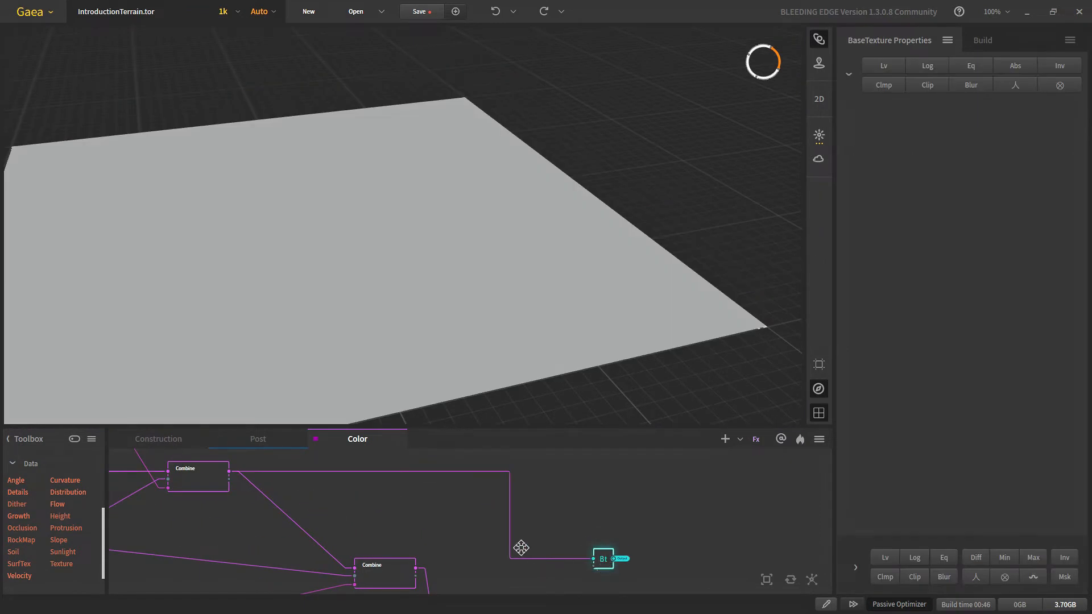
middle_click_drag(521, 548, 493, 477)
scroll(495, 523, "up", 2)
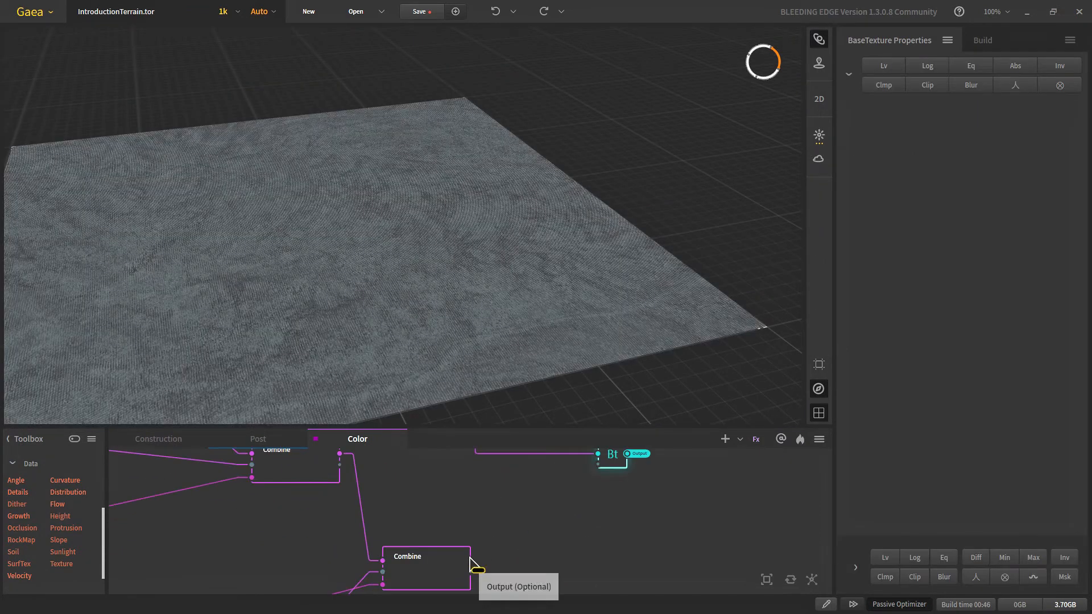
left_click_drag(471, 562, 557, 573)
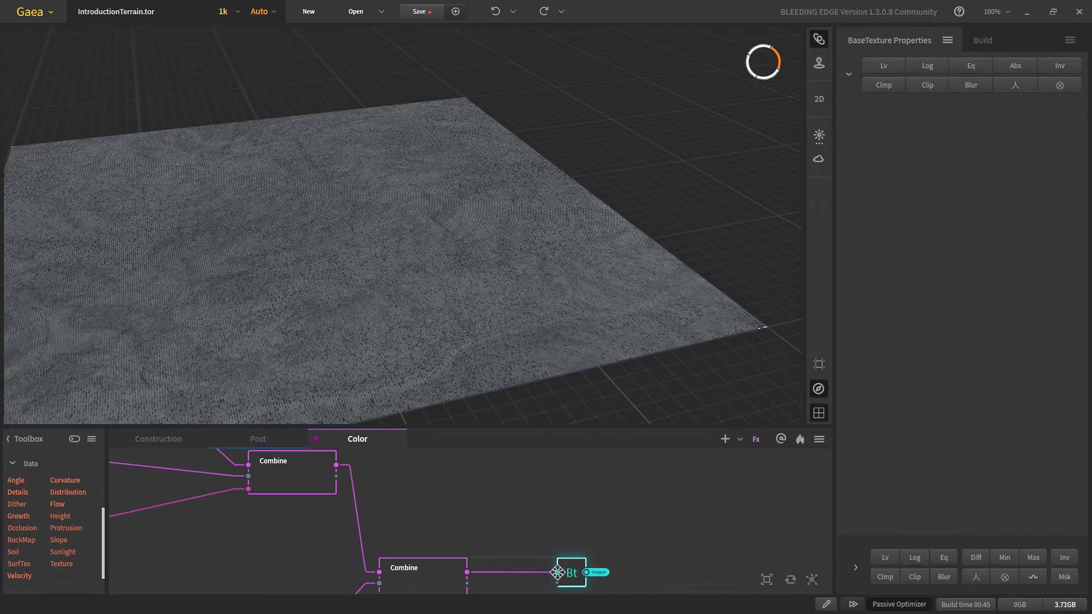
Step: Move the Voronoi node above the upper Combine and rearrange the SatMaps nodes
scroll(415, 563, "down", 5)
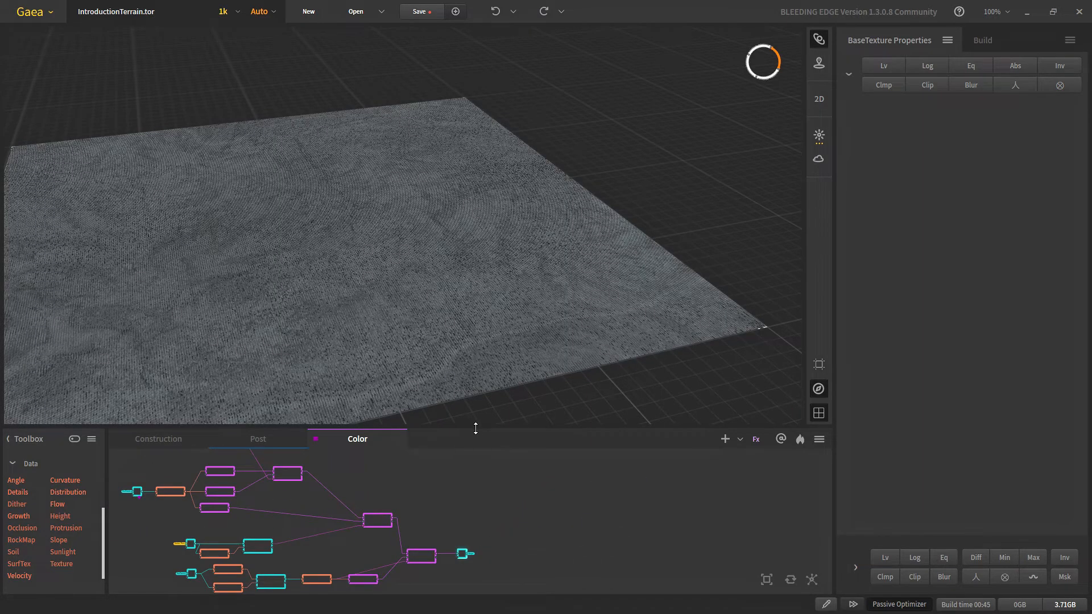
left_click_drag(475, 428, 475, 350)
scroll(402, 432, "up", 3)
left_click(402, 454)
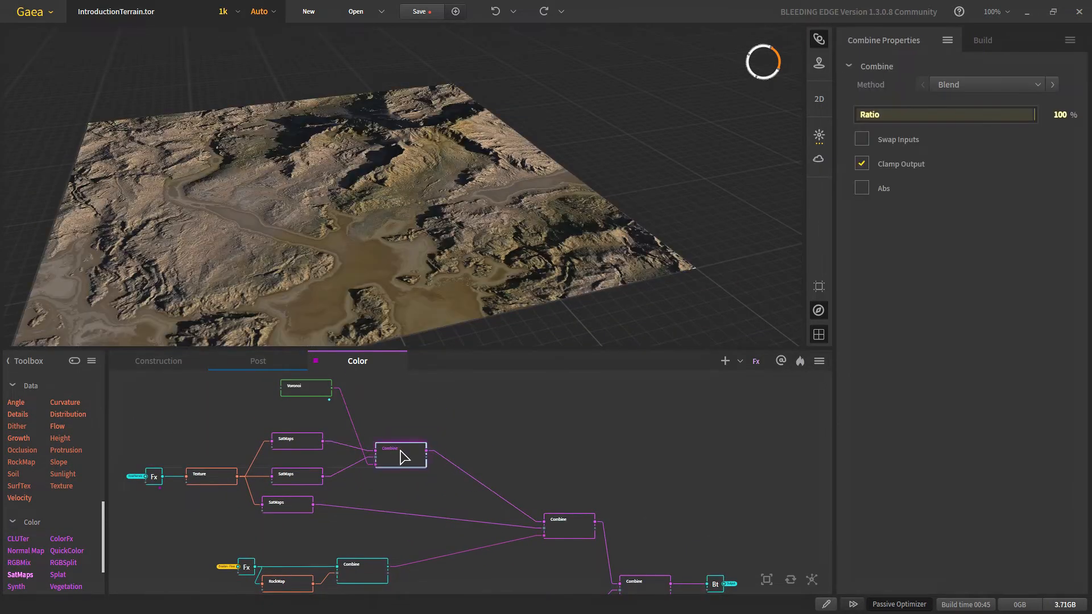
left_click_drag(306, 389, 394, 425)
left_click_drag(367, 517, 305, 462)
left_click(261, 457)
left_click_drag(544, 475, 520, 450)
Step: Move the lower Fx, RockMap and Combine row, bottom Combine and BaseTexture output into line
left_click(349, 537)
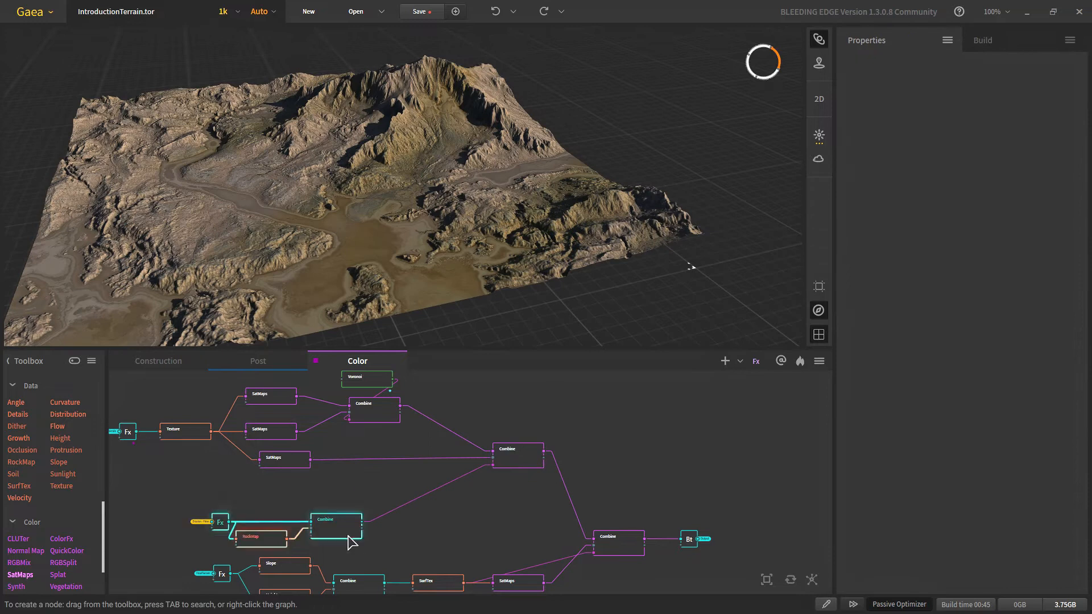
left_click_drag(348, 536, 449, 492)
middle_click_drag(435, 506, 411, 459)
left_click_drag(173, 480, 516, 554)
left_click_drag(506, 538, 534, 494)
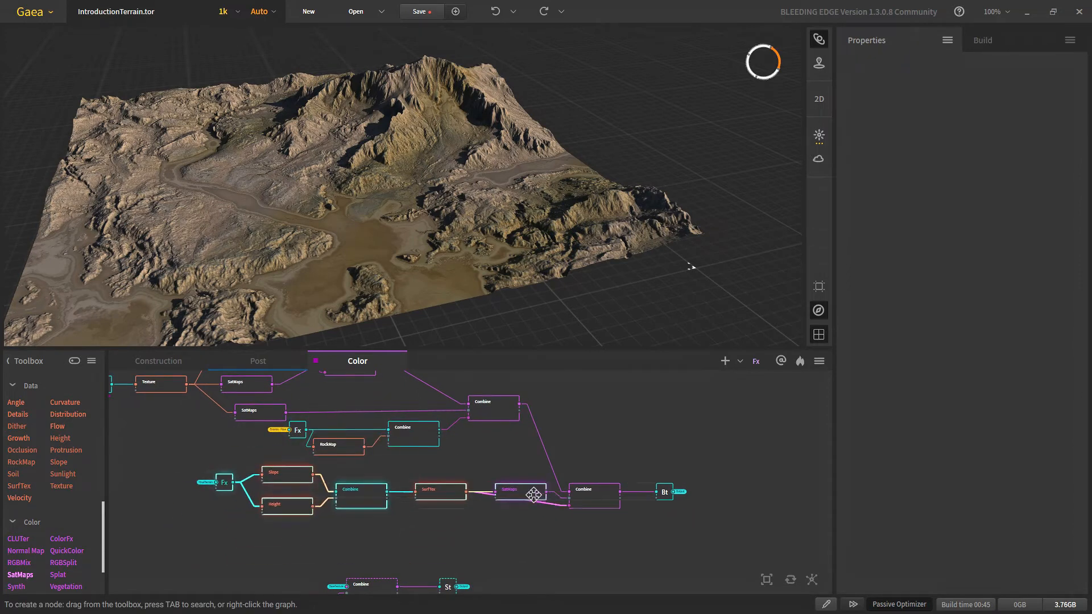
left_click_drag(600, 496, 614, 460)
left_click_drag(664, 495, 669, 460)
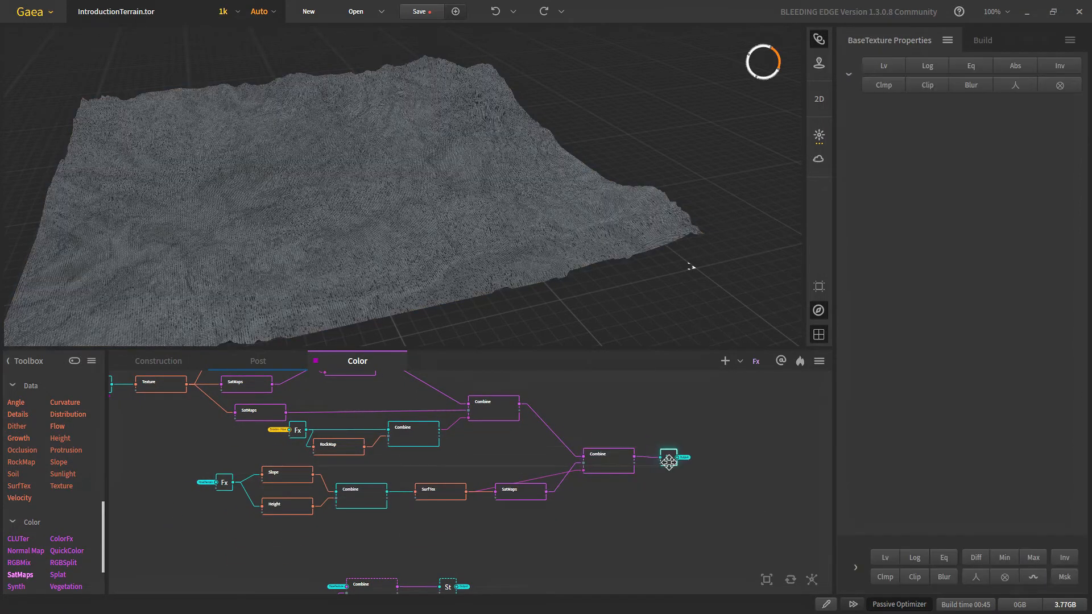
Step: Save the project and preview the snow Combine and SnowTex output on the terrain
left_click(419, 11)
middle_click_drag(370, 586, 372, 492)
scroll(379, 494, "up", 1)
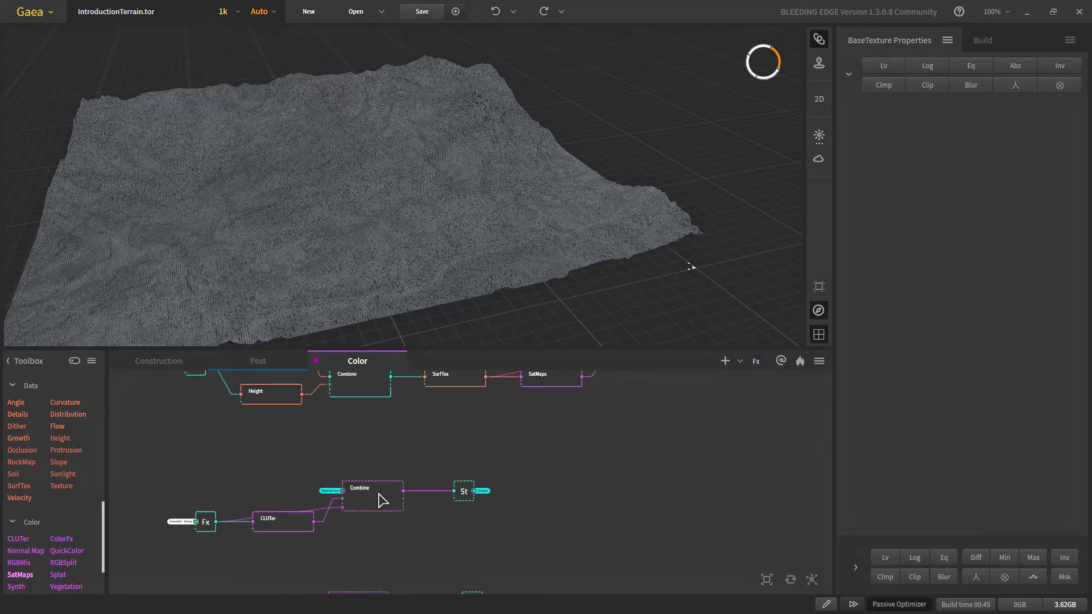
left_click(382, 500)
scroll(341, 284, "down", 5)
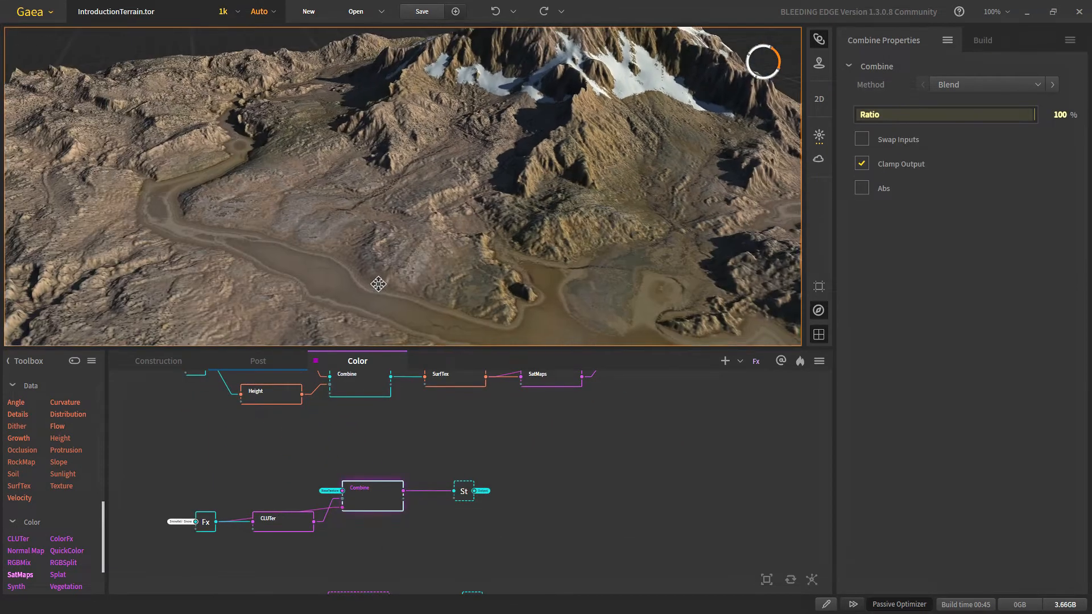
scroll(472, 495, "up", 3)
left_click(456, 485)
Step: Preview the river colour Combine on the terrain
scroll(474, 173, "up", 8)
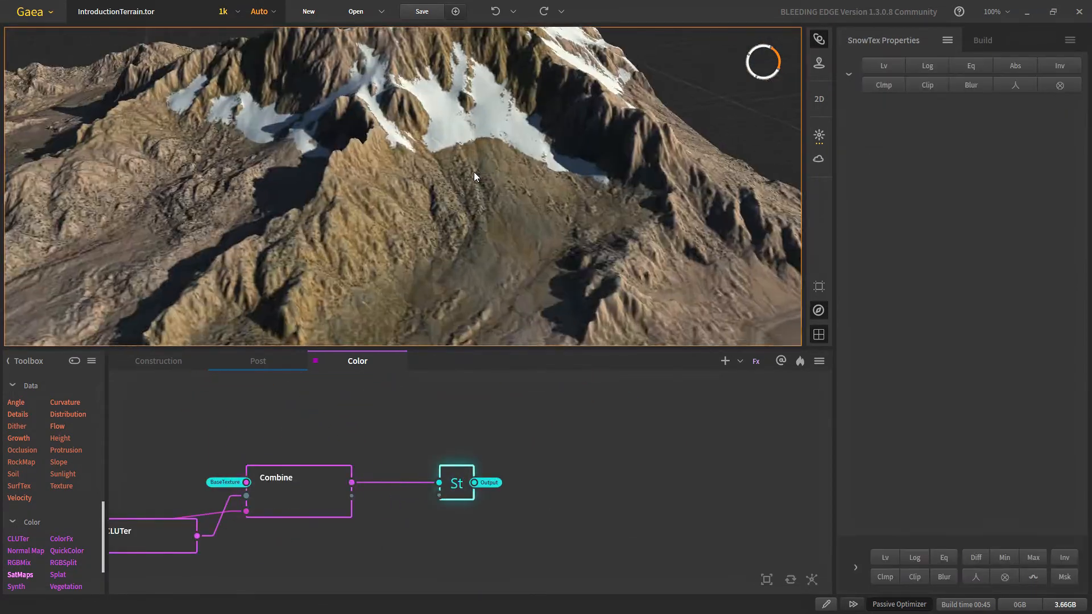
scroll(443, 236, "down", 6)
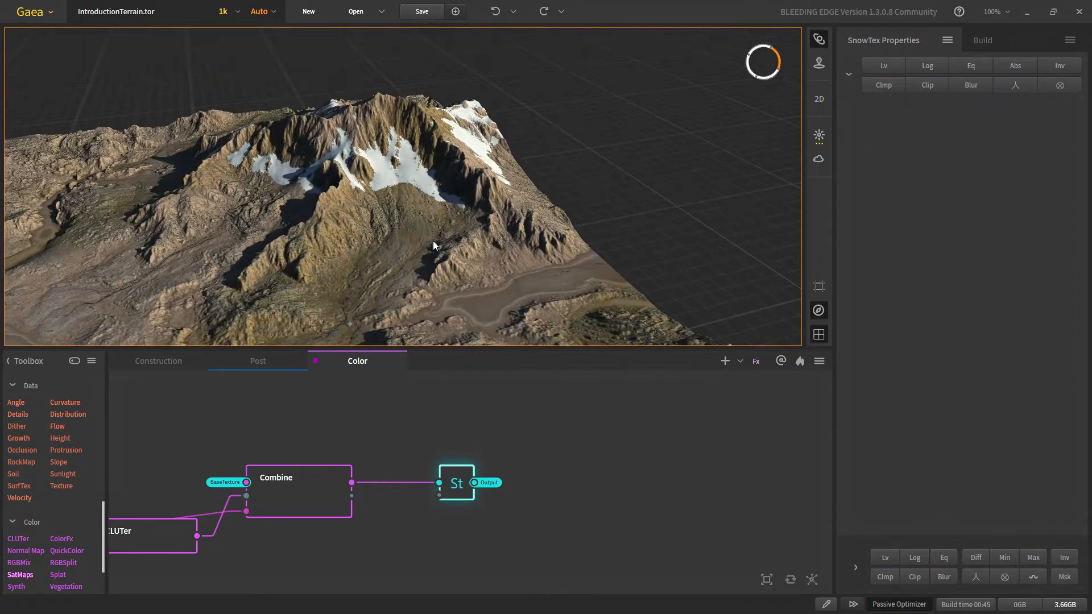
scroll(393, 509, "down", 4)
middle_click_drag(386, 503, 410, 453)
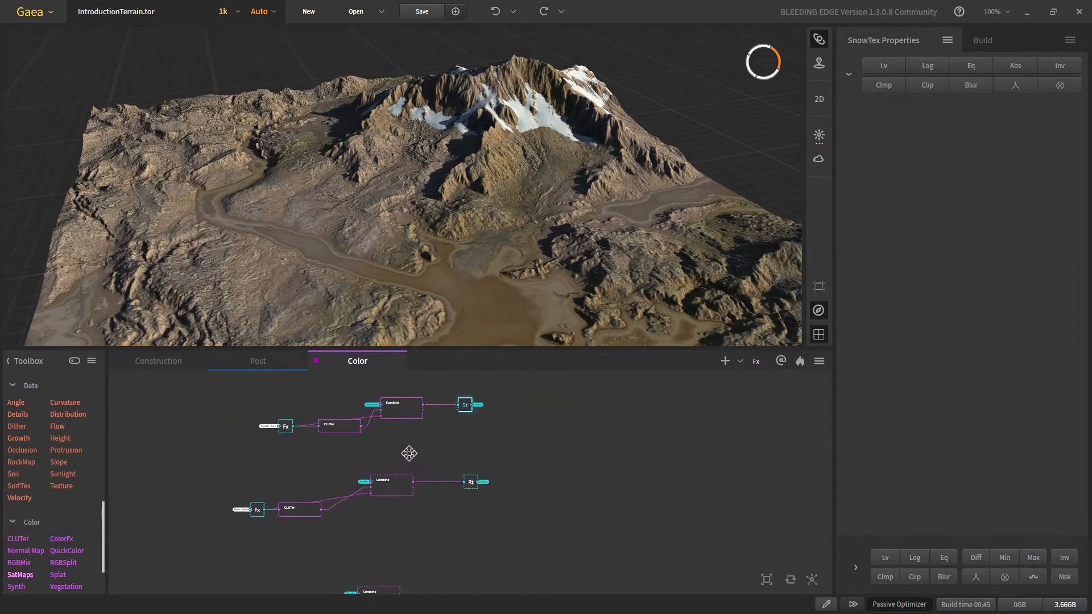
scroll(488, 495, "up", 4)
left_click(254, 495)
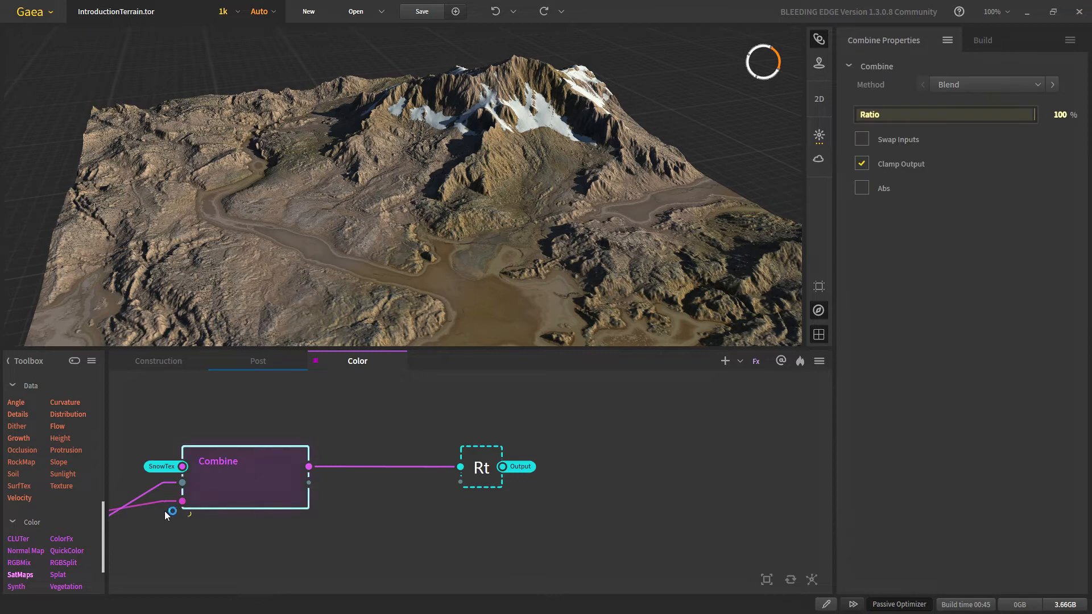
middle_click_drag(435, 510, 495, 518)
scroll(356, 266, "up", 5)
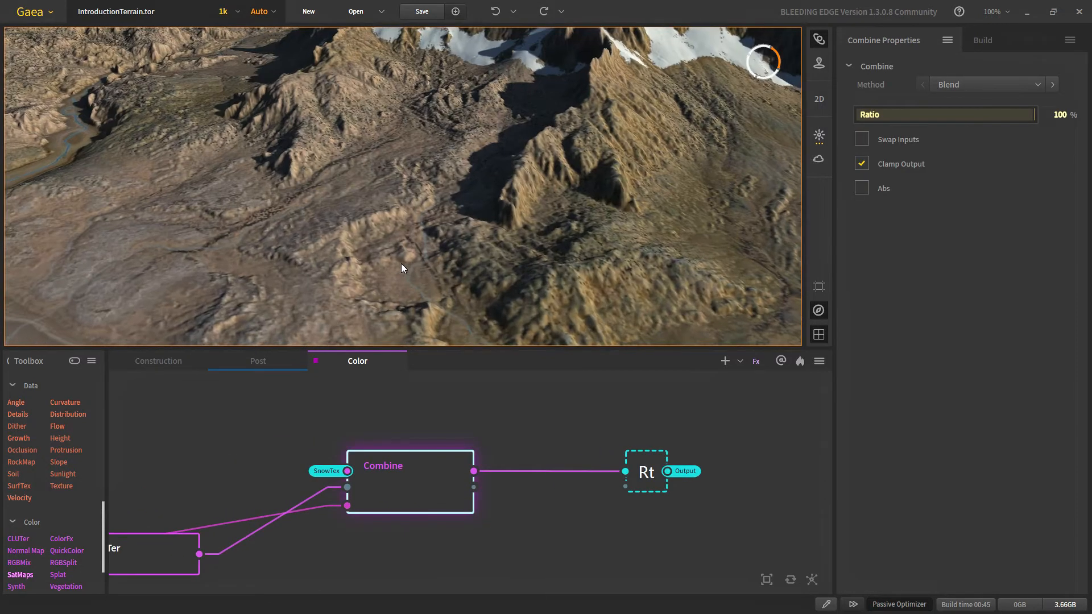
scroll(392, 265, "down", 3)
scroll(356, 268, "up", 3)
Step: Look down on the river bend and pull a connection from the Rivers - Depth output
middle_click_drag(357, 310, 373, 289)
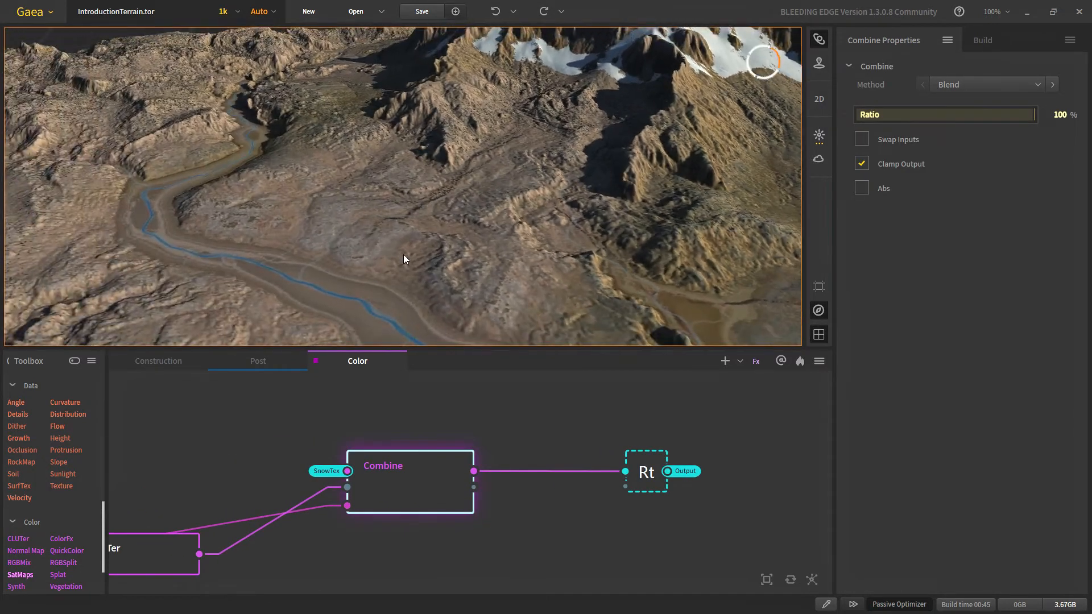
left_click_drag(326, 246, 396, 305)
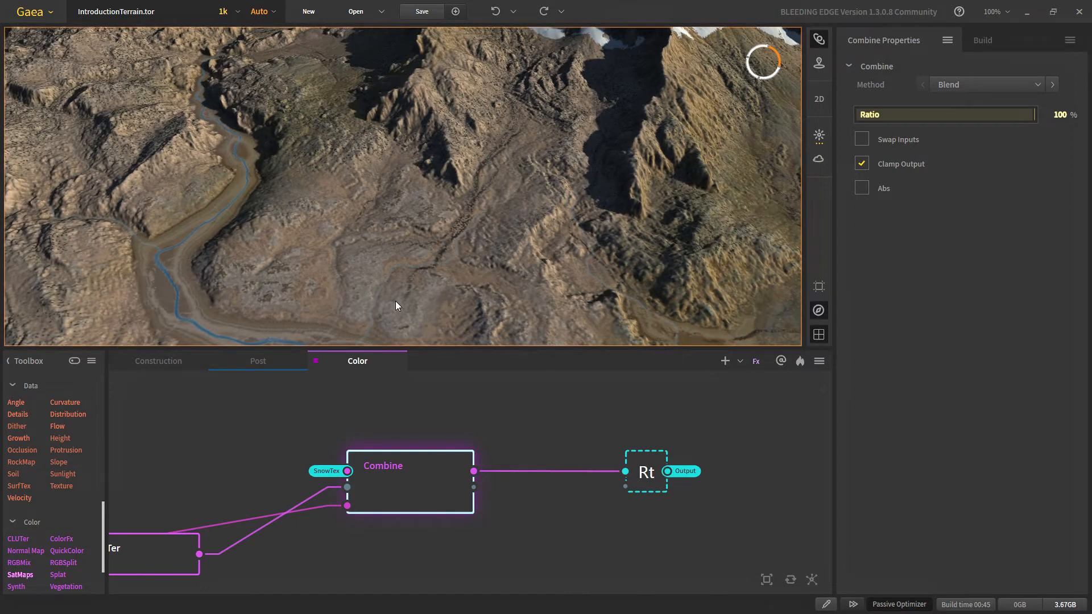
middle_click_drag(244, 527, 439, 451)
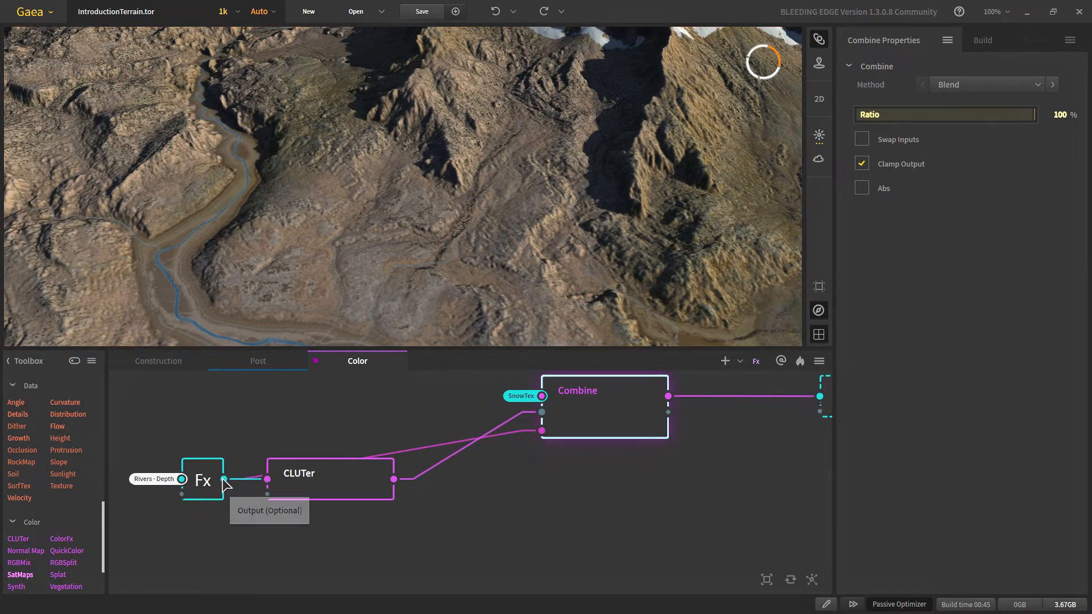
left_click_drag(224, 479, 362, 549)
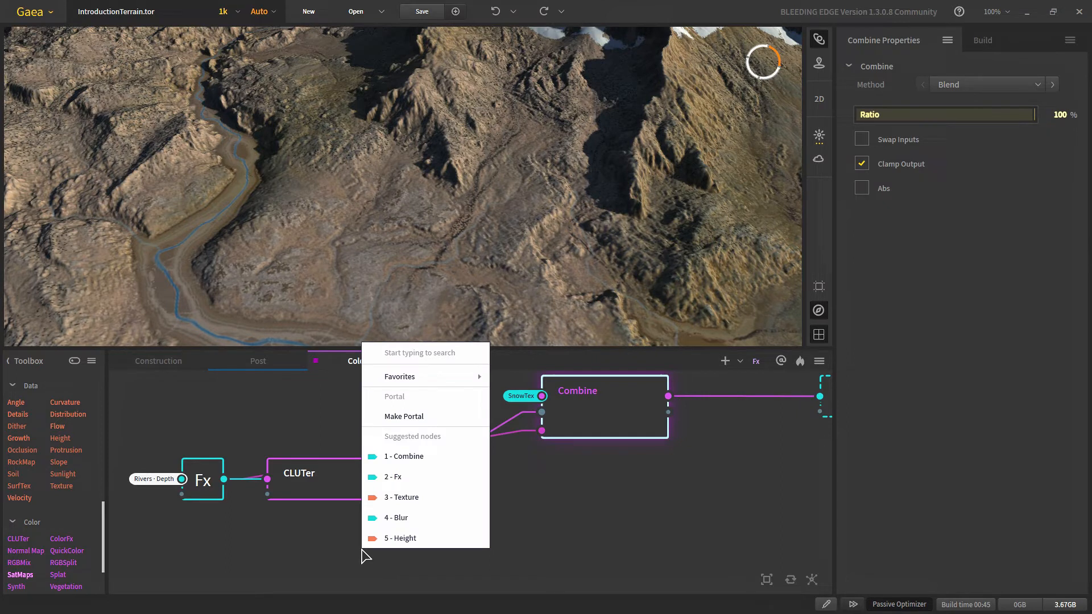
Step: Add an Abs node wired from Rivers - Depth and place it below CLUTer
type("a")
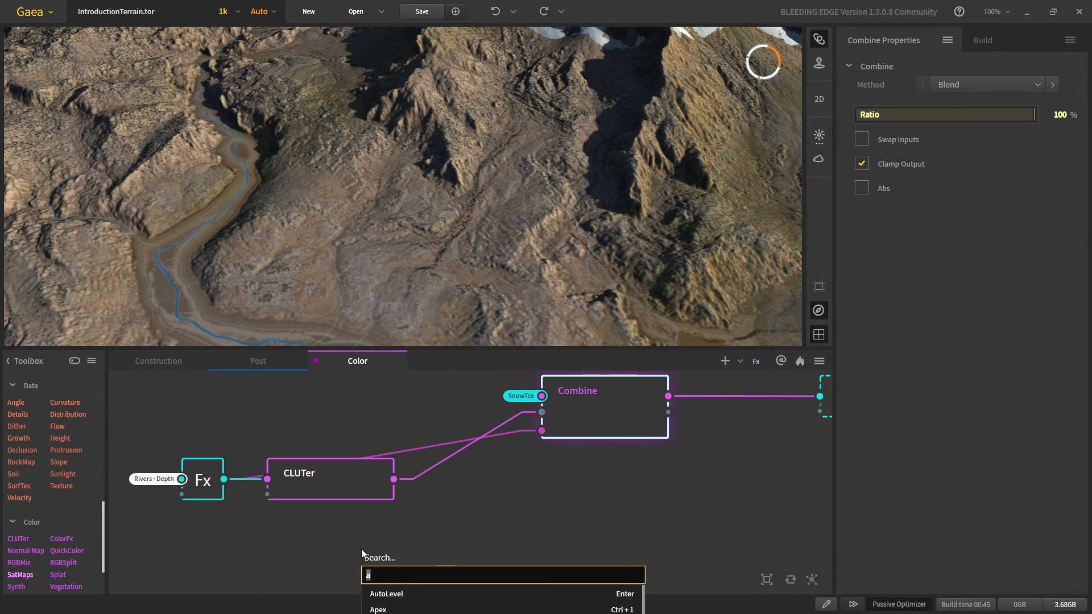
type("bs")
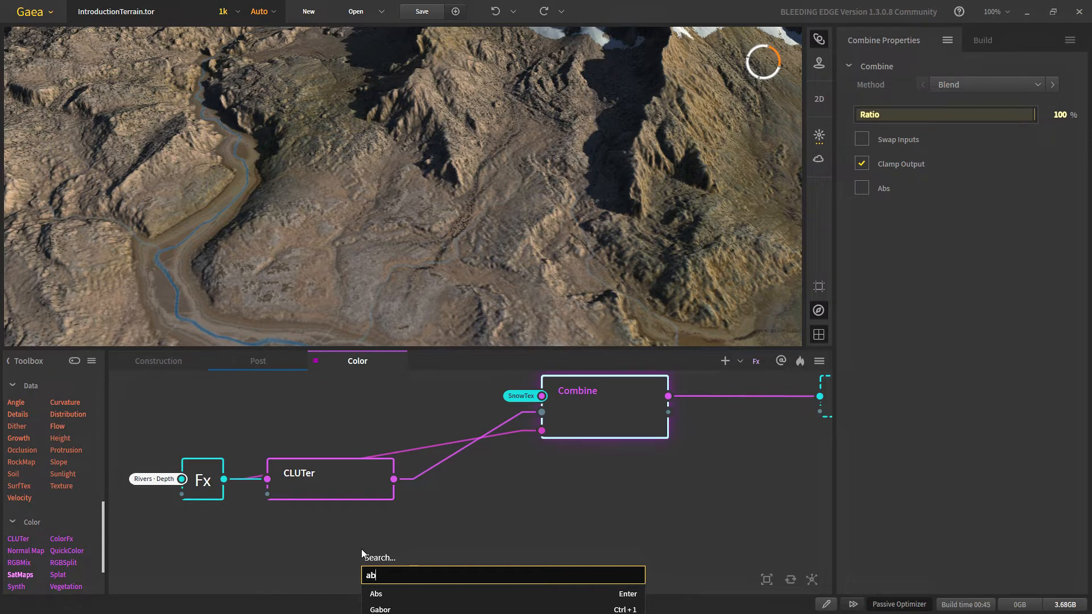
left_click(384, 591)
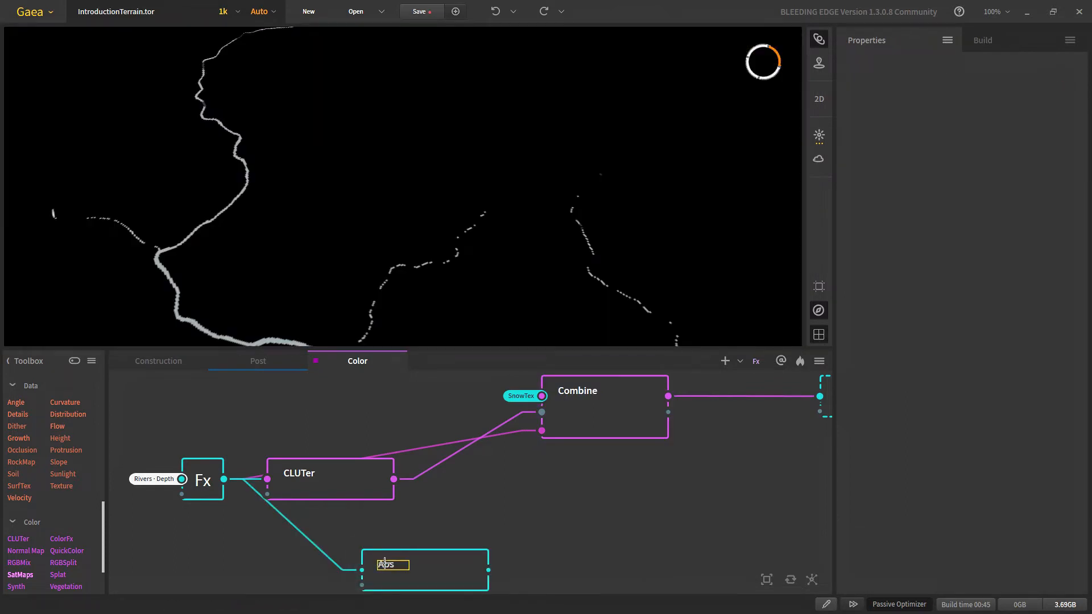
left_click_drag(406, 577, 343, 556)
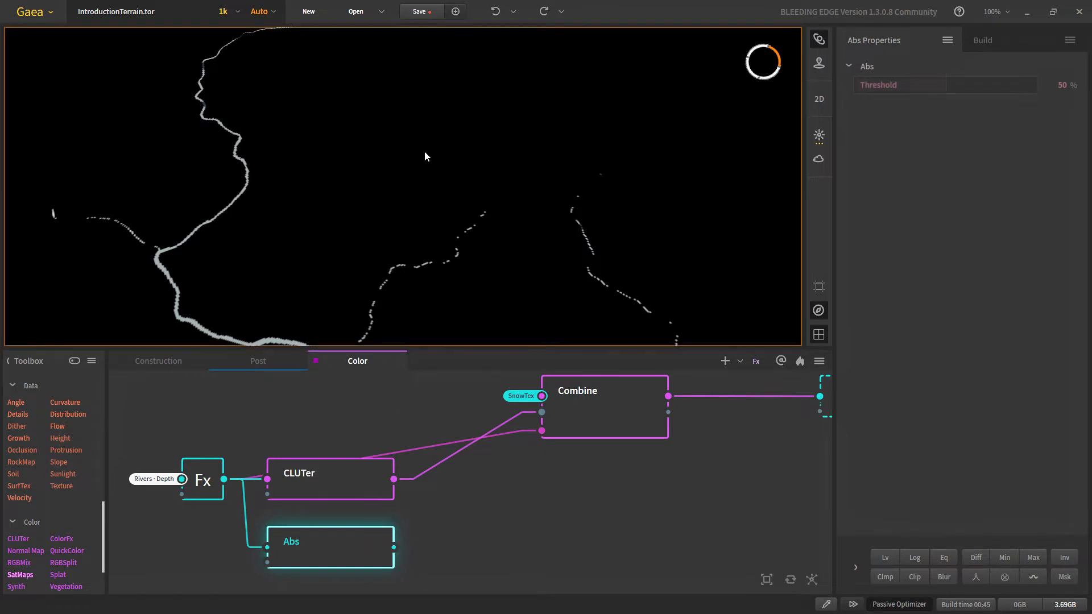
Step: Lower the Abs Threshold step by step from 44% to 30%, checking the river lines
scroll(438, 158, "down", 6)
middle_click_drag(412, 254, 391, 222)
scroll(390, 222, "up", 2)
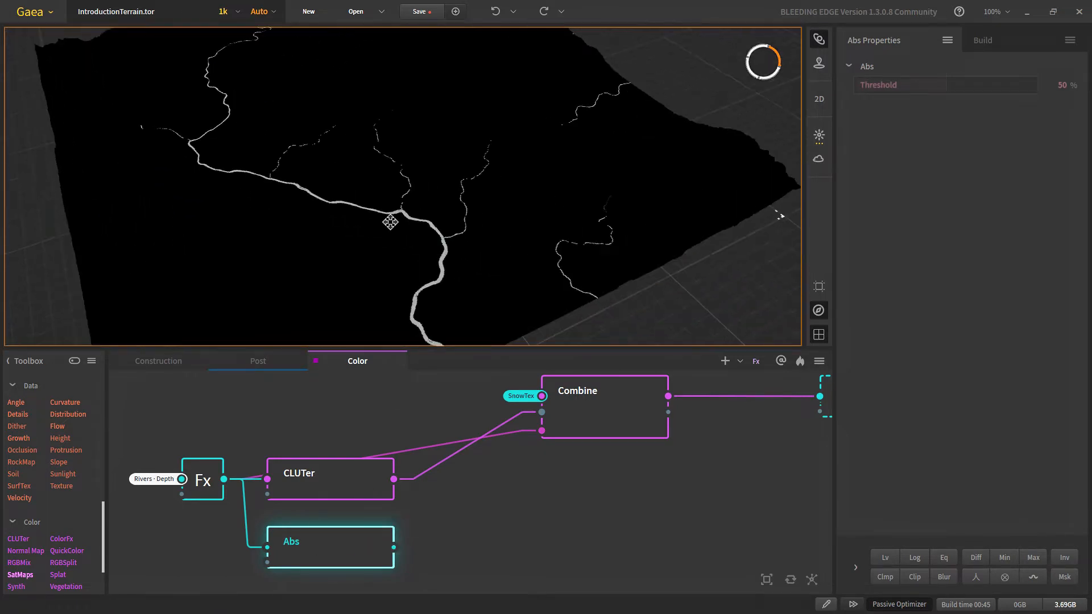
scroll(388, 220, "up", 5)
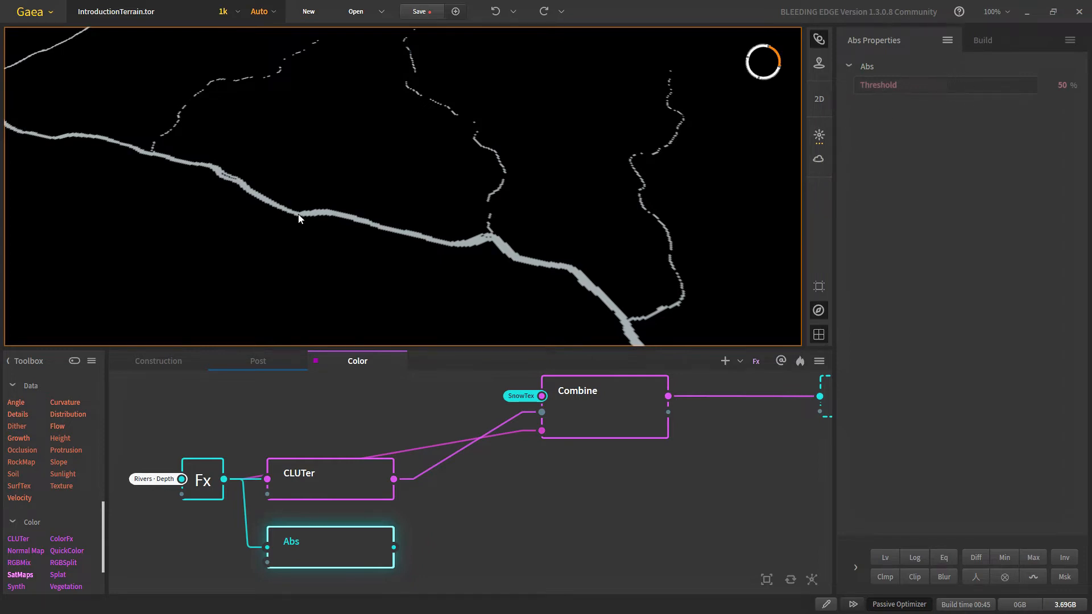
scroll(364, 220, "down", 2)
middle_click_drag(504, 210, 378, 215)
scroll(417, 245, "up", 4)
scroll(350, 253, "down", 4)
scroll(384, 266, "up", 2)
scroll(377, 222, "down", 2)
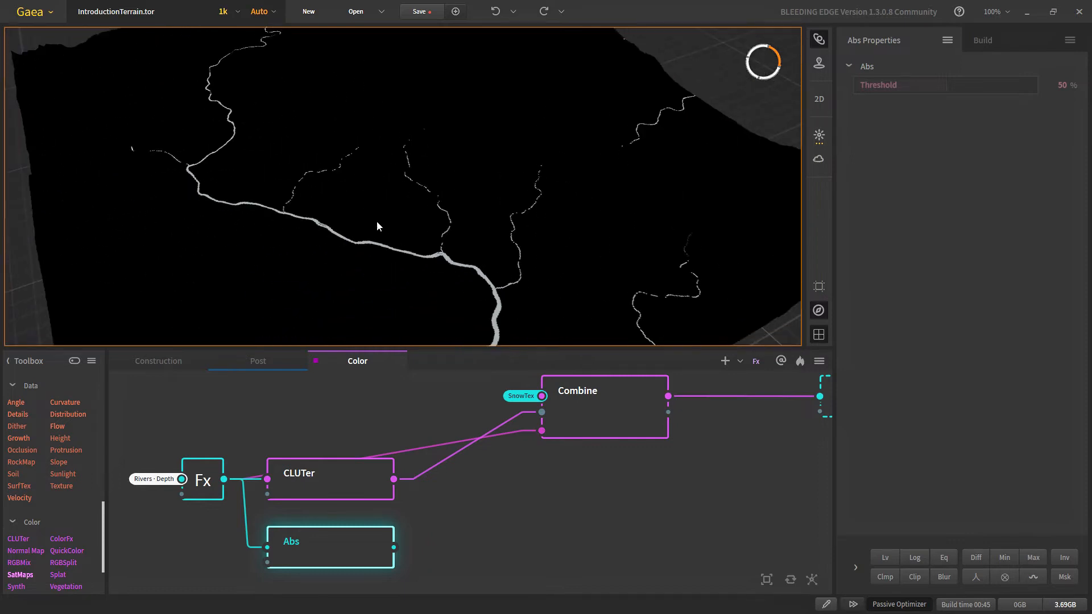
left_click_drag(925, 88, 865, 131)
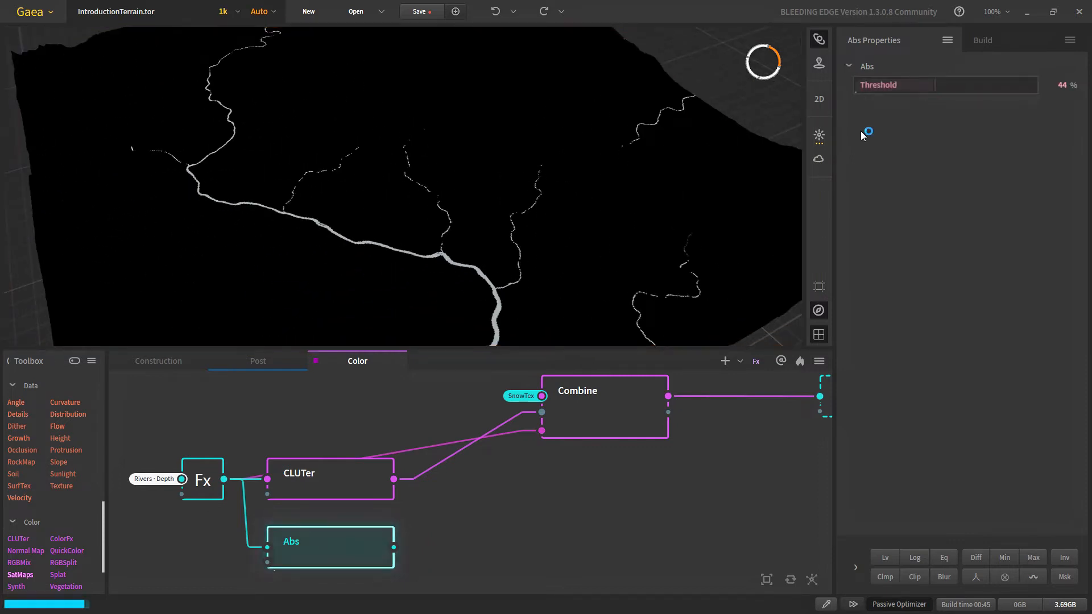
scroll(479, 239, "down", 2)
scroll(476, 249, "up", 2)
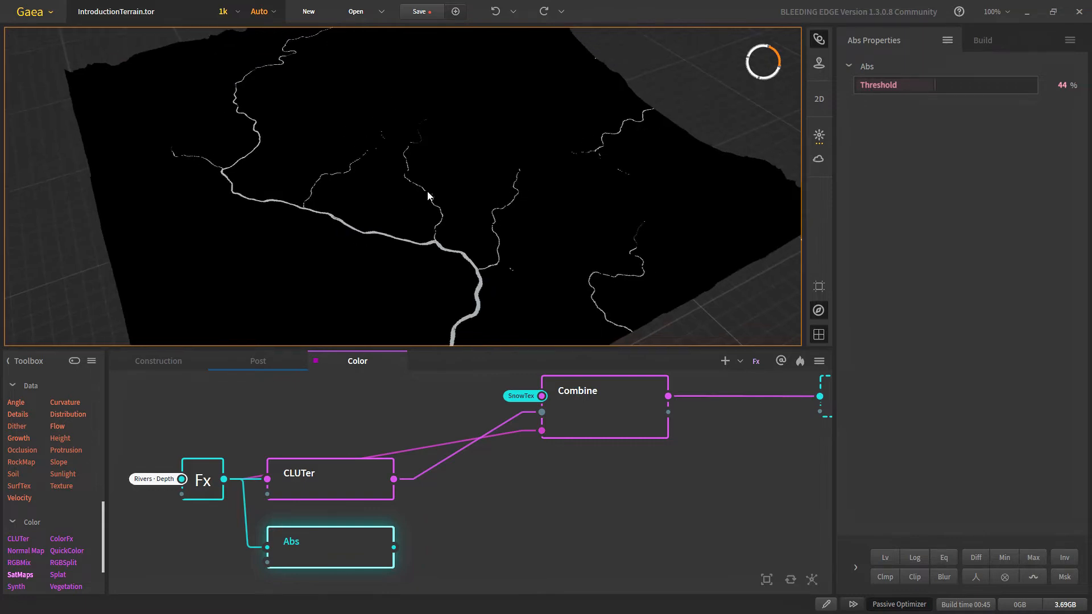
left_click(930, 88)
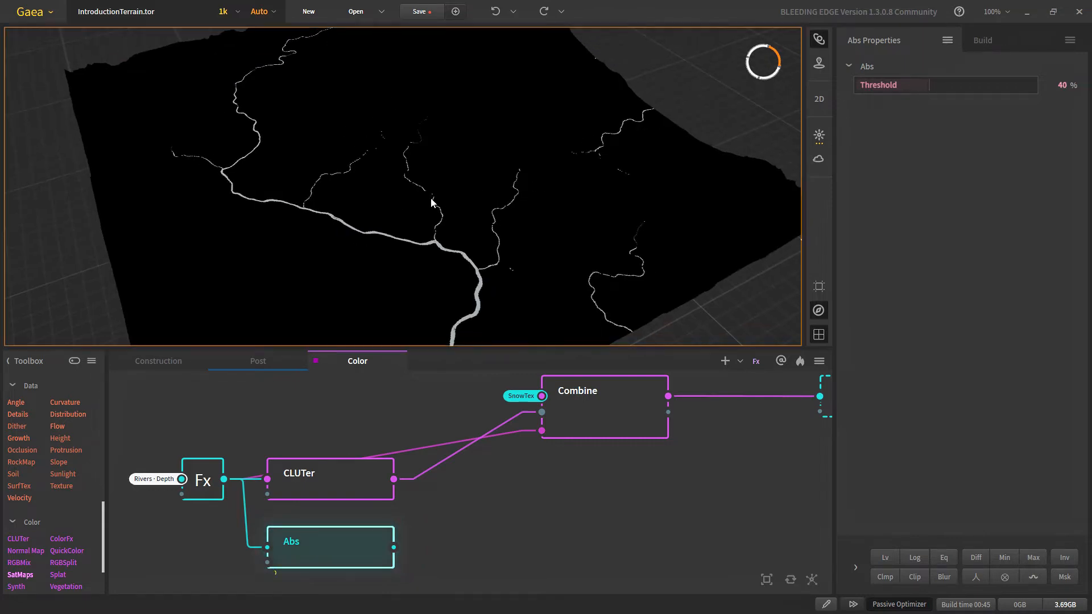
scroll(402, 187, "down", 3)
scroll(402, 186, "up", 1)
scroll(382, 184, "up", 3)
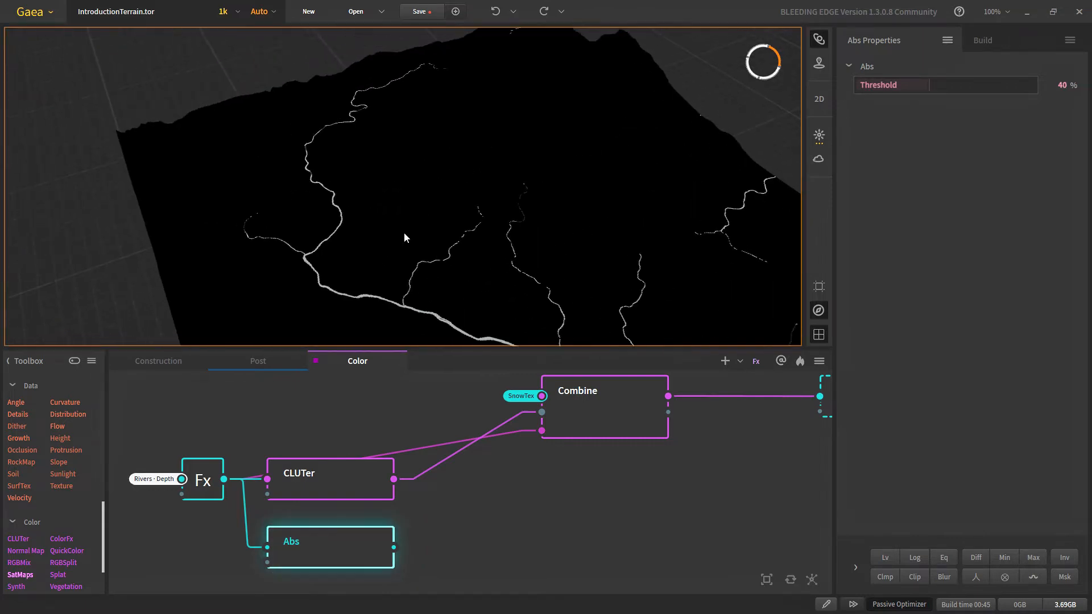
left_click(915, 84)
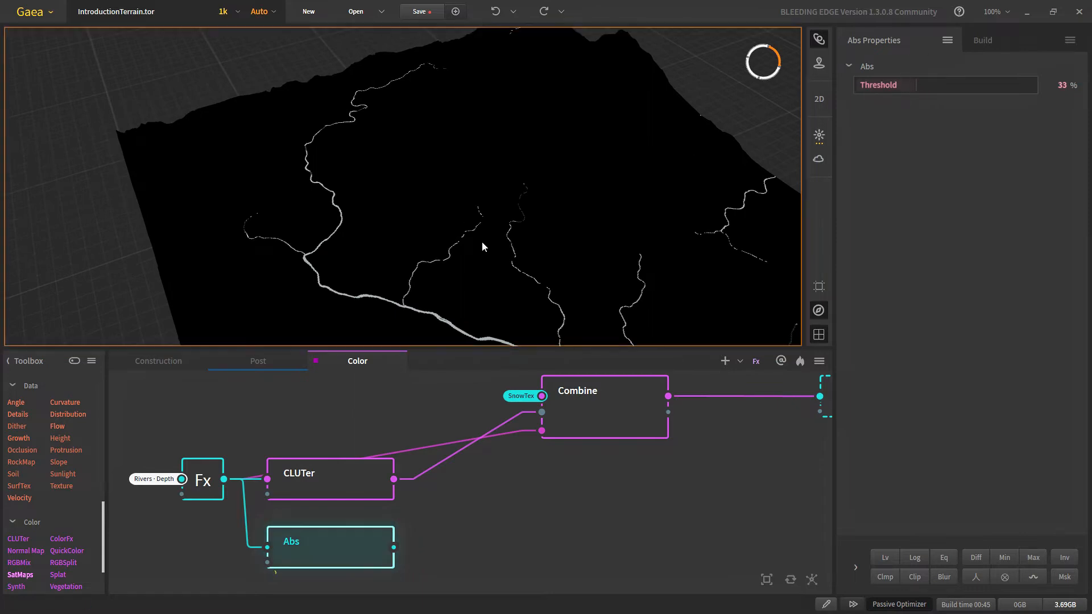
scroll(482, 241, "down", 3)
scroll(478, 266, "up", 2)
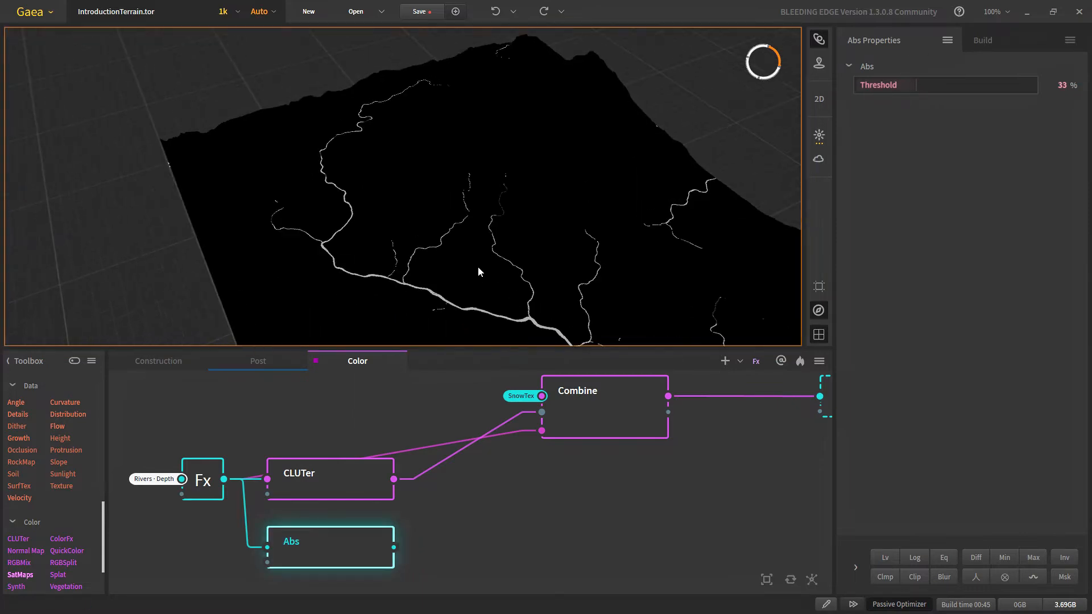
left_click(910, 84)
scroll(526, 263, "down", 3)
scroll(497, 272, "up", 4)
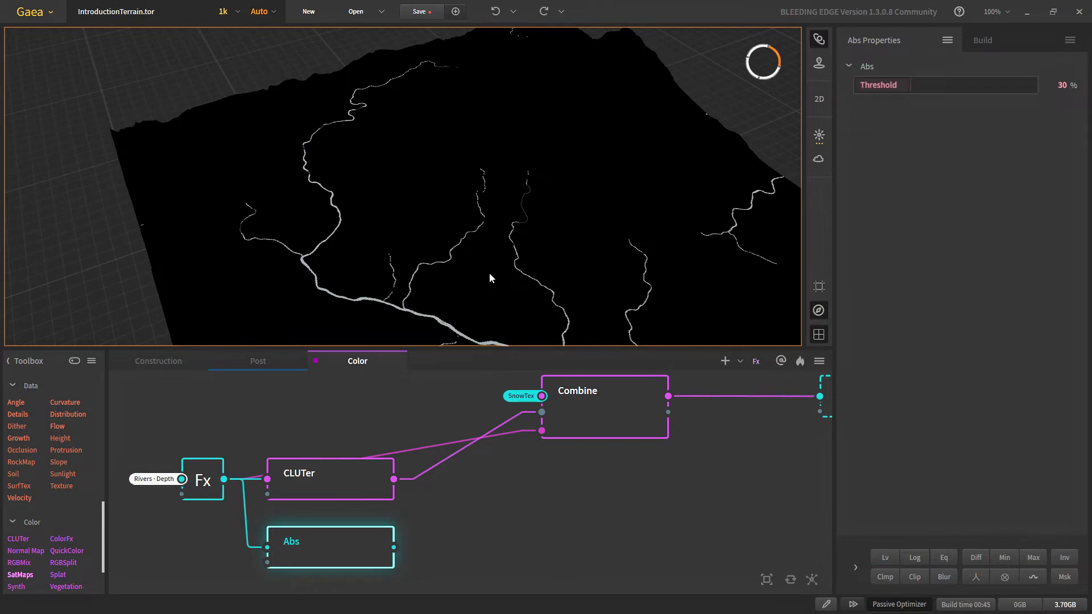
scroll(488, 284, "down", 3)
scroll(487, 290, "up", 3)
Step: Reframe the terrain and pull a new connection from the Abs output
middle_click_drag(485, 290, 444, 275)
left_click_drag(444, 275, 445, 284)
scroll(444, 285, "down", 4)
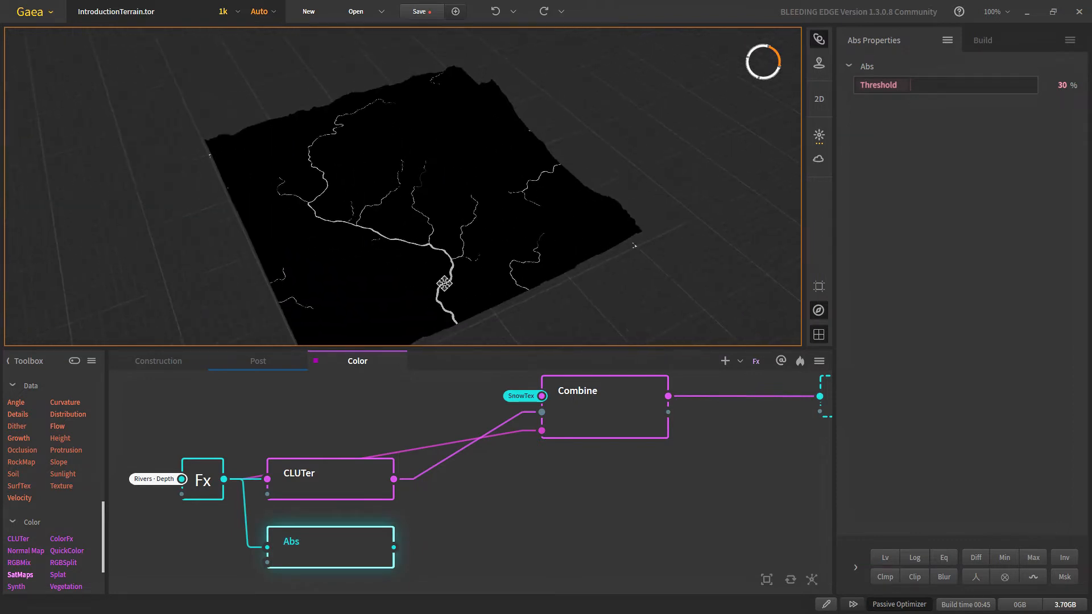
scroll(364, 183, "up", 3)
scroll(427, 228, "down", 2)
scroll(425, 235, "up", 3)
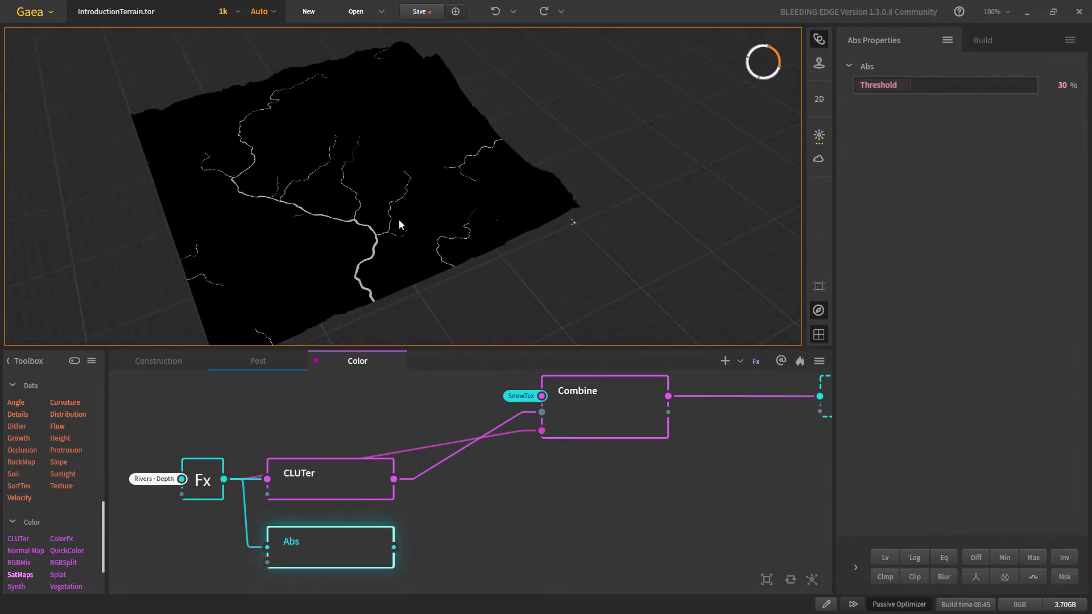
left_click_drag(394, 547, 456, 548)
Step: Add a Blur node after Abs, set Power to 0.25, then halve it twice to 0.06
type("bl")
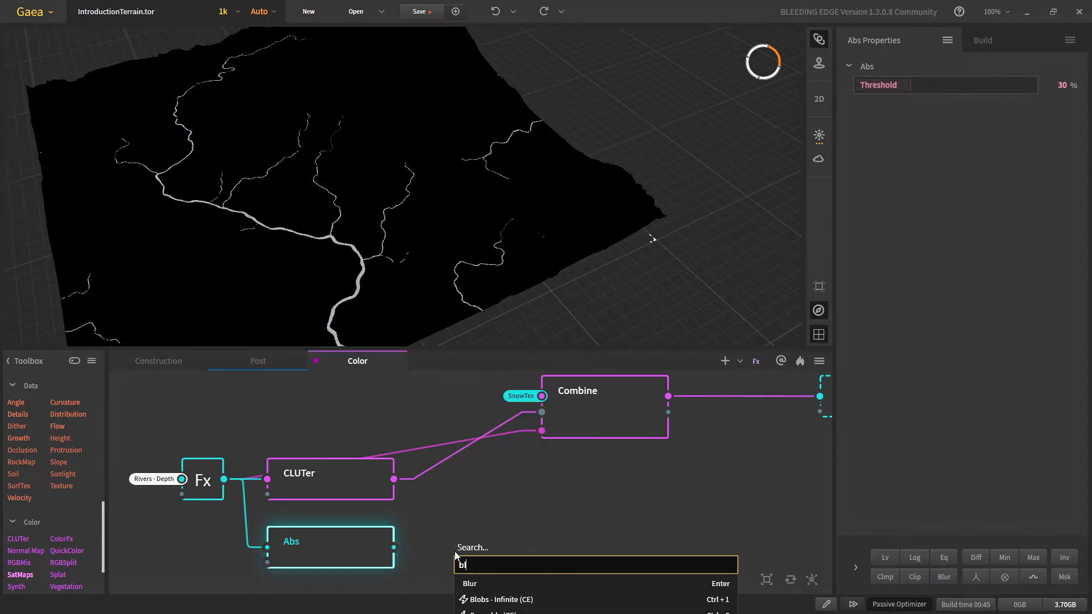
left_click(472, 583)
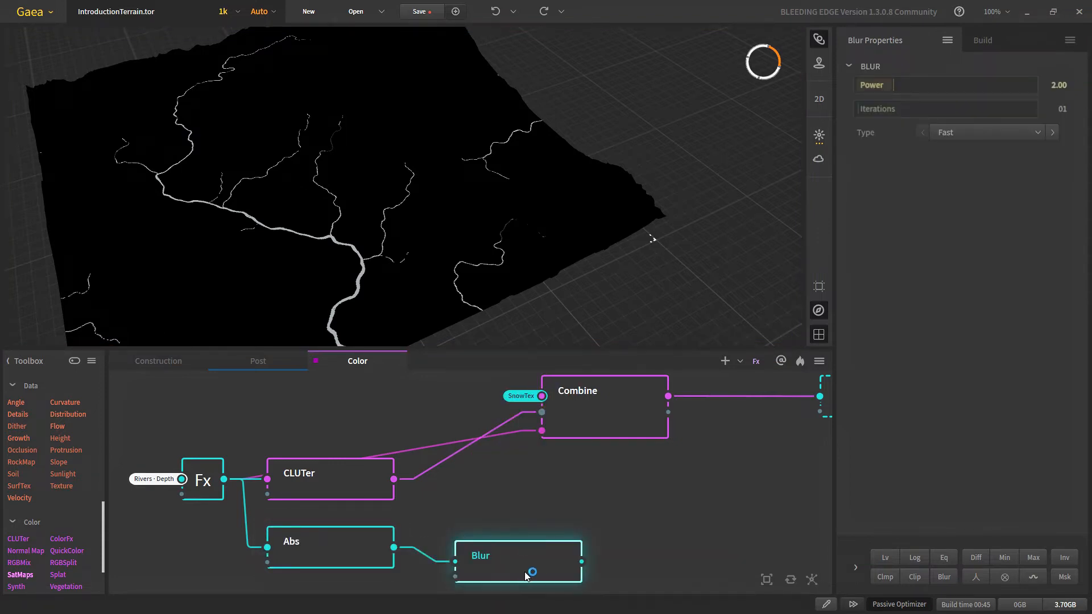
left_click_drag(526, 576, 502, 562)
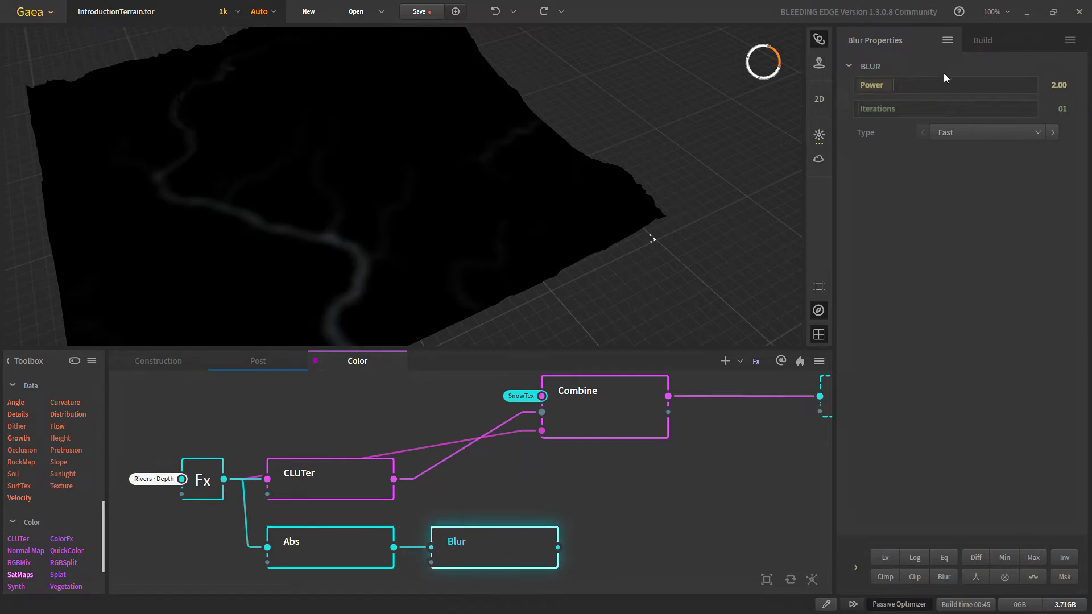
left_click(862, 85)
scroll(296, 307, "up", 4)
middle_click_drag(294, 313, 469, 270)
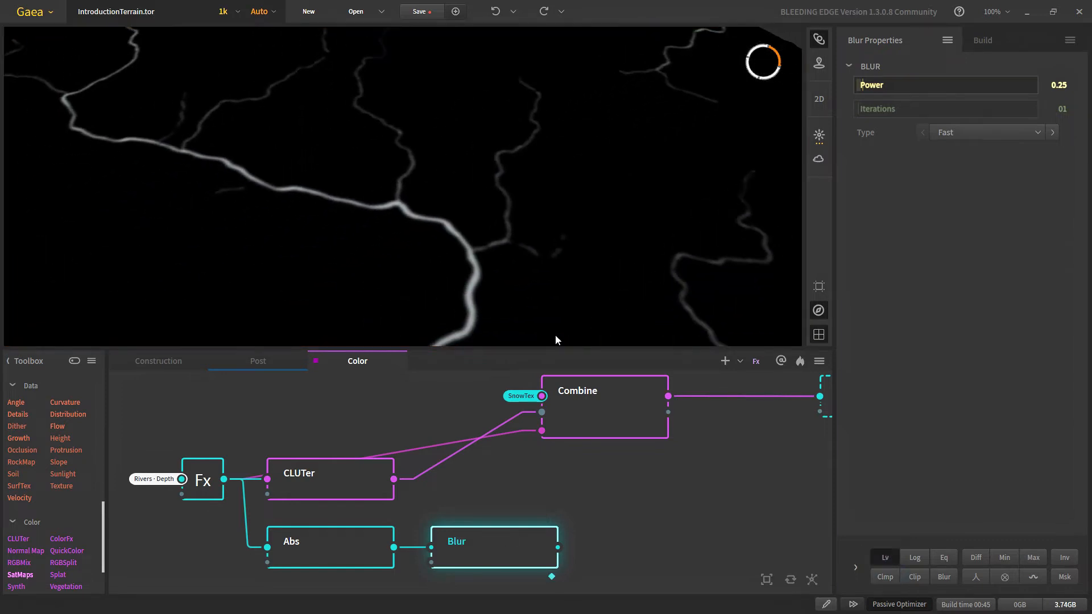
scroll(309, 210, "up", 5)
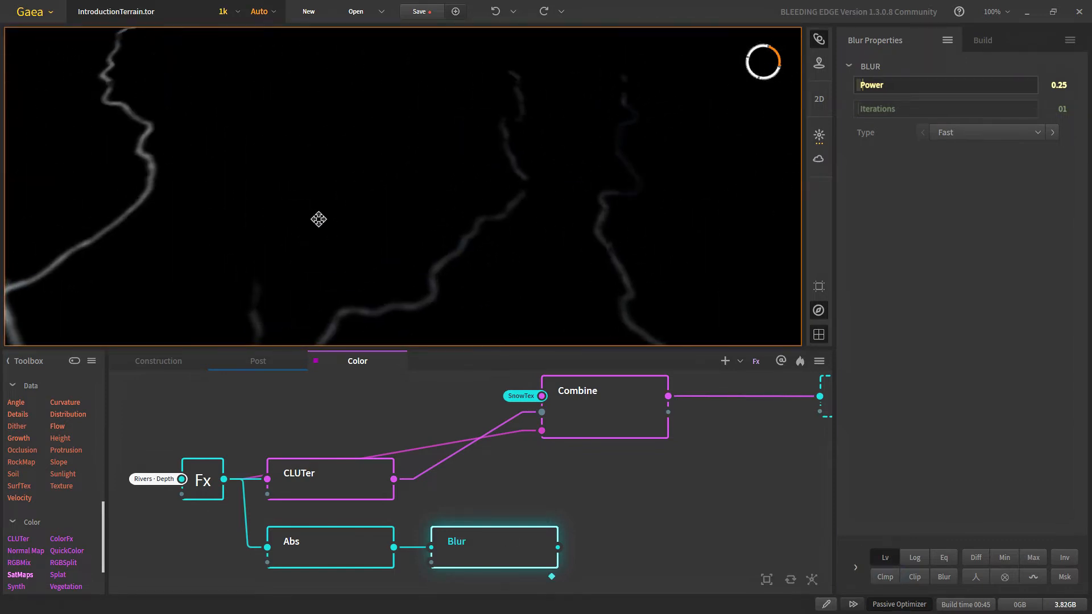
scroll(328, 176, "down", 3)
middle_click_drag(331, 205, 319, 177)
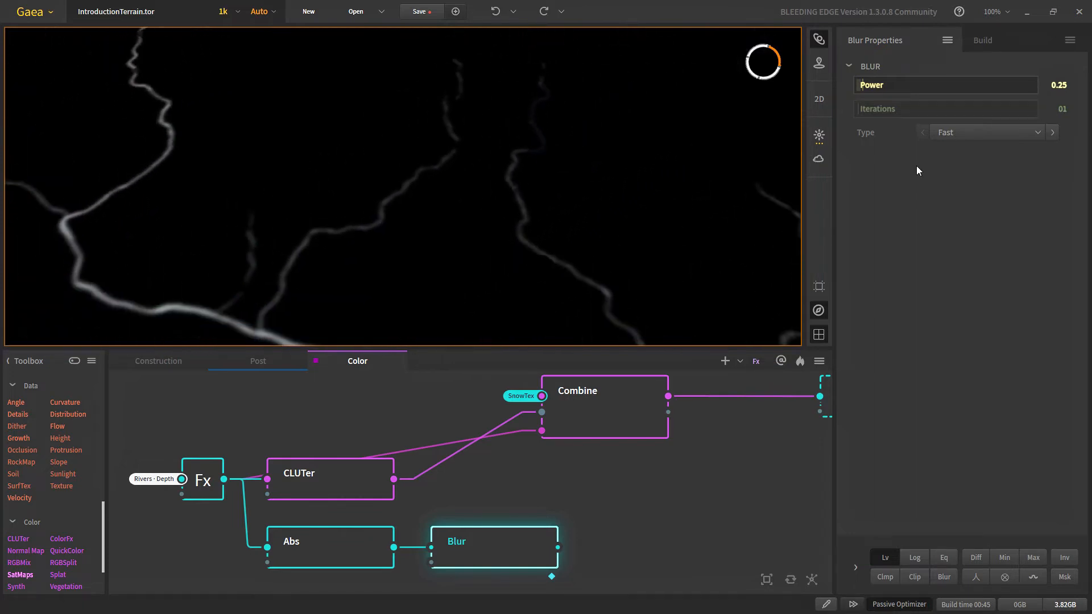
right_click(904, 92)
left_click(868, 86)
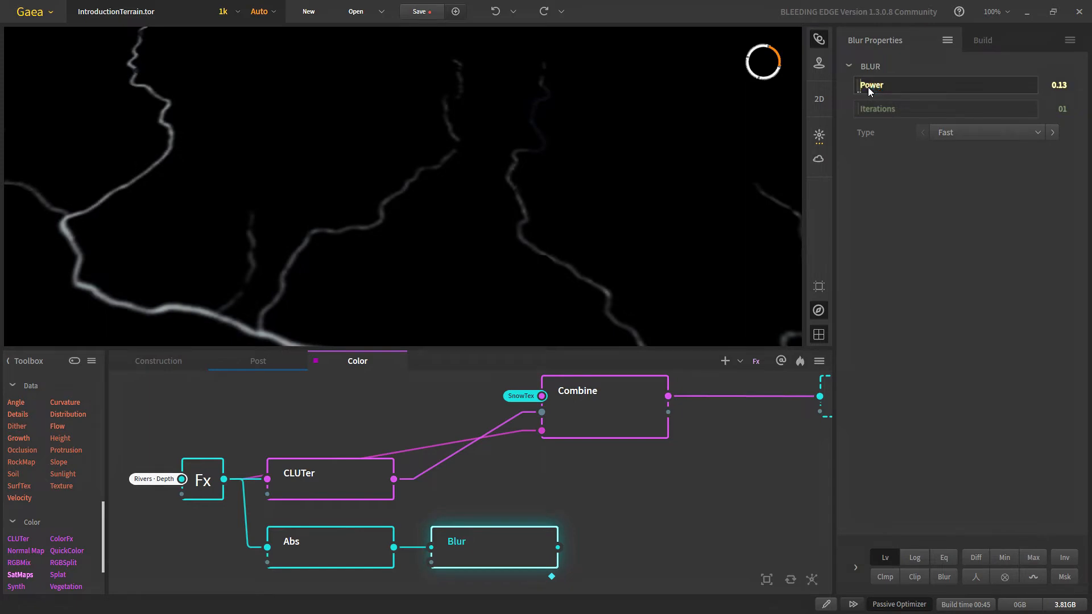
right_click(868, 87)
left_click(868, 86)
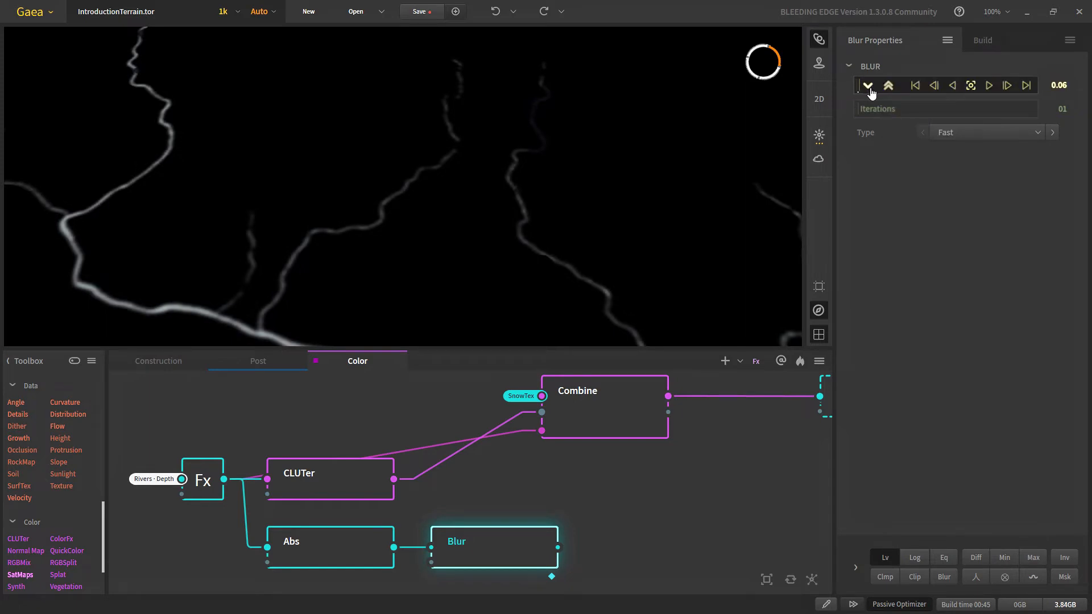
Step: Compare the Abs and Blur previews, using logarithmic levels, to check the softened river channels
left_click(332, 573)
left_click(335, 566)
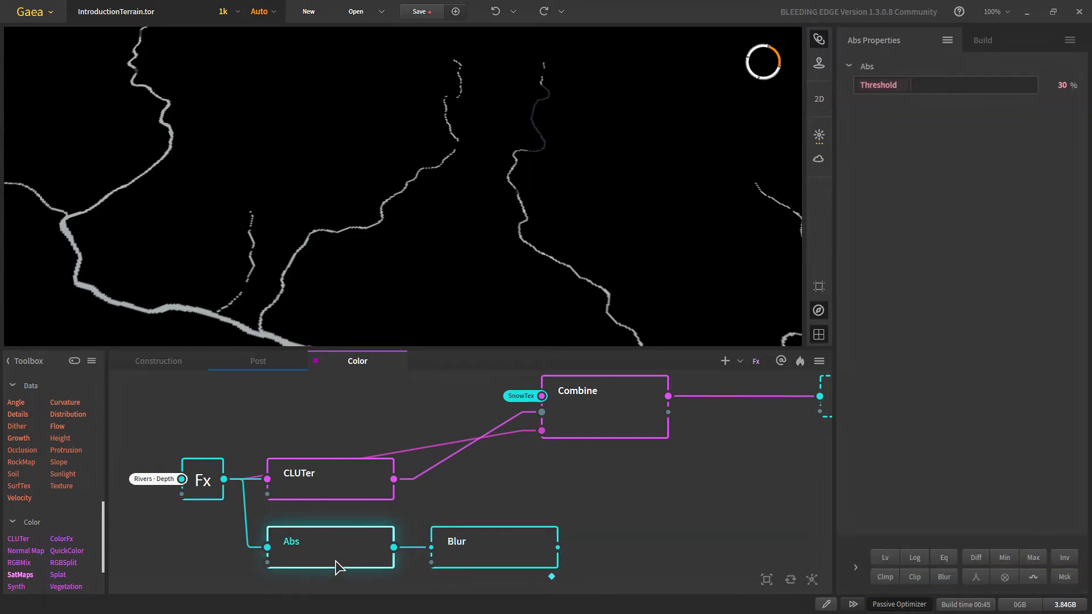
left_click(524, 554)
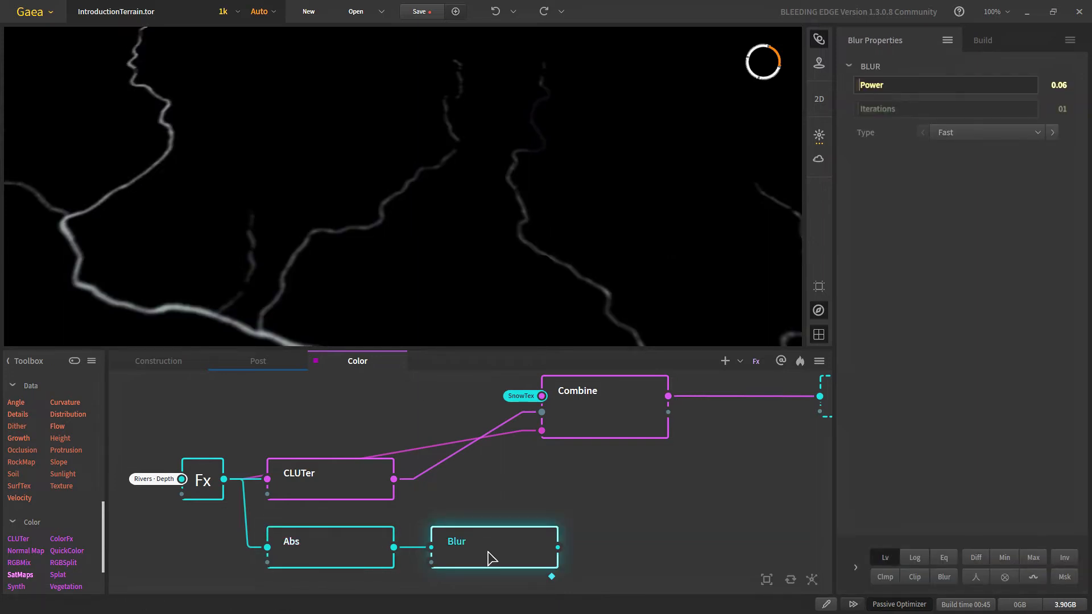
left_click(356, 570)
left_click(472, 564)
left_click(914, 561)
scroll(495, 250, "down", 5)
scroll(495, 250, "up", 3)
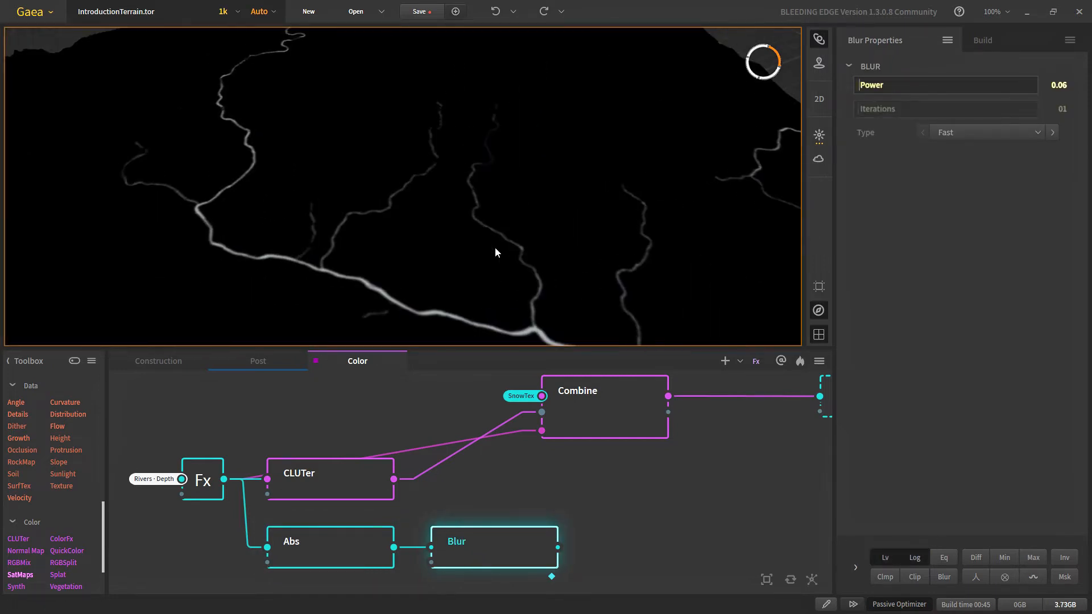
scroll(439, 229, "down", 3)
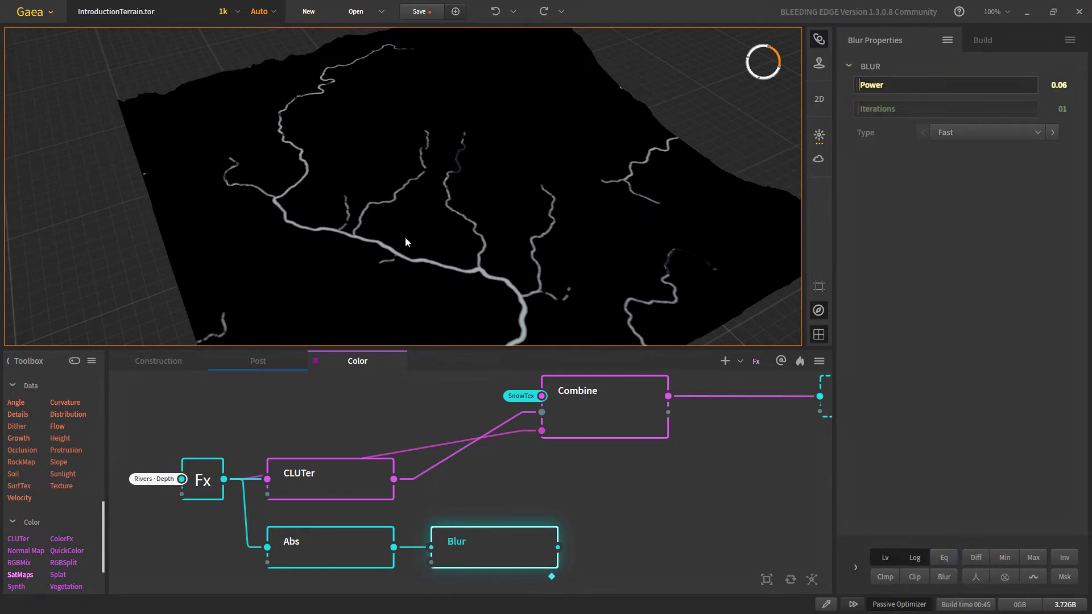
scroll(441, 178, "up", 5)
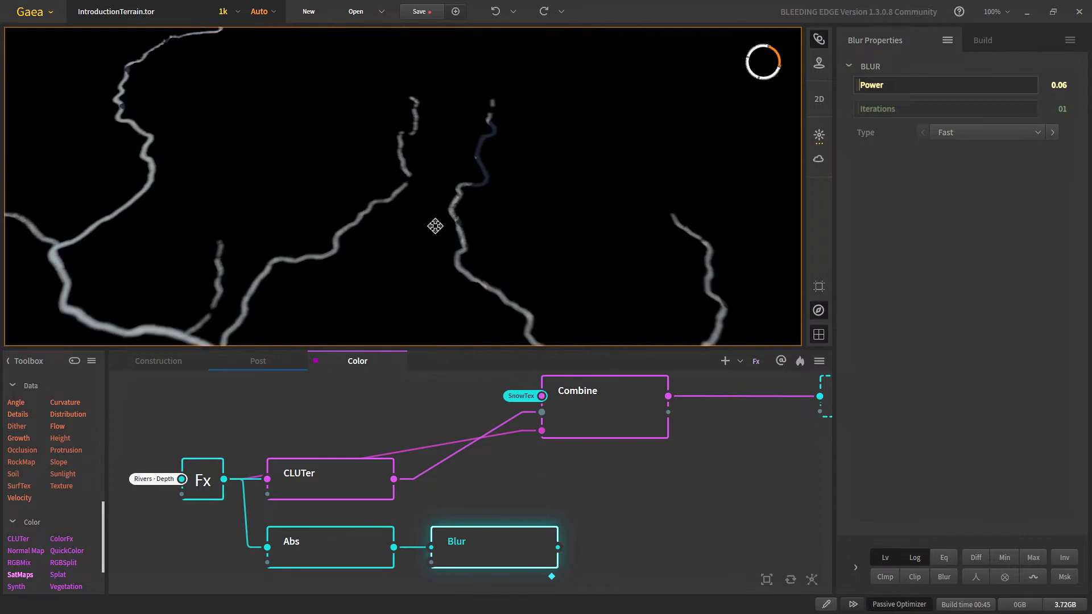
left_click(353, 565)
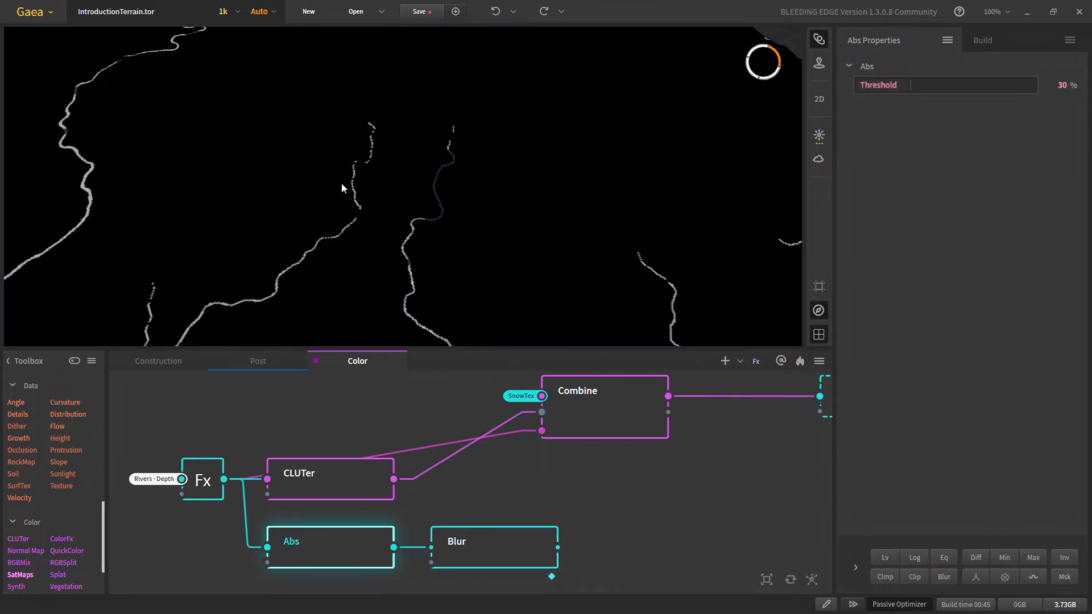
scroll(341, 183, "up", 4)
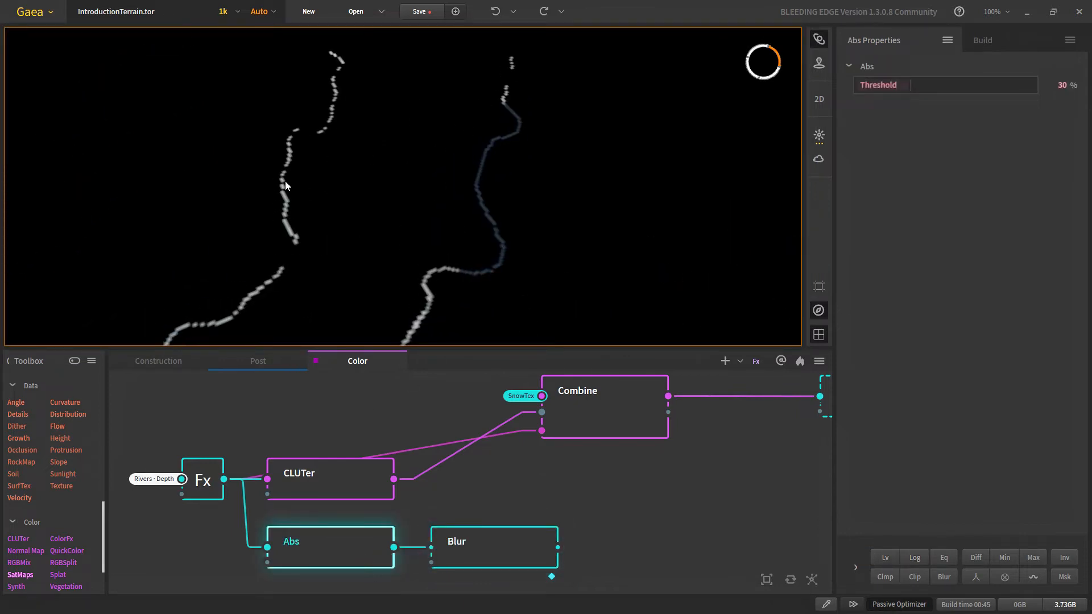
scroll(285, 185, "down", 4)
left_click(497, 554)
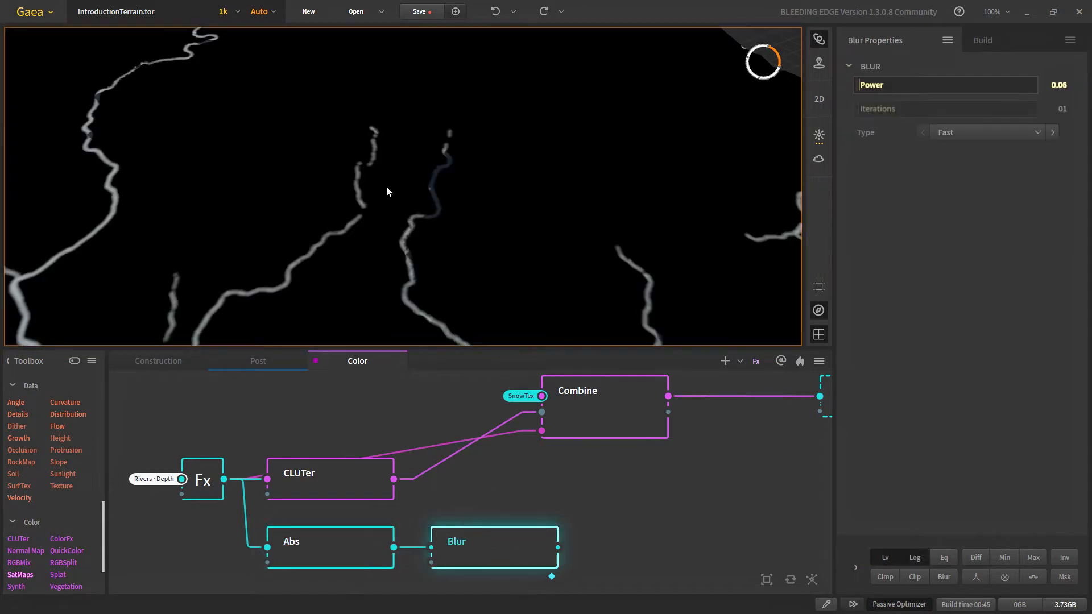
scroll(386, 186, "up", 3)
scroll(310, 124, "down", 6)
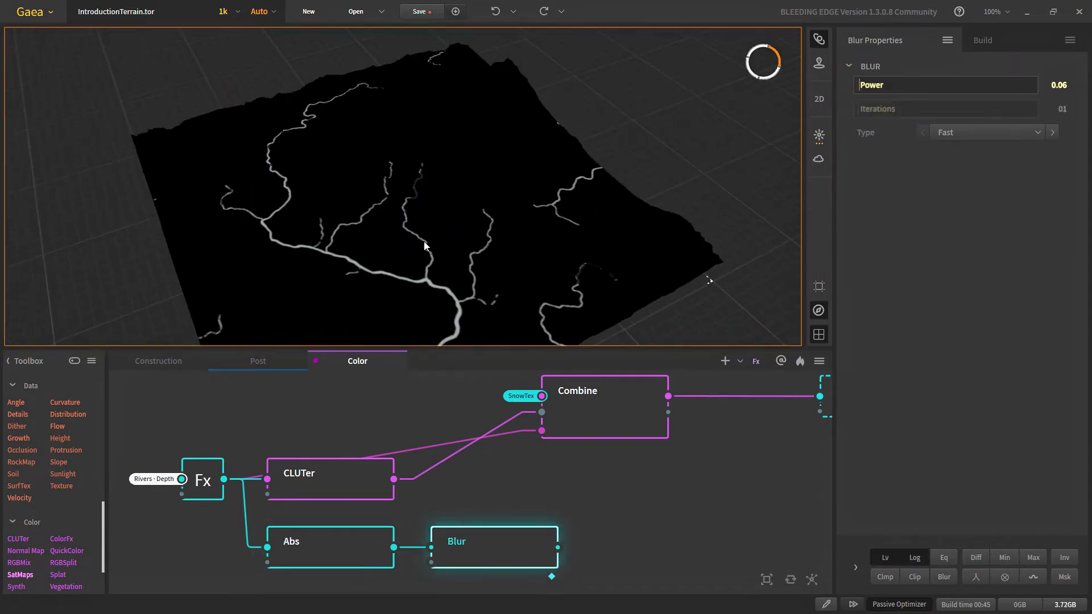
middle_click_drag(620, 508, 486, 513)
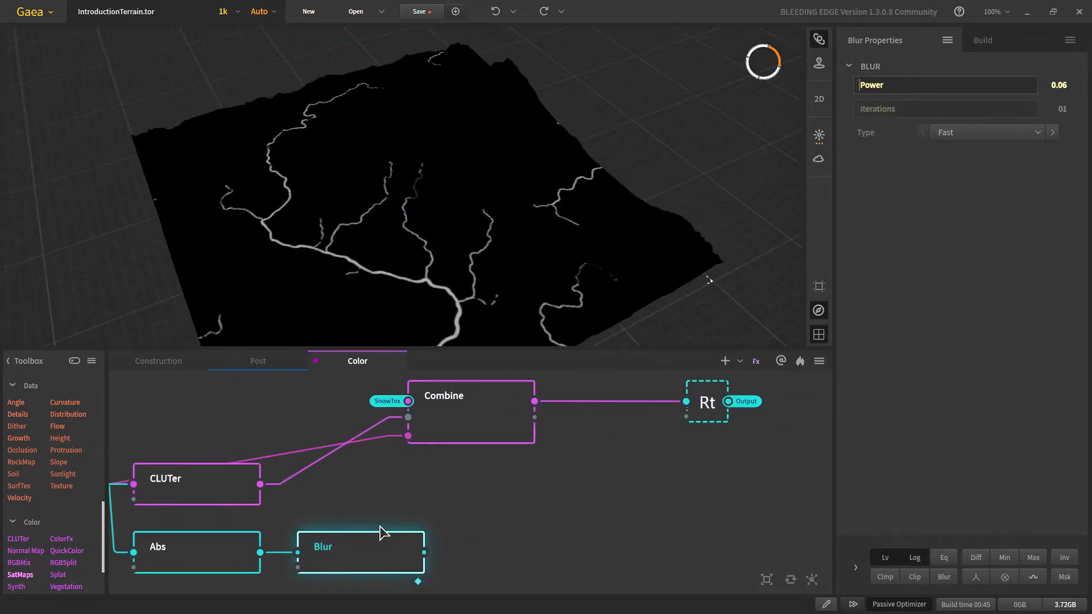
Step: Wire the Blur output into the river Combine's Mask input and preview the coloured terrain
left_click_drag(424, 552, 409, 437)
left_click(515, 415)
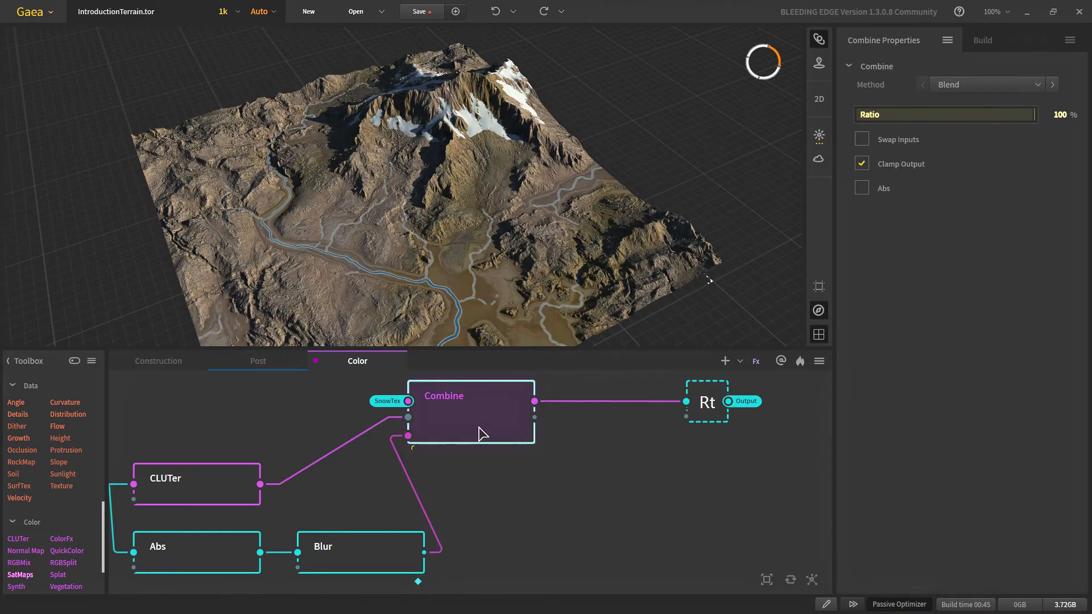
scroll(313, 241, "up", 5)
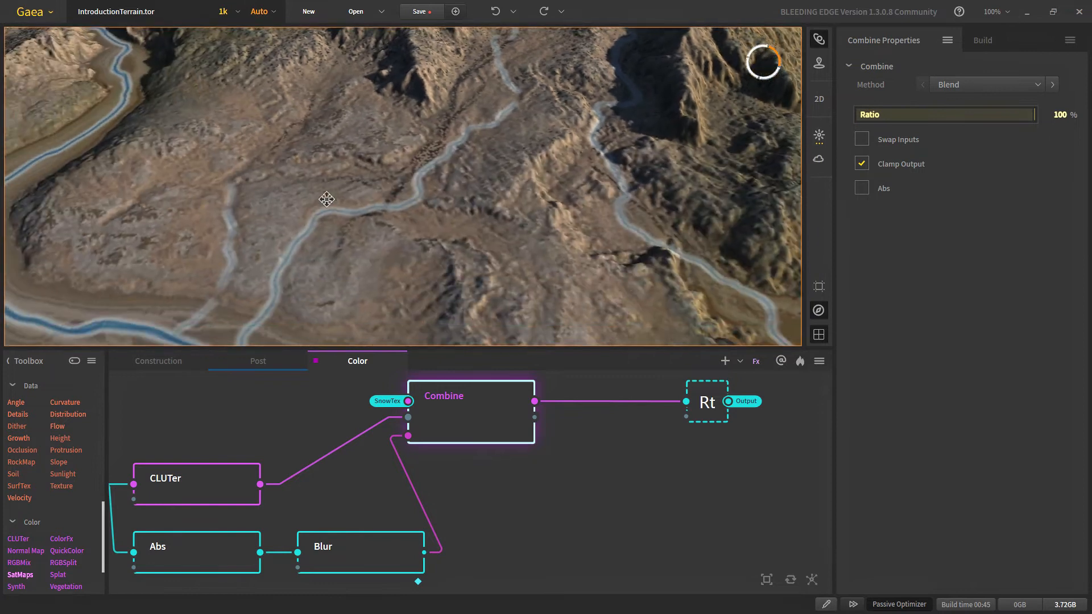
scroll(346, 257, "up", 4)
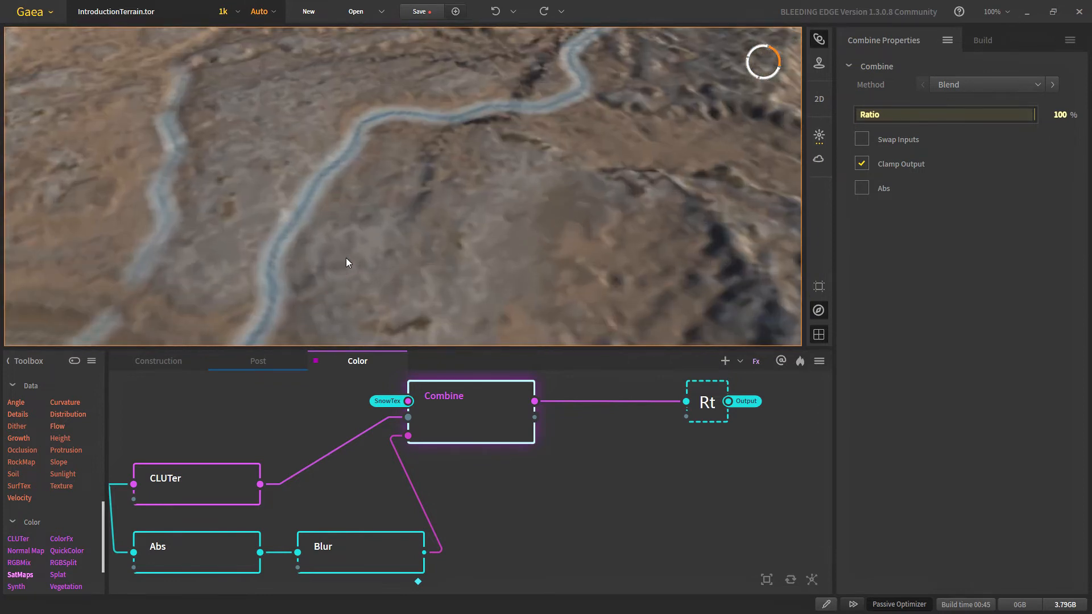
scroll(305, 235, "down", 5)
scroll(437, 185, "up", 3)
scroll(381, 207, "up", 3)
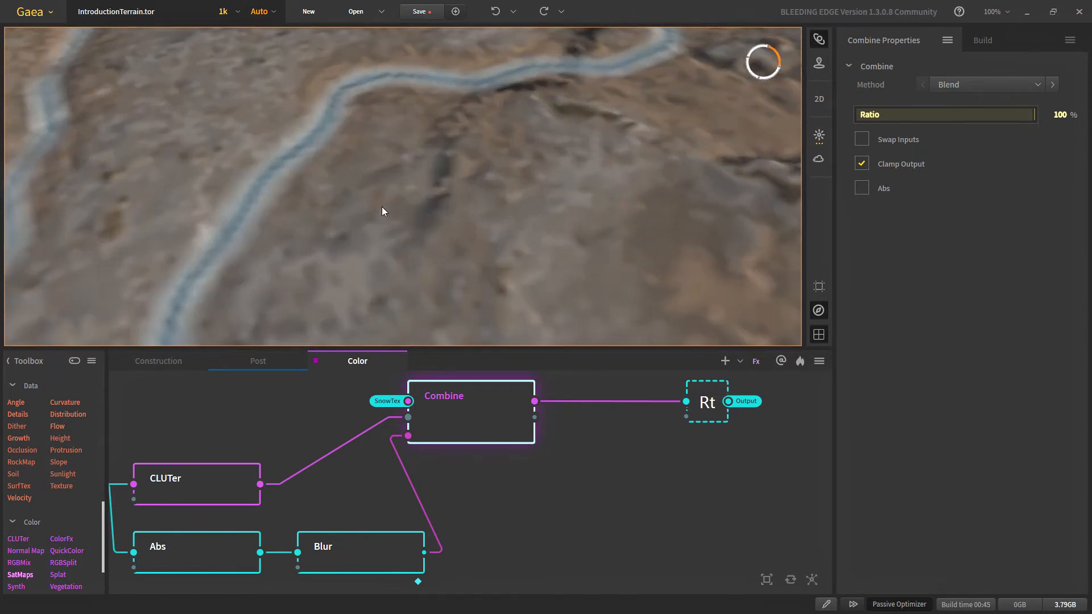
scroll(258, 219, "down", 4)
scroll(427, 186, "up", 5)
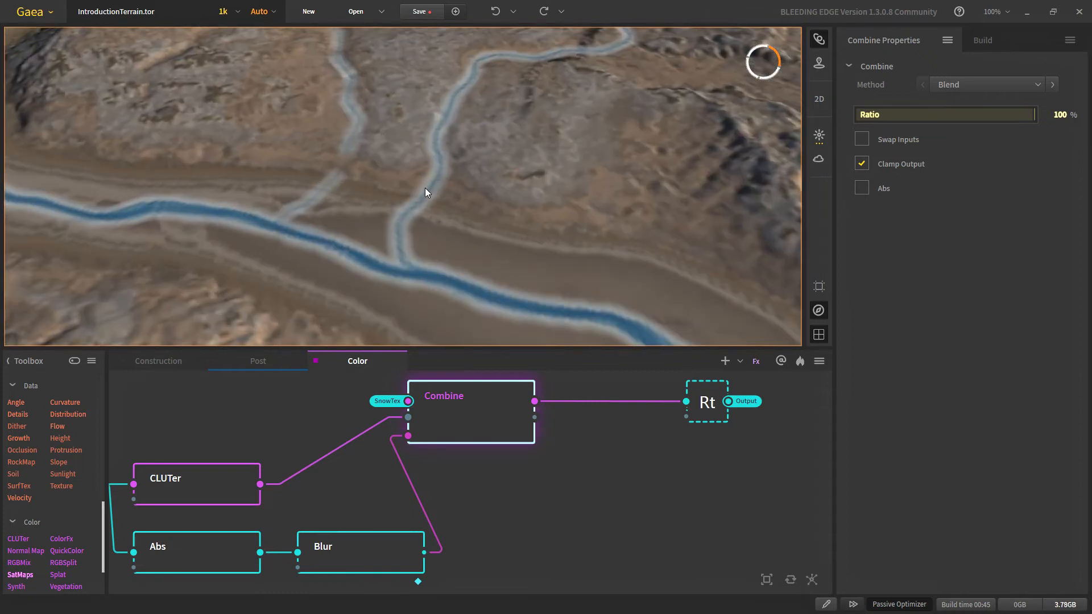
left_click(188, 496)
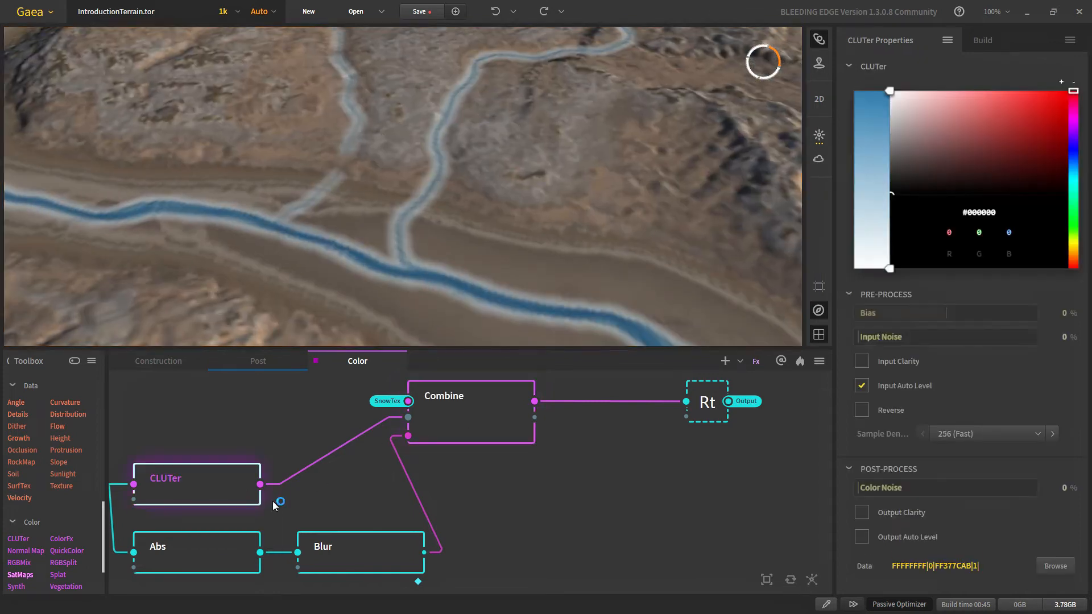
left_click_drag(435, 542, 438, 543)
left_click(579, 472)
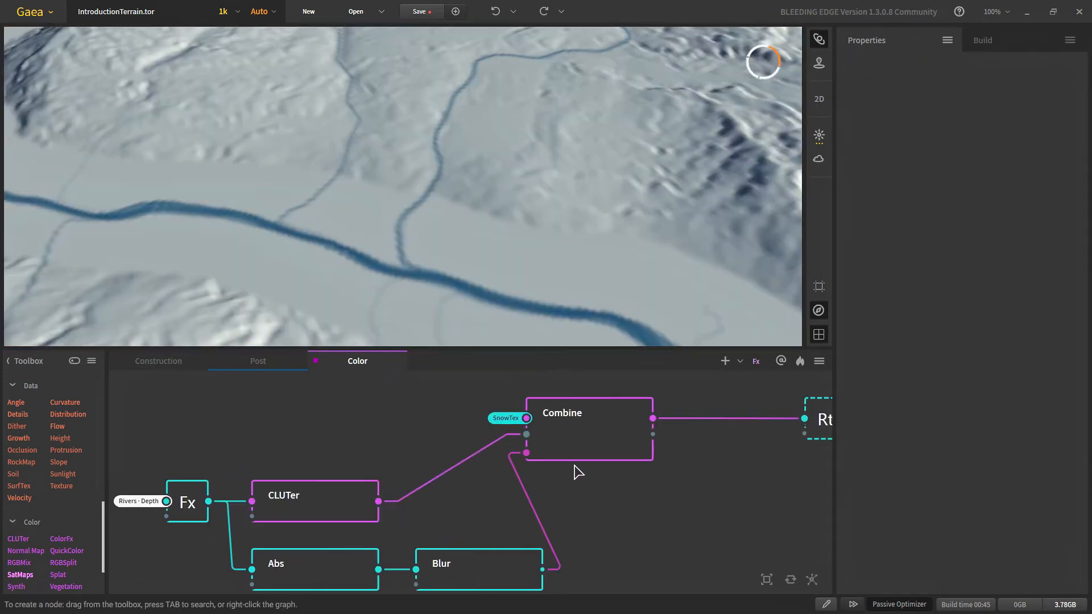
left_click(571, 449)
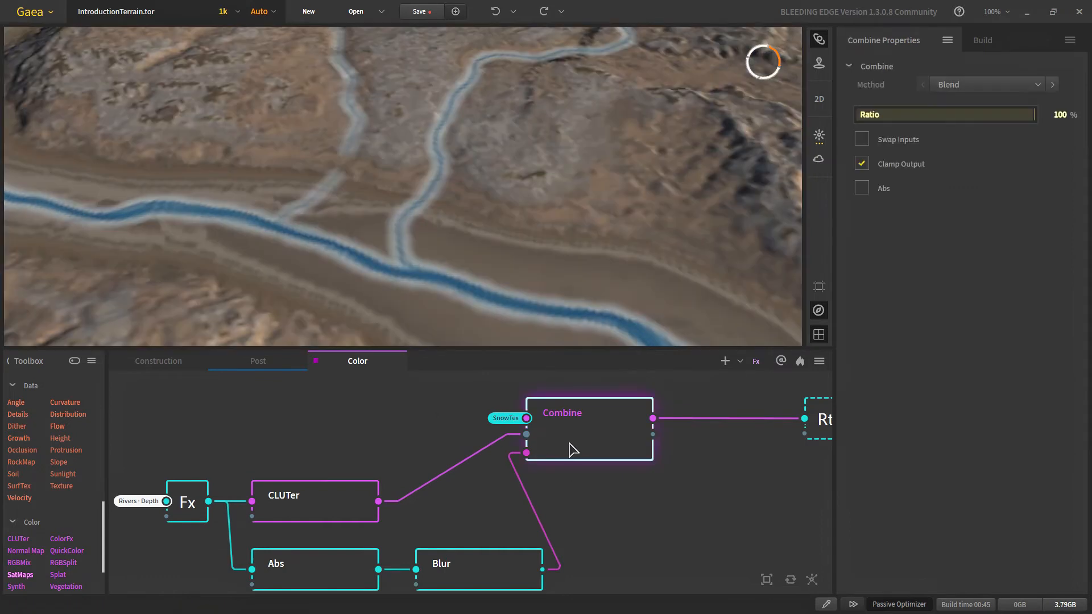
Step: Change the river CLUTer gradient's end stop to pale blue #80B2DA and preview the Combine result
left_click(329, 503)
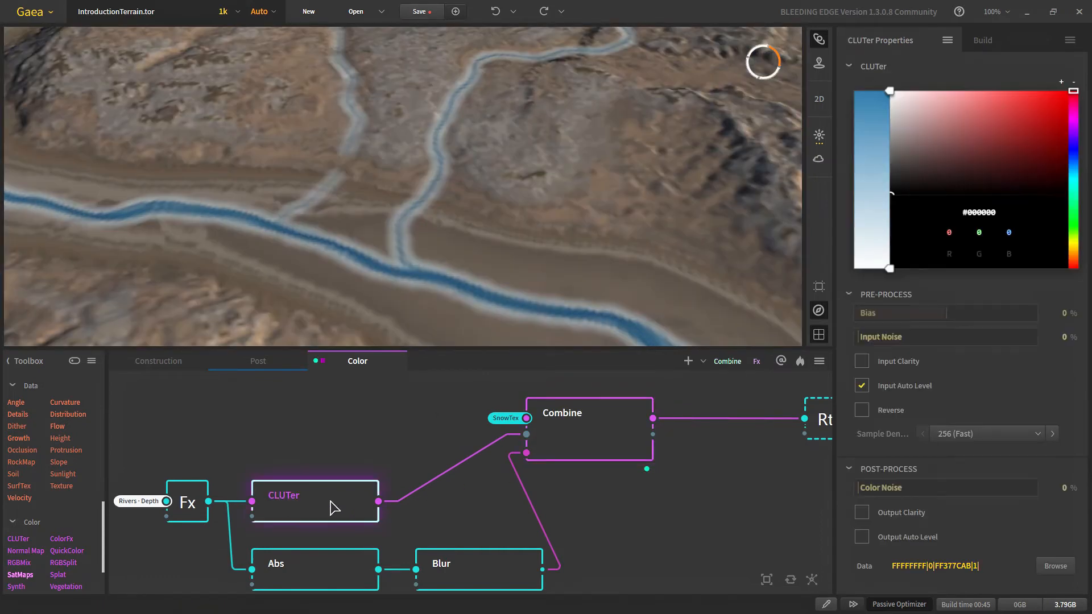
left_click_drag(889, 92, 886, 211)
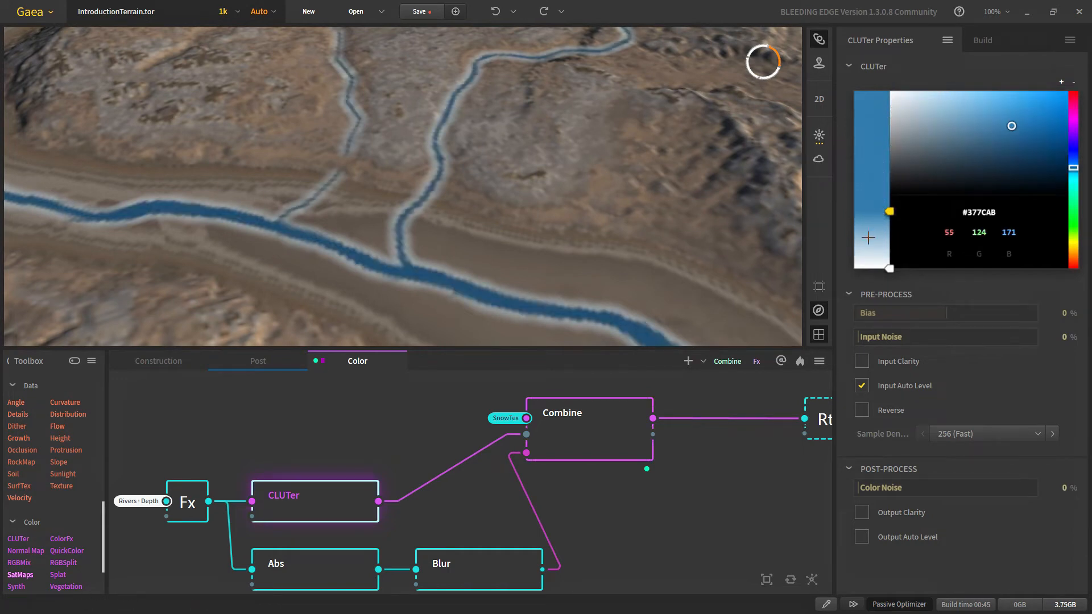
left_click(888, 244)
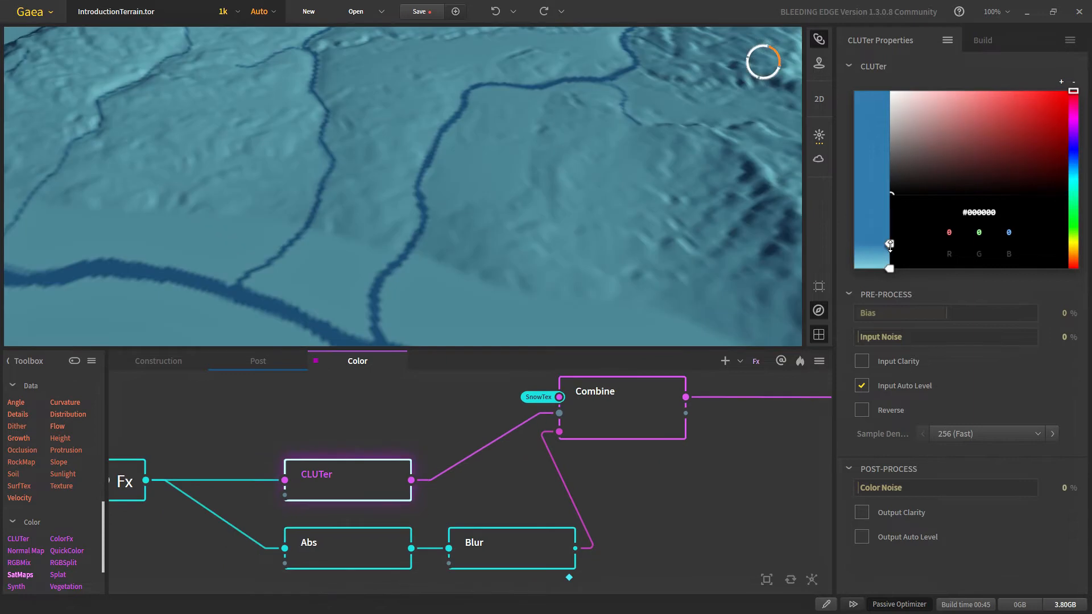
left_click(890, 268)
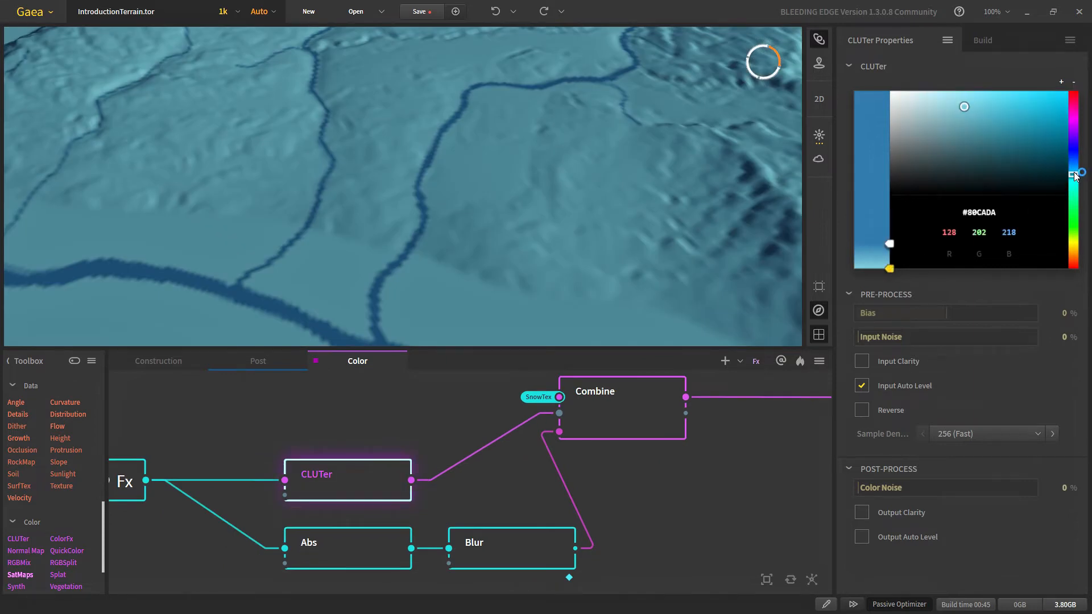
left_click_drag(1072, 173, 1073, 171)
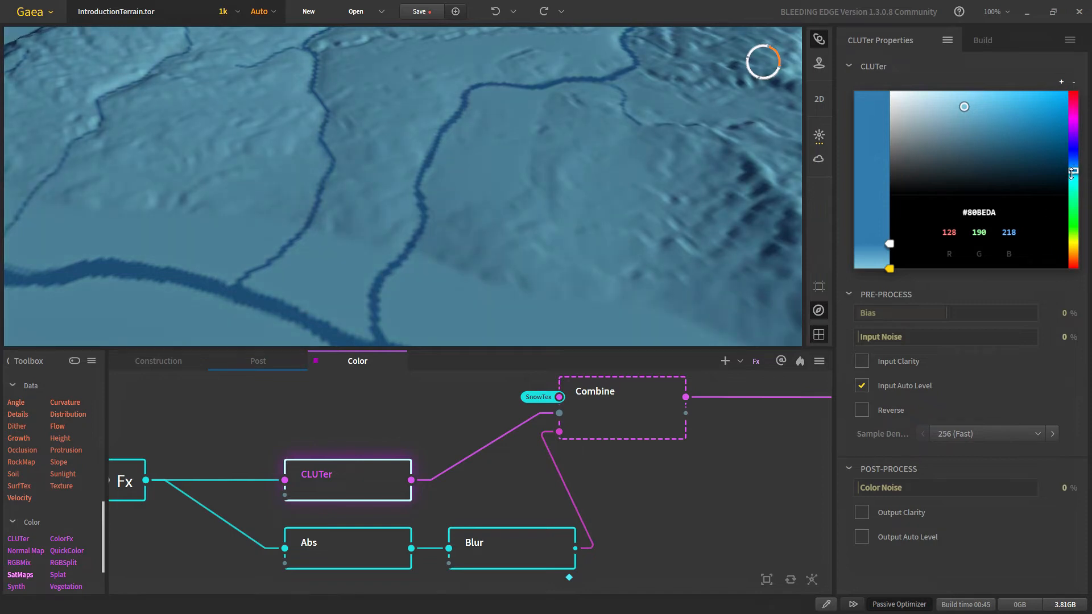
left_click_drag(1073, 170, 1073, 167)
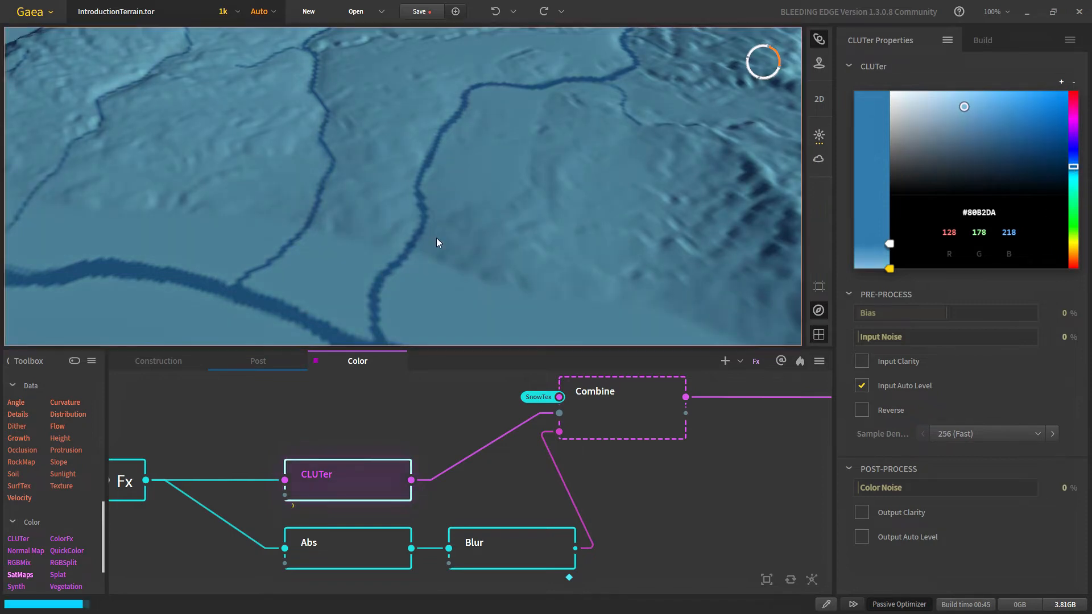
left_click(608, 433)
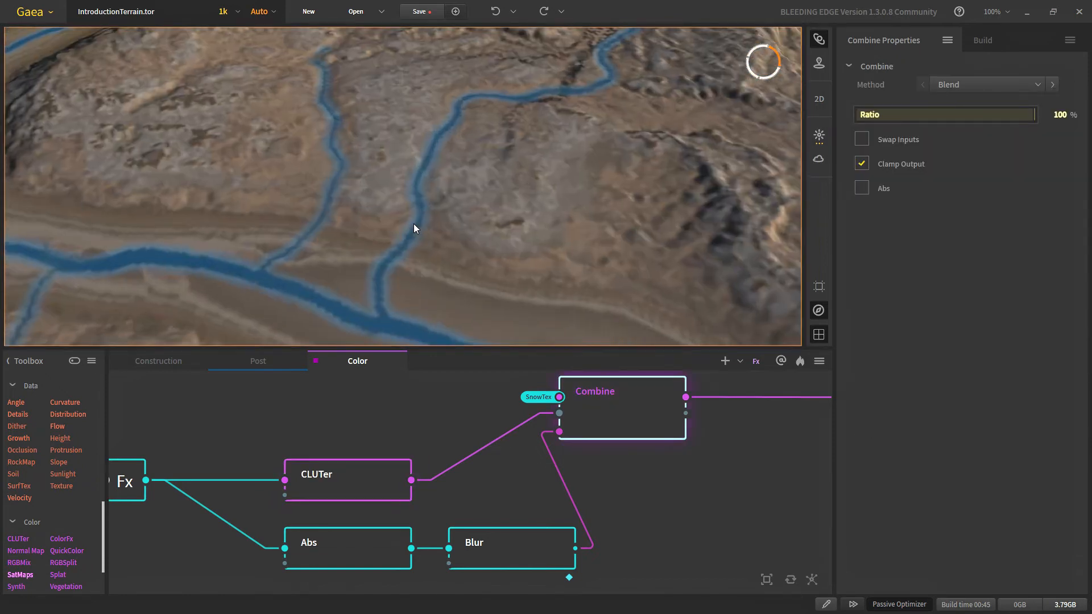
Step: Lower the Abs river mask Threshold from 30% to 25%
scroll(414, 224, "up", 1)
scroll(414, 223, "down", 8)
left_click_drag(530, 269, 605, 275)
scroll(476, 194, "up", 3)
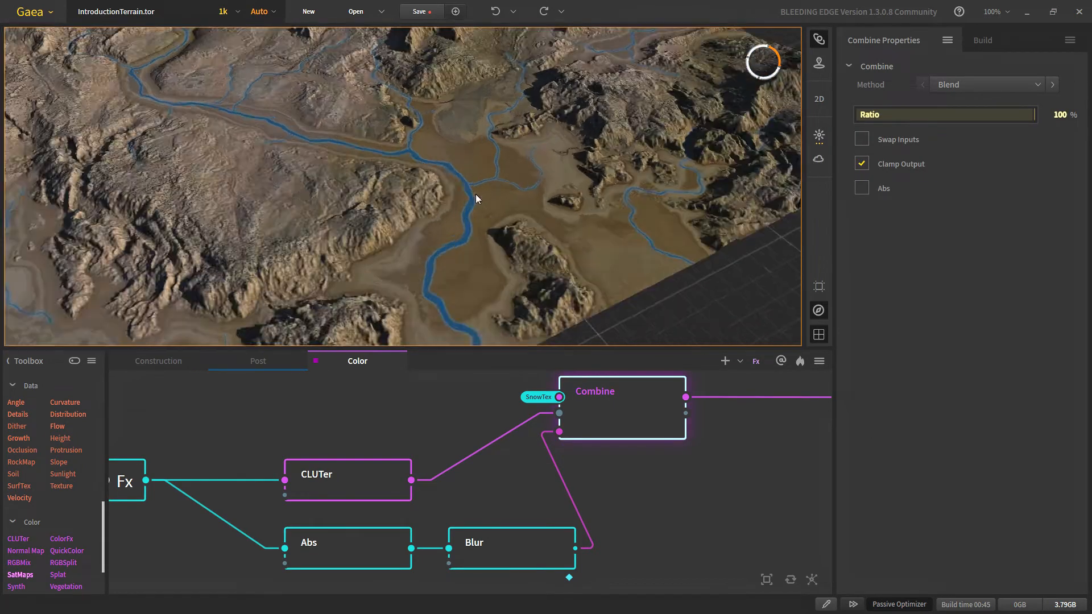
scroll(479, 176, "up", 3)
scroll(480, 177, "down", 3)
middle_click_drag(459, 151, 342, 287)
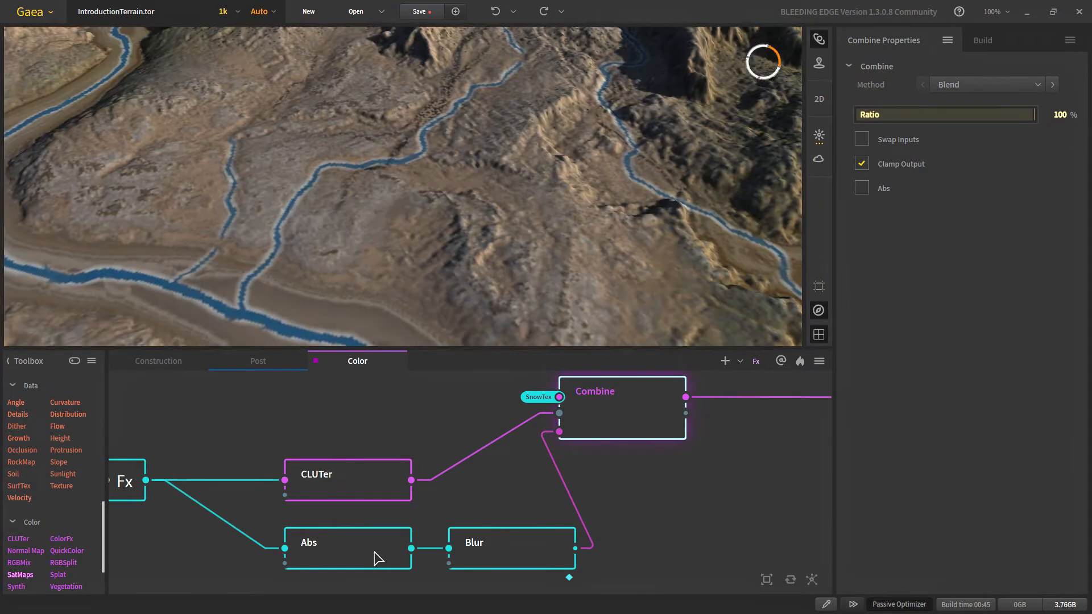
left_click(380, 548)
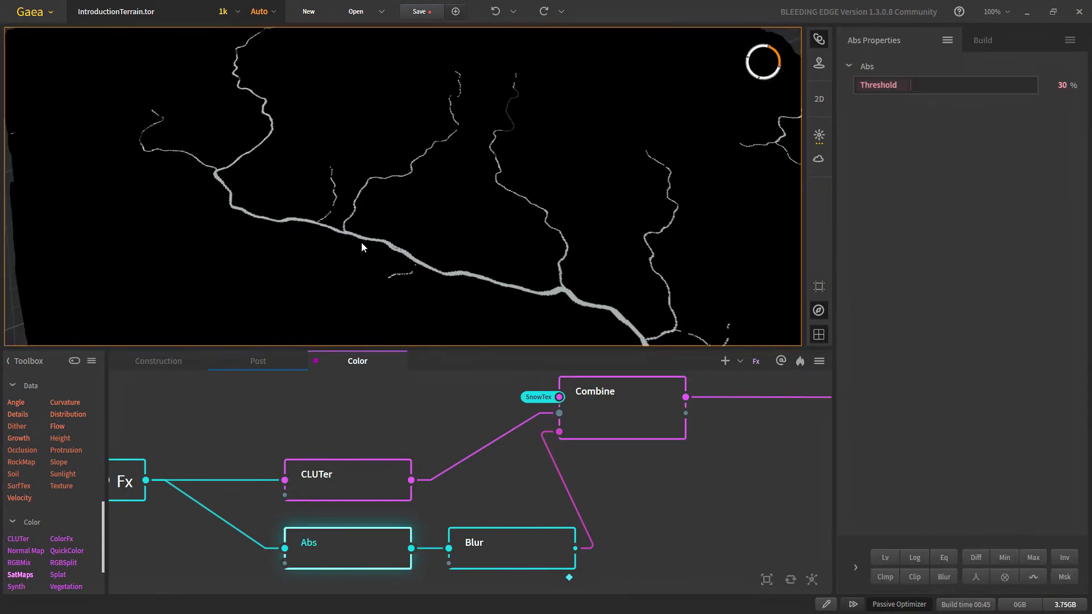
left_click_drag(910, 88, 905, 86)
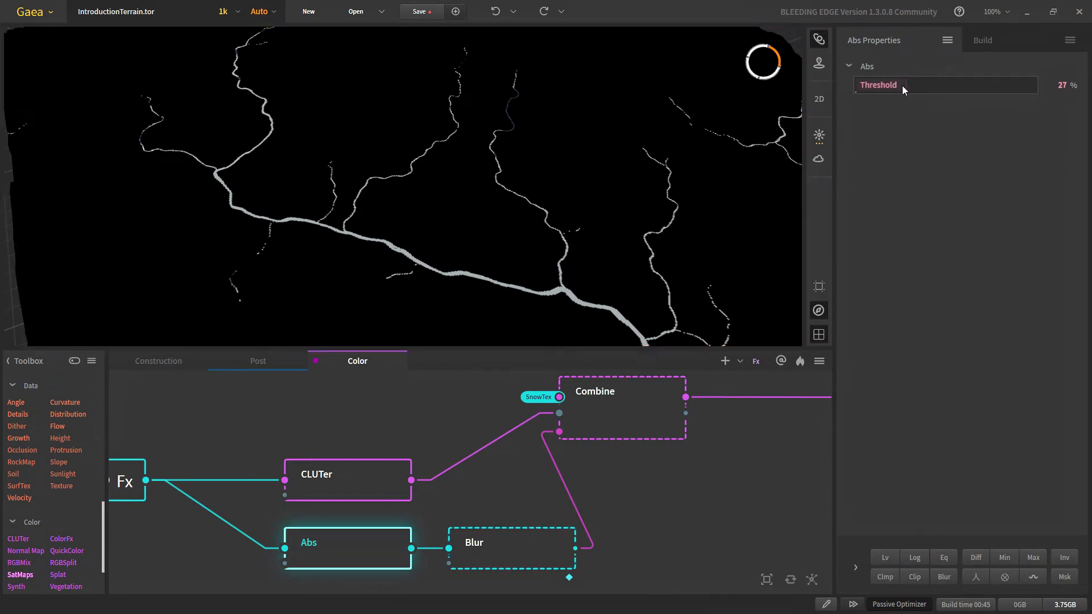
Step: Preview the blurred river mask, then the combined river colouring across the whole graph
left_click_drag(425, 186, 429, 162)
scroll(429, 162, "down", 4)
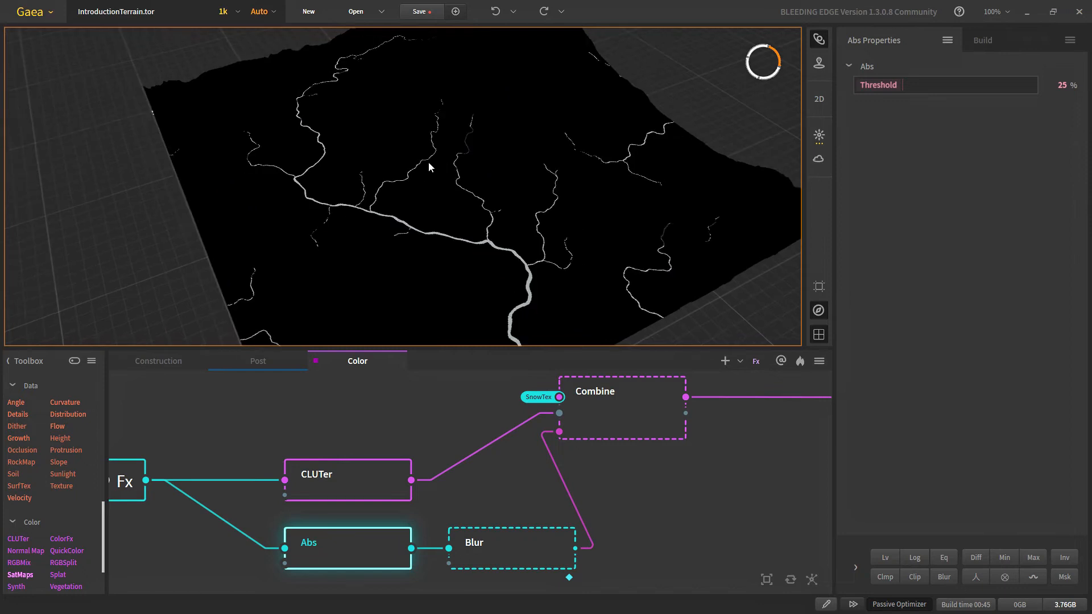
scroll(429, 162, "up", 3)
left_click(520, 555)
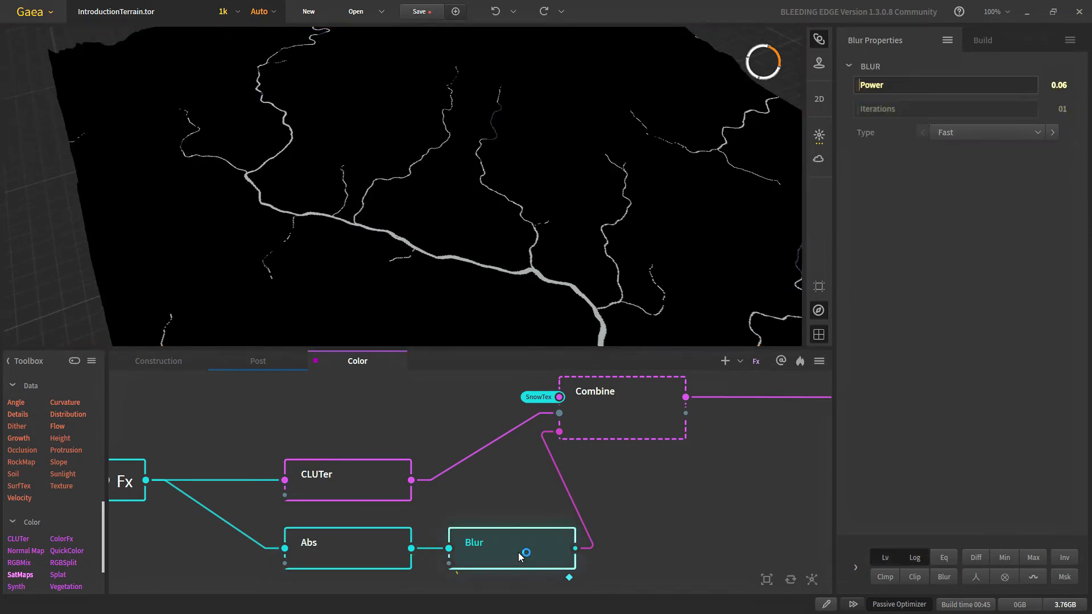
scroll(412, 189, "up", 4)
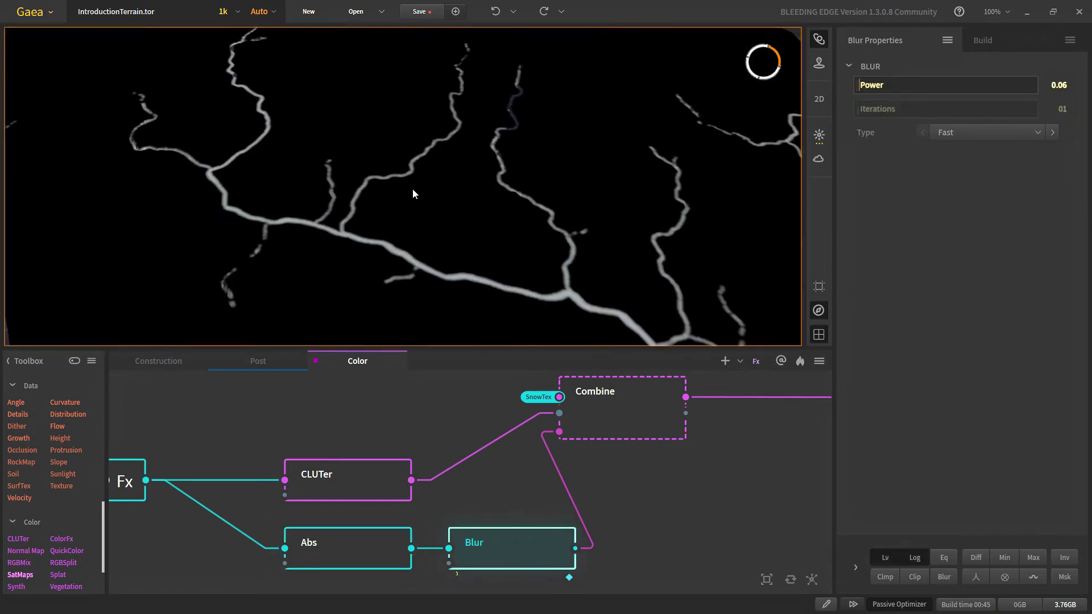
left_click(623, 428)
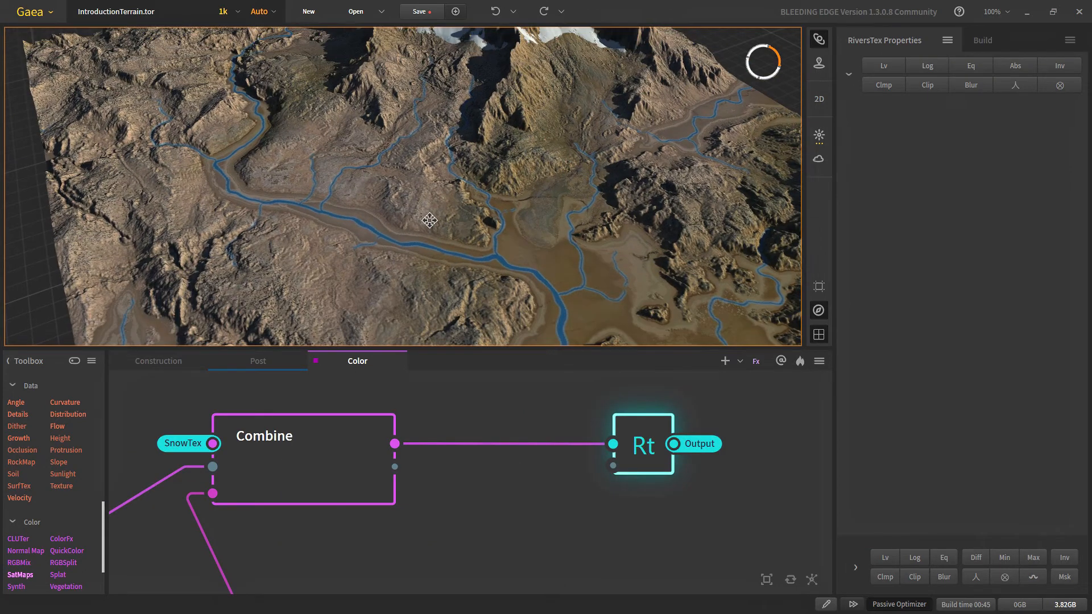
scroll(440, 212, "down", 6)
scroll(439, 212, "up", 3)
scroll(487, 460, "down", 5)
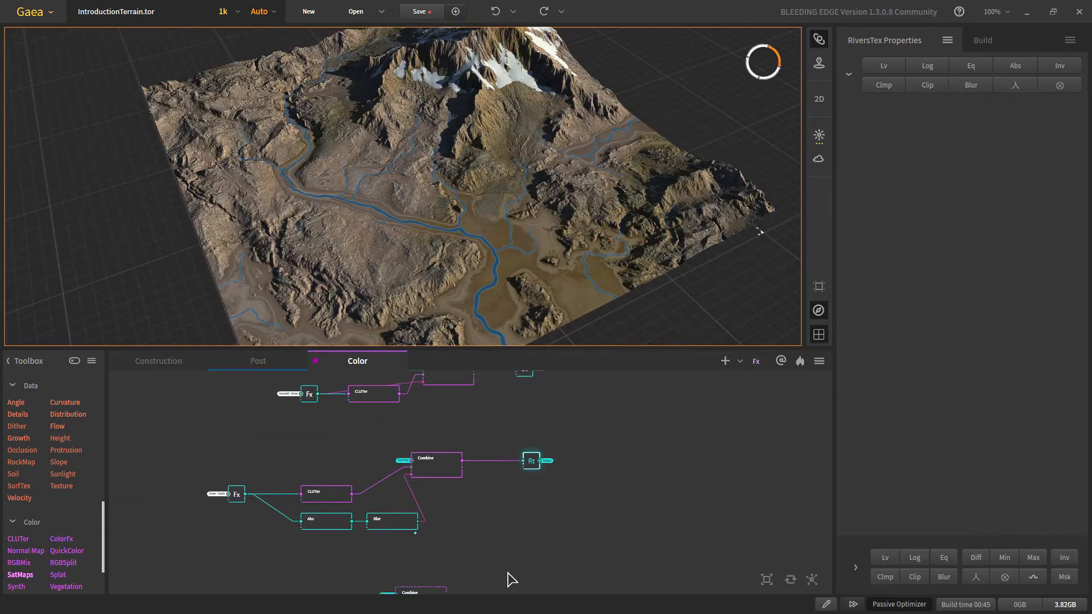
middle_click_drag(508, 572, 502, 458)
scroll(419, 487, "up", 5)
Step: Select a blue stop in the lakes CLUTer gradient and preview the lakes Combine
left_click(420, 488)
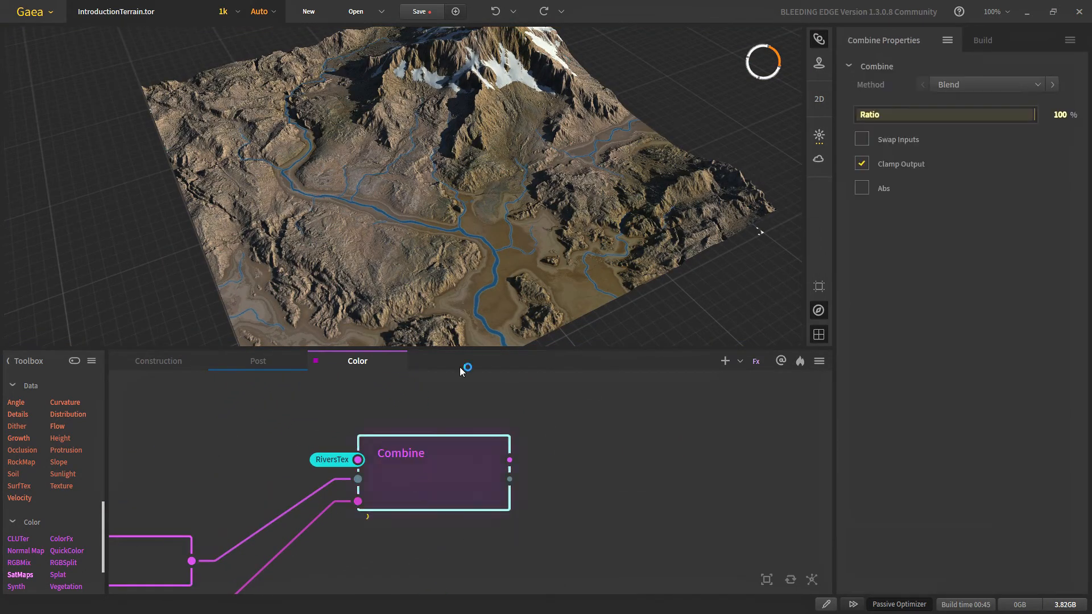
middle_click_drag(512, 550, 591, 547)
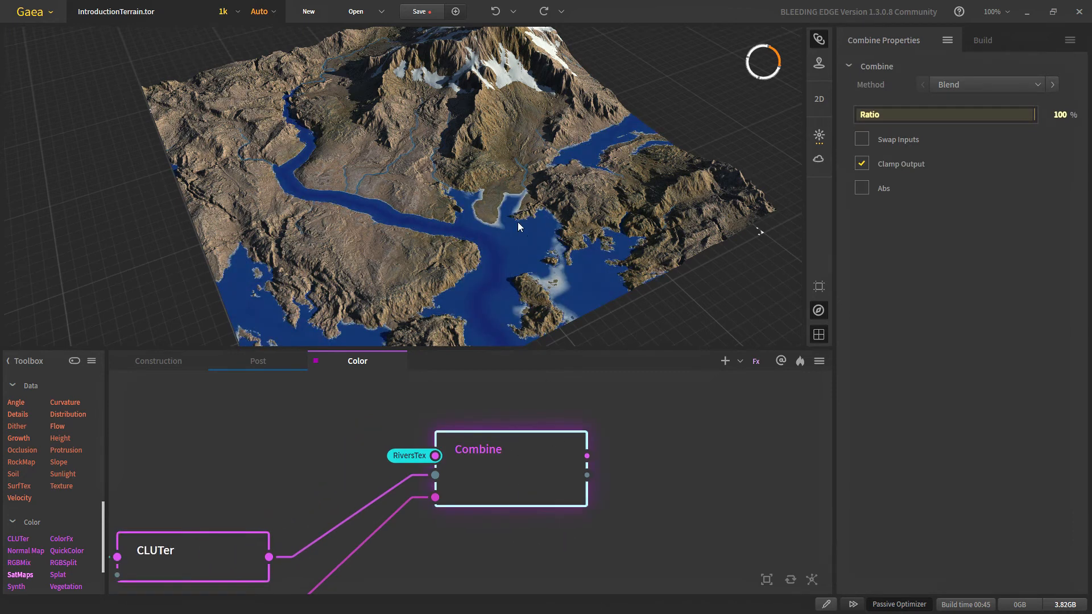
left_click_drag(460, 205, 447, 268)
scroll(447, 279, "up", 3)
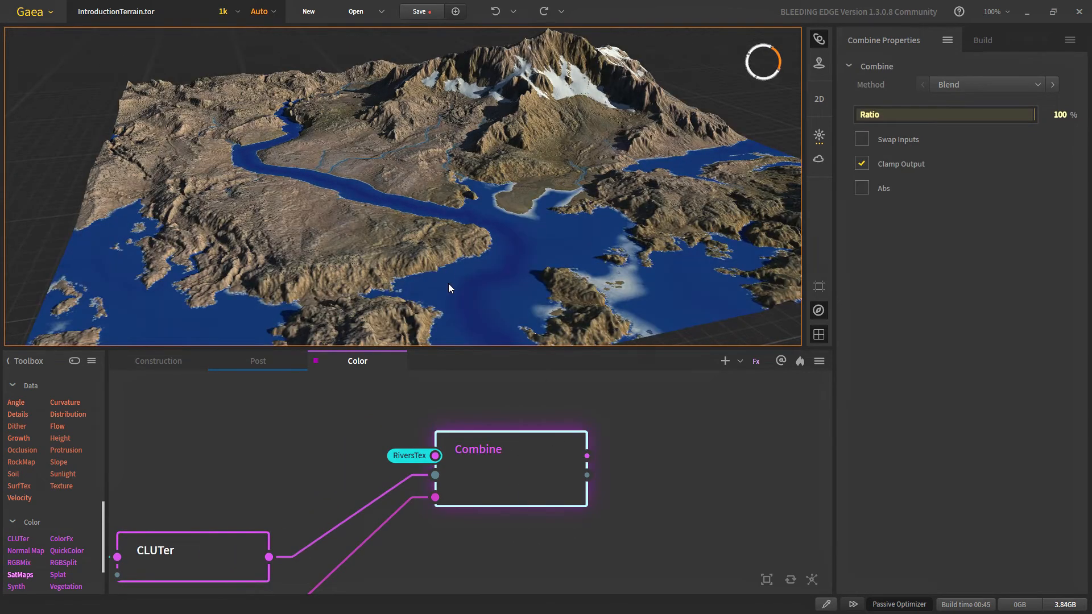
scroll(434, 520, "down", 3)
scroll(353, 546, "up", 4)
left_click(383, 517)
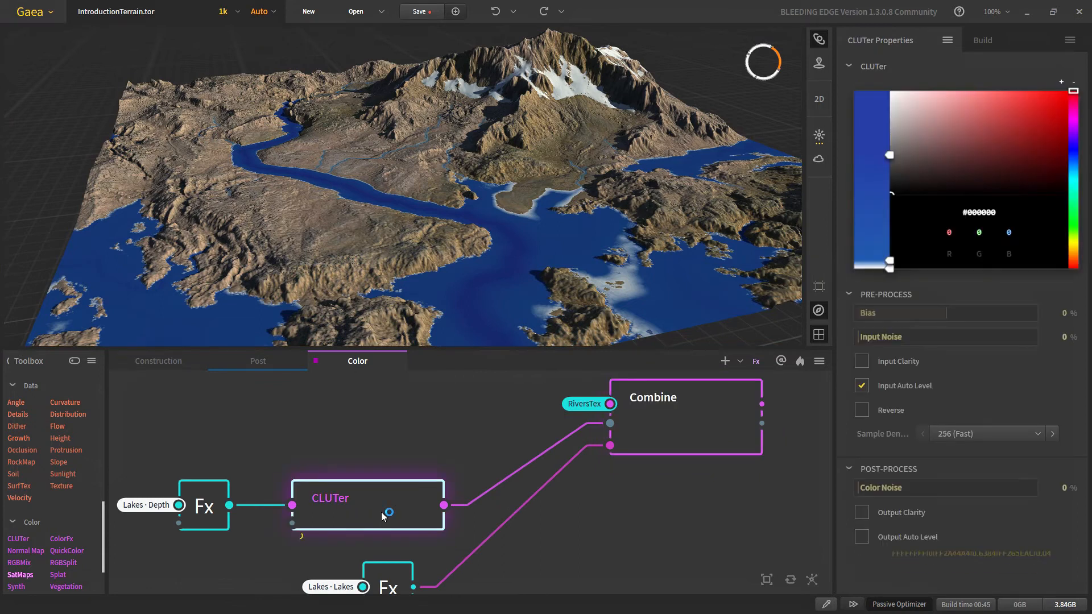
scroll(428, 279, "up", 2)
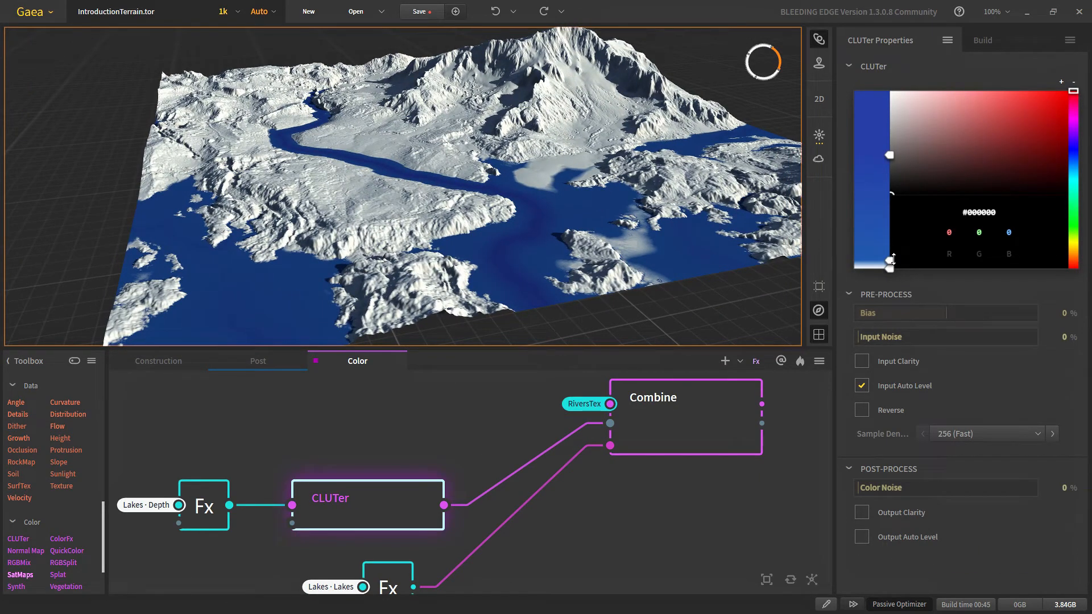
left_click(890, 260)
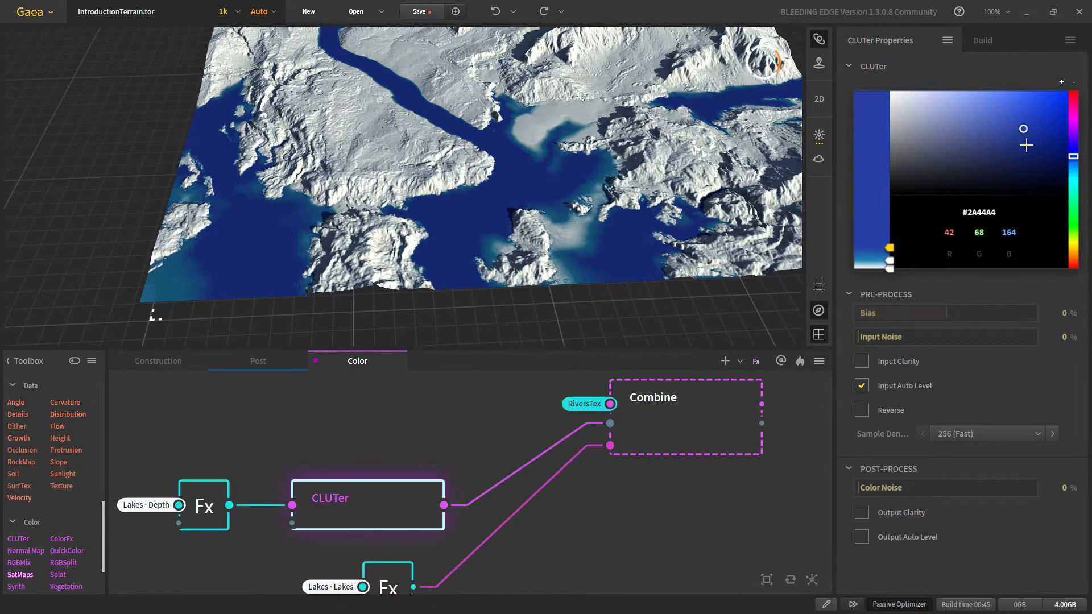
left_click(699, 410)
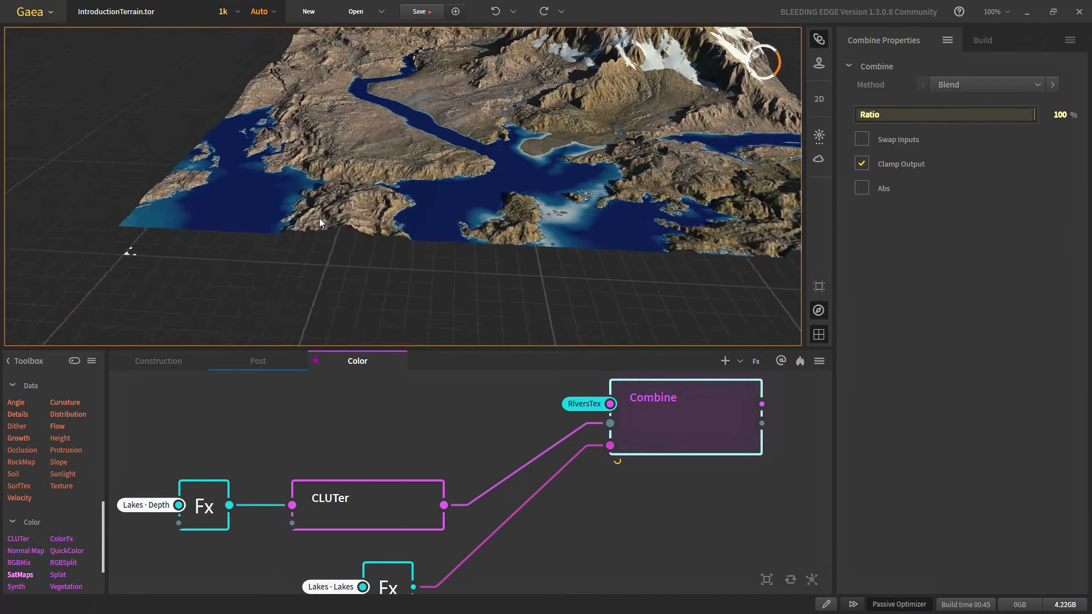
Step: Darken the lake gradient's deep-water stop to #1D4185 and preview the terrain
left_click(364, 500)
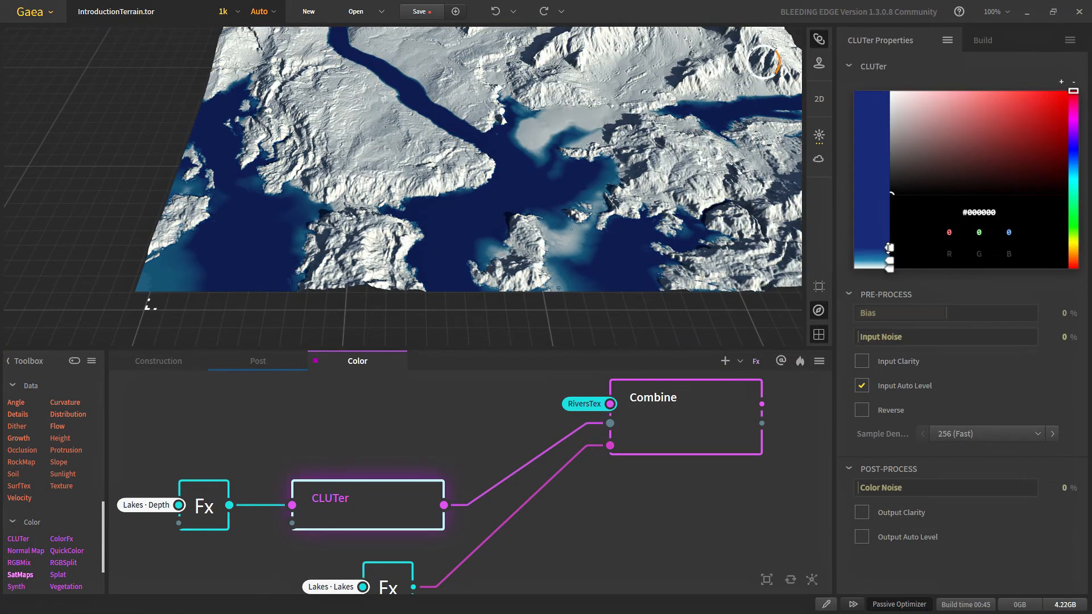
left_click(889, 248)
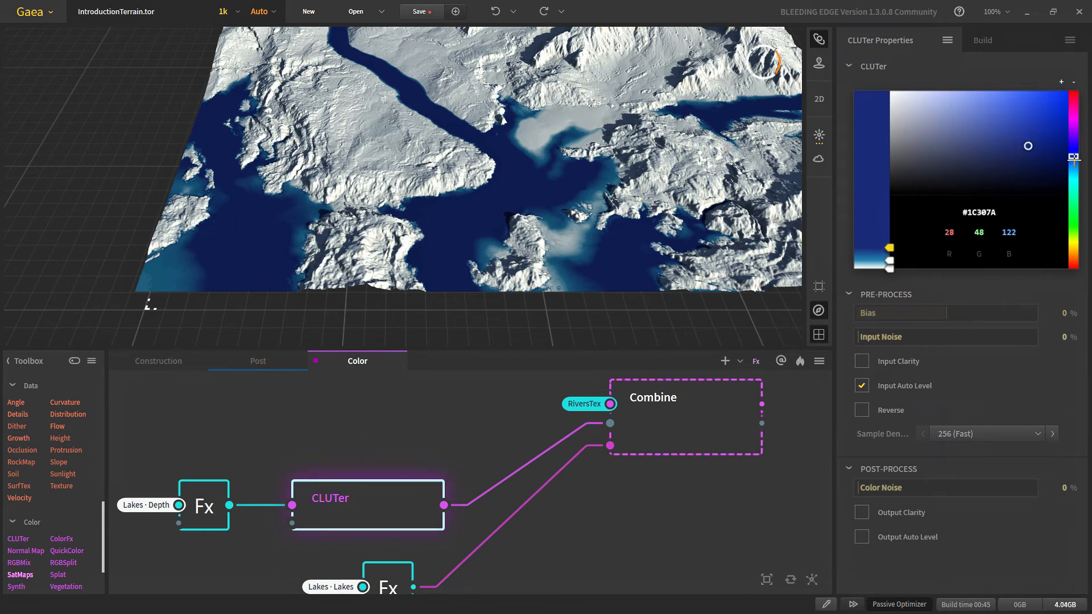
left_click_drag(1074, 158, 1031, 144)
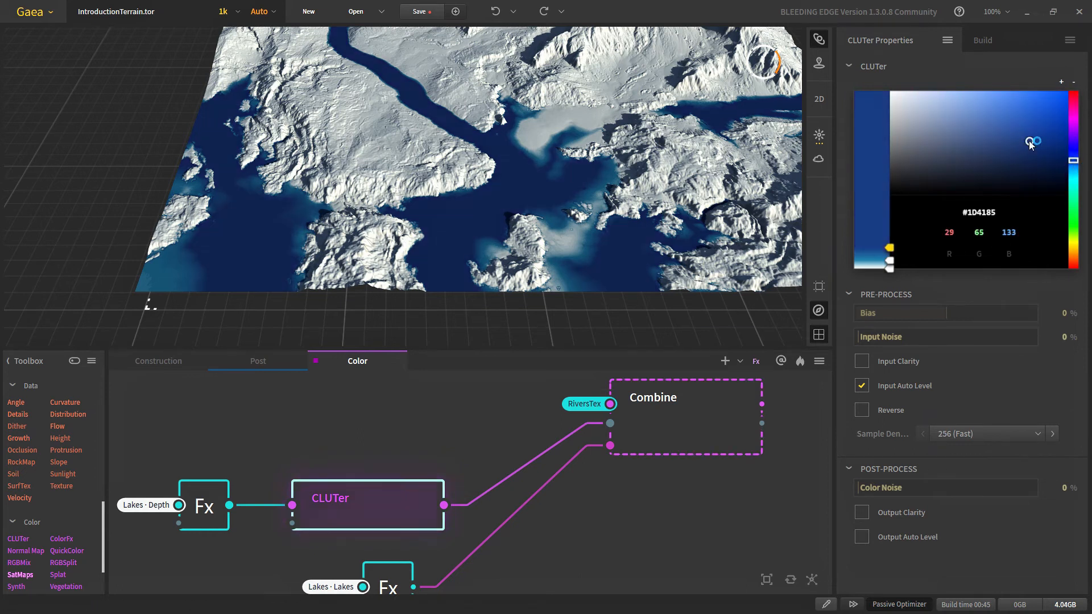
left_click_drag(467, 227, 466, 210)
left_click(636, 395)
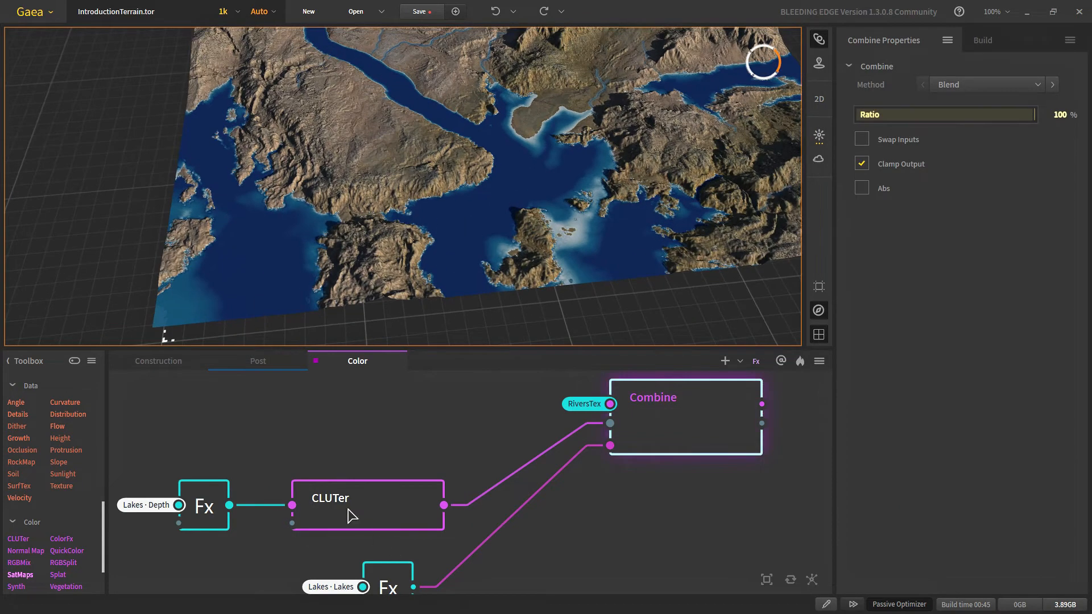
scroll(317, 500, "down", 4)
scroll(349, 497, "up", 2)
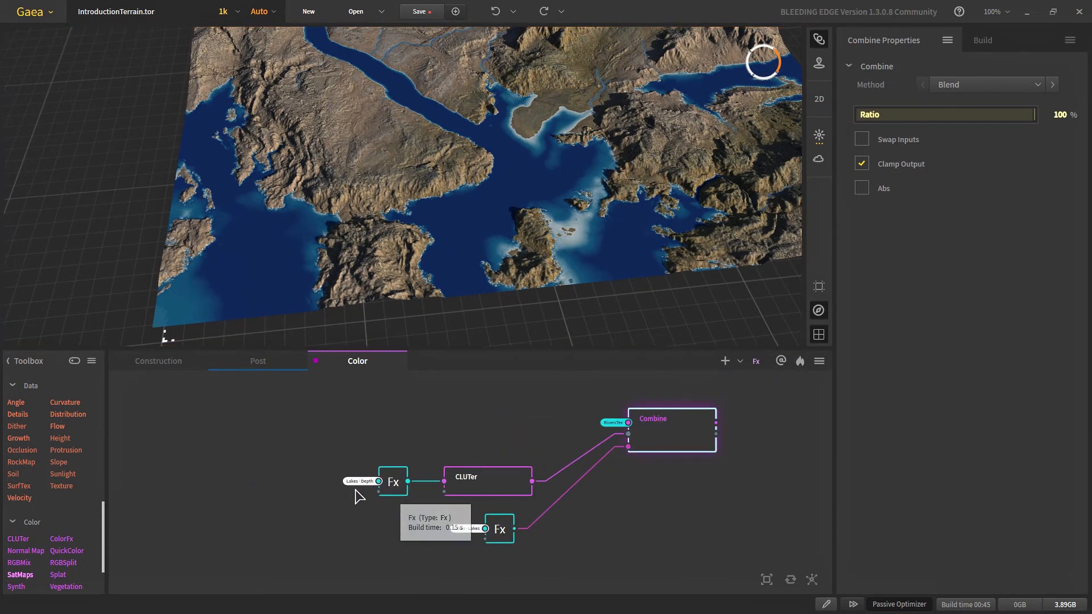
Step: Add a Warp node fed by the Lakes-Depth Fx output
left_click_drag(396, 498, 239, 493)
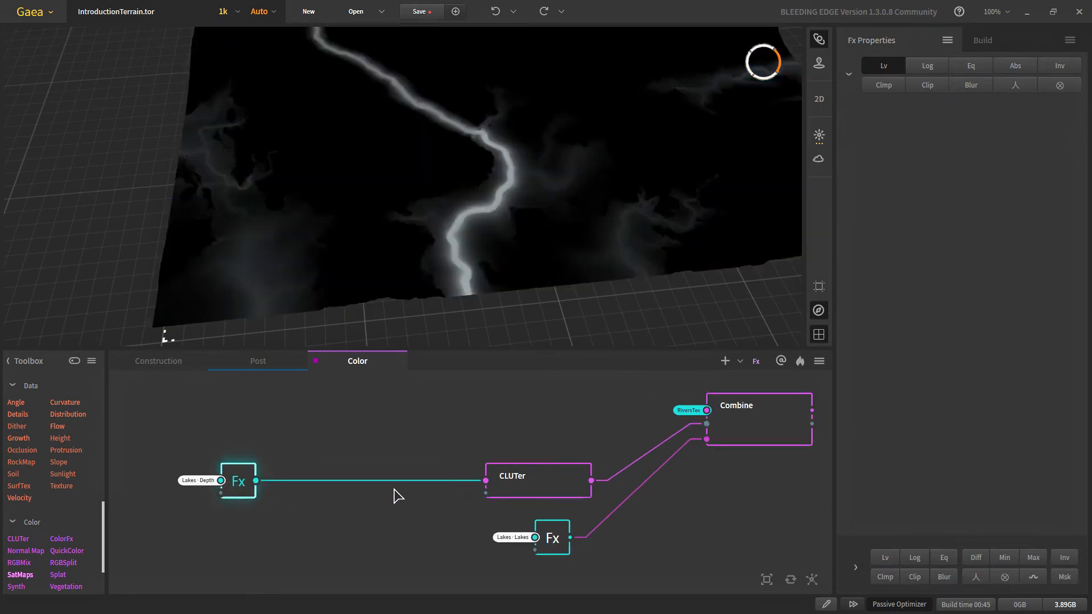
scroll(395, 495, "up", 2)
middle_click_drag(328, 538, 550, 530)
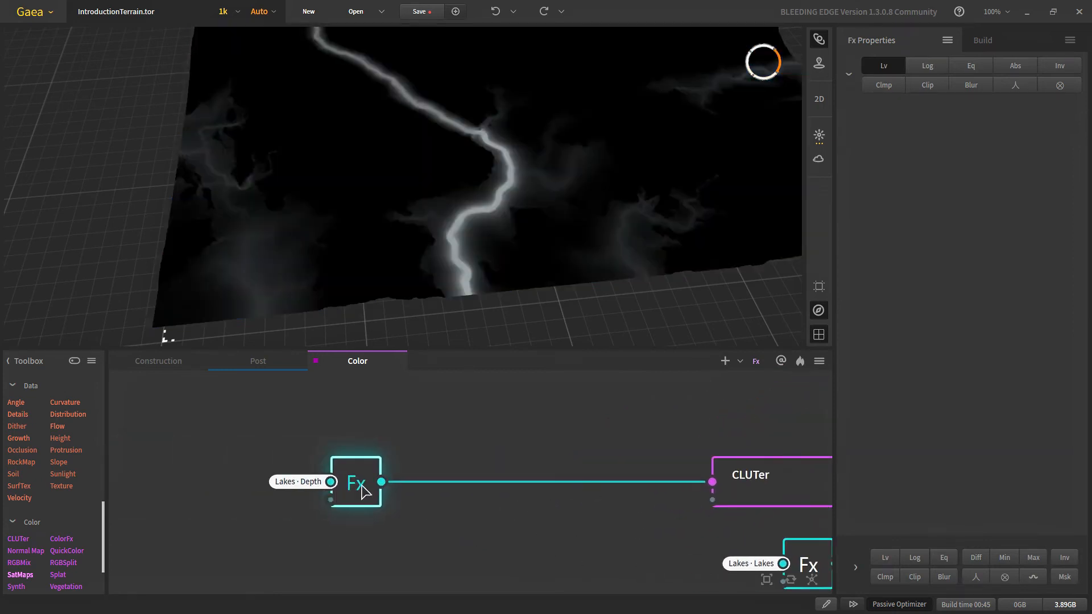
left_click_drag(381, 482, 491, 523)
type("wa")
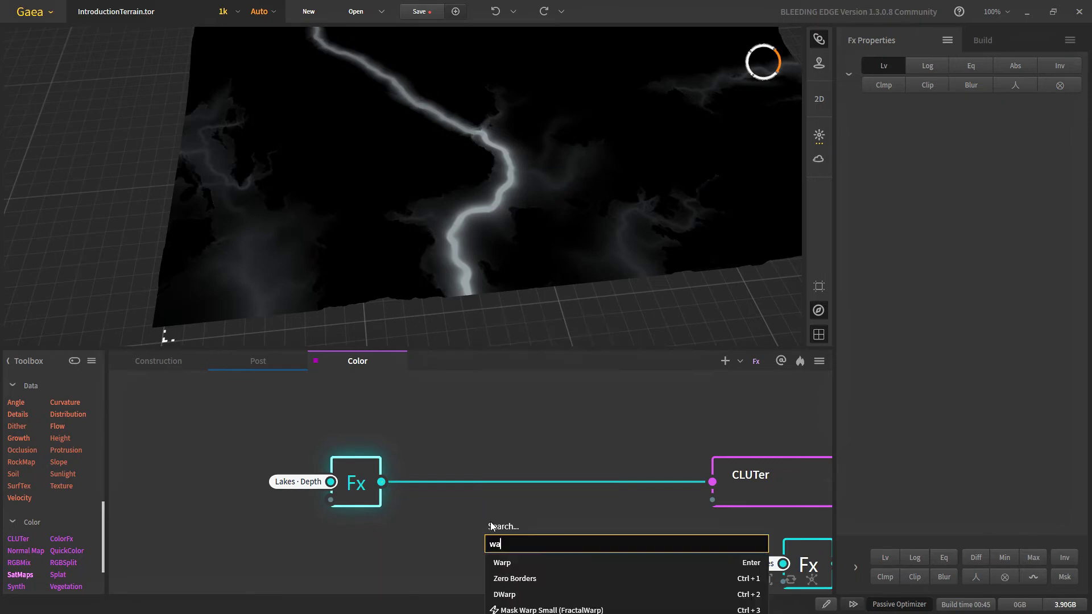
left_click(510, 562)
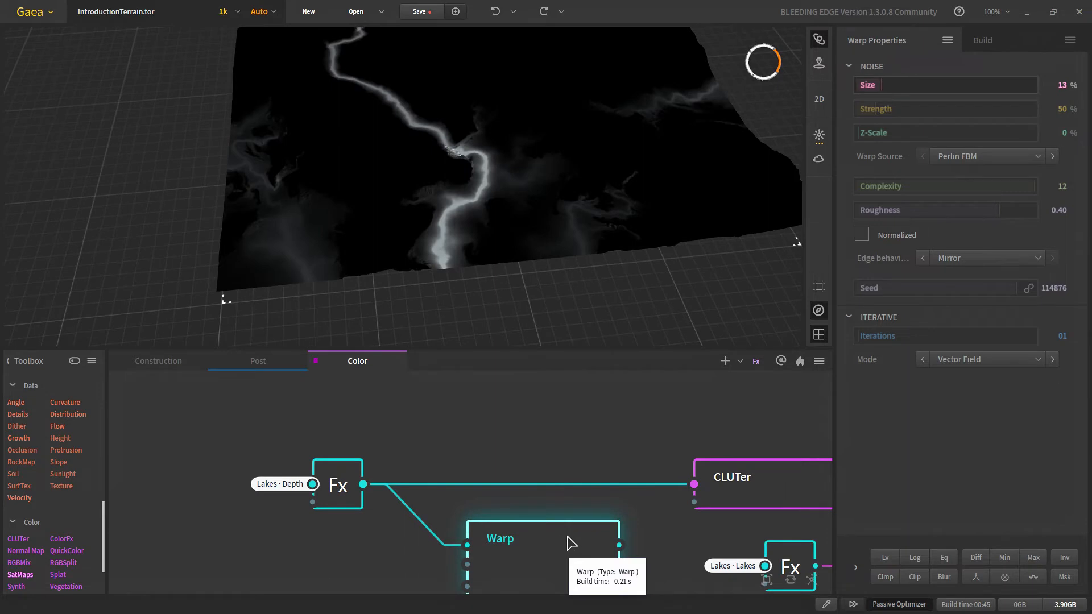
middle_click_drag(484, 558, 480, 532)
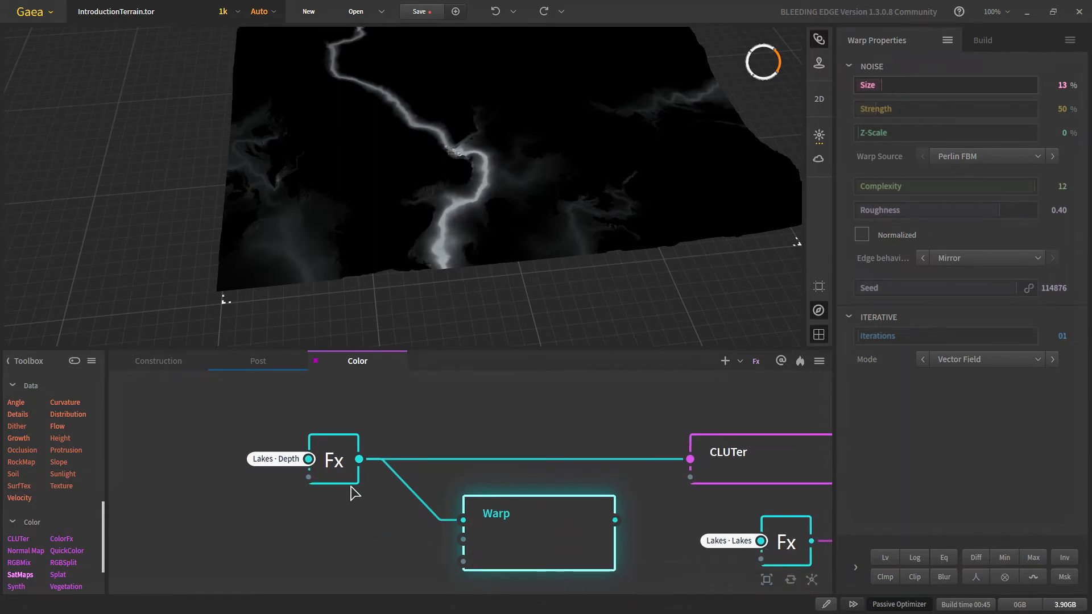
left_click_drag(358, 465, 228, 524)
Step: Add a Blur node after the lake depth Fx with Power 0.42
type("bl")
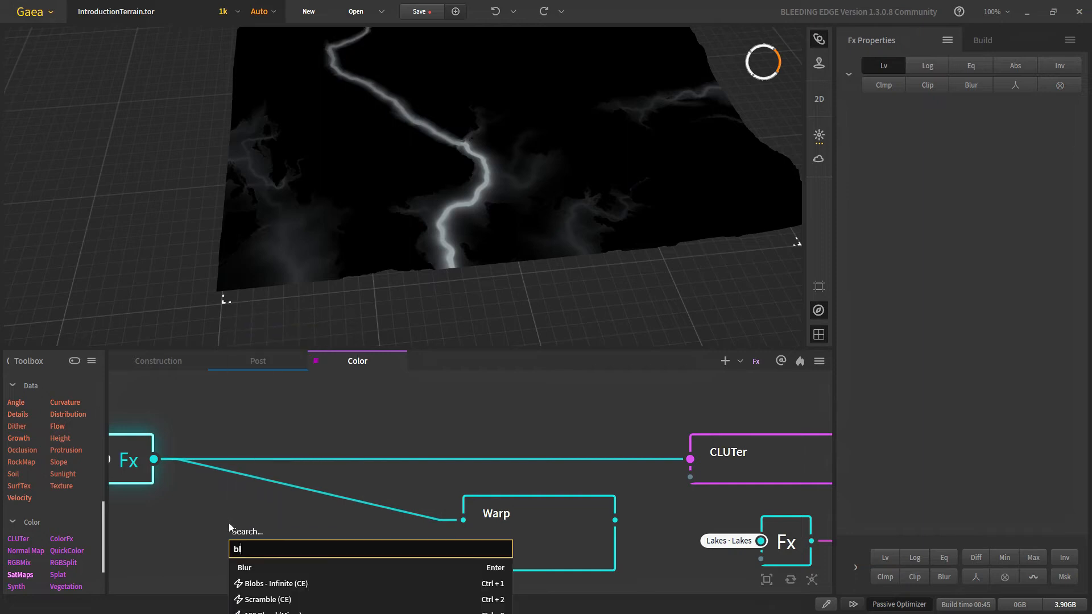
key("Down")
key("Return")
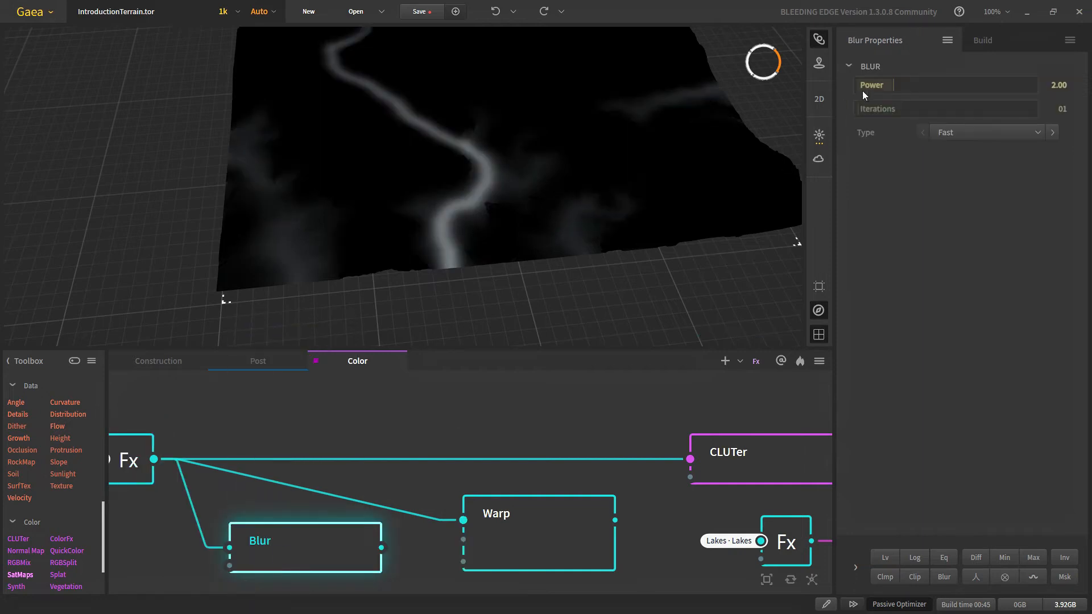
left_click_drag(868, 88, 865, 88)
scroll(384, 248, "down", 3)
scroll(384, 248, "up", 2)
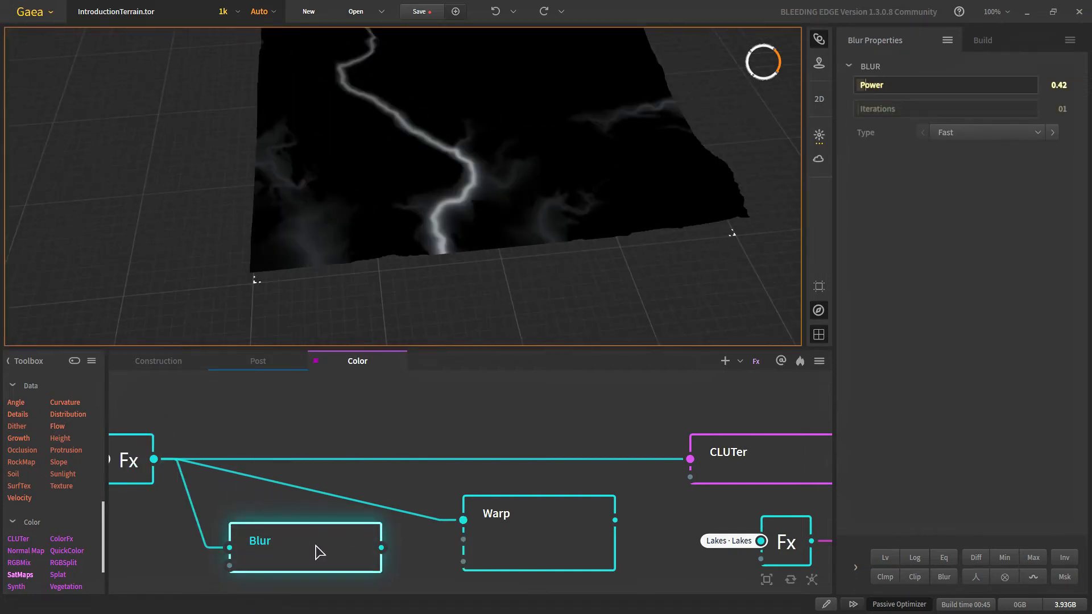
left_click_drag(289, 576, 427, 400)
Step: Connect the Blur output to Warp's input and arrange the two nodes side by side
left_click_drag(573, 458, 520, 485)
left_click_drag(464, 418, 550, 530)
scroll(446, 243, "up", 5)
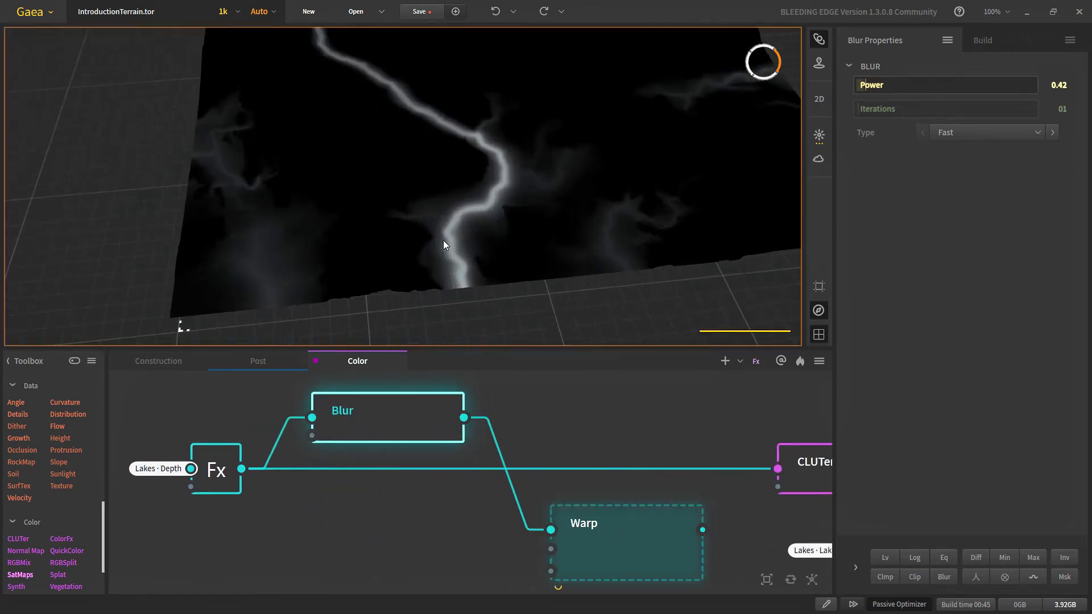
left_click(620, 555)
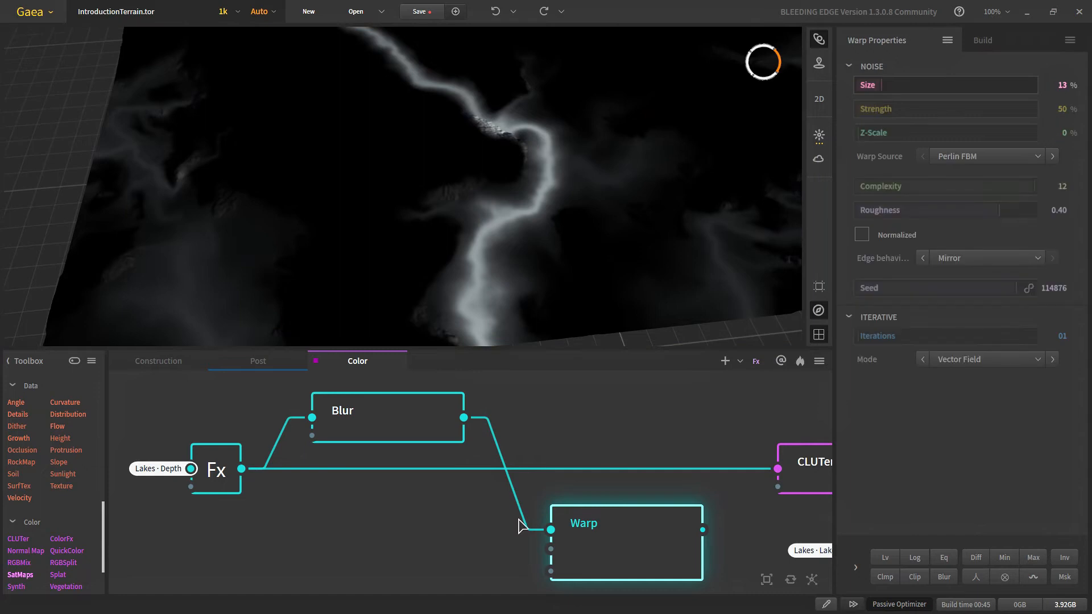
left_click_drag(512, 531, 484, 420)
left_click(330, 415)
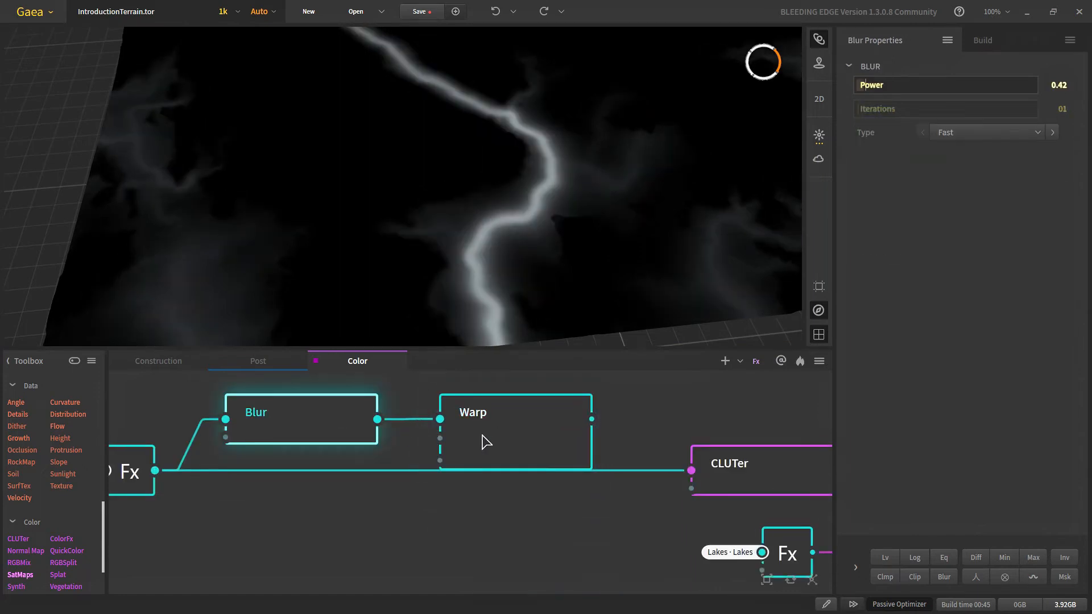
Step: Compare the Blur and Warp node outputs in the terrain preview
left_click(483, 442)
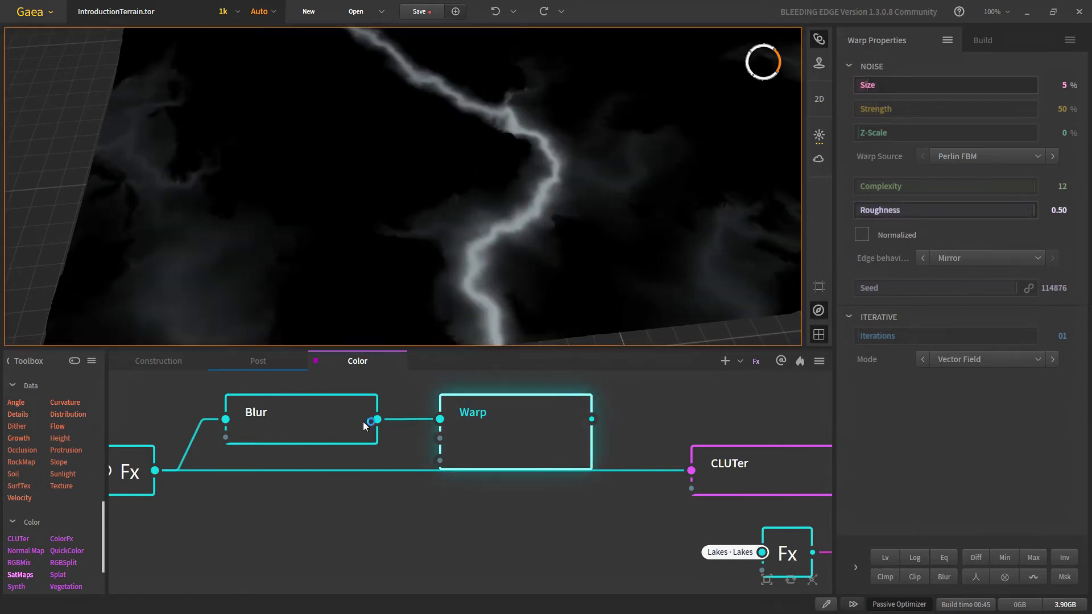
left_click(340, 424)
left_click(509, 442)
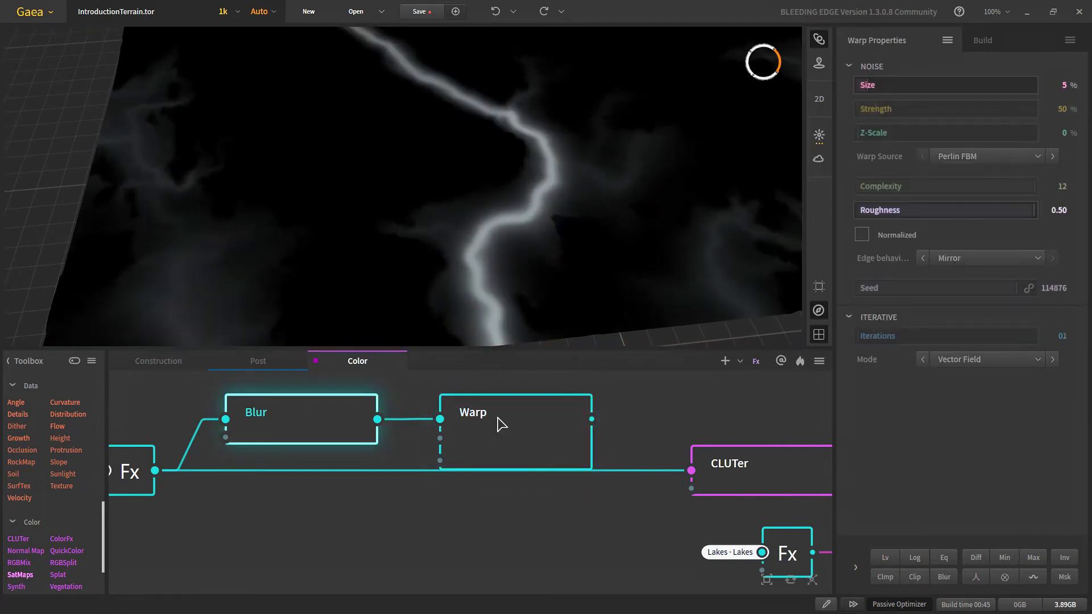
left_click(330, 405)
left_click(532, 414)
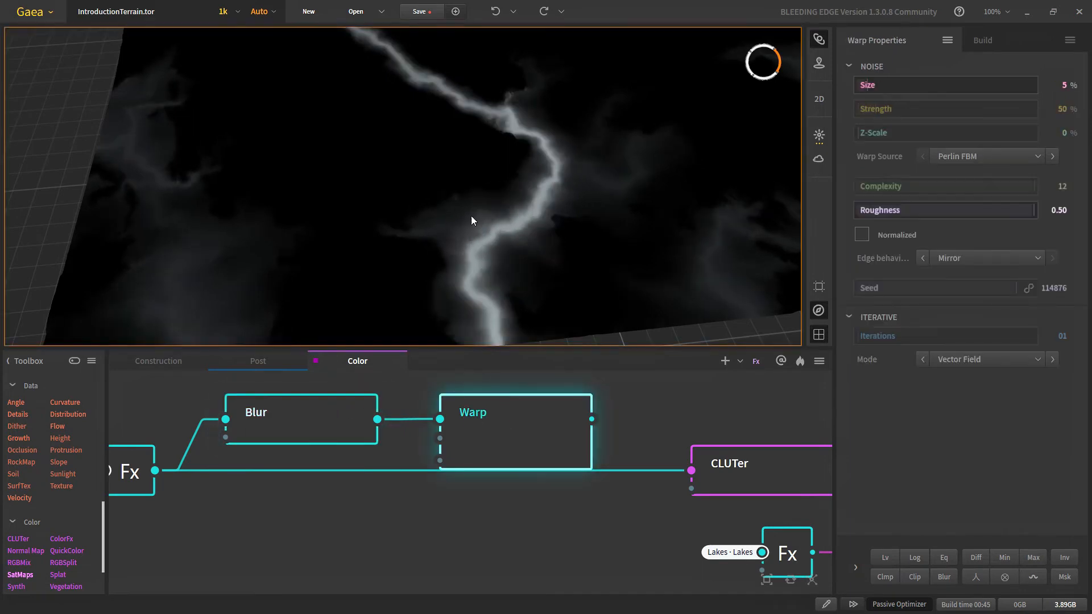
left_click_drag(586, 259, 441, 217)
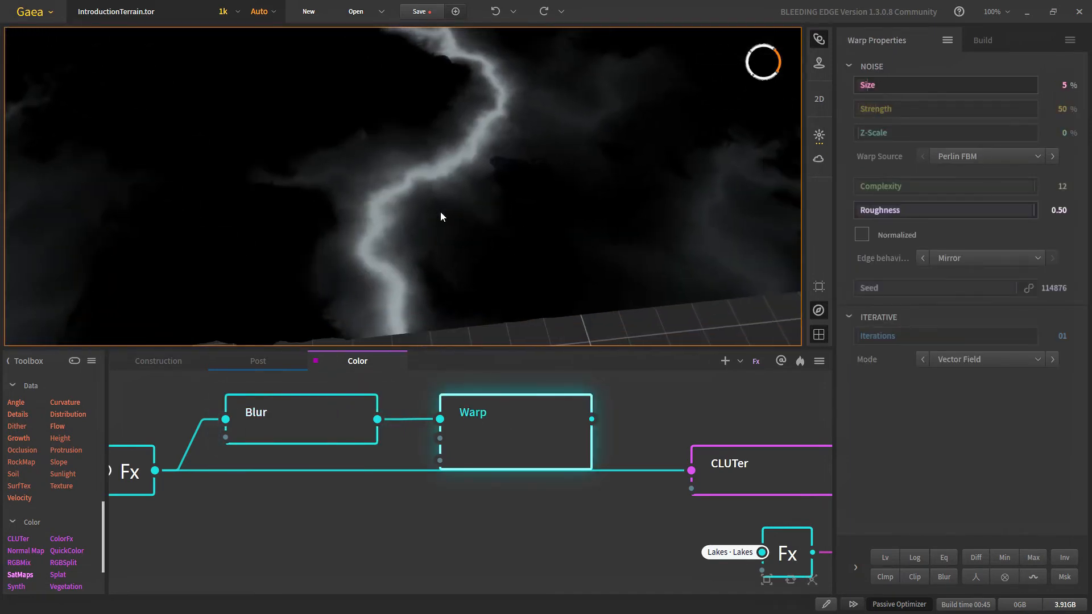
left_click(300, 424)
left_click(488, 418)
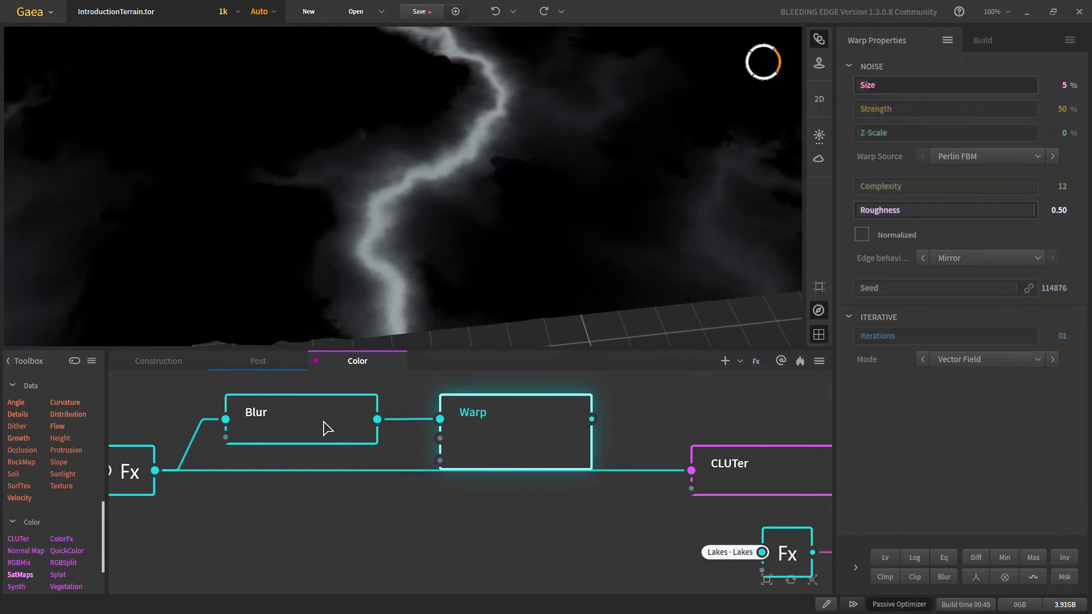
left_click(327, 428)
left_click(512, 427)
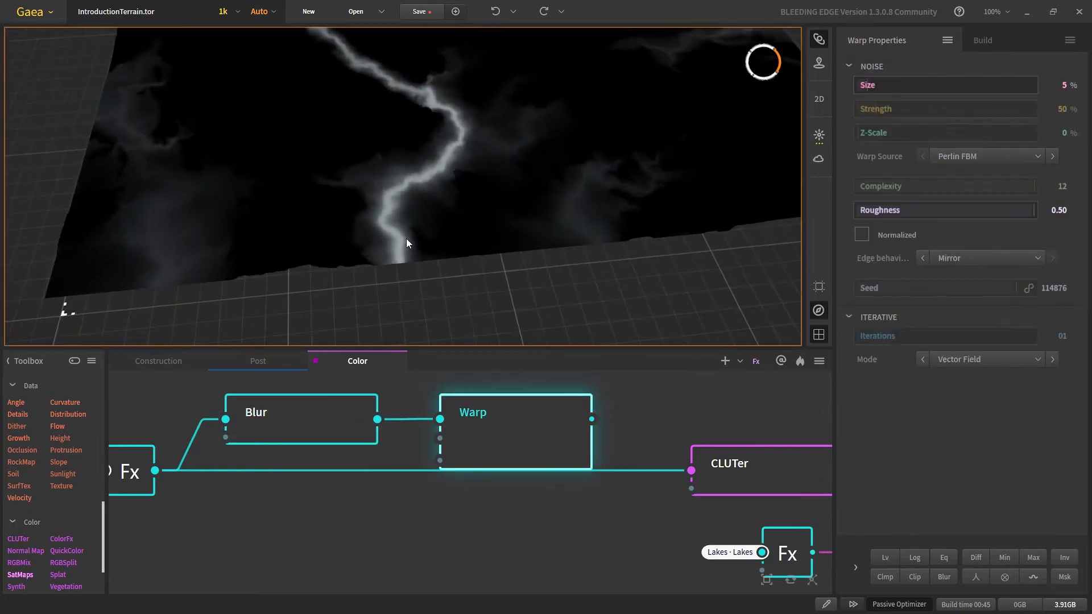
left_click_drag(406, 239, 720, 224)
Step: Raise the Warp strength to 89% and compare the result against the Blur output
left_click(891, 107)
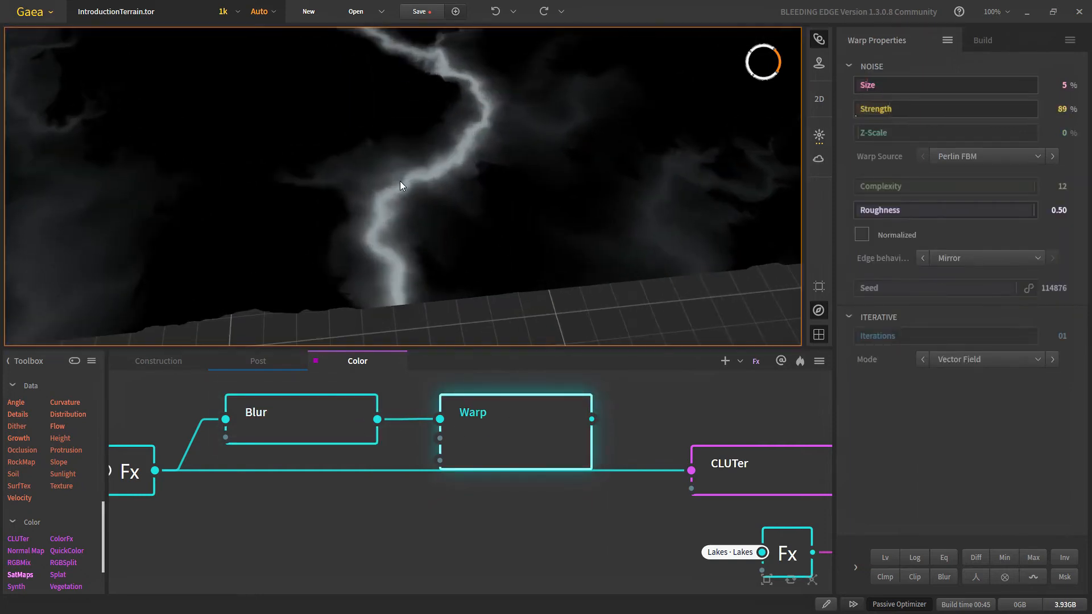
scroll(403, 182, "down", 3)
scroll(405, 182, "up", 4)
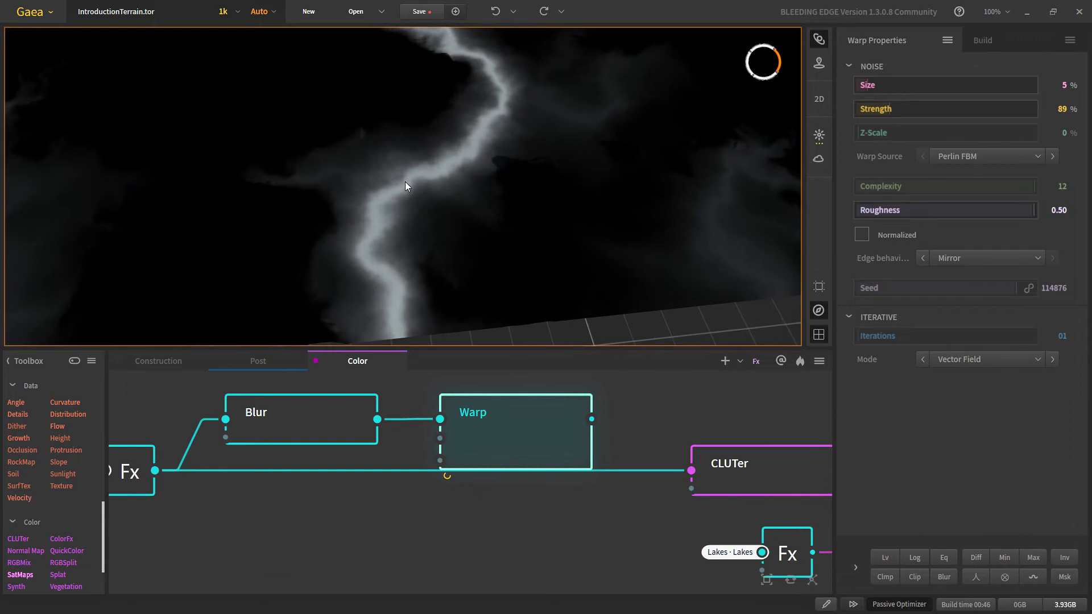
left_click(314, 424)
left_click(493, 425)
left_click(333, 411)
left_click(495, 425)
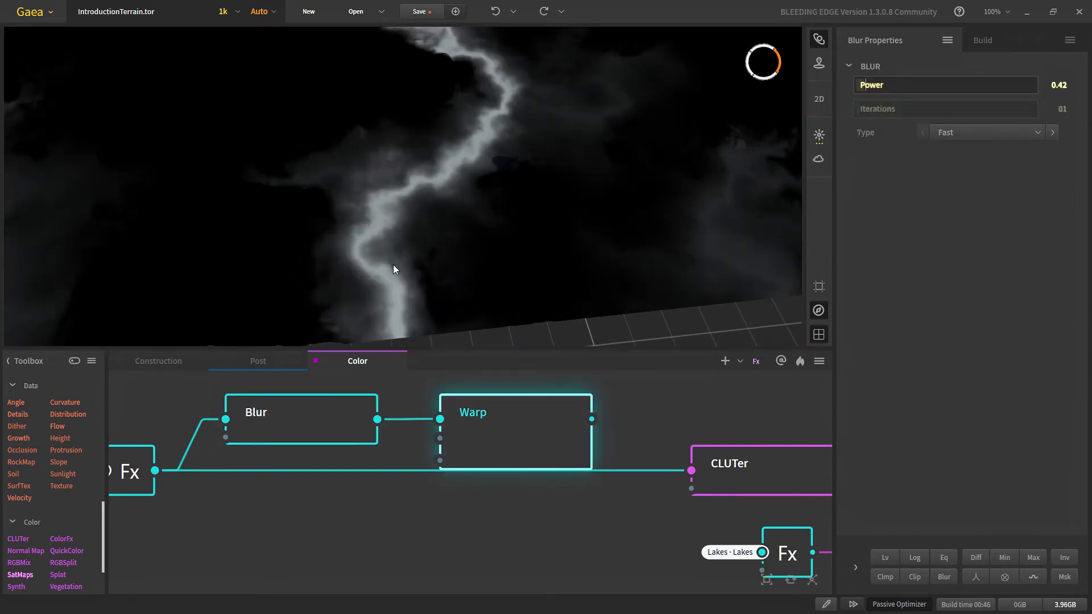
Step: Apply a Log curve to the lake depth Fx node
left_click_drag(344, 479, 525, 462)
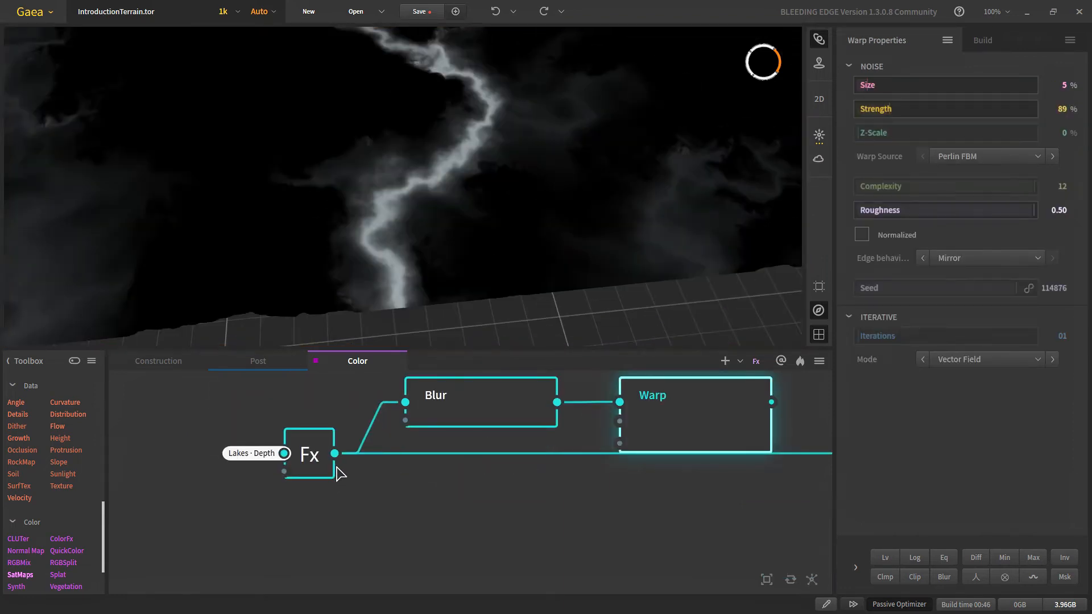
left_click(313, 471)
scroll(387, 223, "down", 5)
middle_click_drag(393, 193, 408, 226)
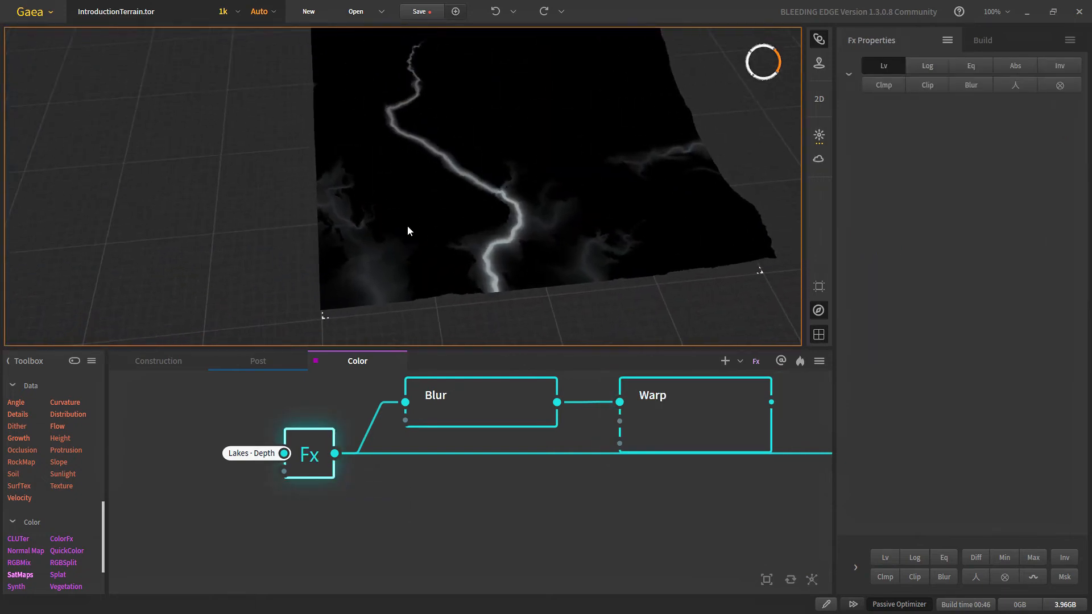
left_click(926, 66)
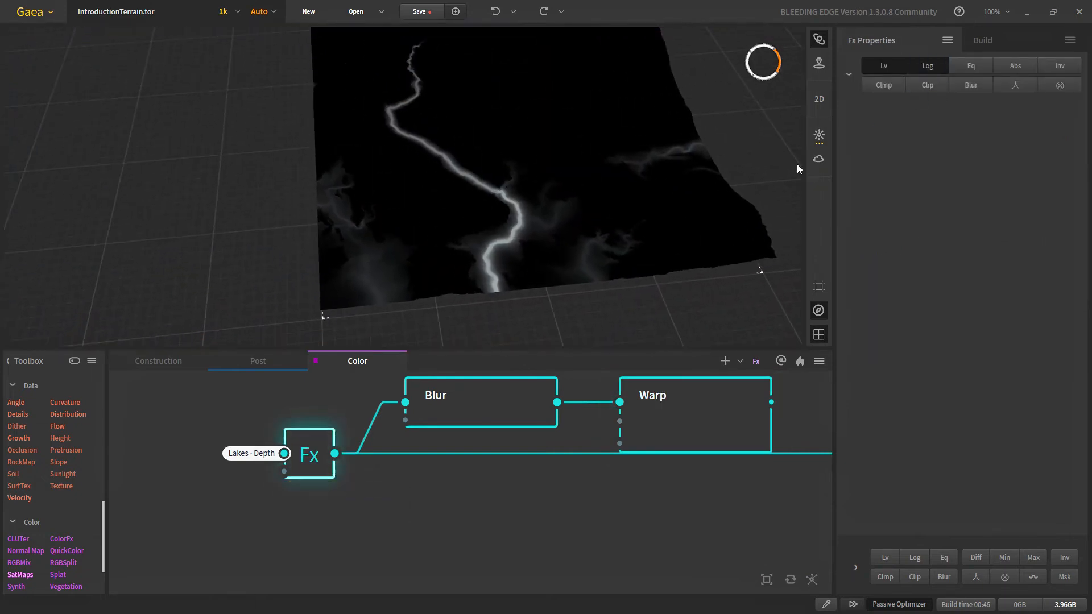
scroll(522, 282, "up", 3)
scroll(525, 279, "up", 2)
scroll(538, 277, "up", 2)
middle_click_drag(537, 277, 494, 283)
scroll(493, 281, "down", 3)
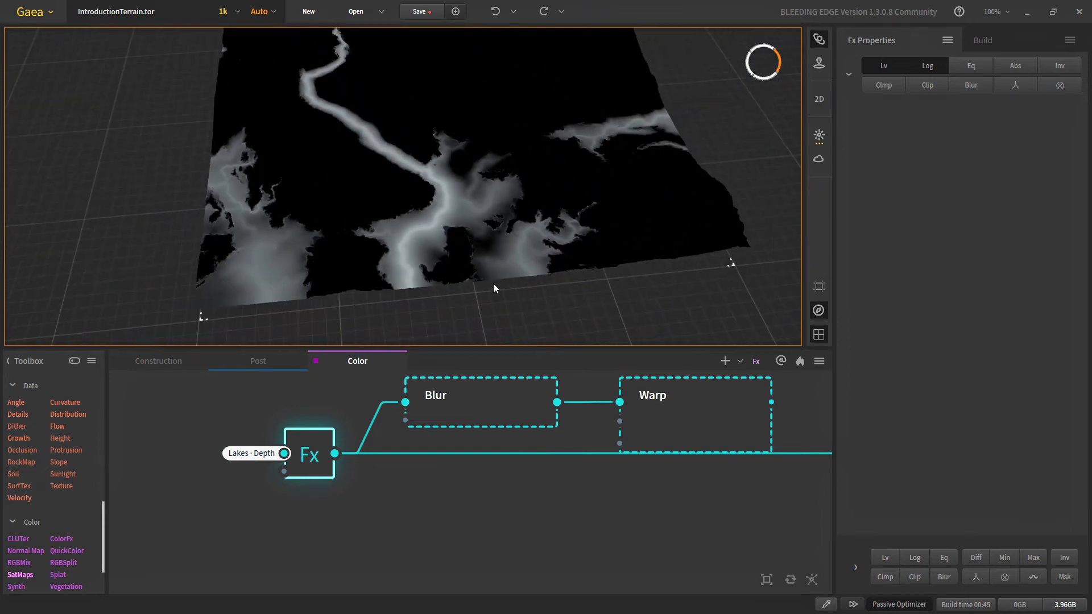
scroll(310, 291, "up", 2)
Step: Reselect the Blur and Warp nodes and bring the CLUTer and Combine nodes into view
left_click(526, 418)
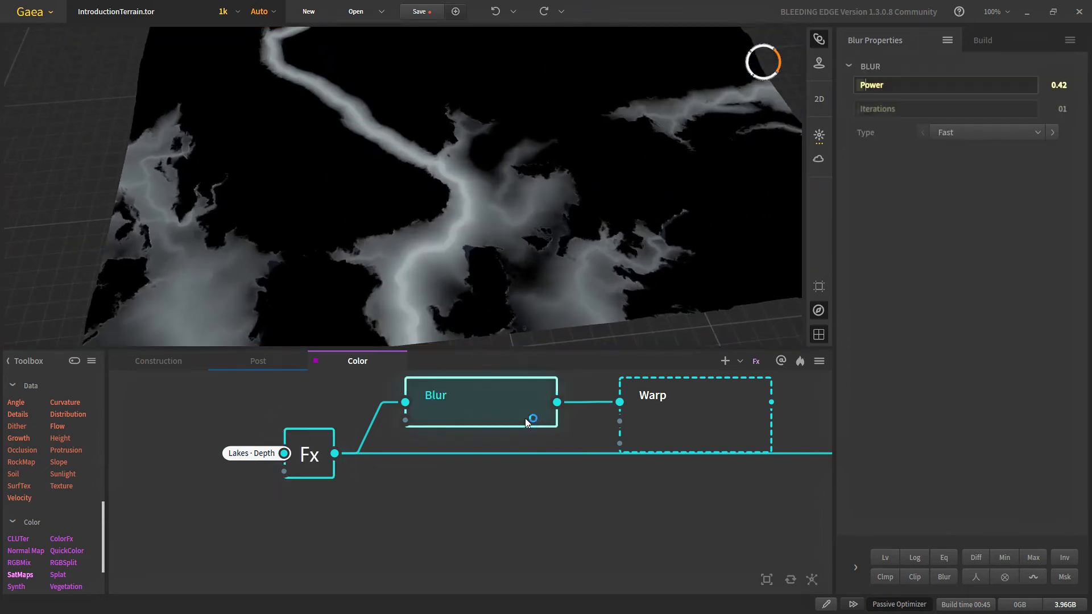
middle_click_drag(493, 427, 449, 453)
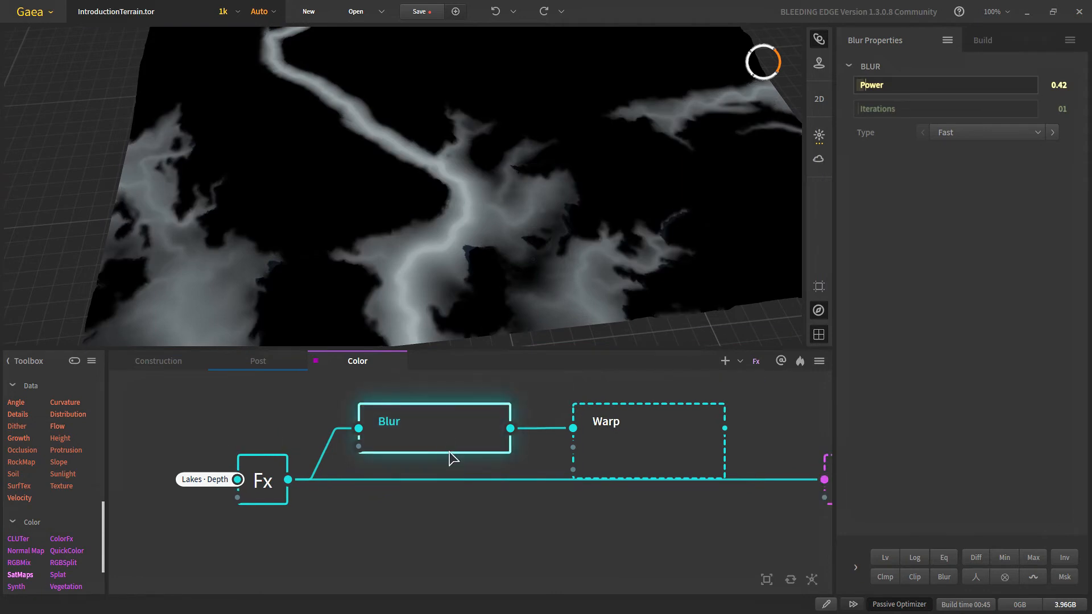
left_click(632, 446)
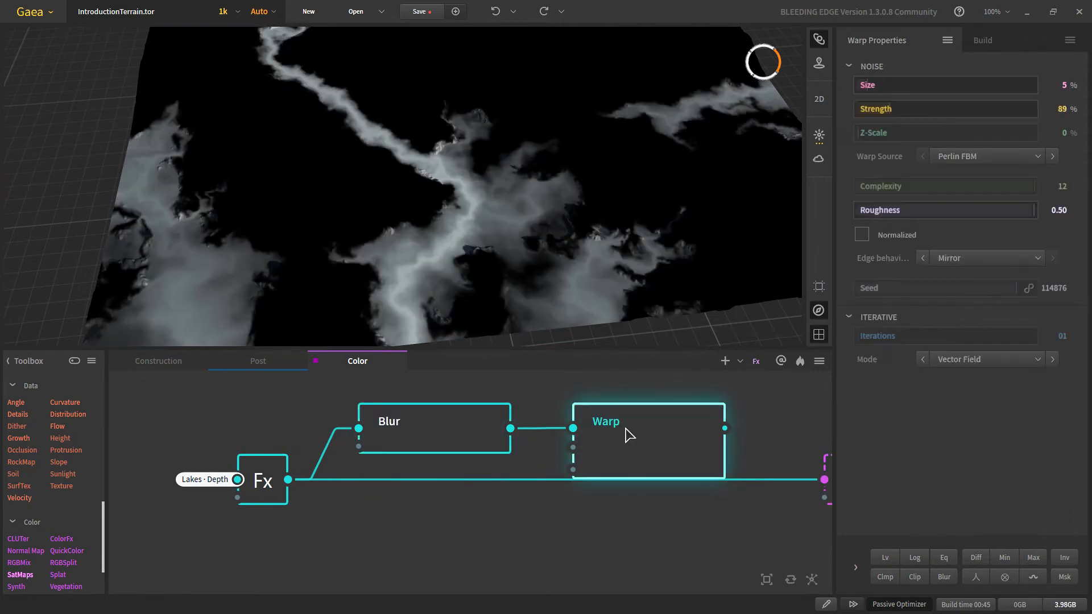
scroll(637, 450, "down", 4)
middle_click_drag(703, 470, 483, 436)
scroll(484, 424, "up", 1)
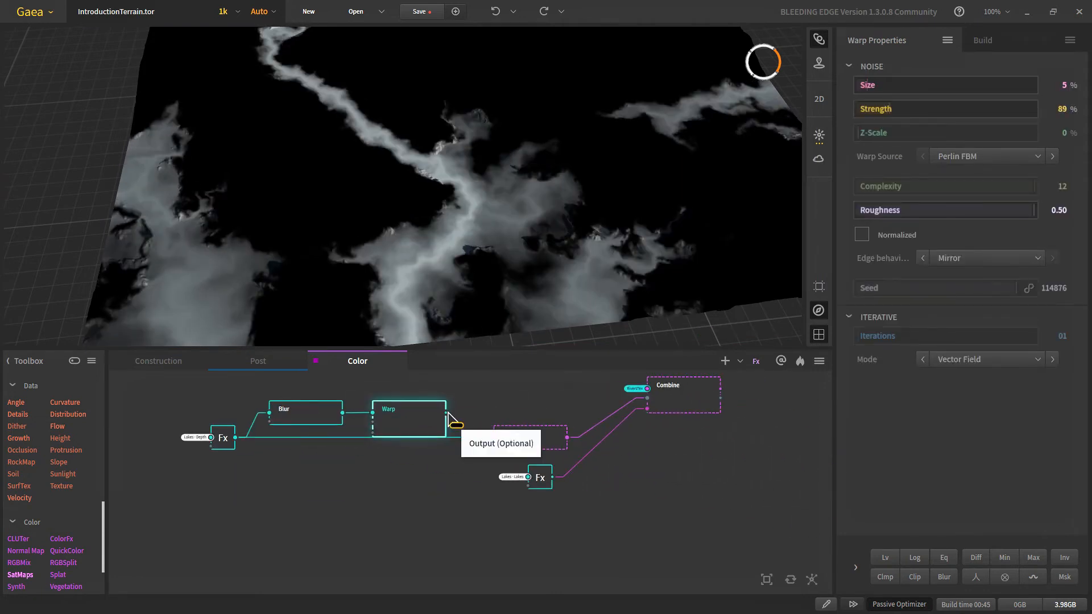
Step: Connect Warp's output to the CLUTer input and box-select the Blur and Warp nodes
left_click_drag(446, 413, 494, 437)
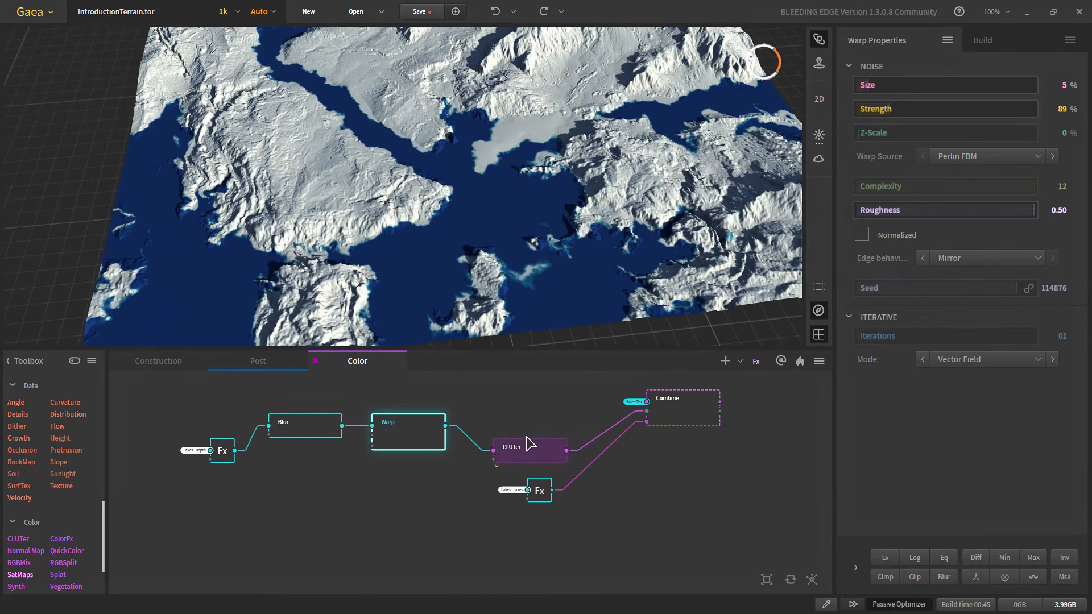
left_click(514, 459)
left_click_drag(242, 497, 315, 449)
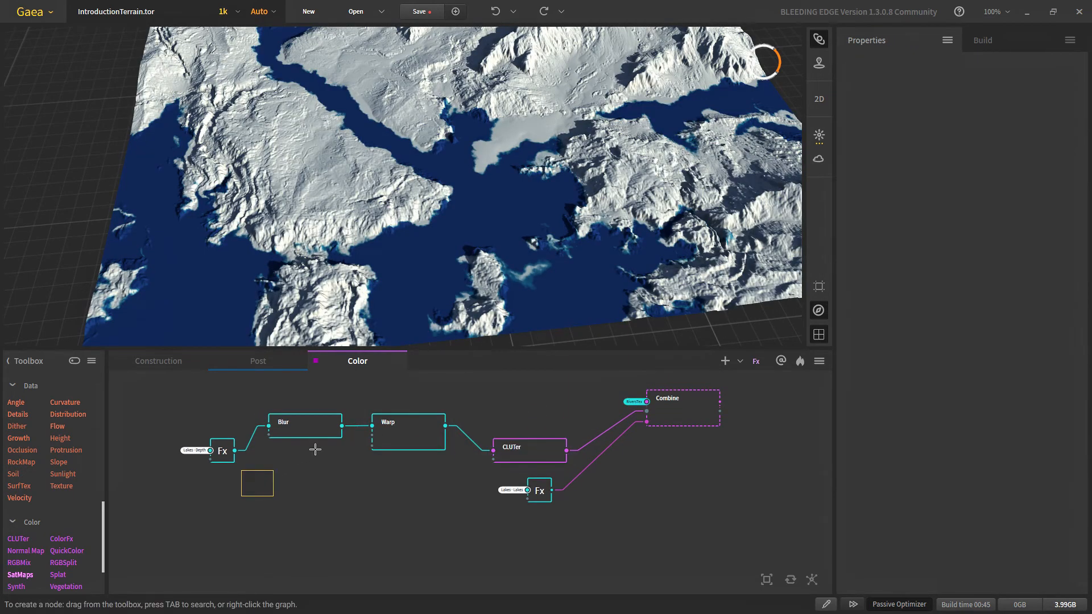
left_click_drag(279, 504, 404, 452)
Step: Select the CLUTer's top gradient stop to recolour it teal #1C7B85
left_click(523, 451)
scroll(477, 220, "down", 5)
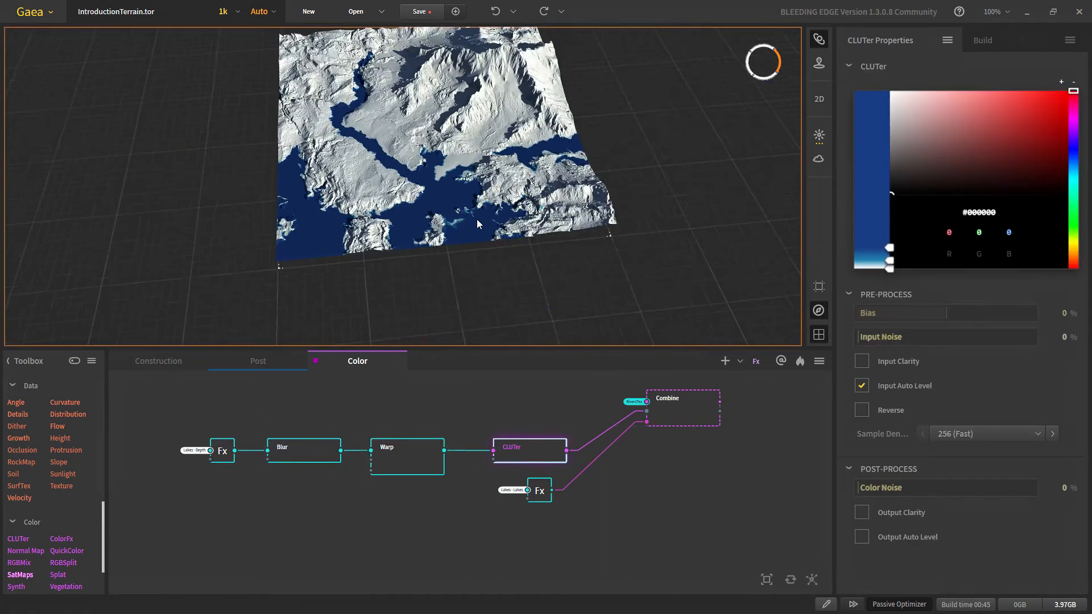
scroll(477, 220, "up", 2)
left_click(888, 248)
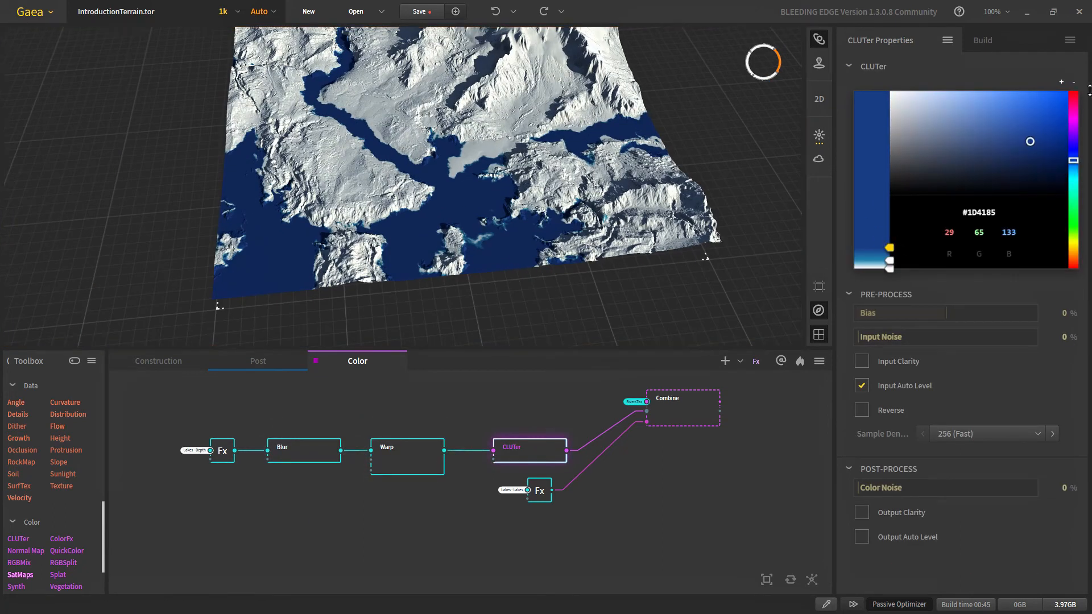
Step: Shift the lake gradient colour to a deep teal, #198161
left_click(1072, 178)
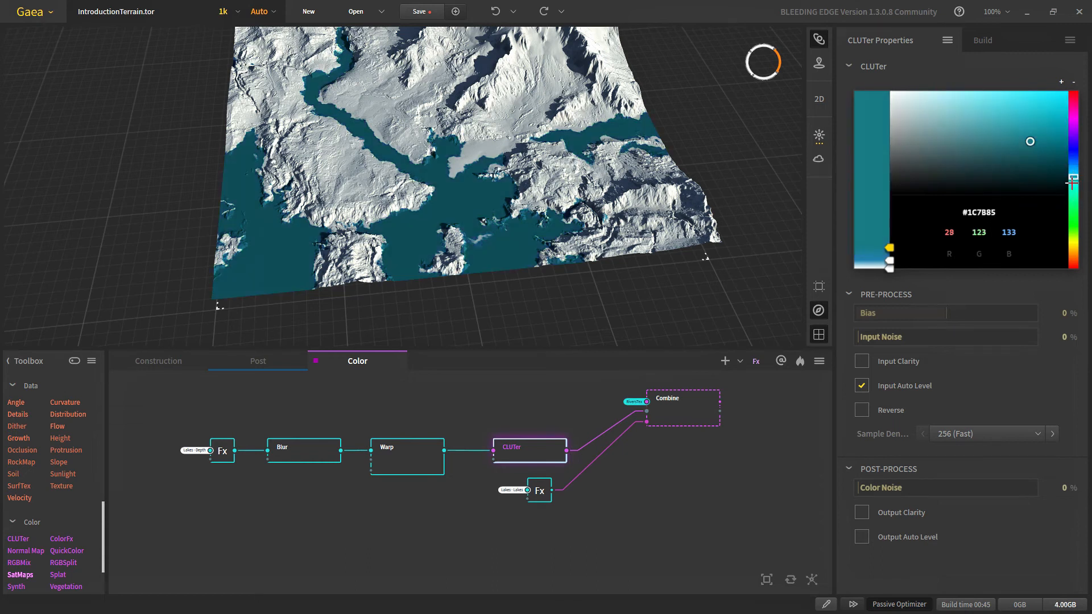
left_click(1073, 182)
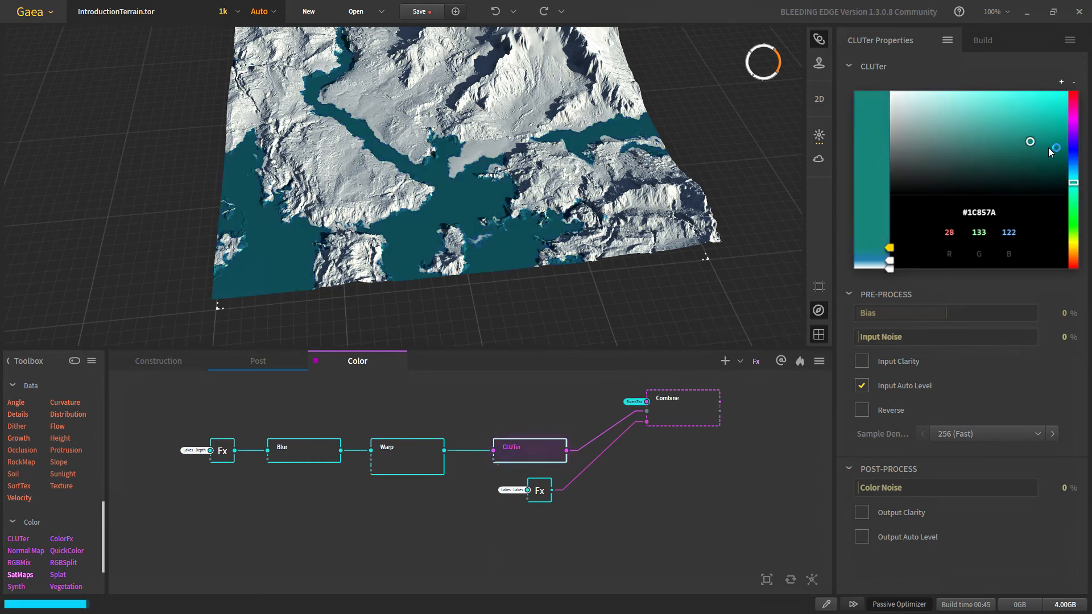
left_click(1023, 162)
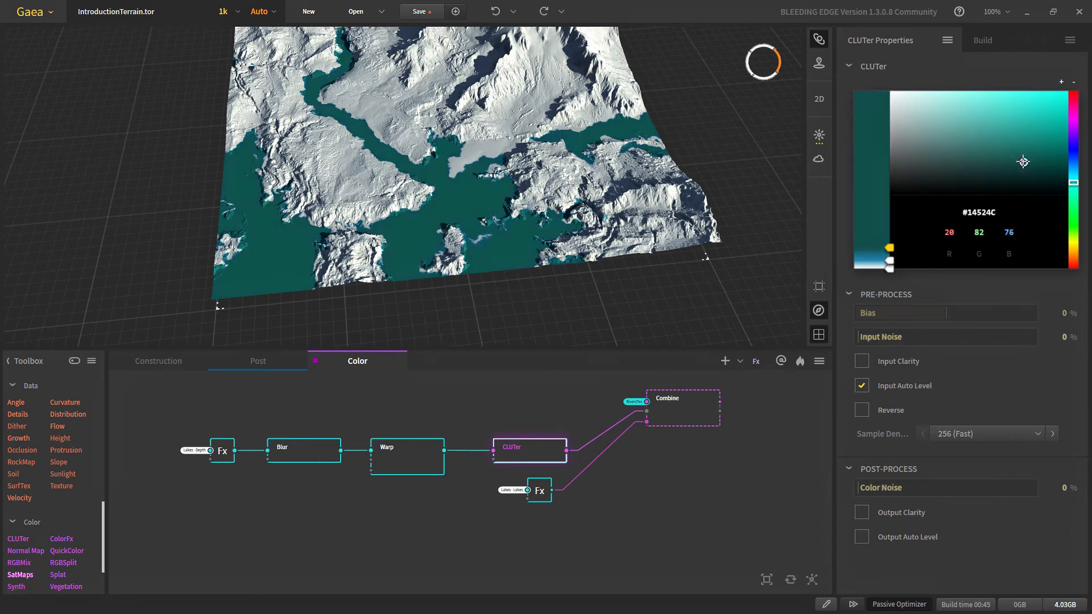
scroll(525, 469, "up", 2)
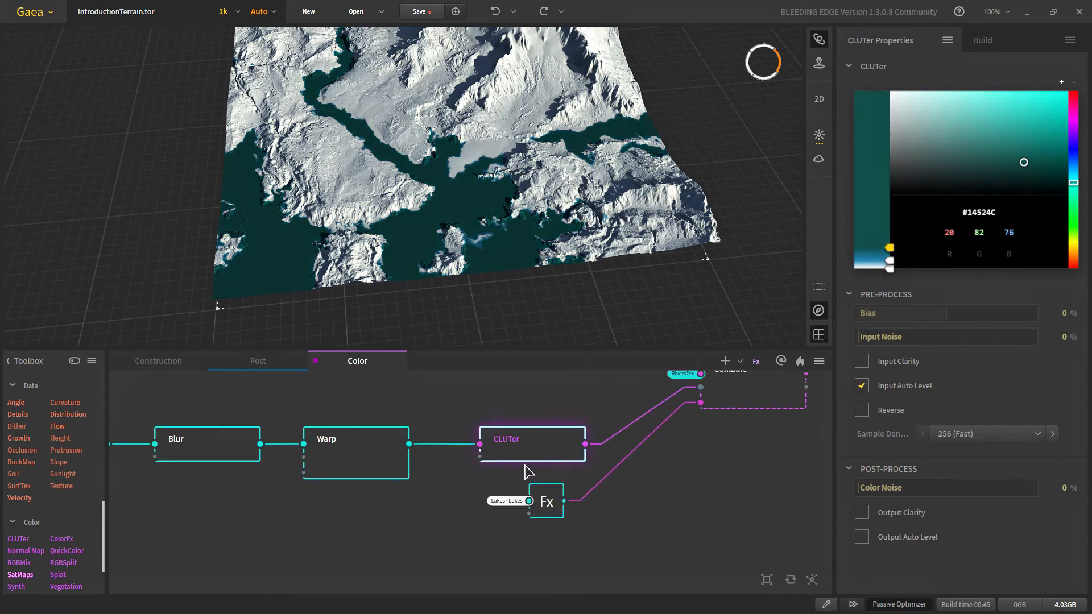
left_click(1018, 151)
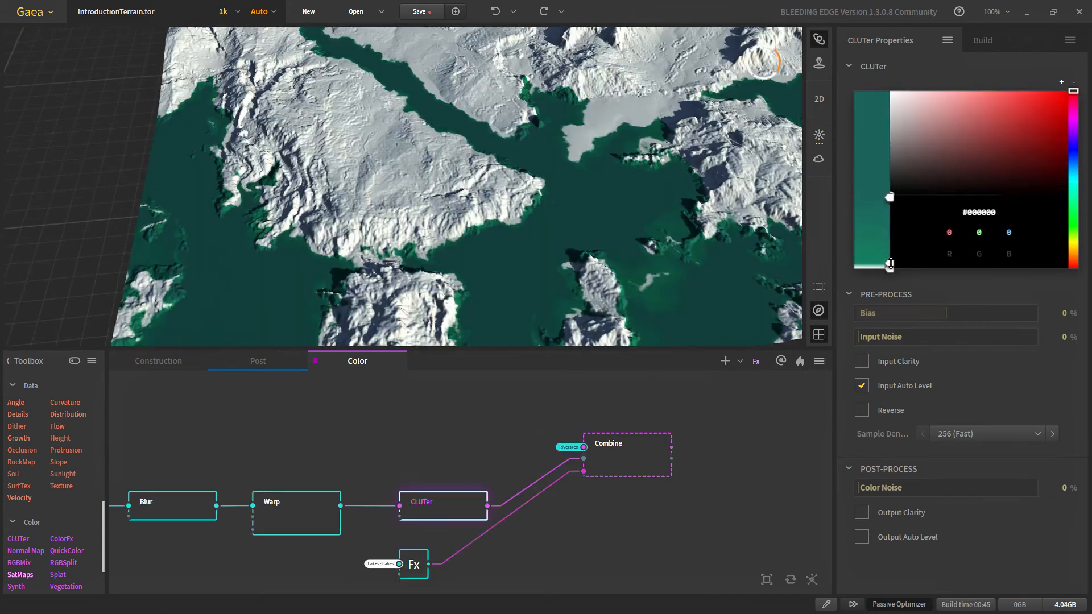
Step: Delete the white bottom stop so the lake gradient runs from teal downward
left_click(886, 237)
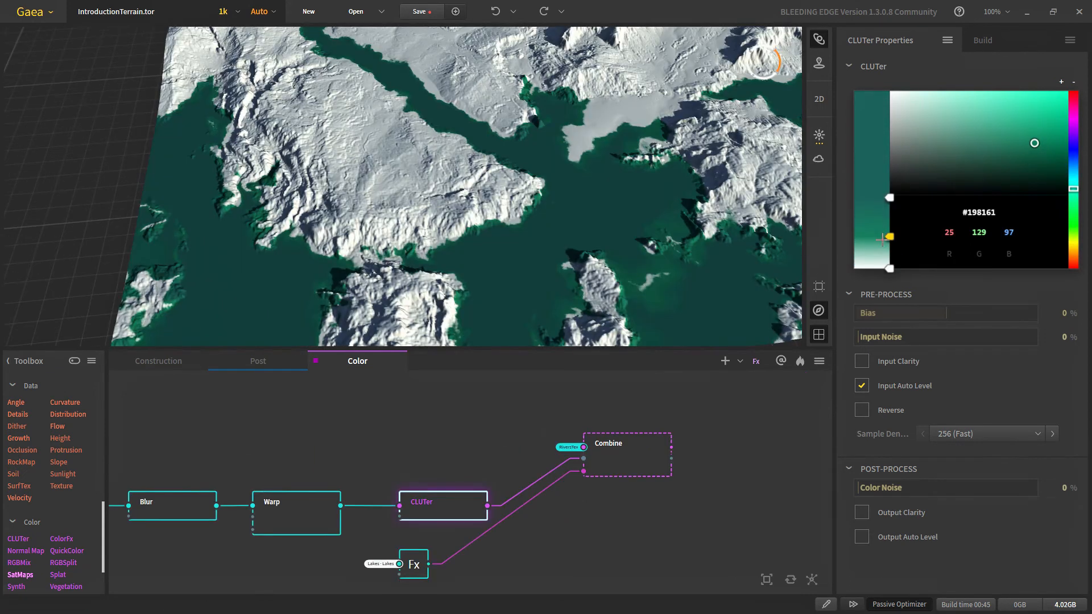
left_click(890, 268)
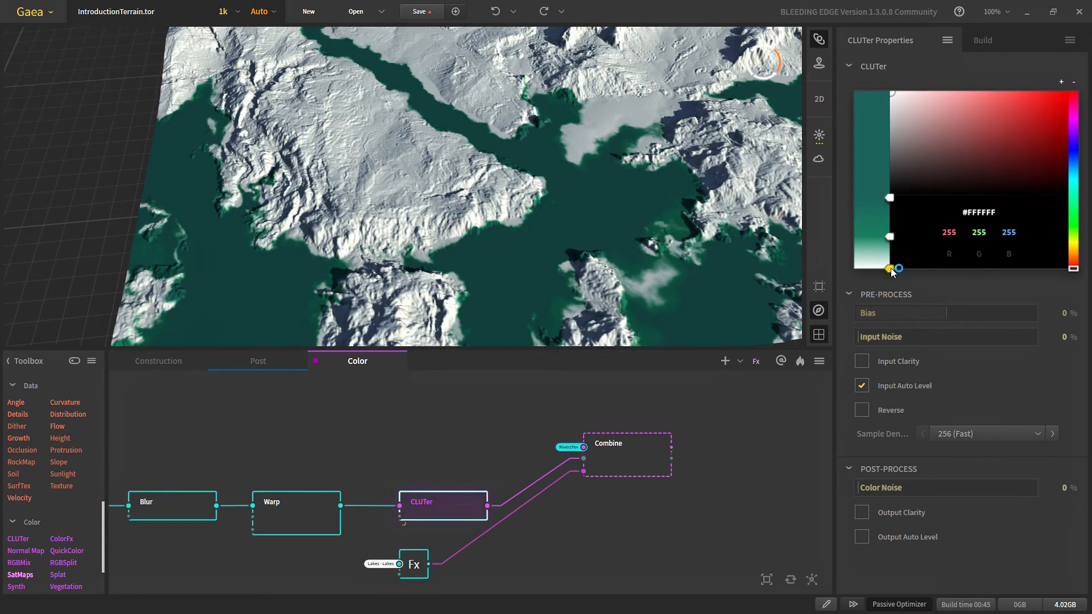
right_click(892, 269)
left_click_drag(890, 237, 890, 269)
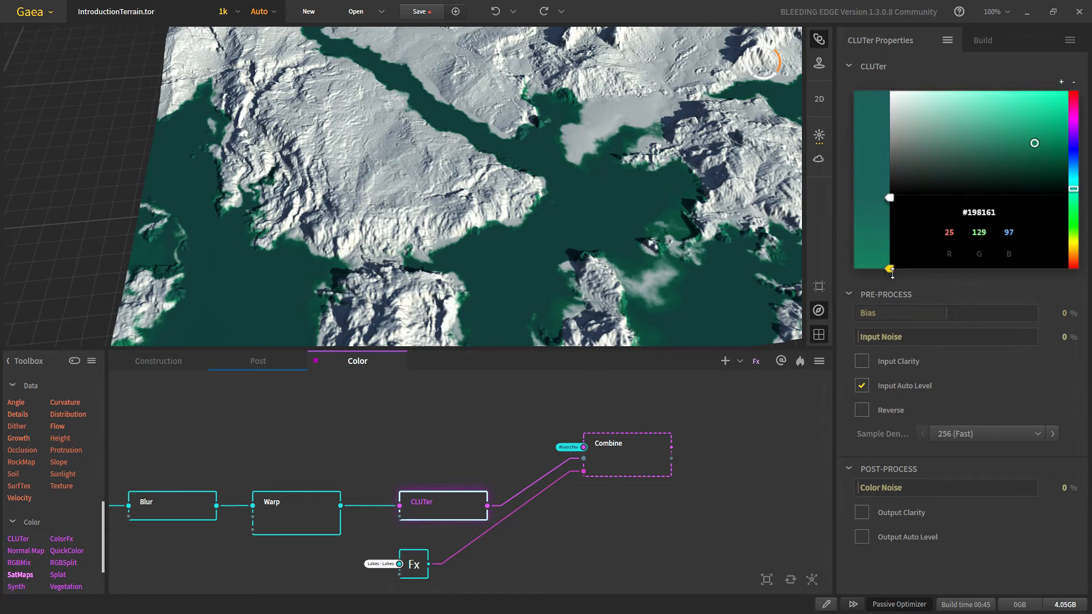
Step: Preview the terrain with teal lakes through the Combine node, then recheck the gradient's bottom colour
left_click(608, 472)
left_click(432, 514)
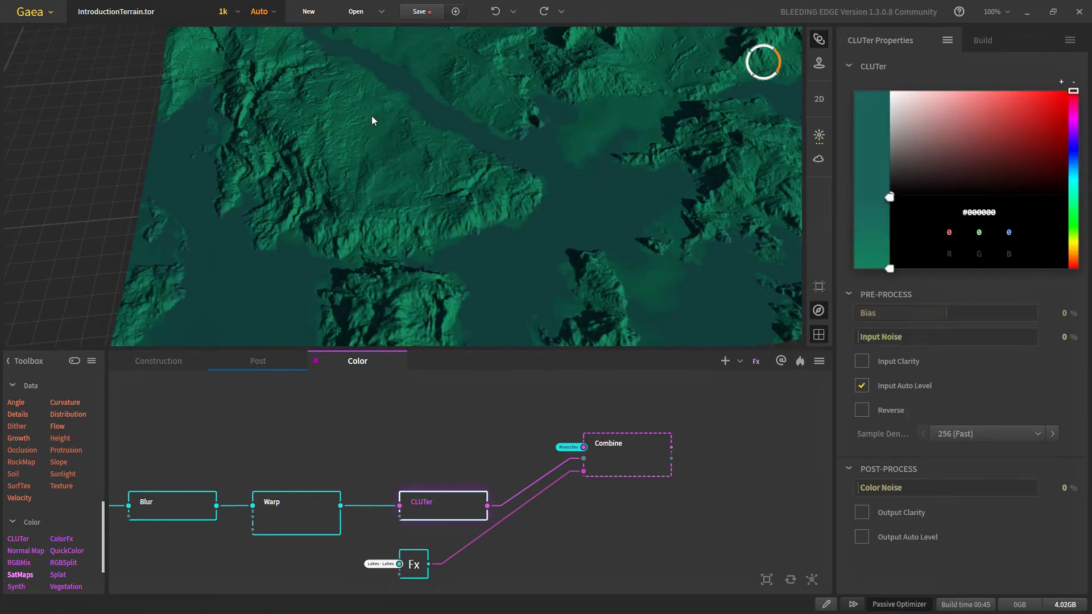
left_click(630, 463)
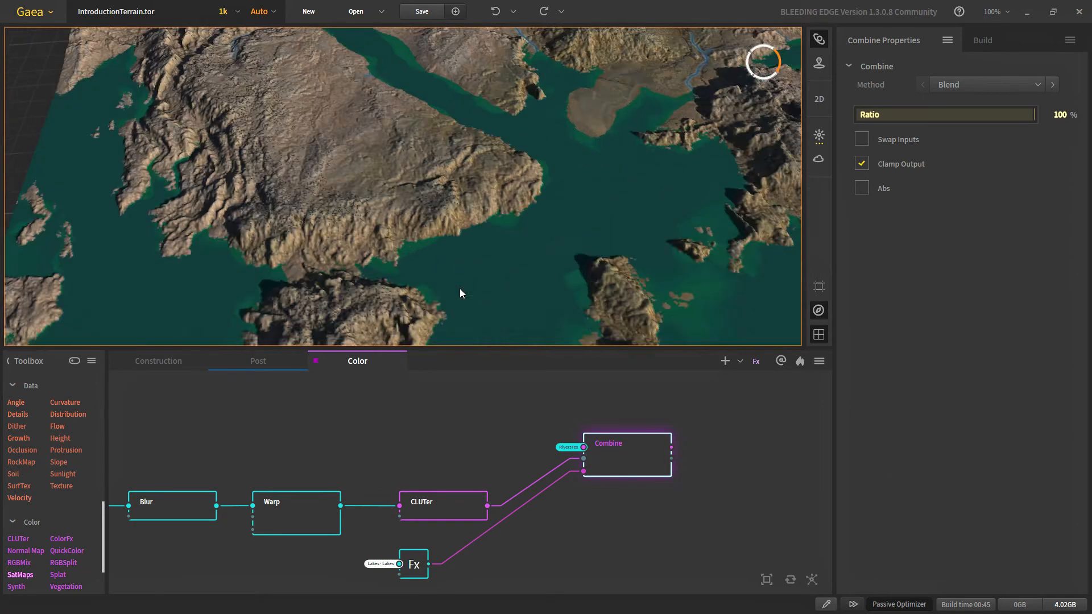
left_click(438, 510)
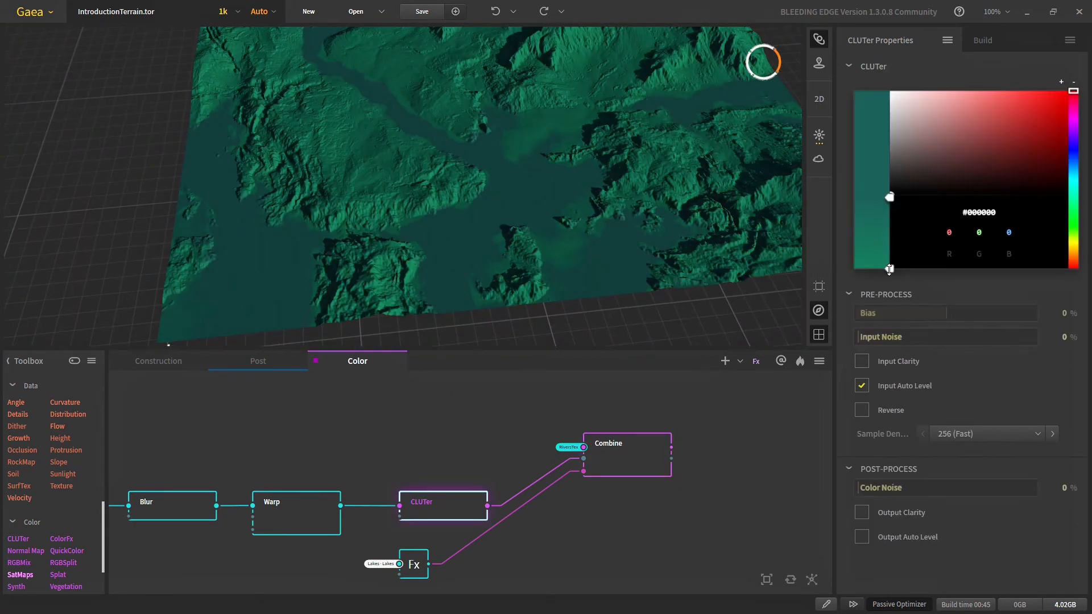
left_click(889, 269)
Step: Preview the combined terrain and bring the river colour nodes into view
left_click(620, 475)
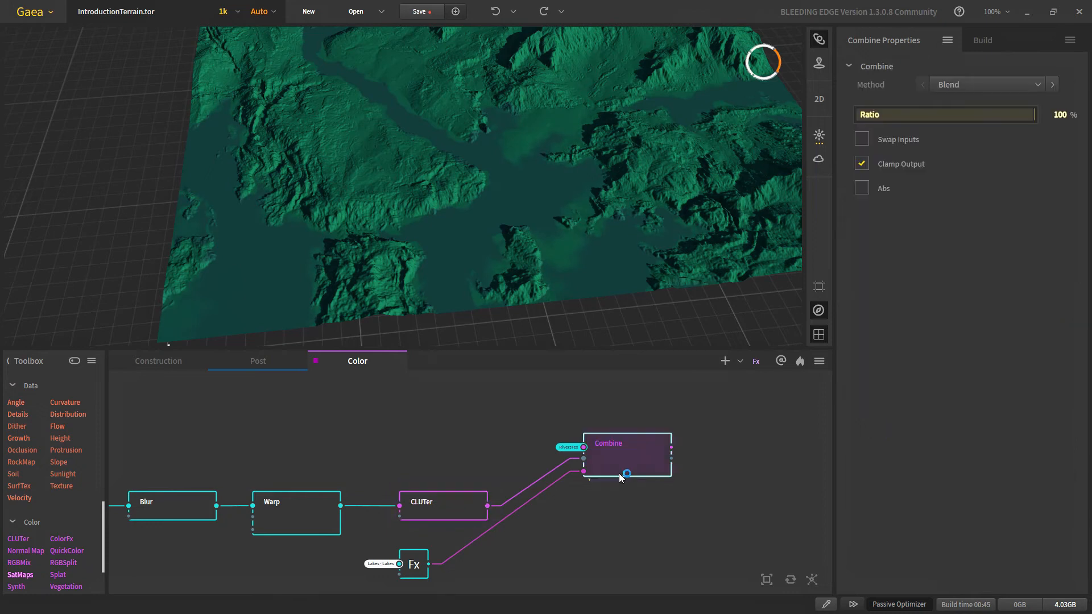
scroll(525, 241, "down", 4)
scroll(464, 160, "up", 3)
scroll(436, 116, "down", 2)
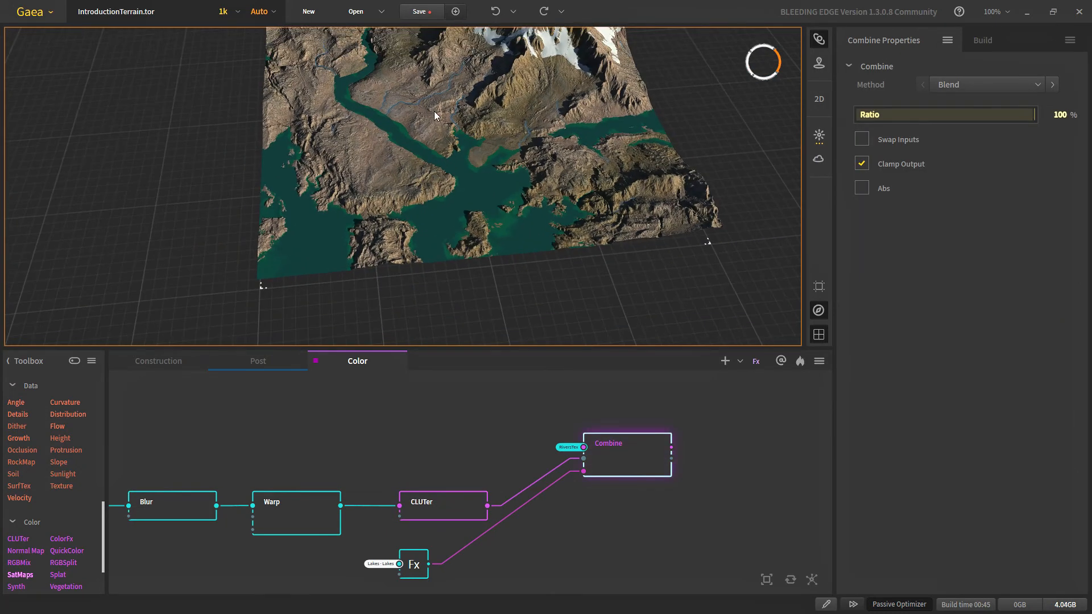
scroll(422, 175, "down", 2)
scroll(480, 152, "up", 4)
scroll(466, 431, "down", 1)
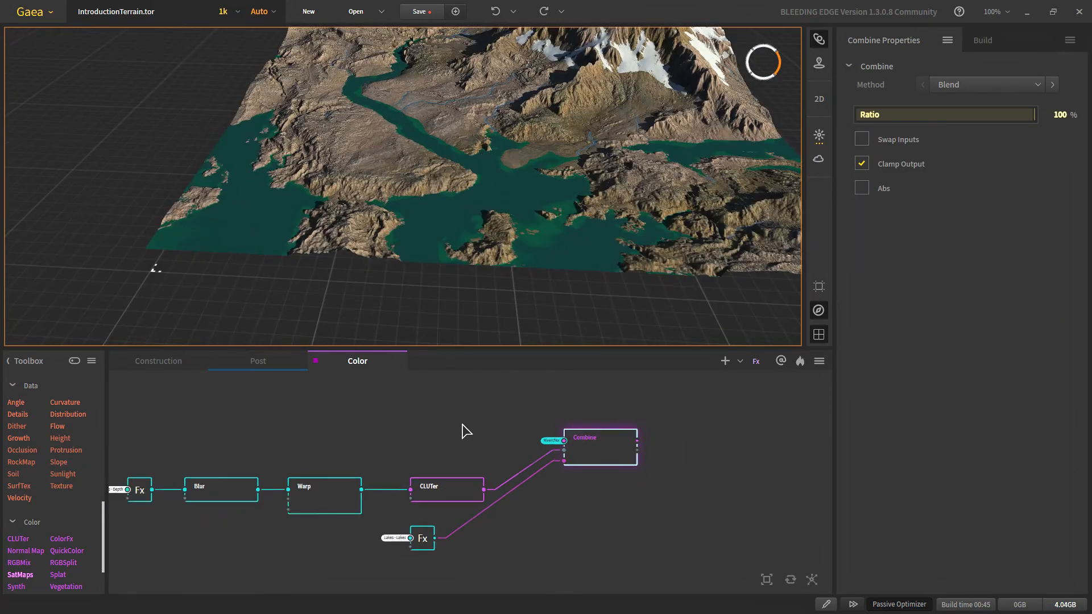
scroll(467, 431, "down", 3)
middle_click_drag(456, 444, 463, 500)
scroll(459, 475, "up", 3)
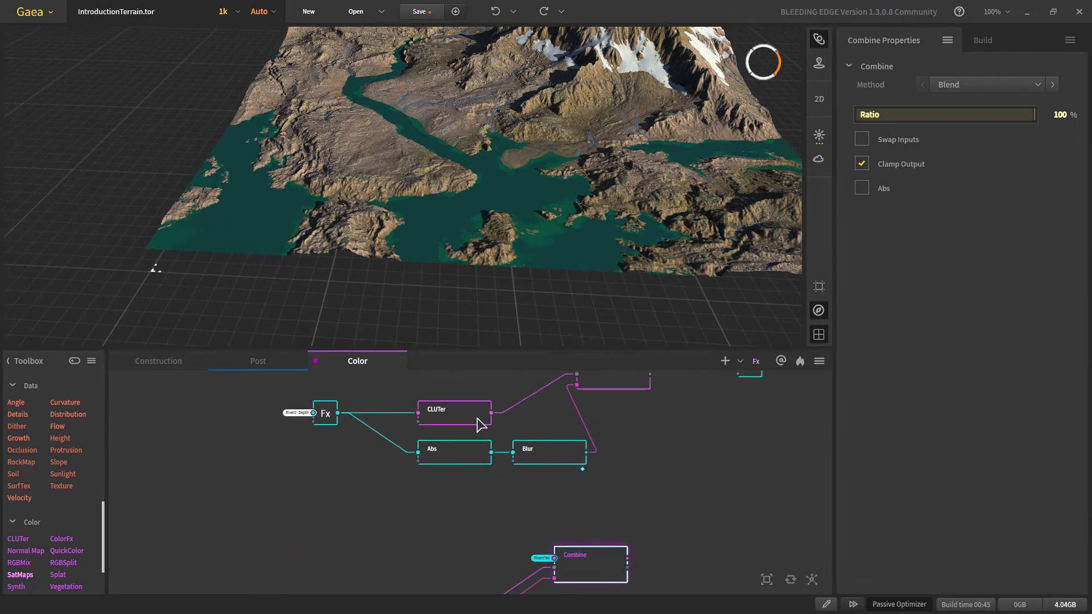
Step: Set the rivers CLUTer's bottom gradient stop to light cyan #80D4DA
left_click(478, 424)
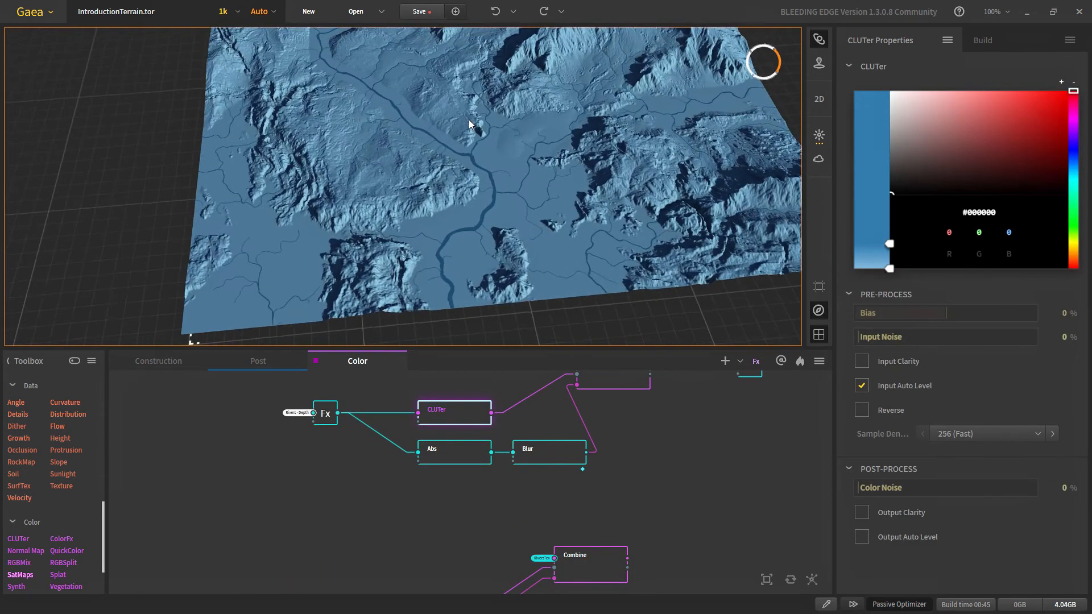
scroll(463, 119, "up", 5)
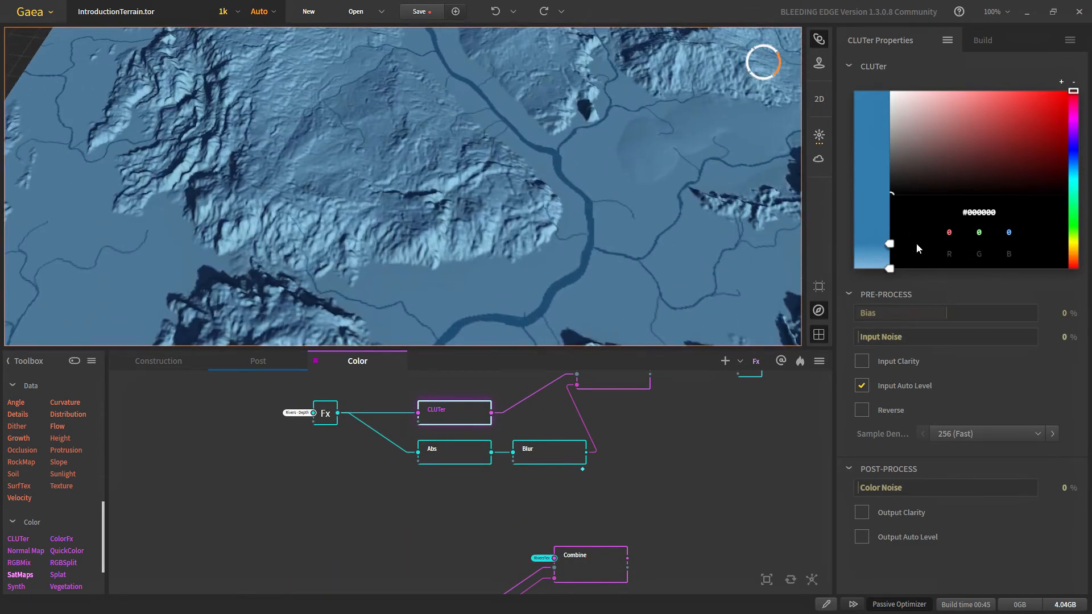
left_click(891, 242)
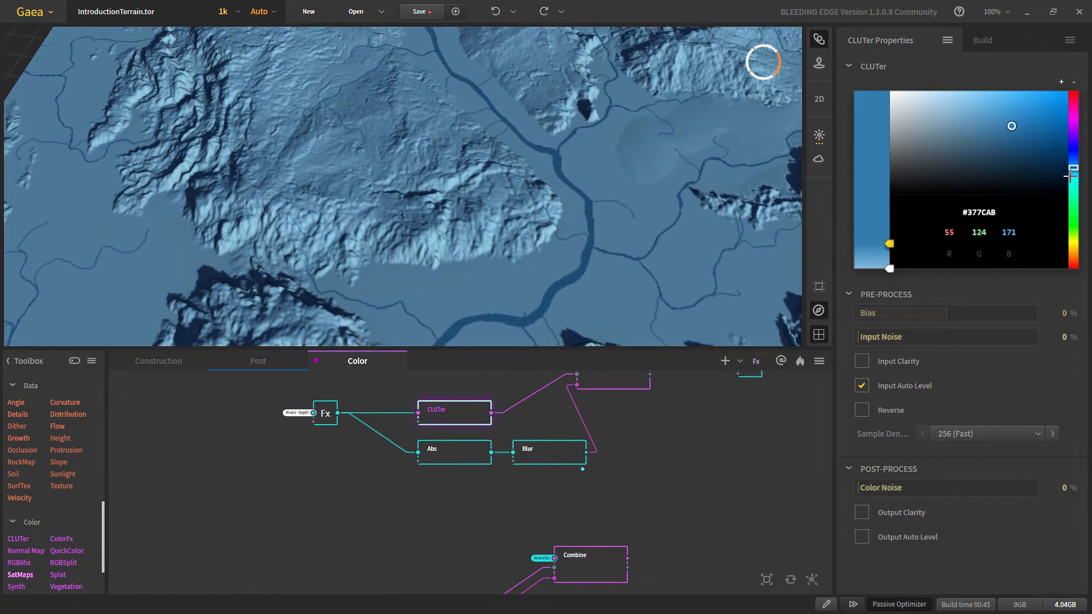
left_click(891, 270)
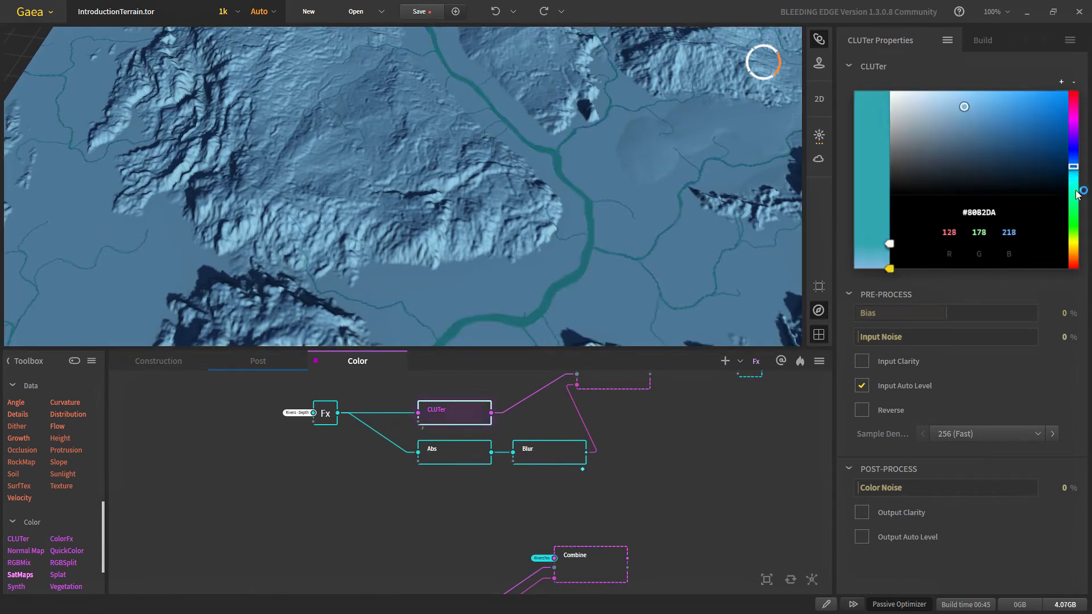
left_click(1075, 178)
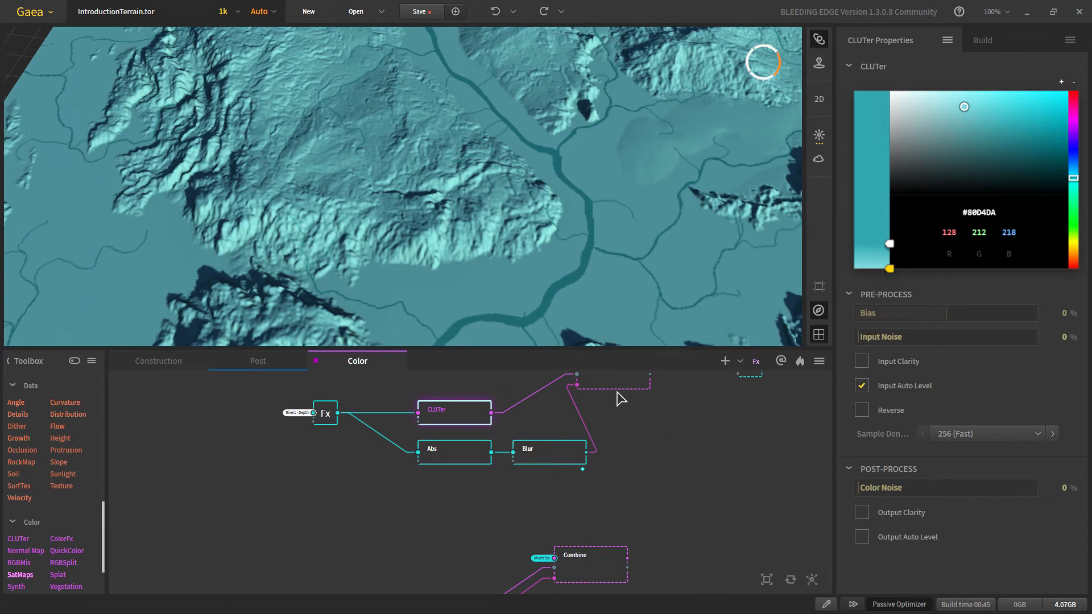
Step: Preview the combined terrain with cyan rivers from a lower angle
middle_click_drag(617, 391, 605, 411)
left_click(604, 399)
middle_click_drag(633, 517, 612, 445)
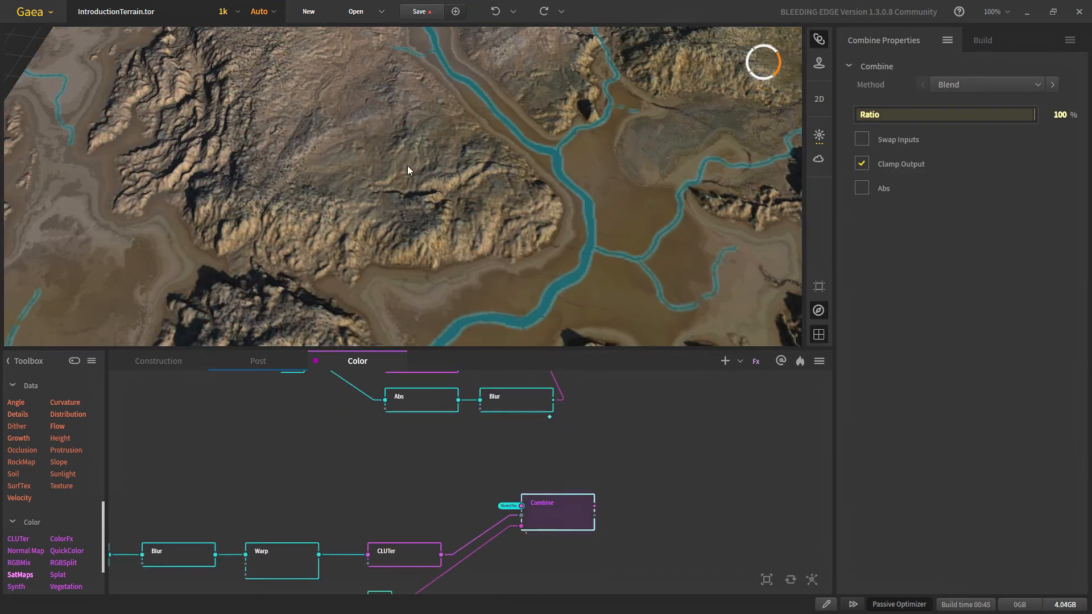
scroll(407, 171, "down", 3)
left_click_drag(407, 203, 442, 134)
scroll(443, 137, "down", 3)
middle_click_drag(444, 165, 451, 190)
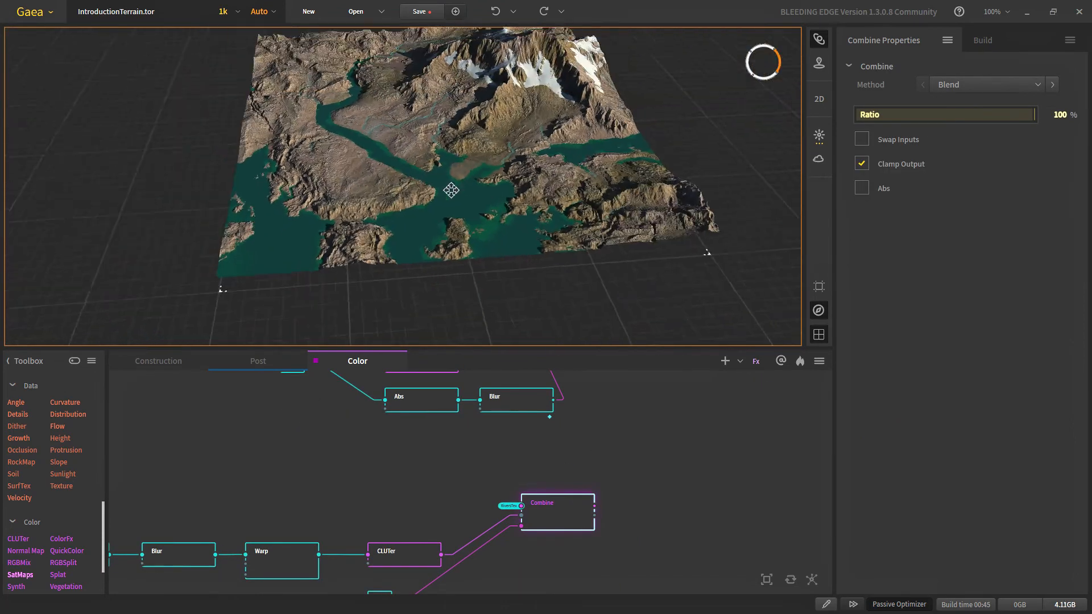
scroll(426, 185, "up", 4)
left_click_drag(420, 183, 400, 212)
Step: Save the project and orbit the view around the river
left_click(420, 12)
left_click_drag(343, 181, 325, 150)
scroll(325, 187, "up", 3)
scroll(411, 222, "up", 2)
left_click_drag(411, 222, 350, 236)
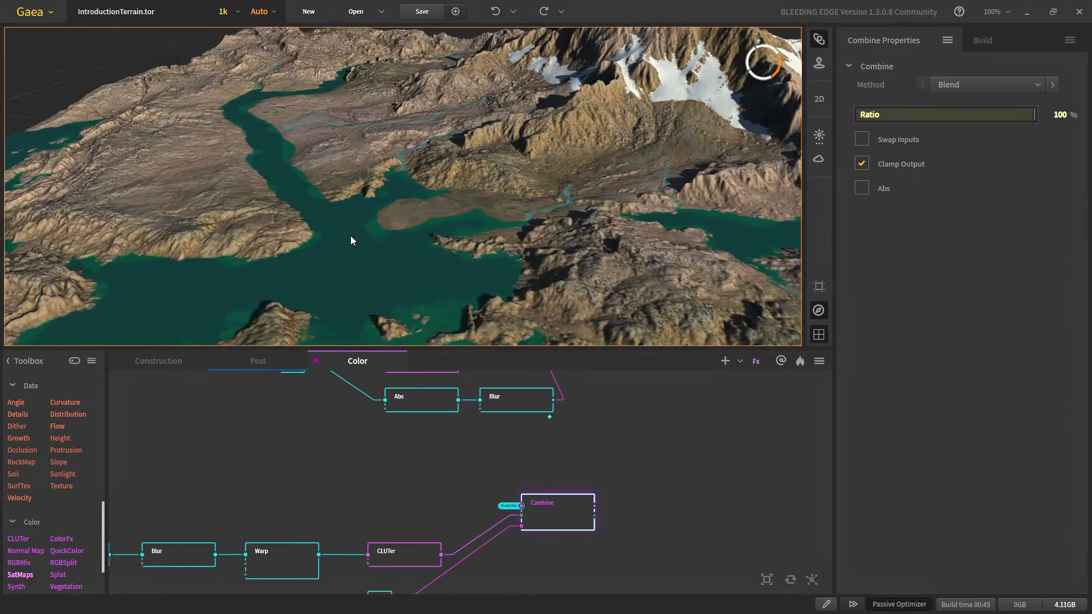
scroll(349, 235, "down", 5)
scroll(489, 410, "down", 4)
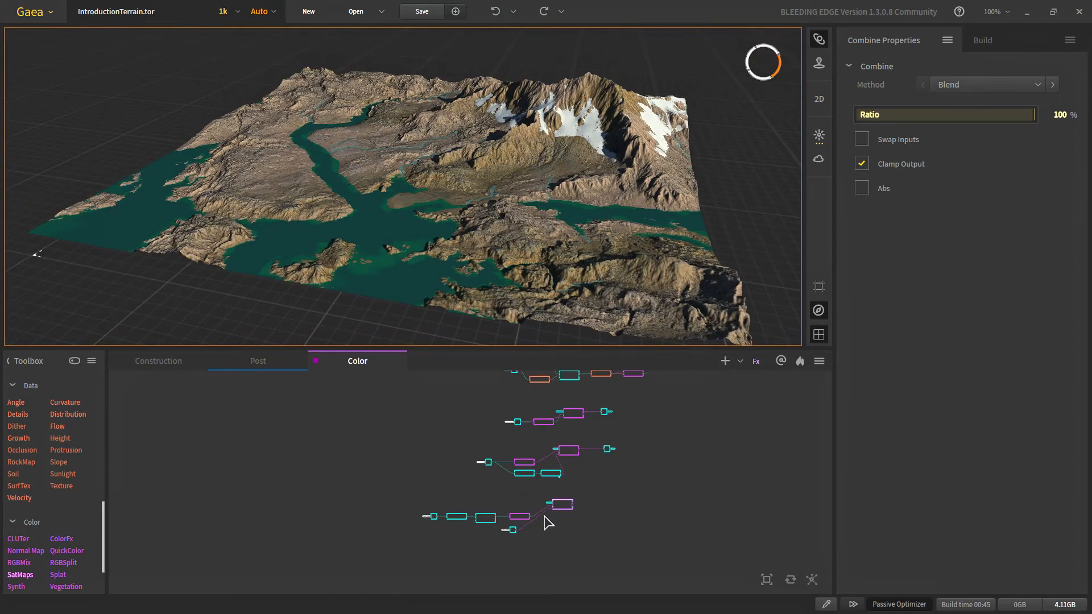
scroll(428, 480, "up", 2)
scroll(414, 477, "up", 4)
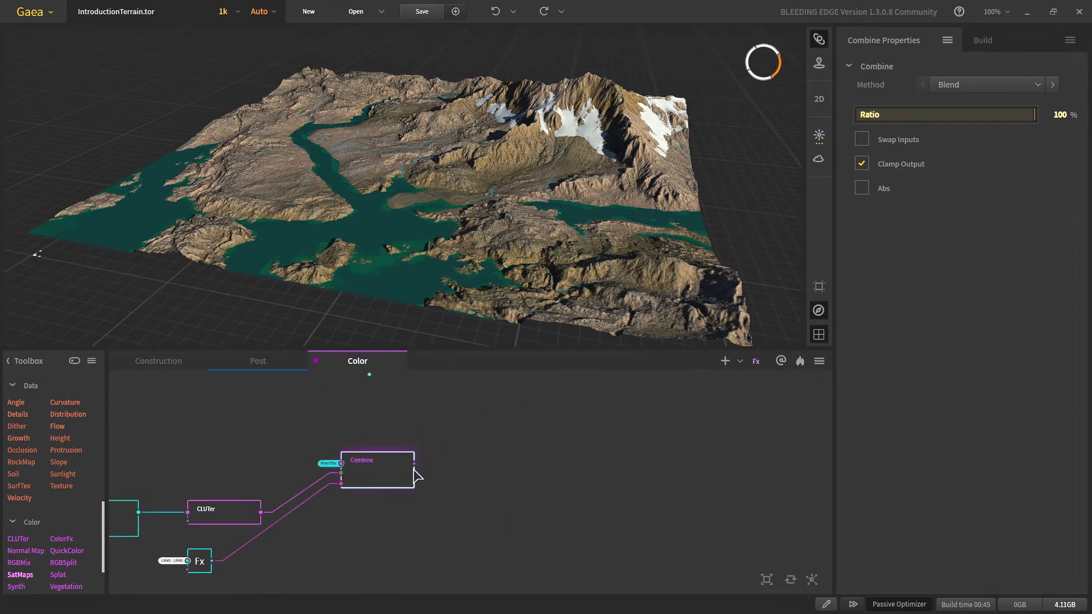
Step: Add a Vegetation node fed by the Combine output and move it into place
left_click_drag(413, 470, 488, 472)
type("ve")
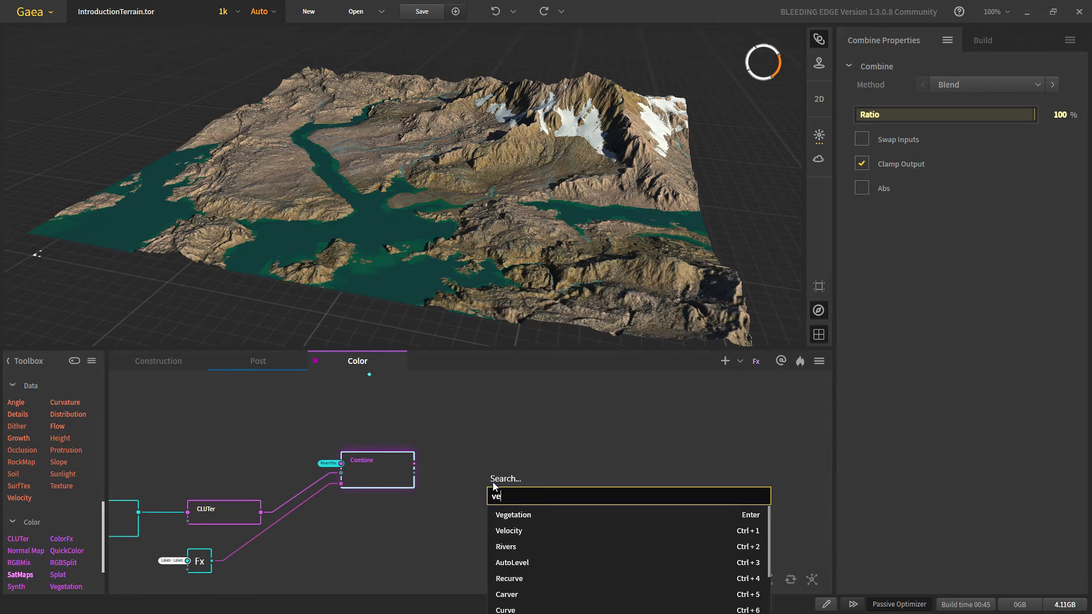
left_click(507, 516)
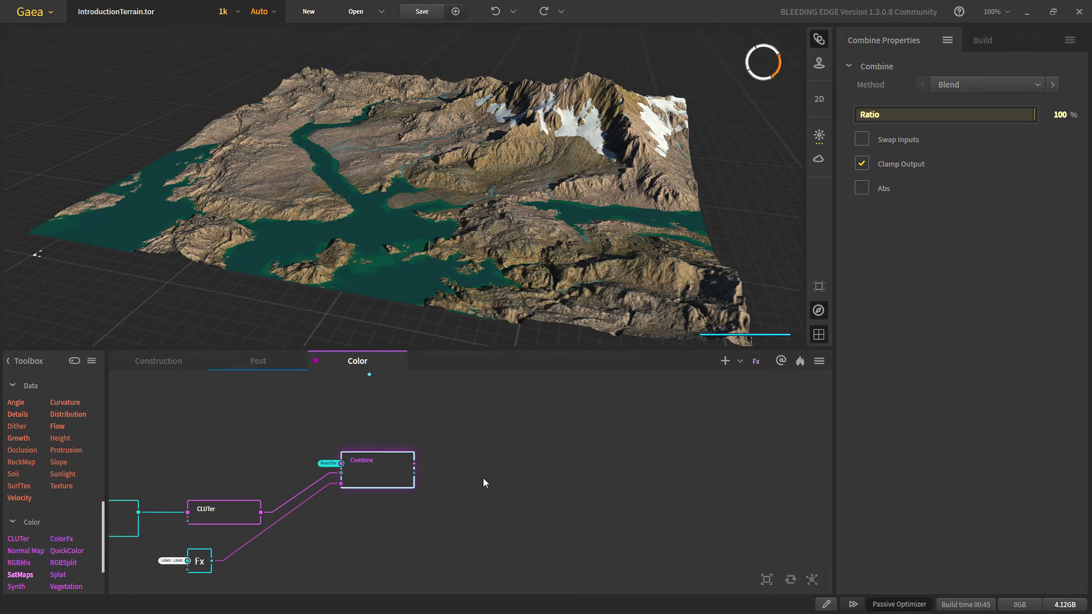
scroll(514, 493, "up", 1)
left_click_drag(513, 496, 416, 532)
scroll(534, 477, "up", 1)
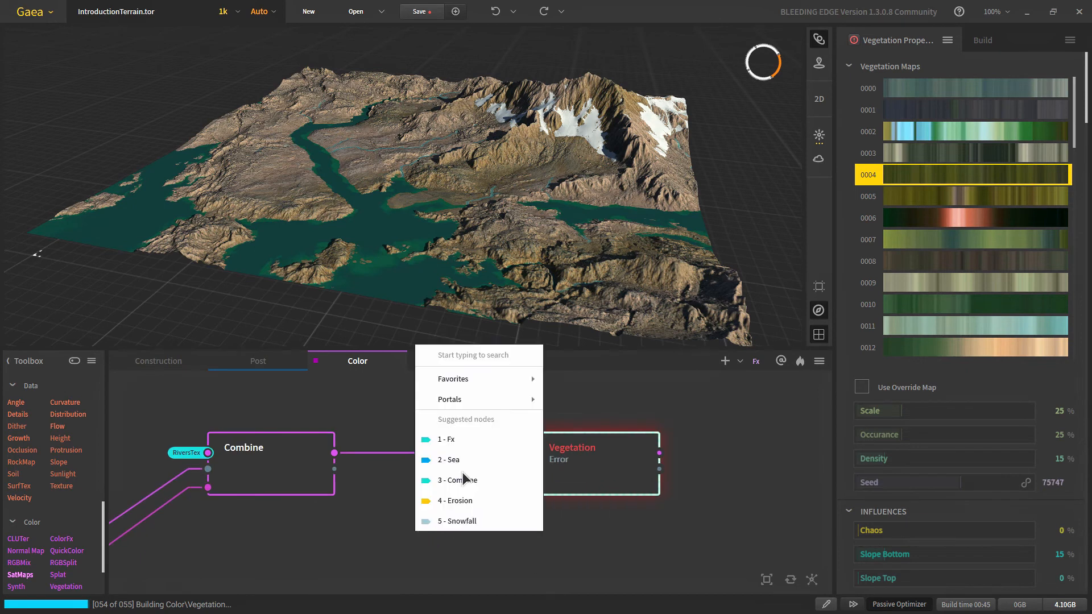
Step: Connect the FinalTerrain portal as the Vegetation node's height input
mouse_move(496, 401)
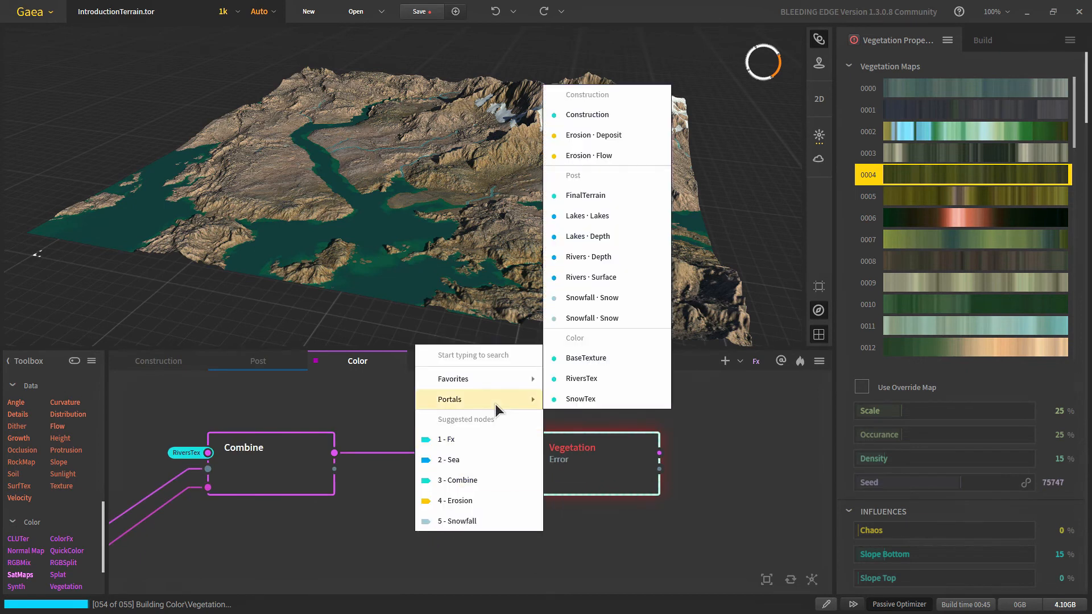
left_click(586, 196)
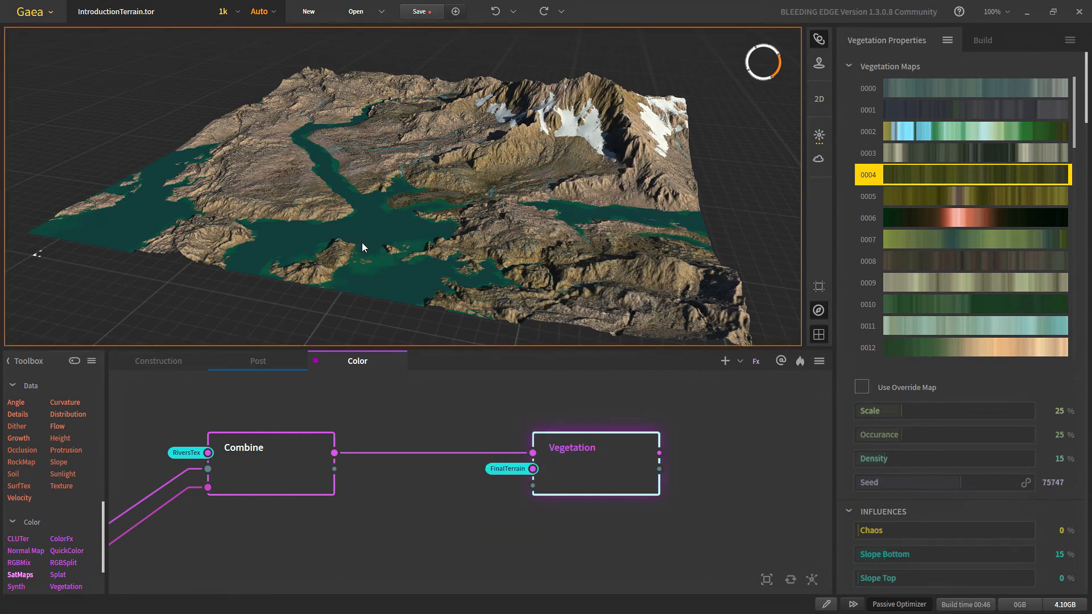
left_click_drag(363, 244, 411, 182)
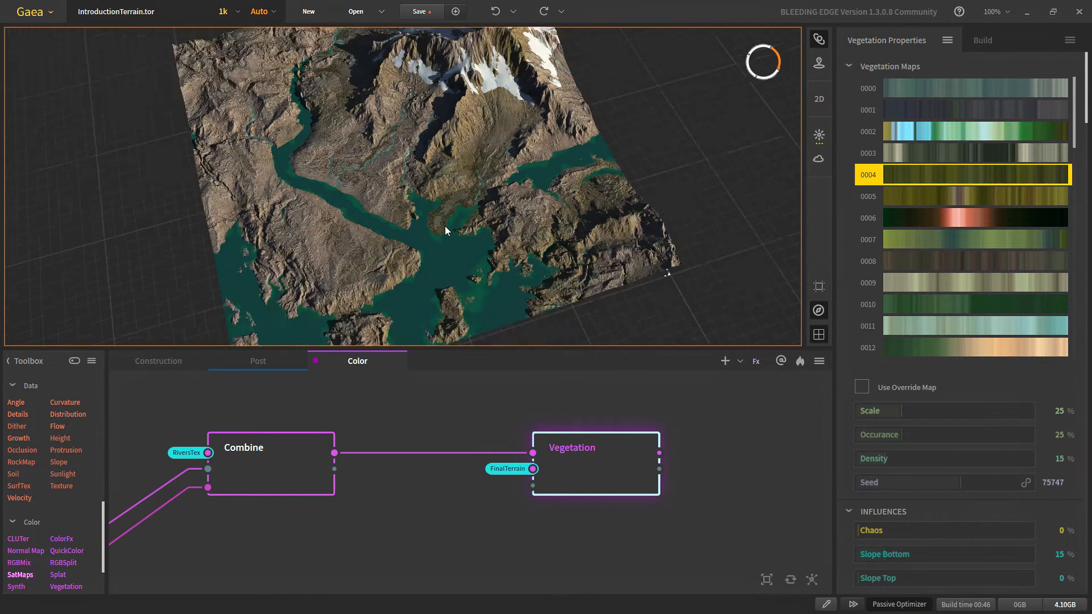
Step: Select the Vegetation node and orbit the terrain to inspect the vegetation
scroll(445, 230, "up", 5)
left_click(305, 473)
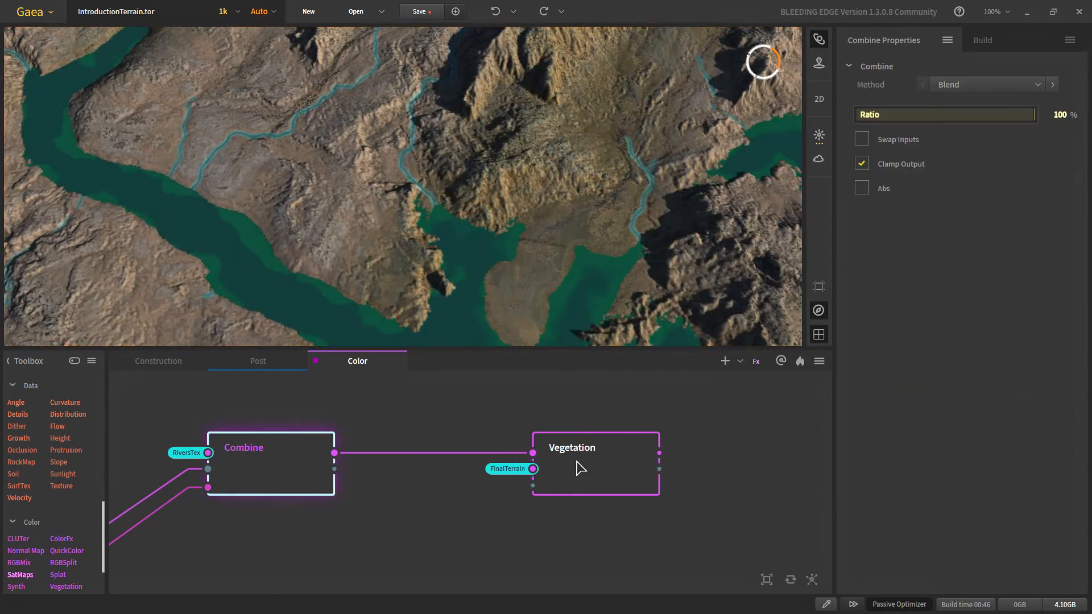
left_click(562, 463)
left_click_drag(404, 173, 371, 295)
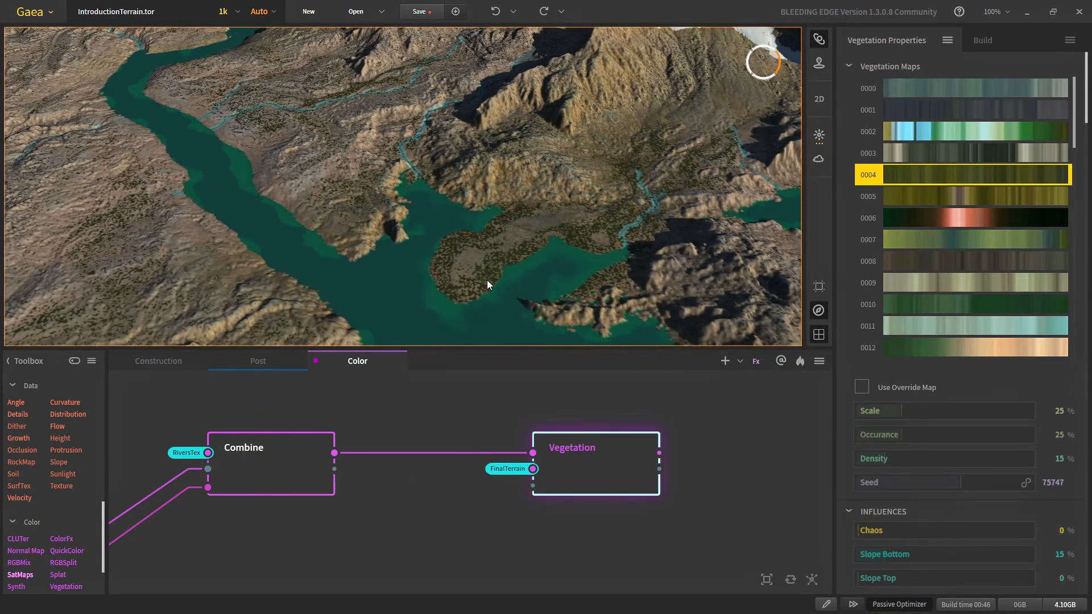
left_click_drag(526, 283, 351, 248)
left_click_drag(269, 237, 302, 178)
scroll(343, 223, "up", 4)
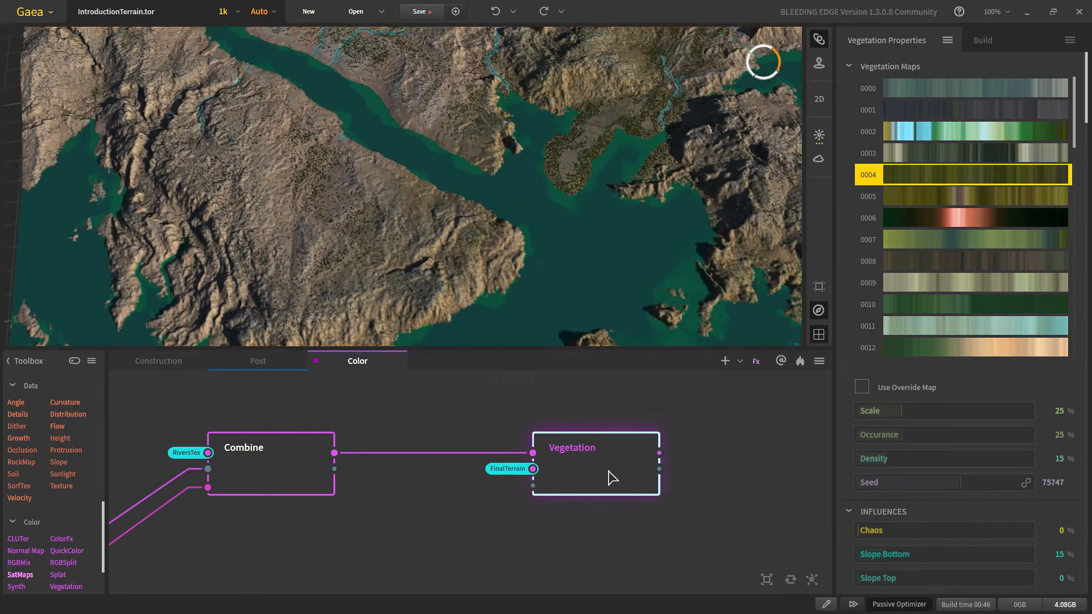
Step: Raise the vegetation's Slope Bottom to 34%, checking the wide water channel
left_click(901, 554)
left_click_drag(312, 226, 422, 196)
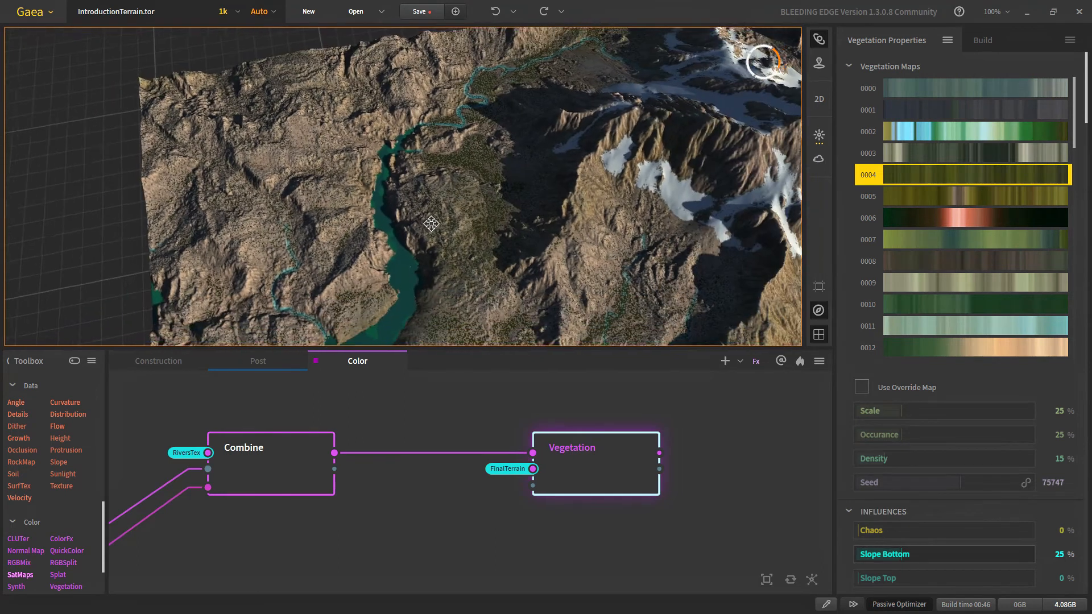
scroll(422, 197, "up", 3)
middle_click_drag(393, 245, 401, 142)
left_click_drag(400, 142, 338, 130)
left_click_drag(920, 555, 916, 556)
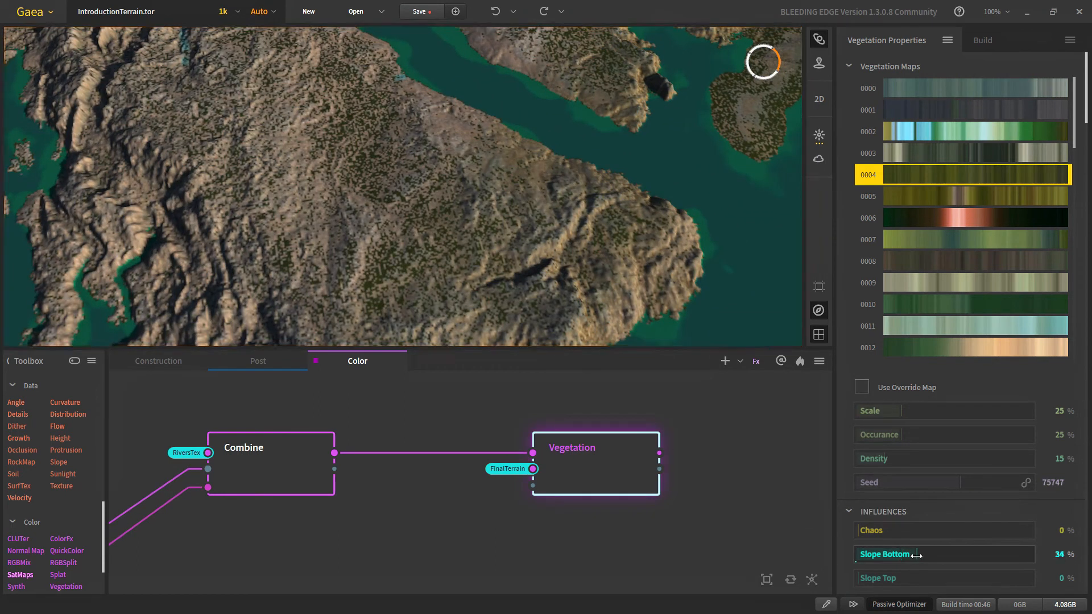
scroll(417, 252, "down", 5)
scroll(393, 185, "up", 3)
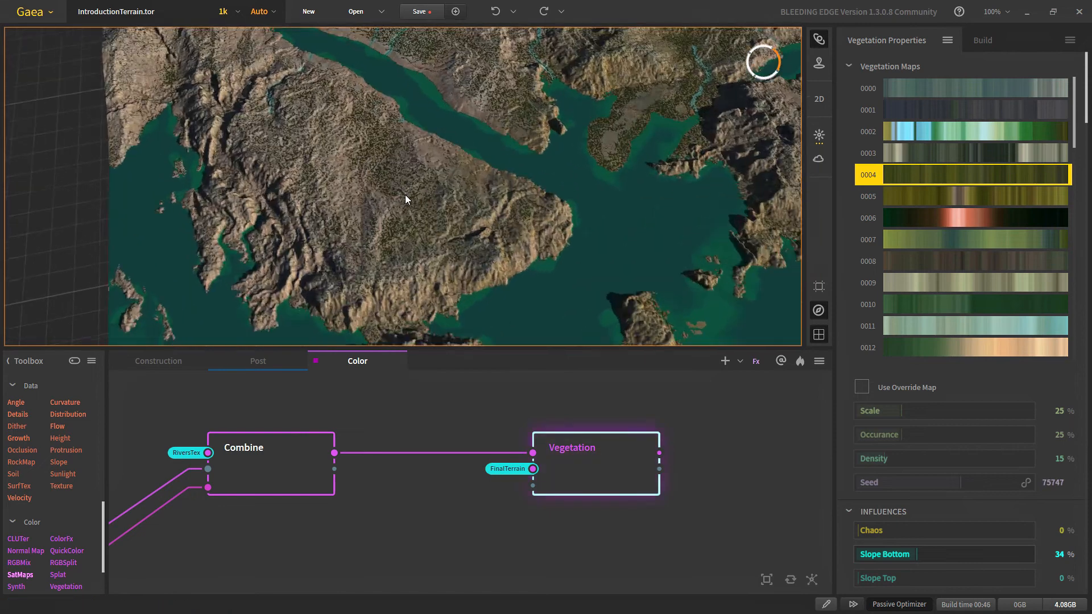
Step: Raise vegetation Density to 23% and inspect the result from oblique angles
middle_click_drag(405, 194, 570, 344)
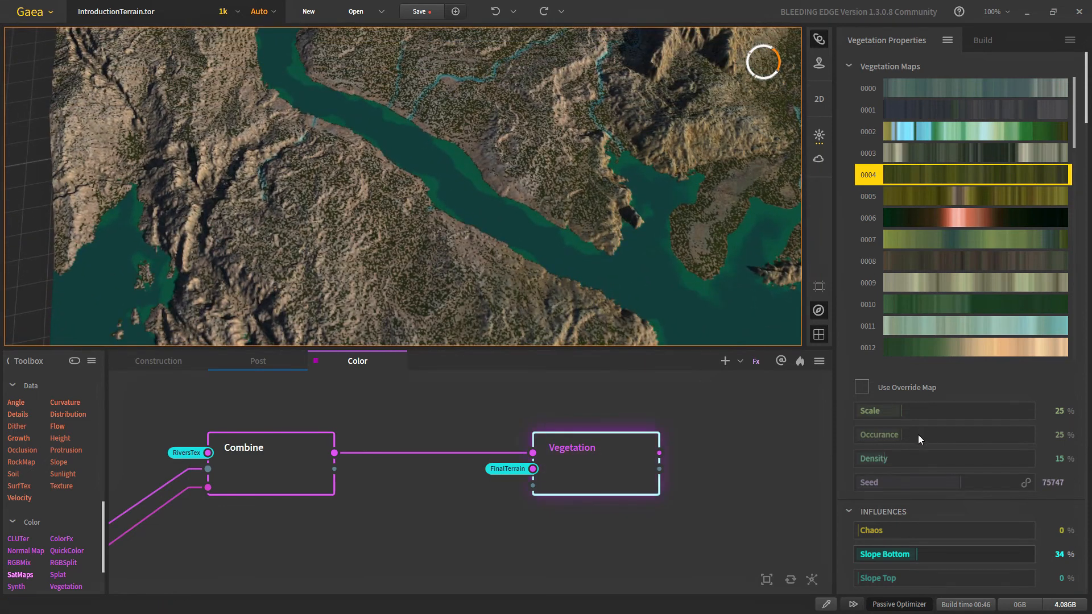
scroll(391, 219, "down", 6)
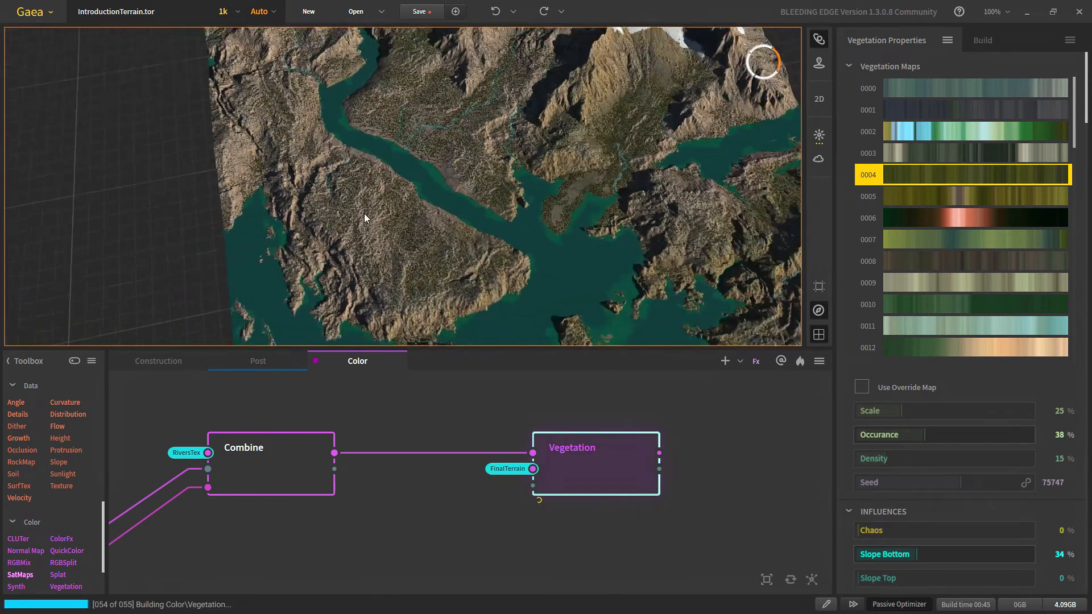
scroll(392, 209, "up", 3)
scroll(419, 209, "up", 3)
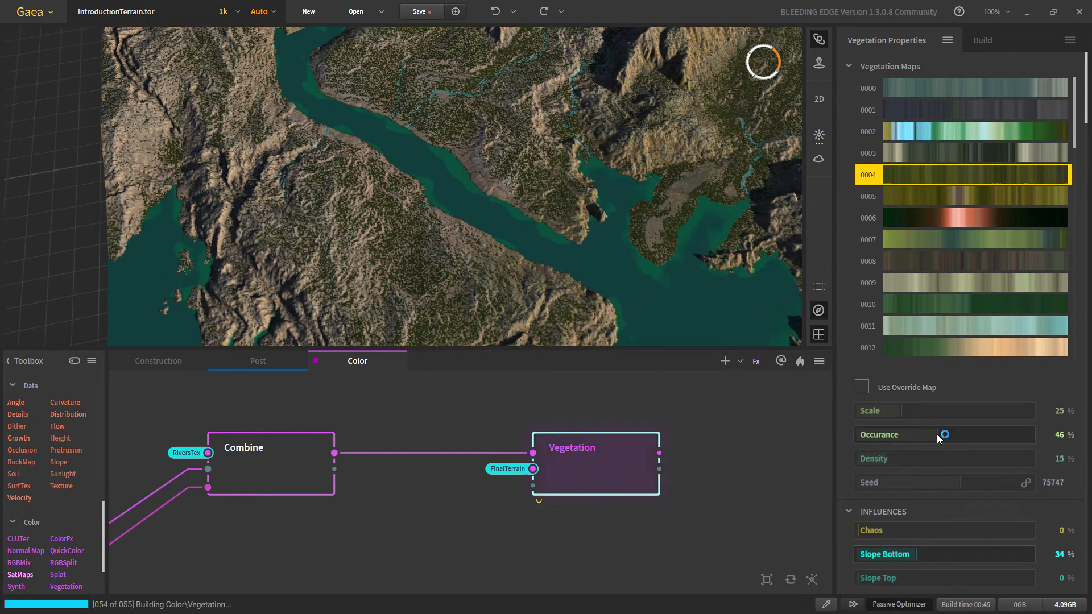
left_click(897, 459)
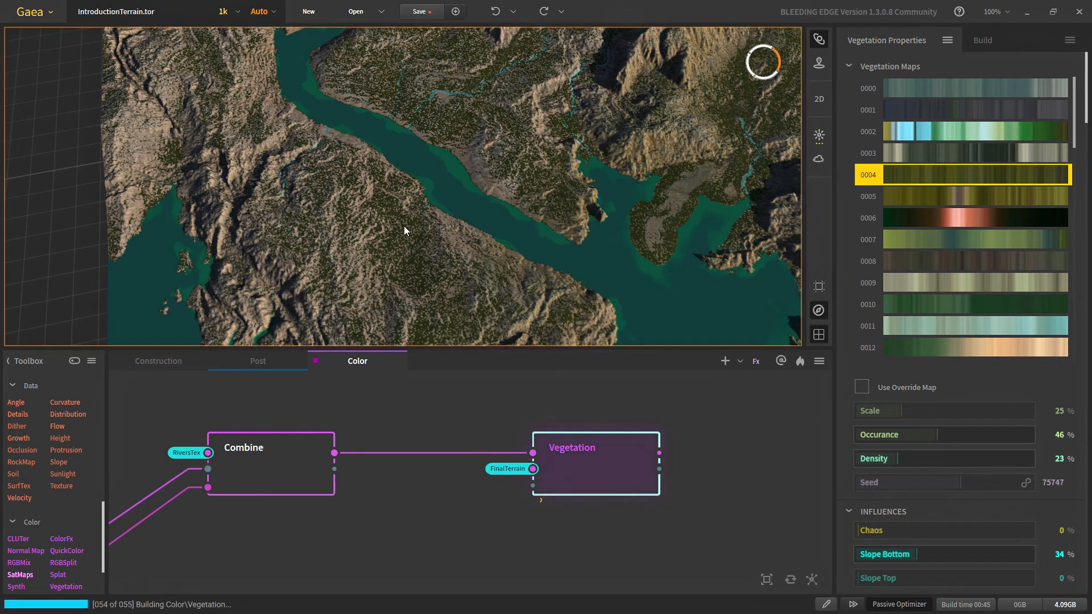
left_click_drag(404, 227, 415, 248)
scroll(415, 249, "up", 3)
scroll(417, 254, "down", 5)
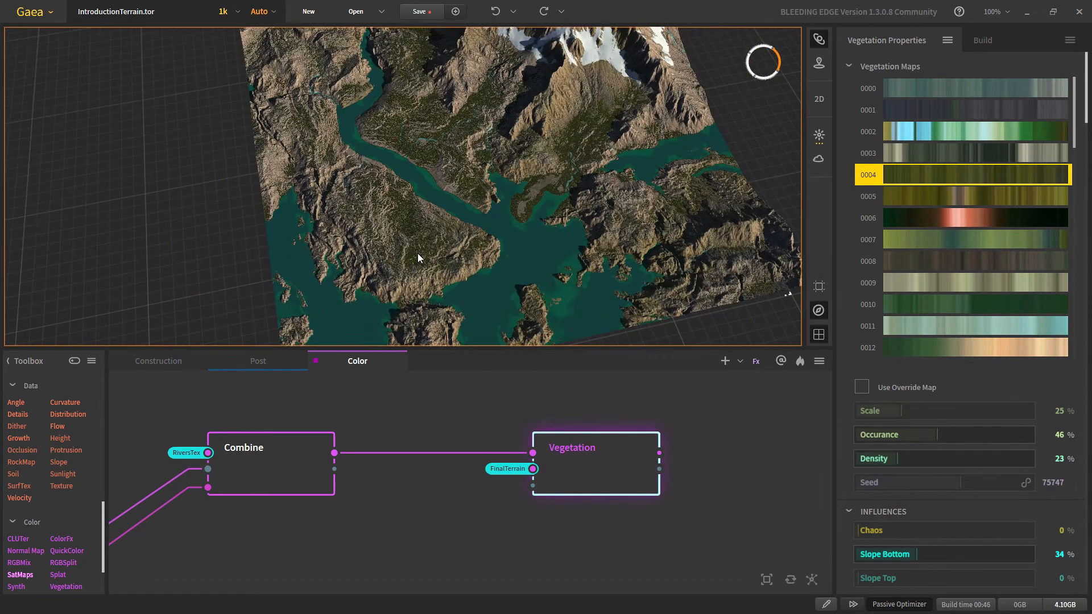
scroll(418, 253, "up", 3)
scroll(418, 254, "up", 3)
scroll(421, 240, "down", 2)
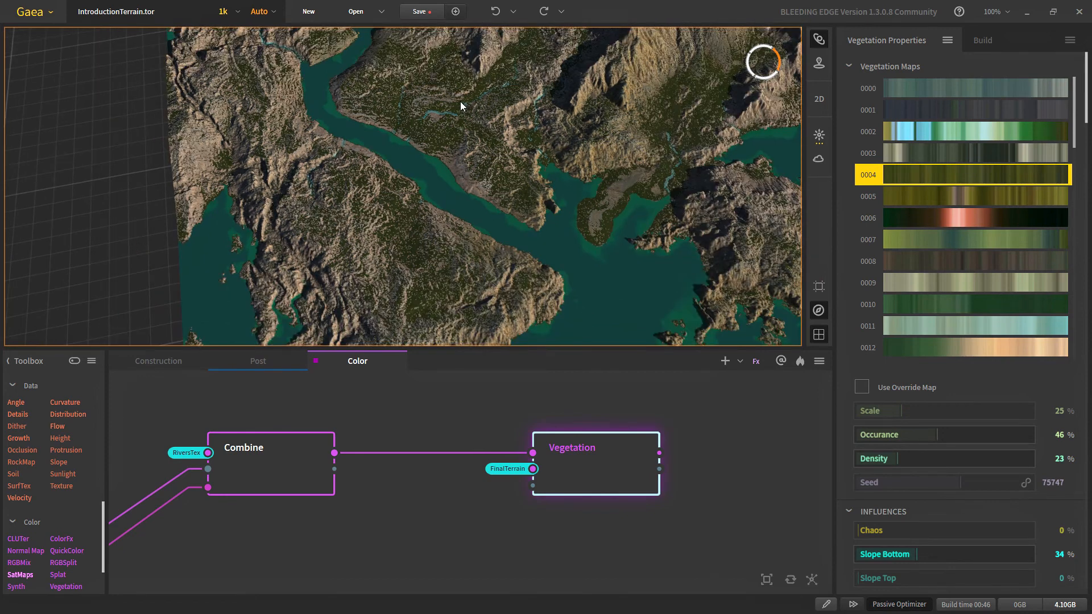
left_click_drag(460, 121, 461, 202)
left_click_drag(516, 203, 445, 190)
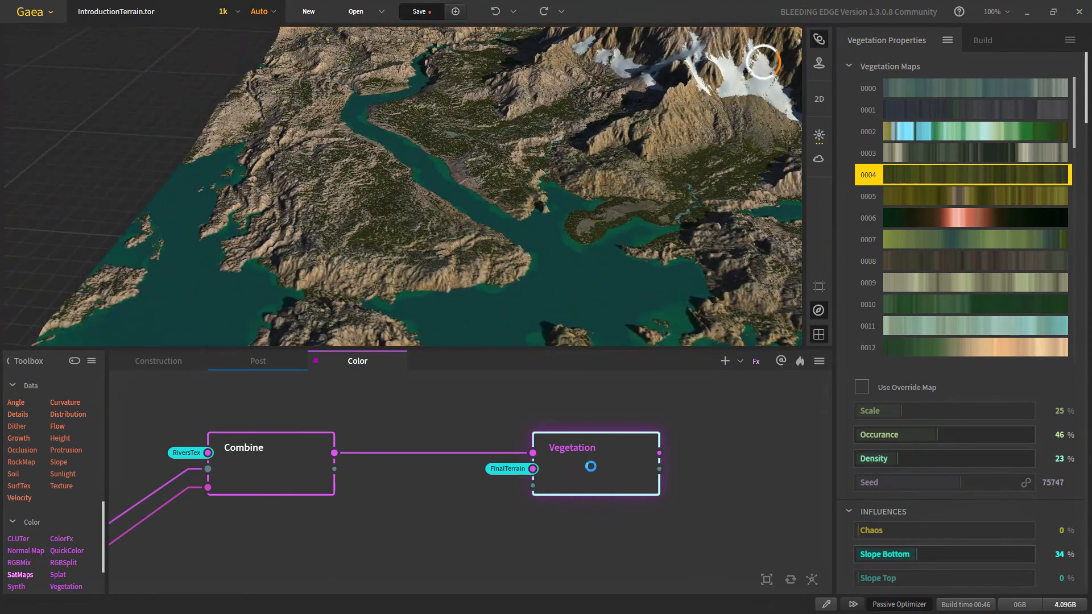
Step: Insert a second Combine blending the first Combine with Vegetation at 100% Ratio
left_click_drag(595, 470, 546, 533)
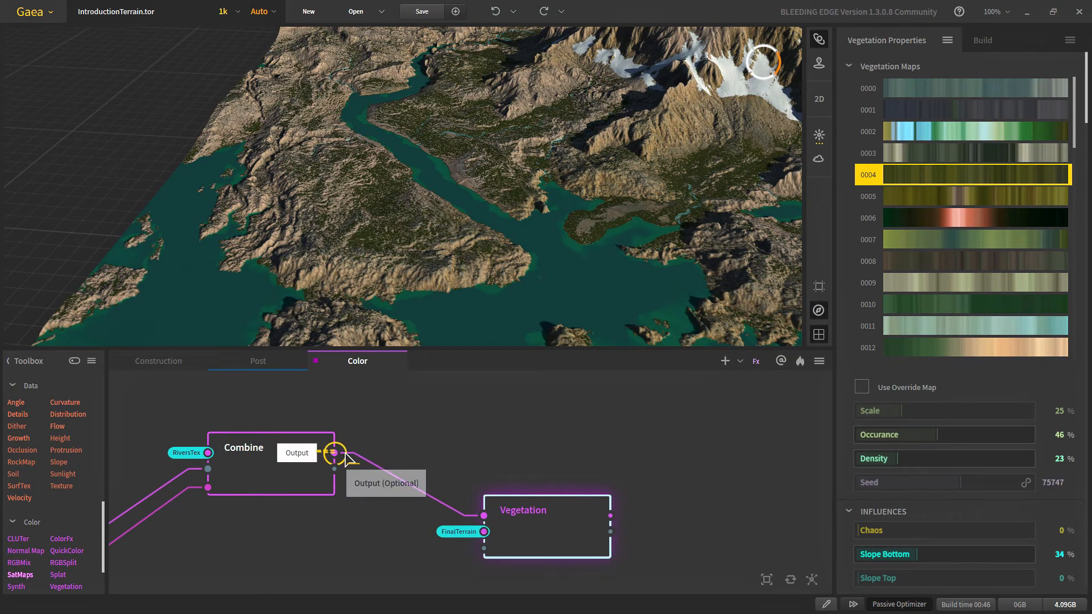
left_click_drag(334, 452, 617, 515)
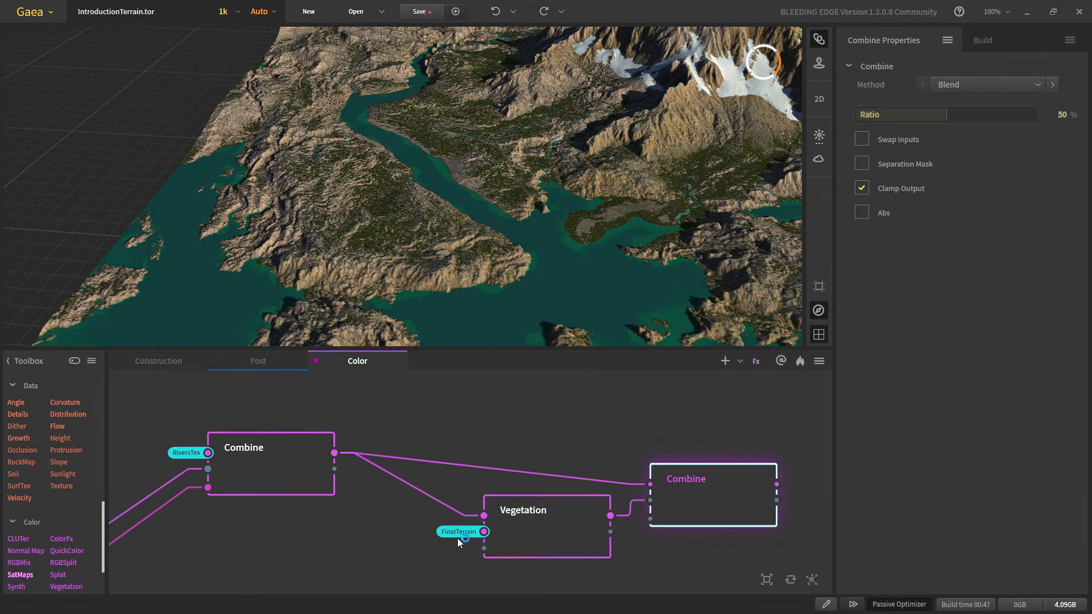
middle_click_drag(651, 541, 515, 537)
left_click_drag(571, 502, 691, 471)
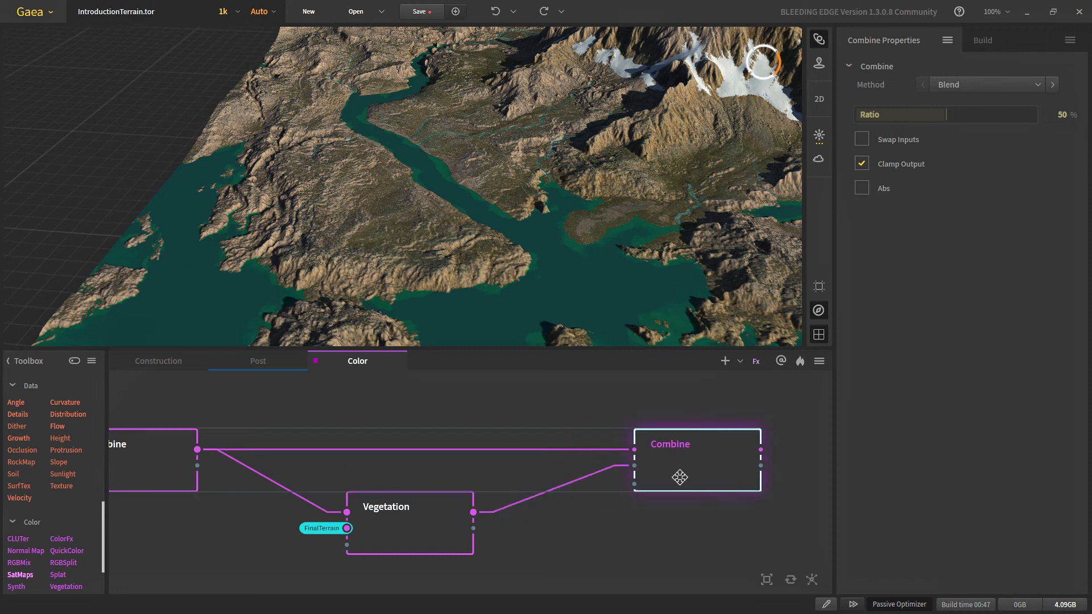
right_click(966, 117)
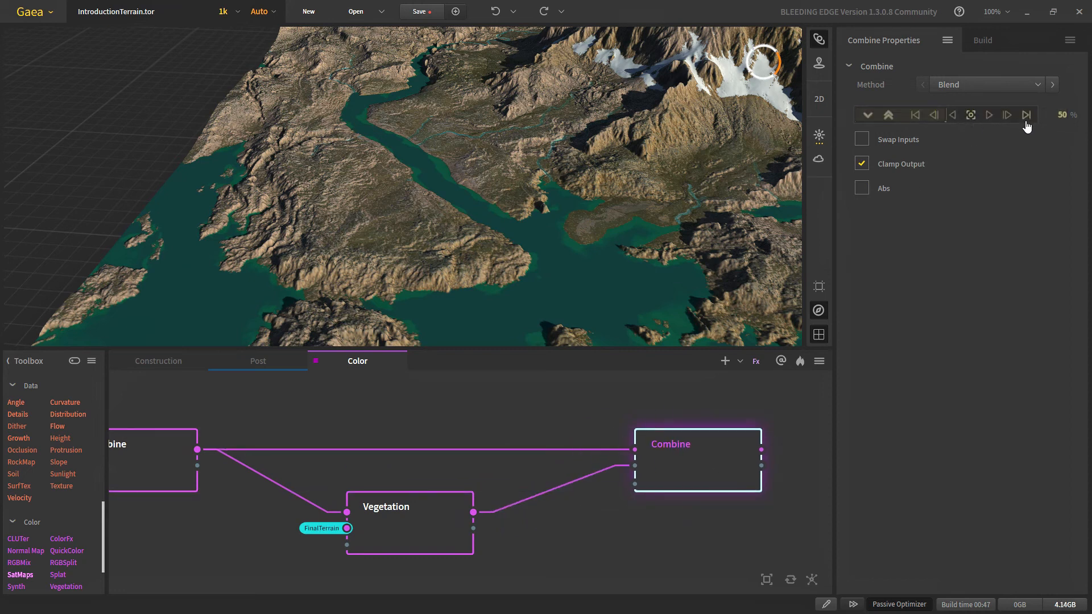
left_click(1025, 119)
left_click(625, 519)
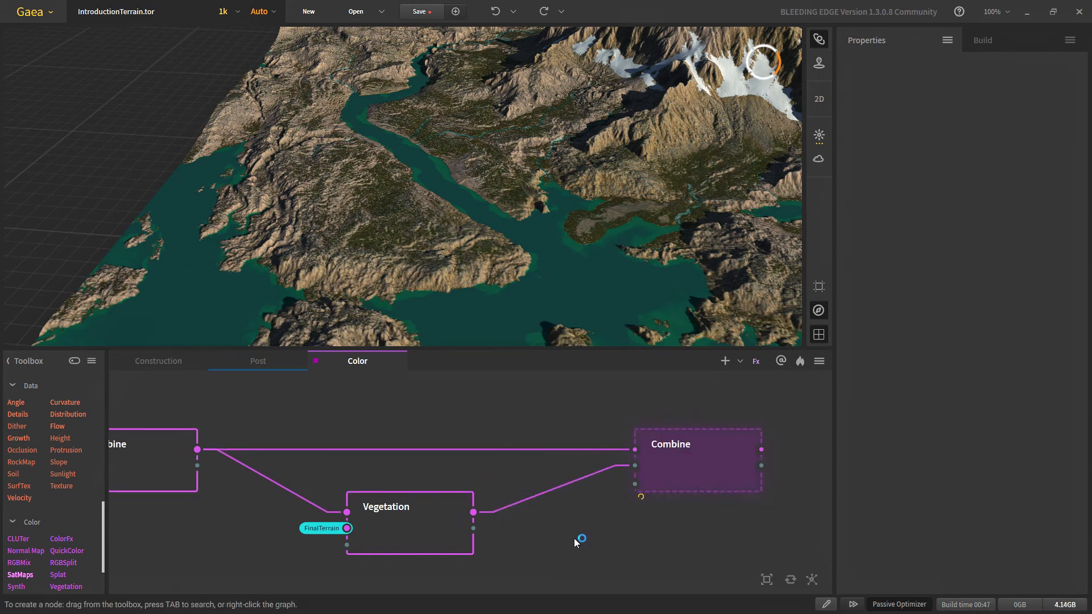
Step: Add an Fx node to the colour graph
right_click(574, 538)
type("fx")
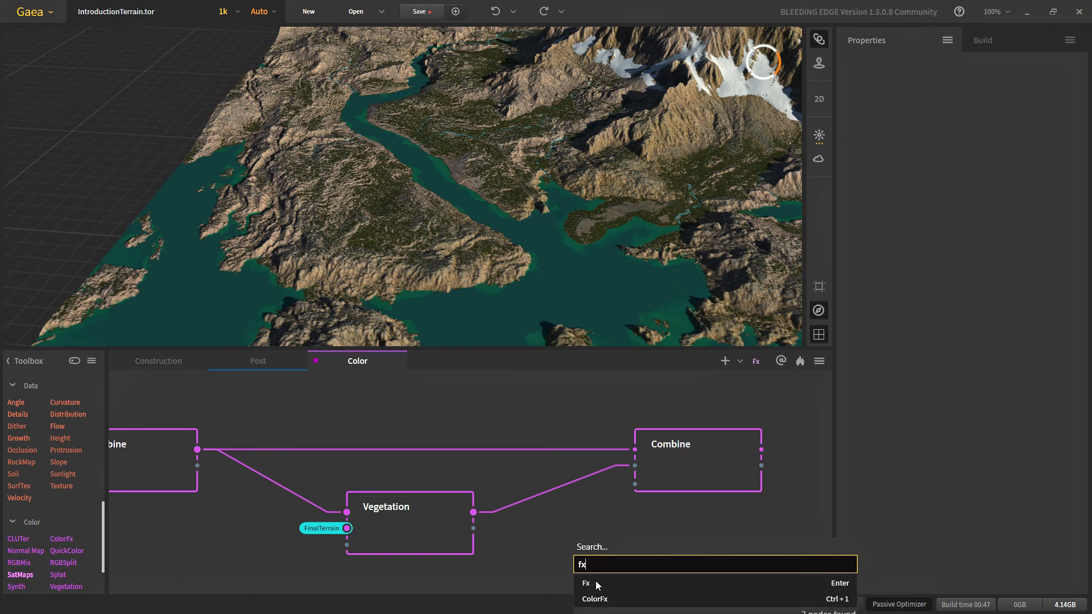
left_click(595, 584)
Step: In the Post graph, rename the Snowfall node to 'Deadzone'
left_click(259, 360)
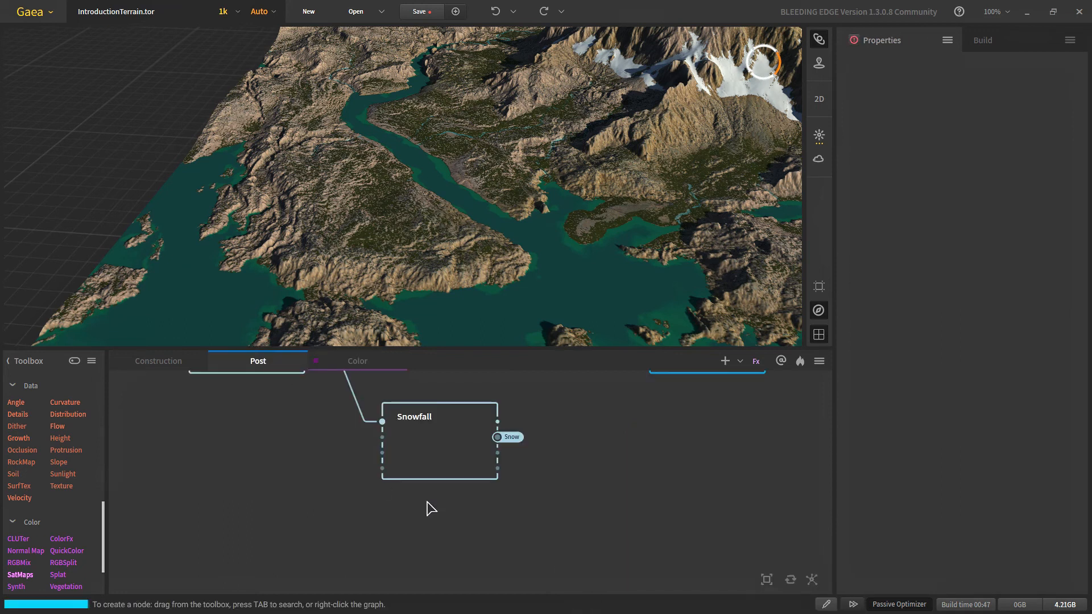
left_click(424, 452)
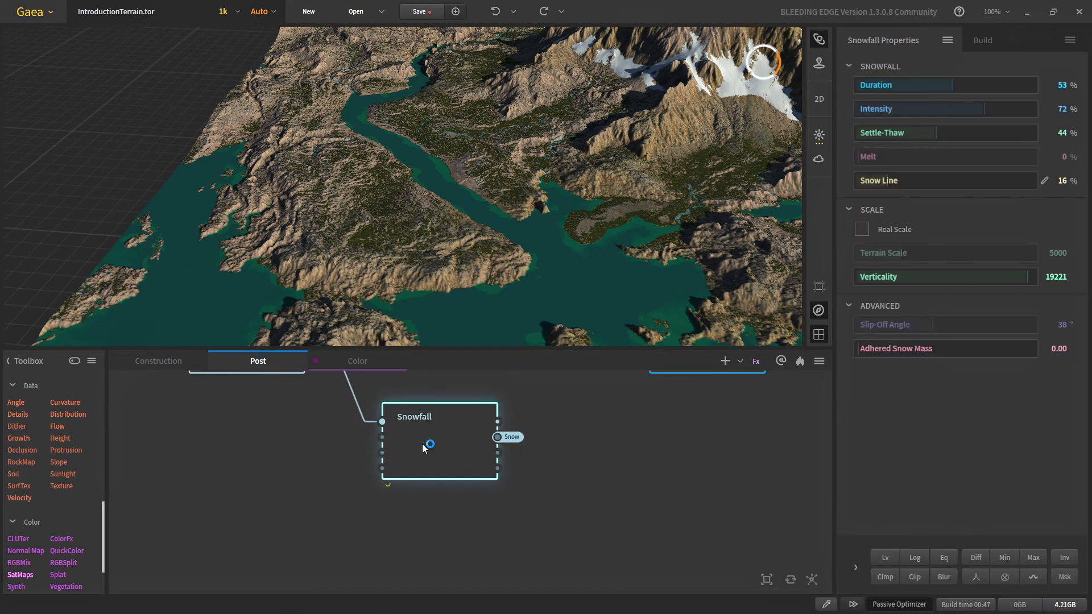
key("F2")
type("Deadzone")
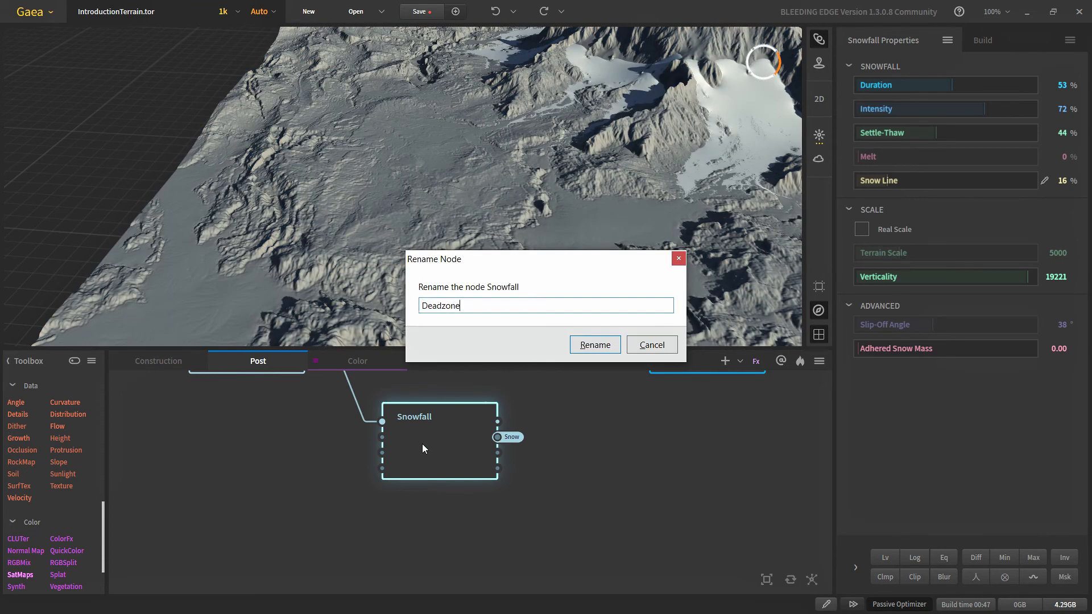
key("Return")
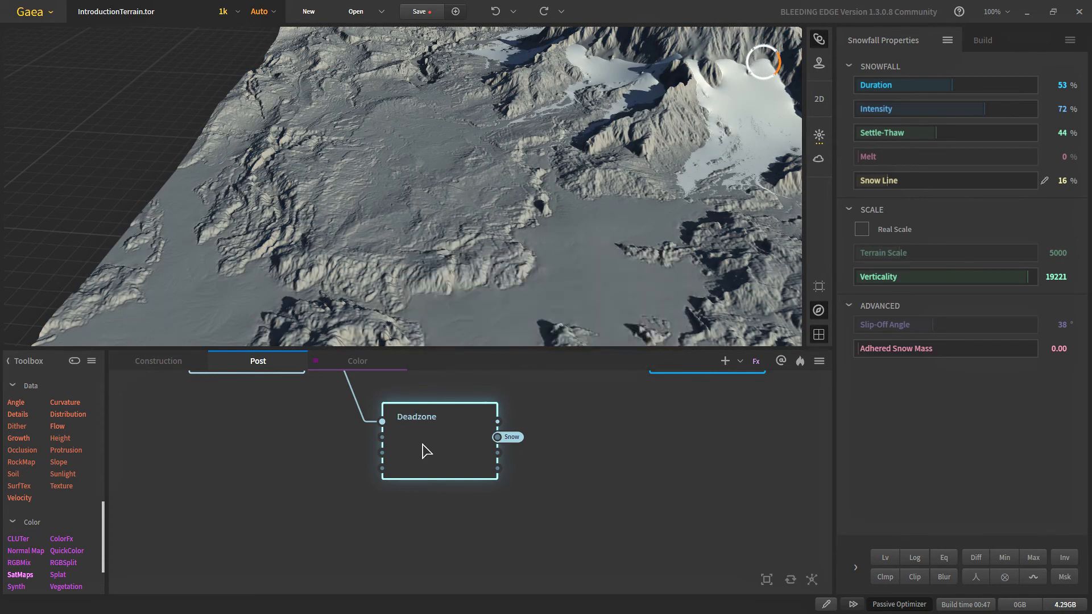
Step: Back in the Color graph, connect the Deadzone · Snow portal into the Fx node
left_click(358, 360)
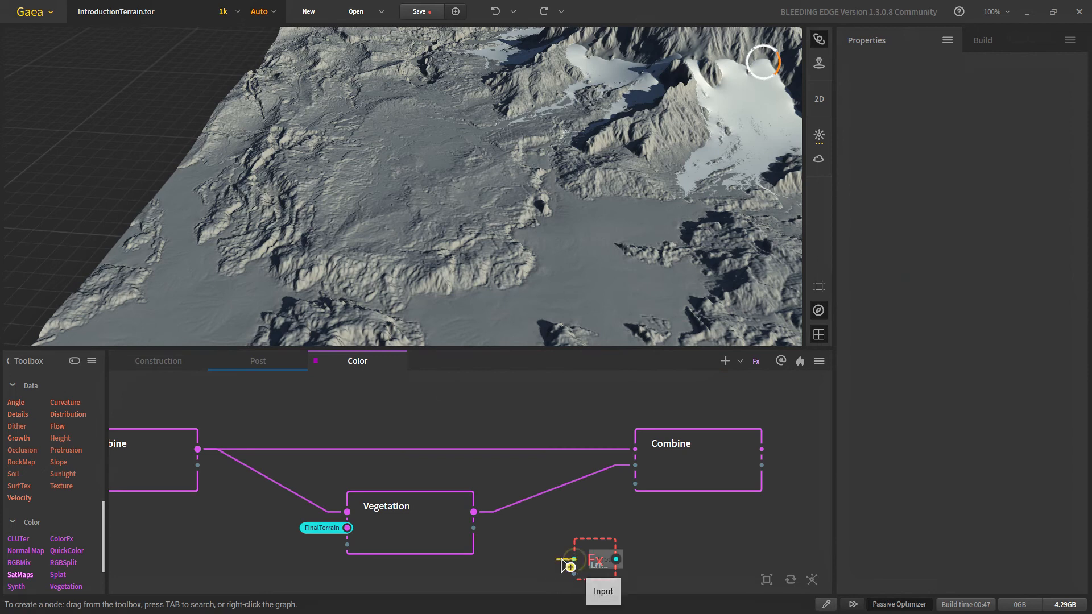
right_click(517, 556)
mouse_move(546, 423)
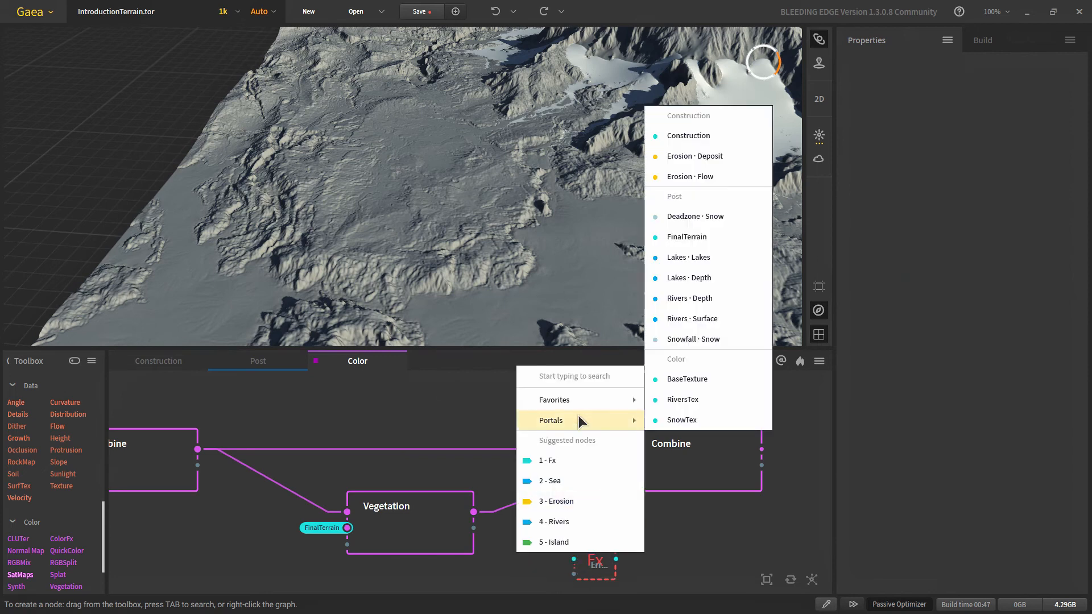
left_click(699, 216)
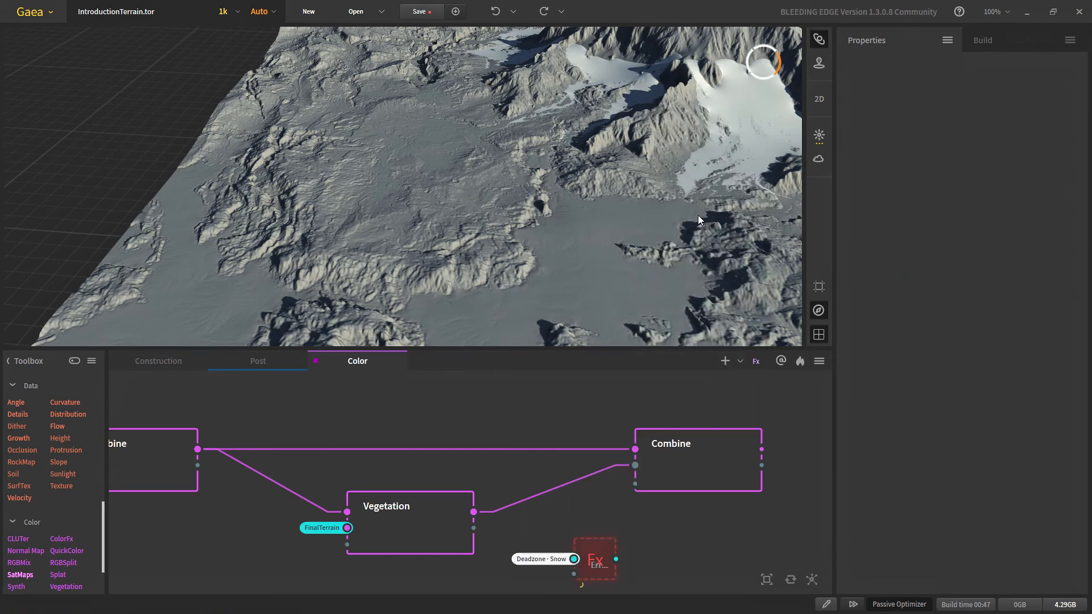
Step: Use the Fx snow mask as the final Combine's mask and preview it
scroll(519, 248, "down", 4)
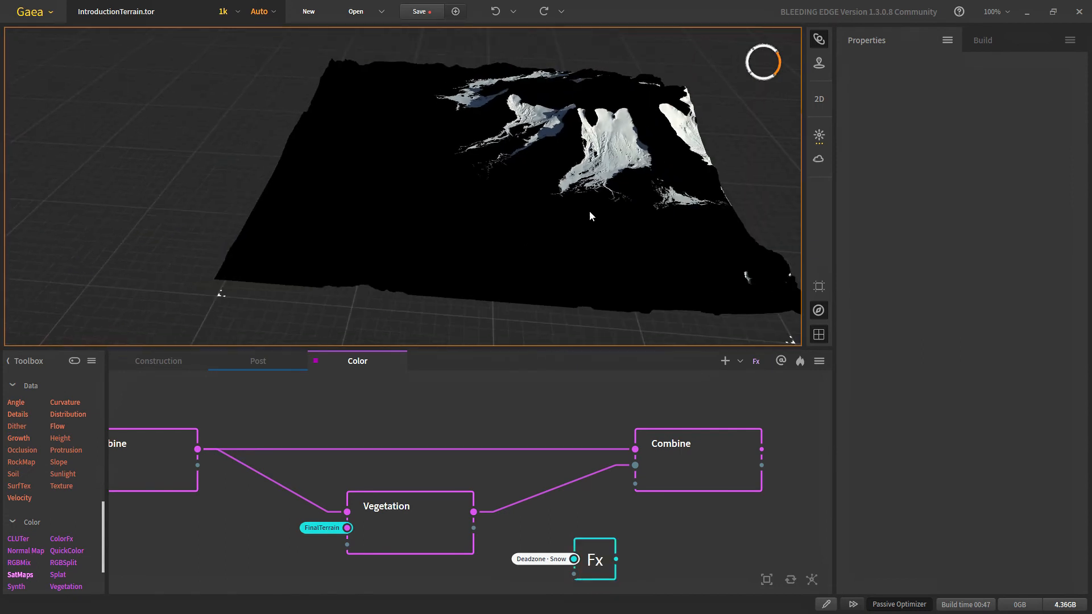
left_click_drag(616, 559, 635, 484)
left_click(678, 467)
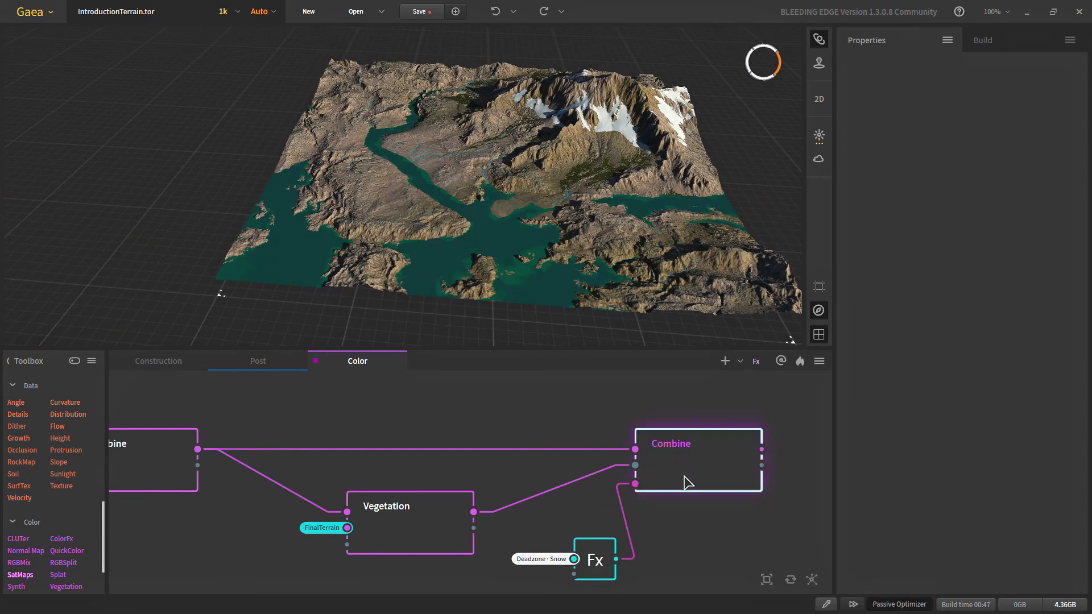
left_click(593, 557)
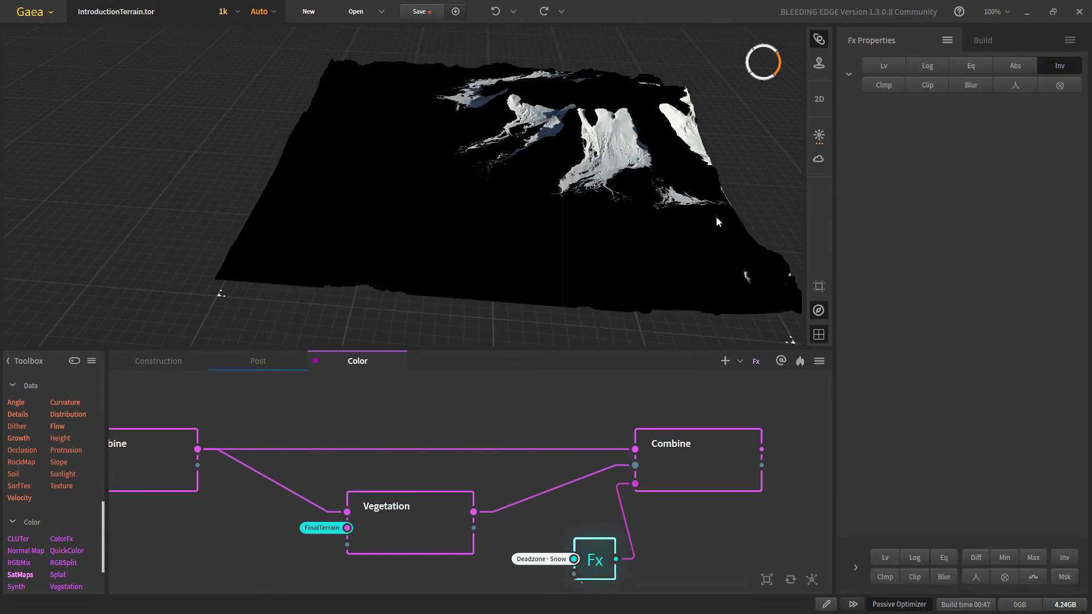
left_click(690, 473)
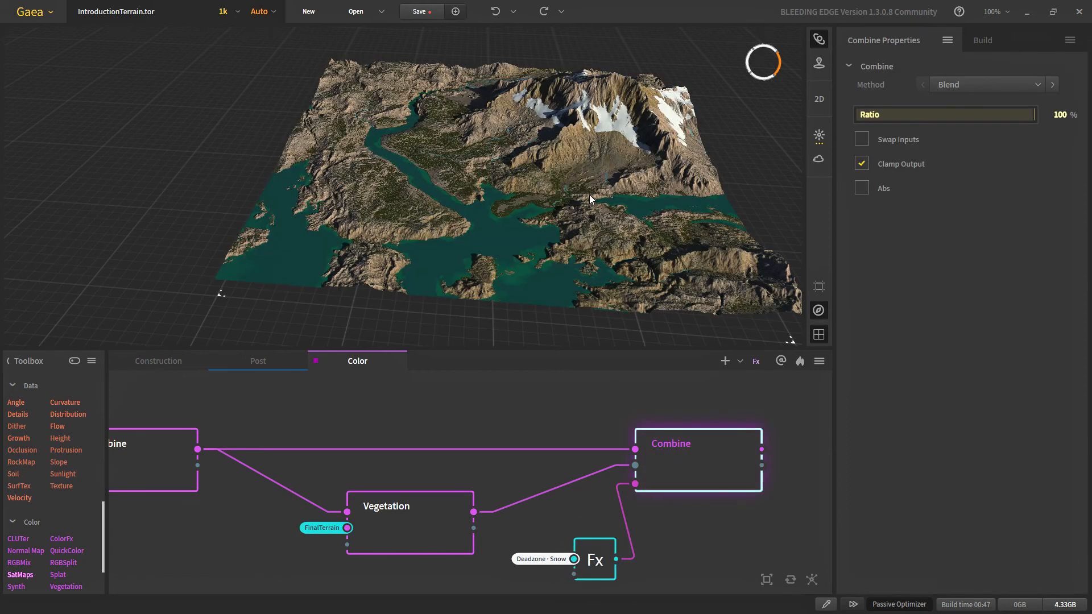
Step: Frame the valley and enlarge the 3D terrain view
left_click(589, 195)
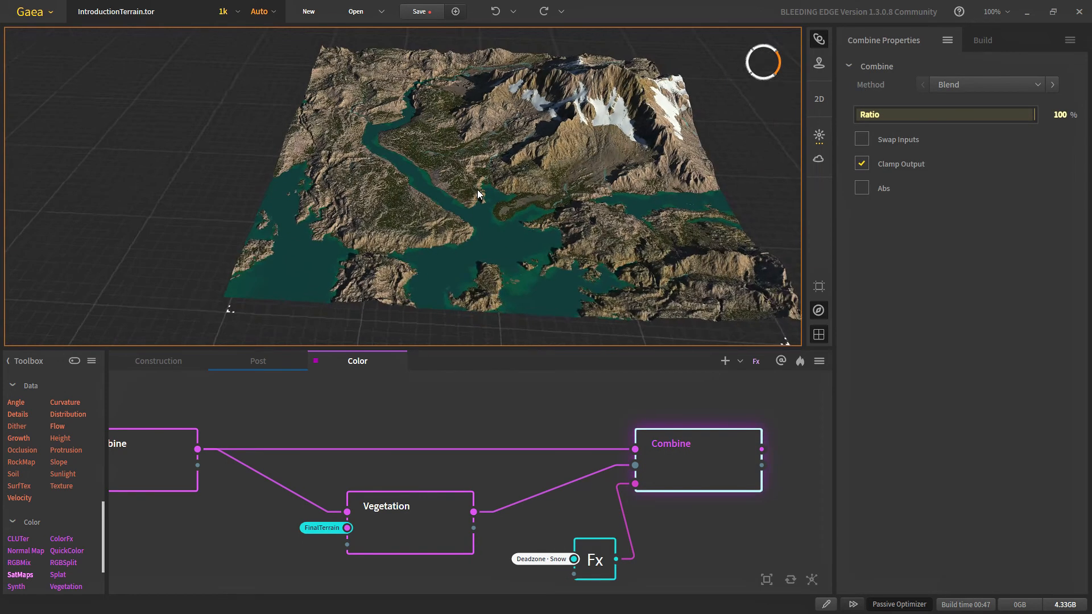
scroll(481, 203, "up", 5)
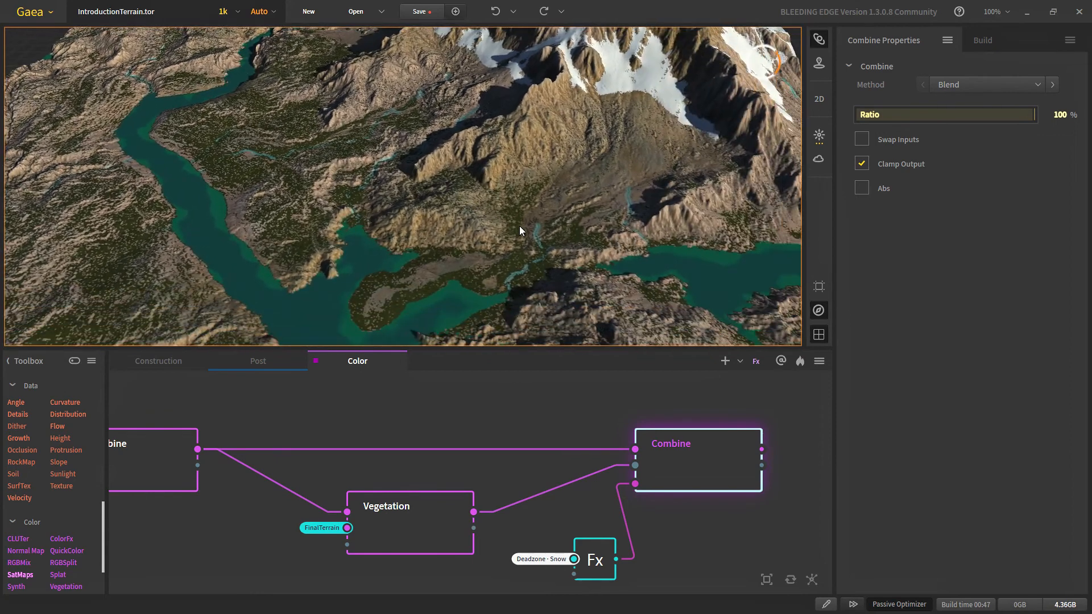
scroll(519, 229, "down", 1)
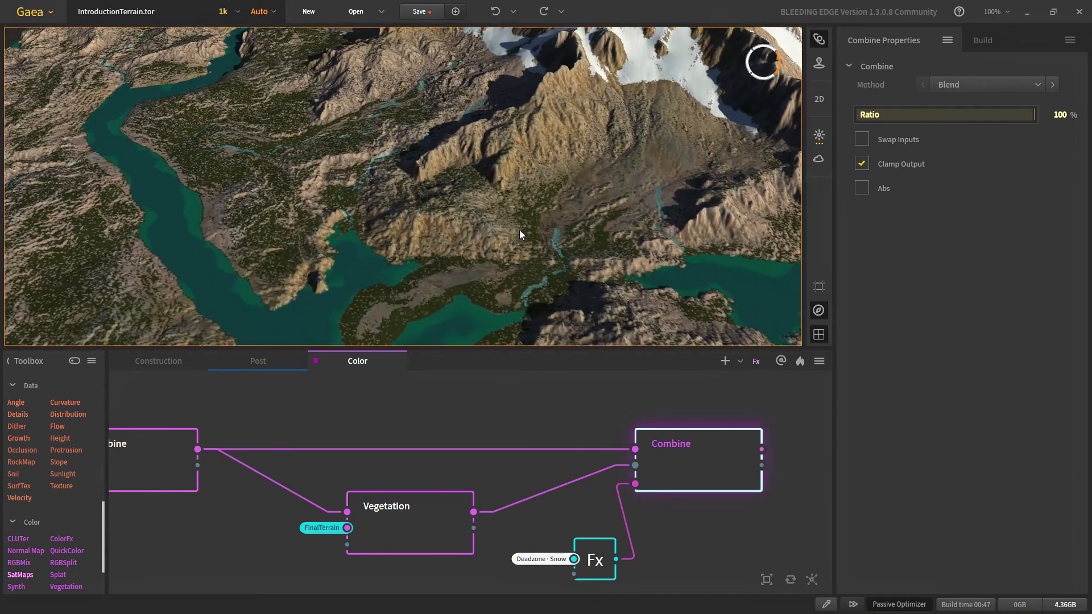
middle_click_drag(384, 300, 436, 253)
left_click_drag(405, 236, 416, 299)
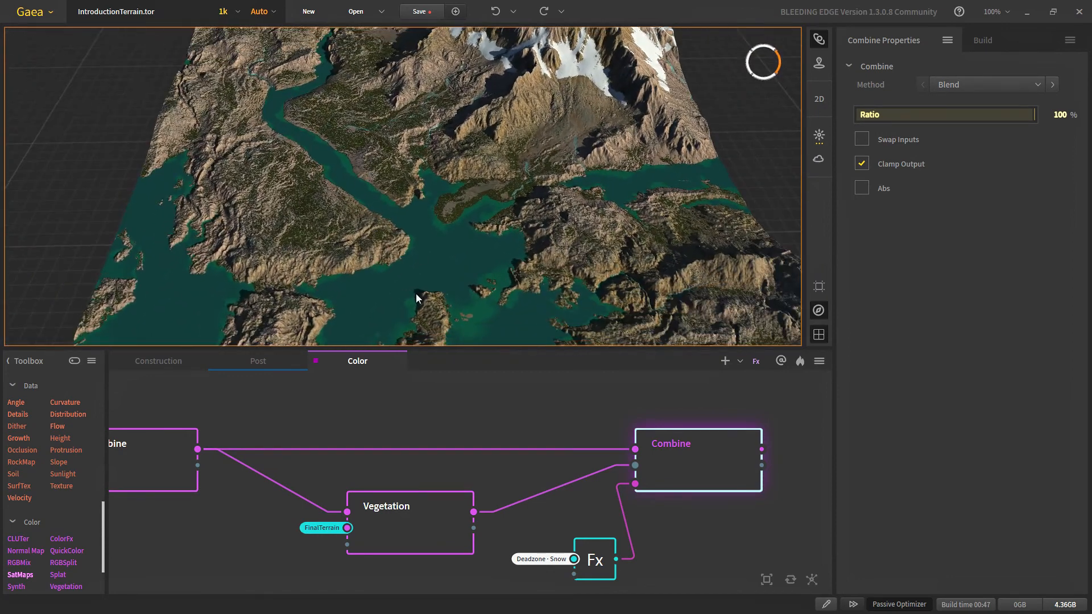
left_click_drag(440, 347, 440, 512)
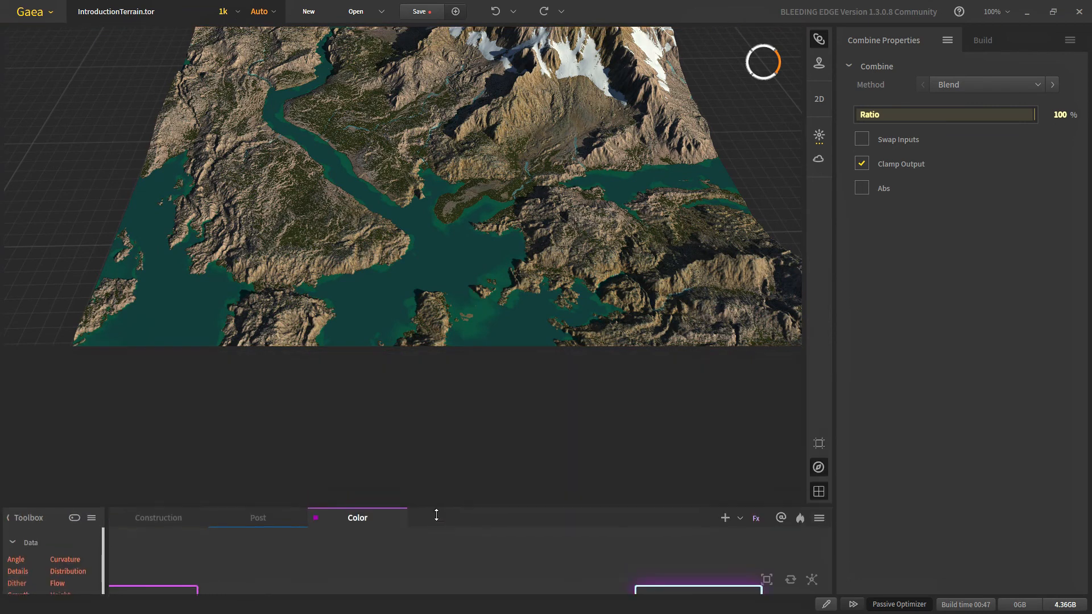
Step: Save the project and lower the sun to about 15° elevation
left_click(421, 17)
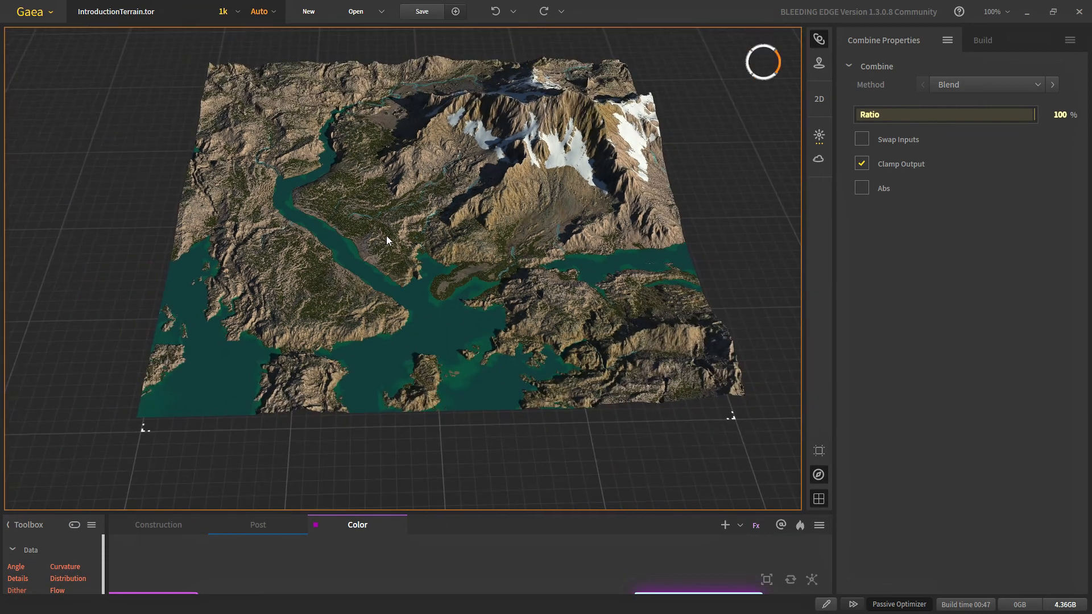
scroll(399, 293, "up", 4)
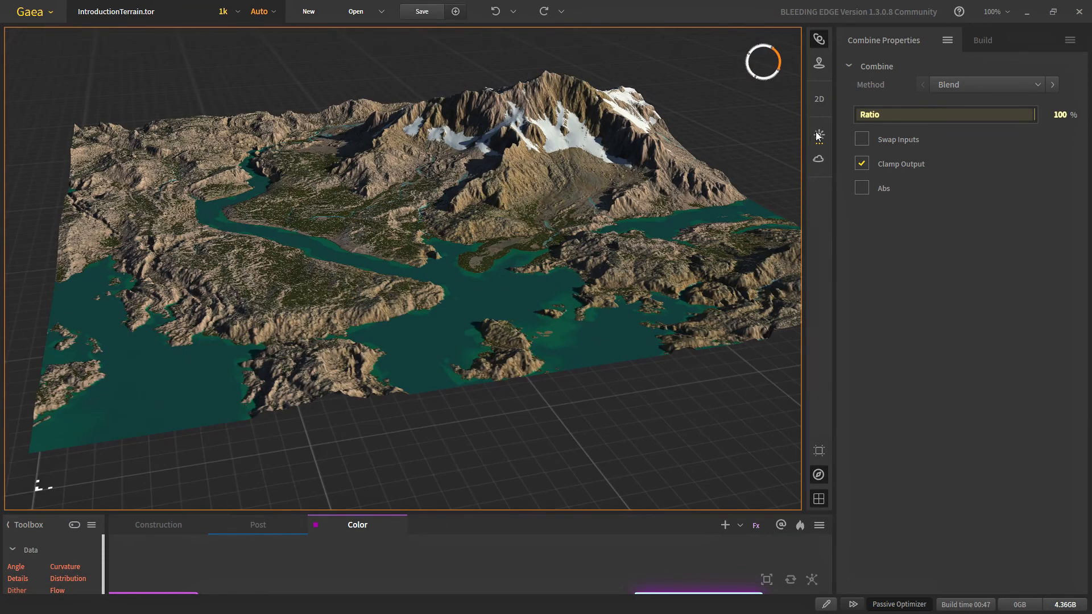
left_click(819, 135)
mouse_move(715, 84)
left_mouse_down()
mouse_move(683, 71)
mouse_move(676, 91)
left_mouse_up()
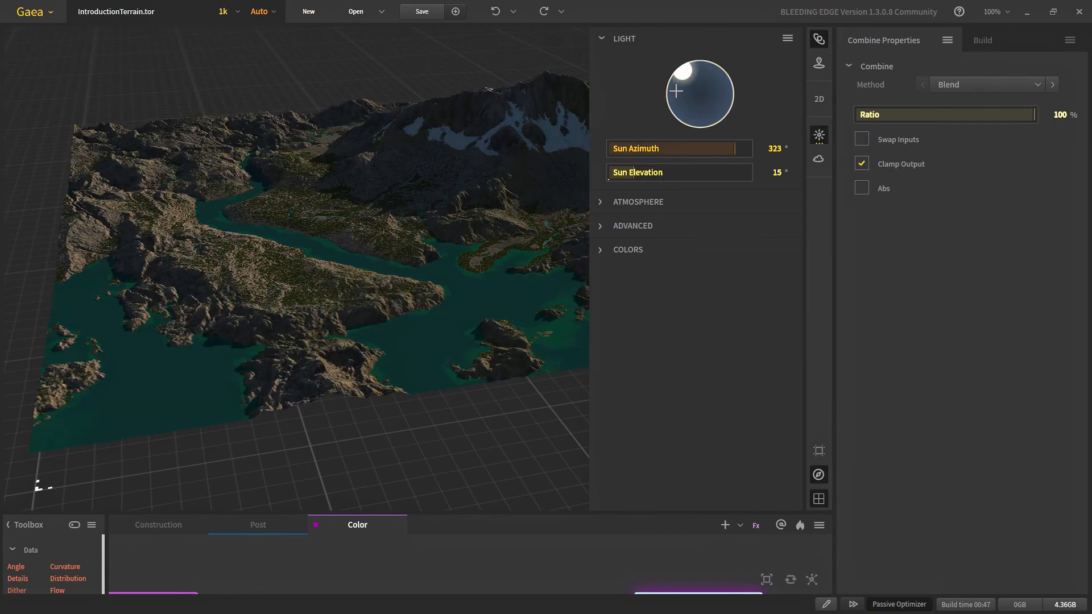
left_click(417, 169)
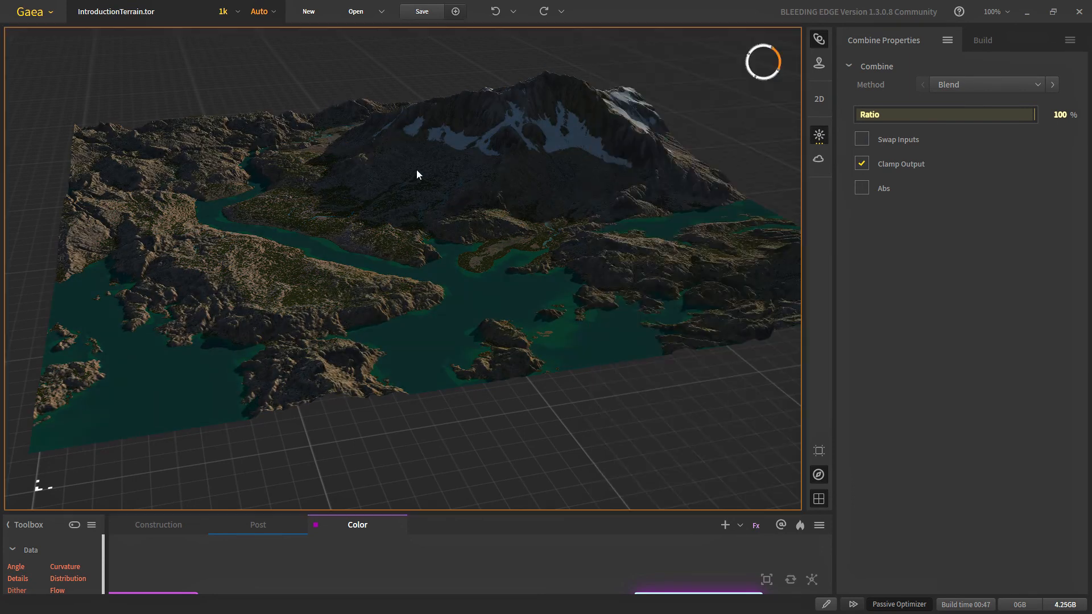
left_click_drag(287, 238, 374, 250)
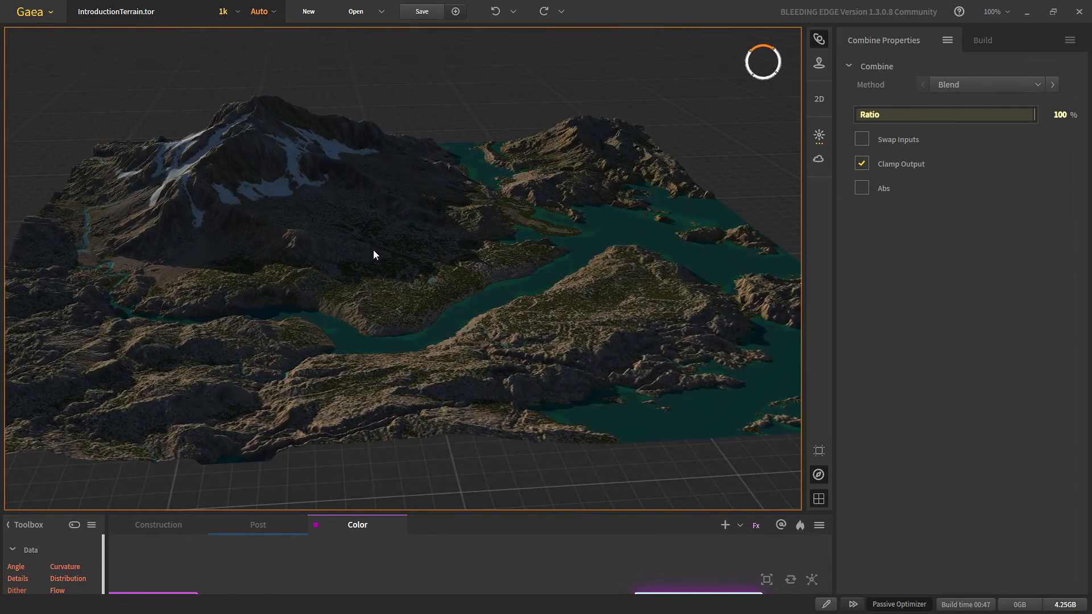
Step: Place the sun at 37° azimuth and 14° elevation, then view the relit terrain
left_click(819, 134)
left_click_drag(695, 77, 718, 71)
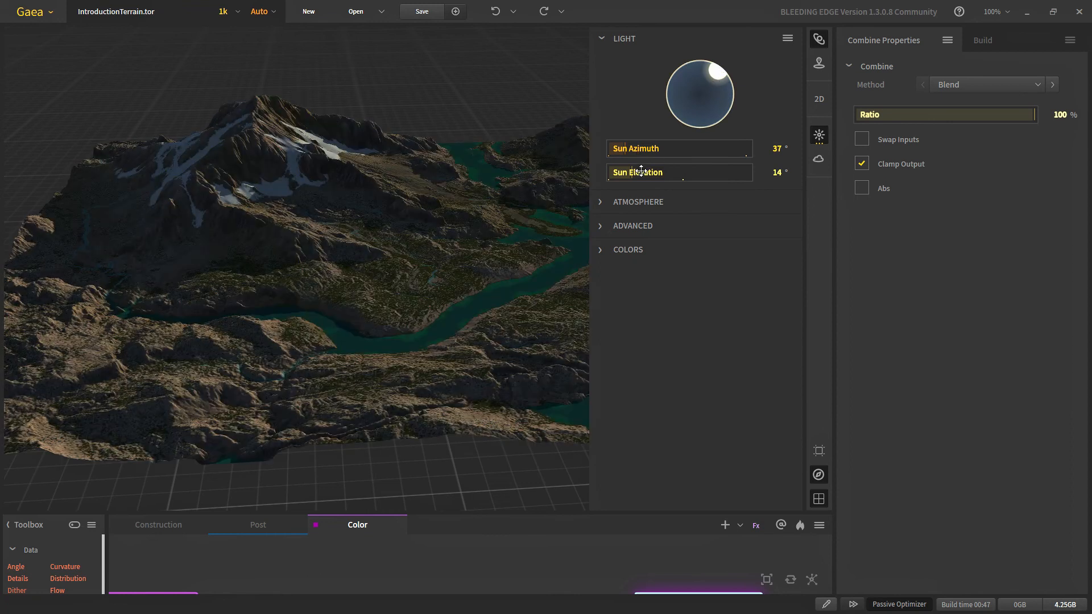
left_click(631, 202)
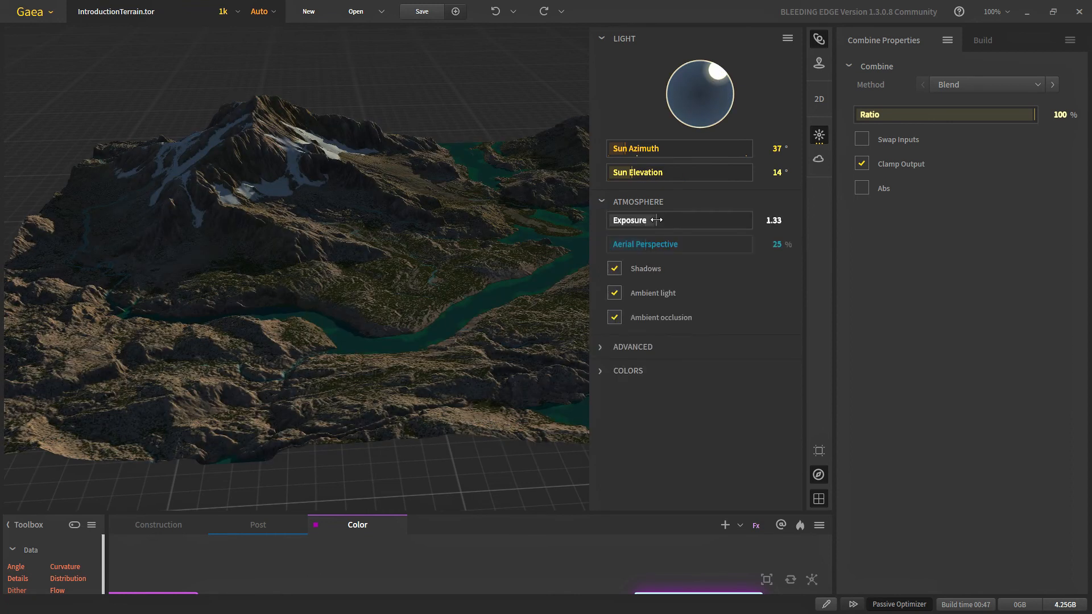
left_click(367, 131)
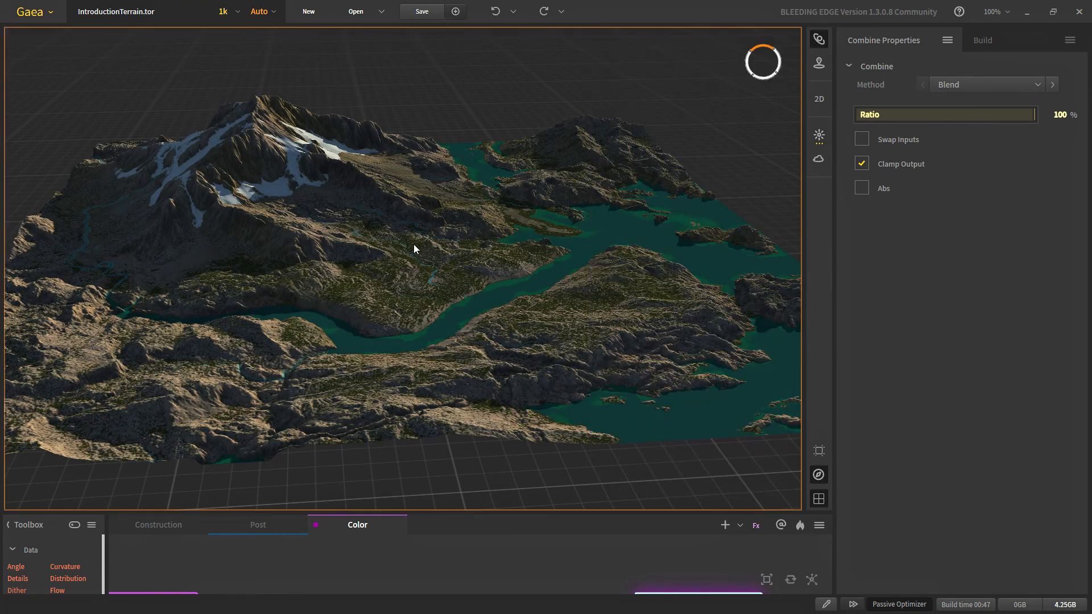
left_click_drag(323, 294, 295, 285)
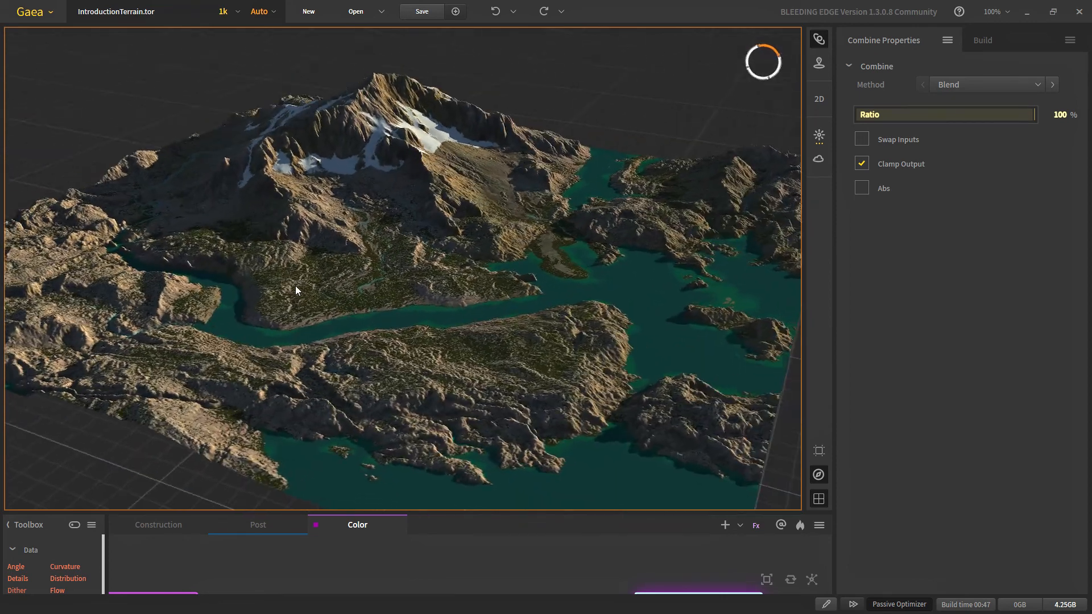
scroll(350, 340, "down", 2)
Step: Orbit and zoom to a steeper view of the relit terrain, then save the project
scroll(358, 349, "up", 3)
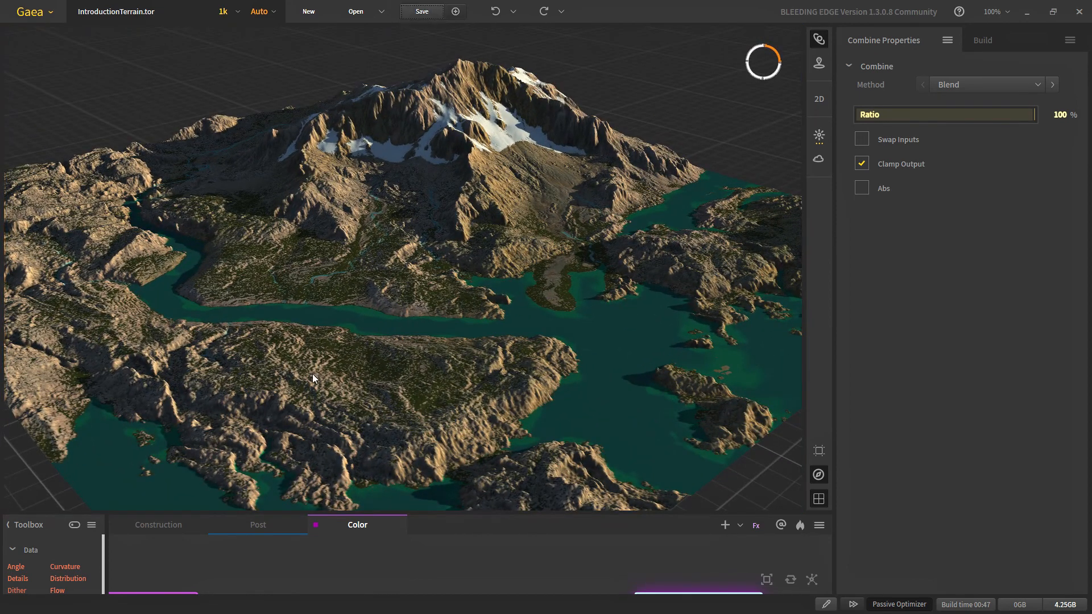
scroll(316, 399, "down", 2)
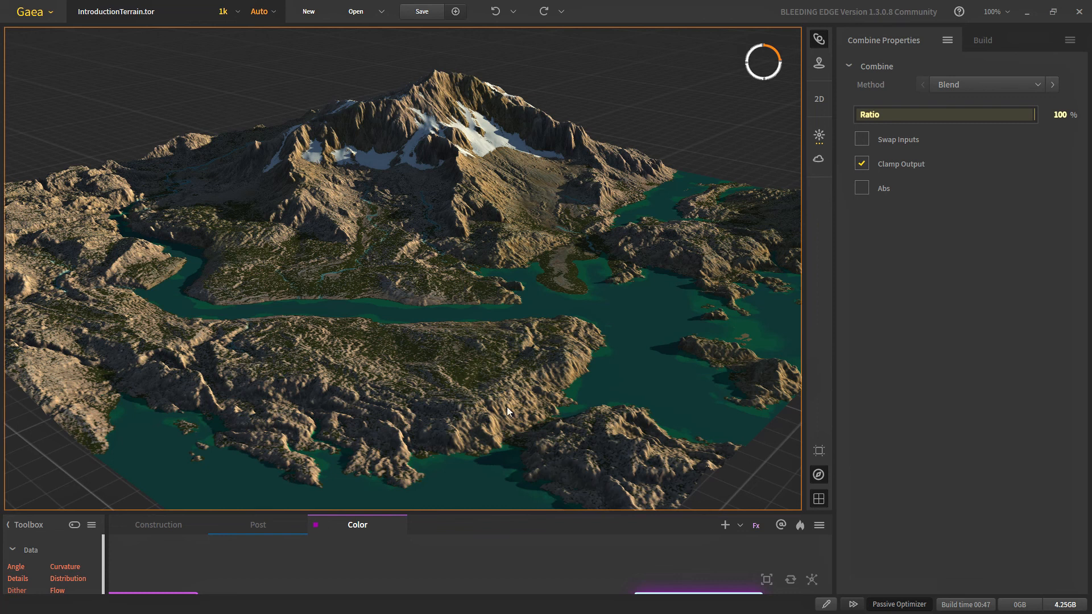
scroll(475, 399, "down", 10)
scroll(475, 399, "up", 8)
scroll(539, 536, "down", 4)
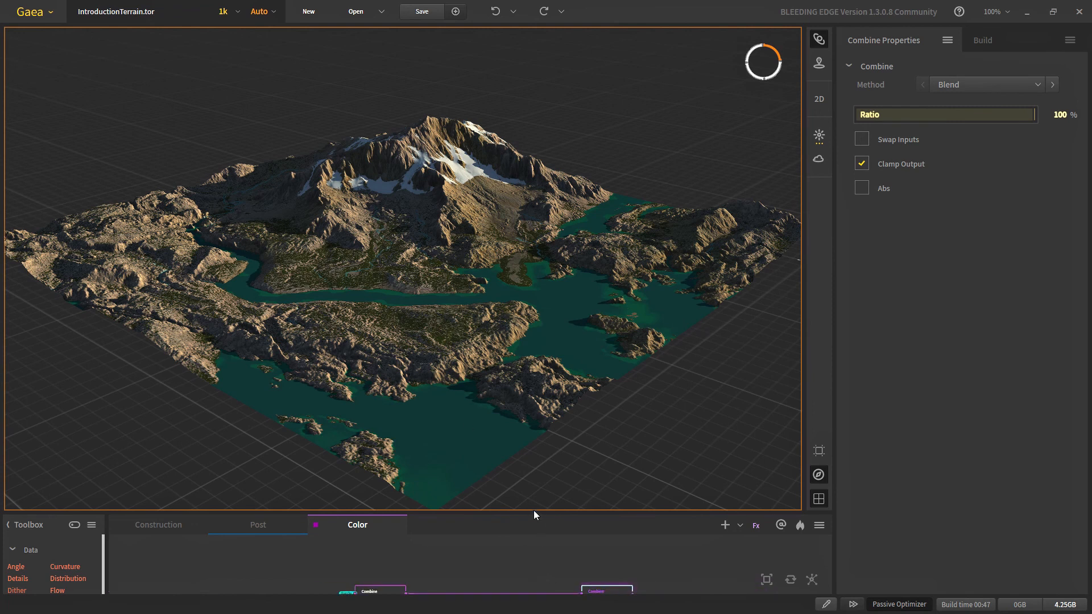
scroll(592, 554, "down", 2)
middle_click_drag(578, 554, 545, 537)
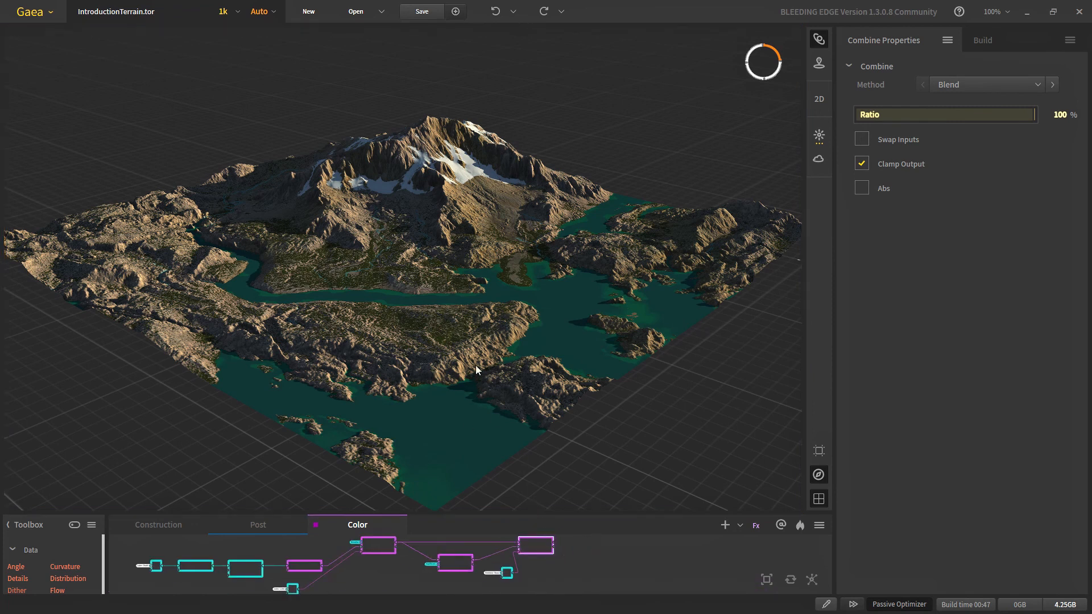
left_click_drag(407, 273, 390, 311)
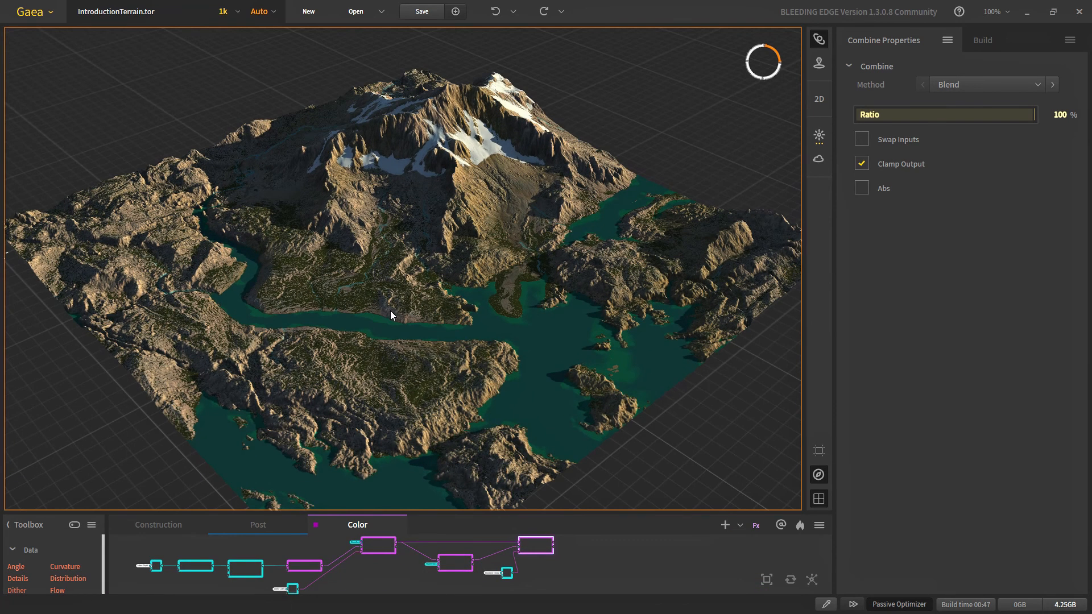
left_click(432, 10)
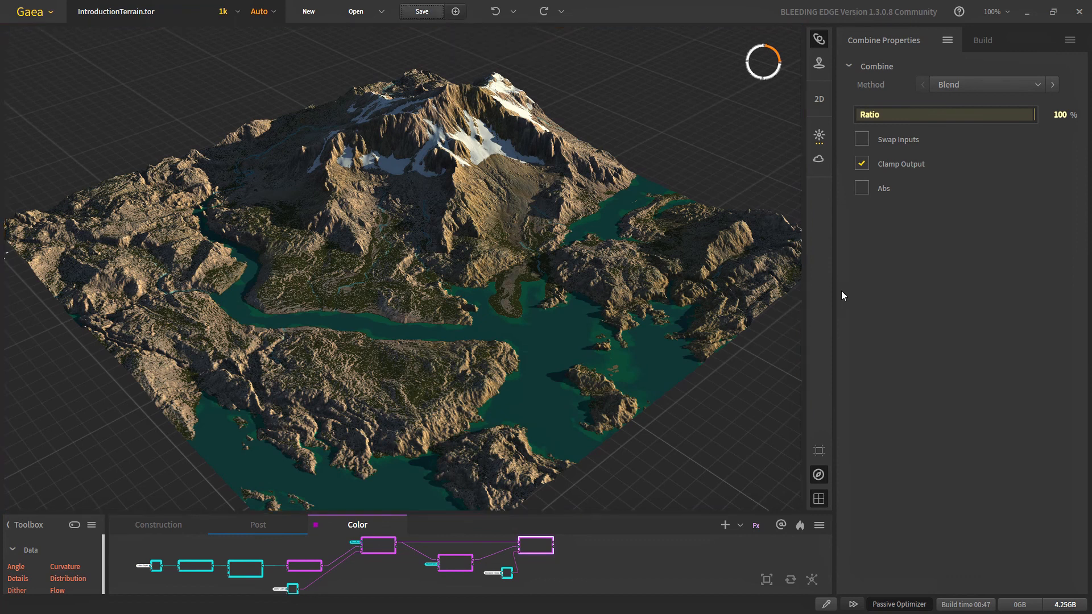
Step: Narrow the Properties panel and collapse, then restore, the node graph to enlarge the terrain view
left_click_drag(969, 301, 962, 302)
left_click_drag(774, 516, 771, 596)
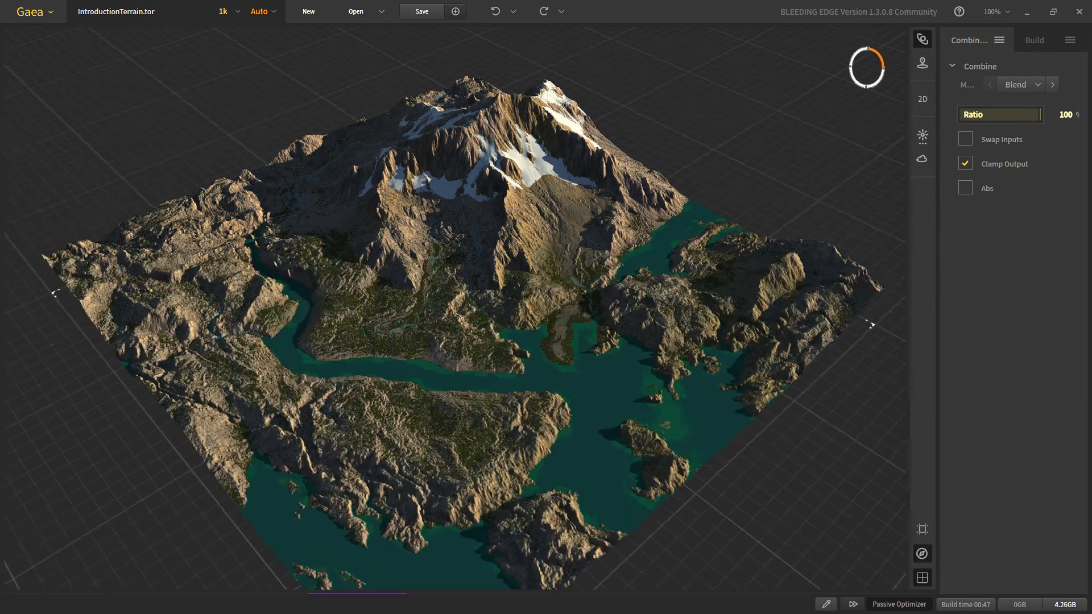
scroll(552, 283, "up", 2)
left_click_drag(520, 342, 485, 380)
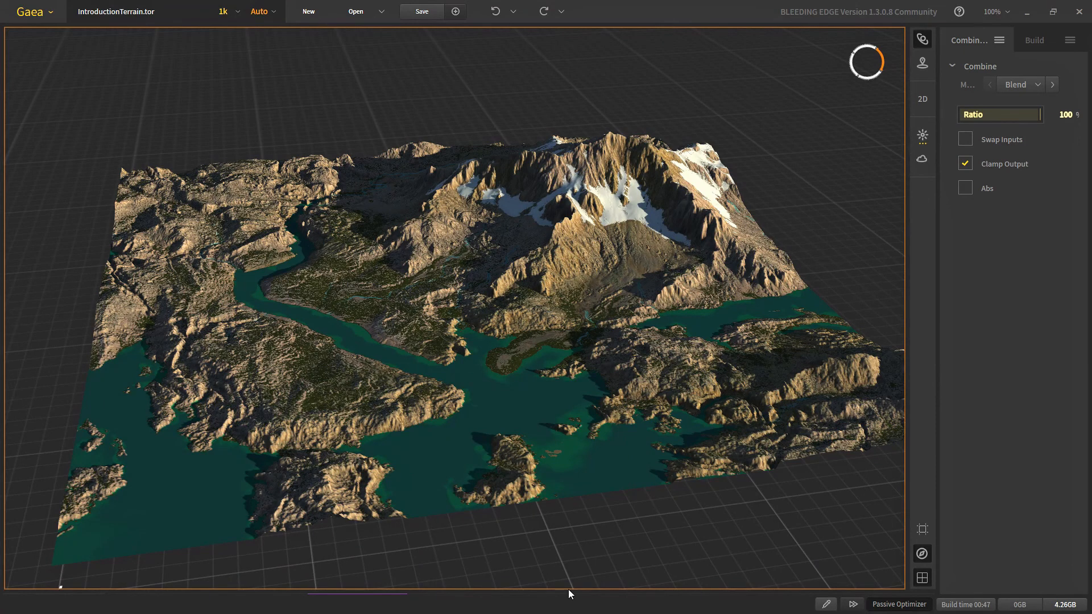
left_click_drag(568, 594, 569, 467)
scroll(478, 565, "up", 3)
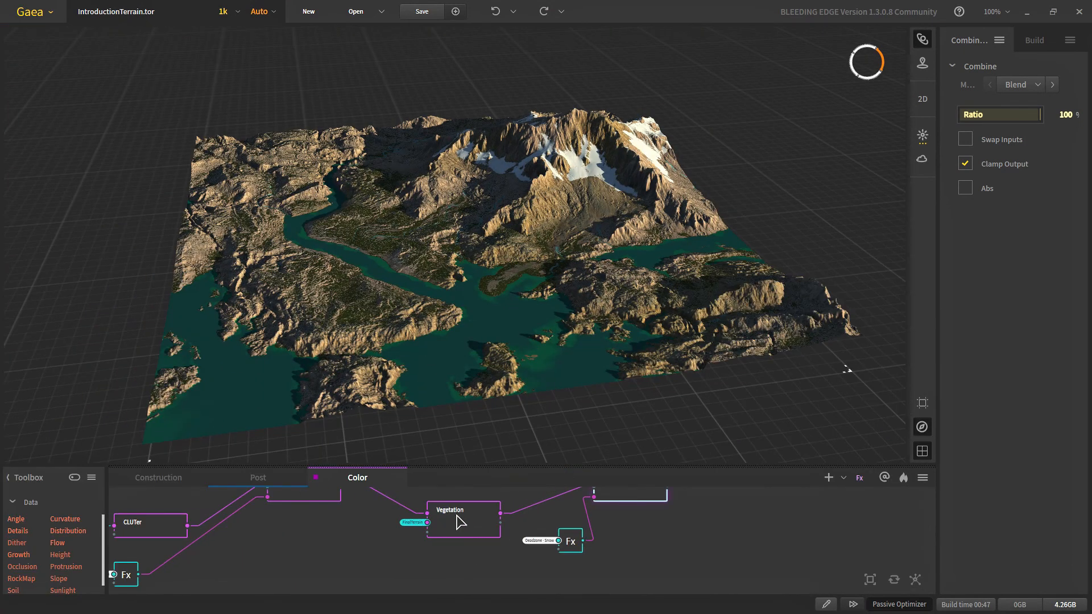
Step: Select the Vegetation node and raise its Occurance from 46 to 62
left_click(457, 561)
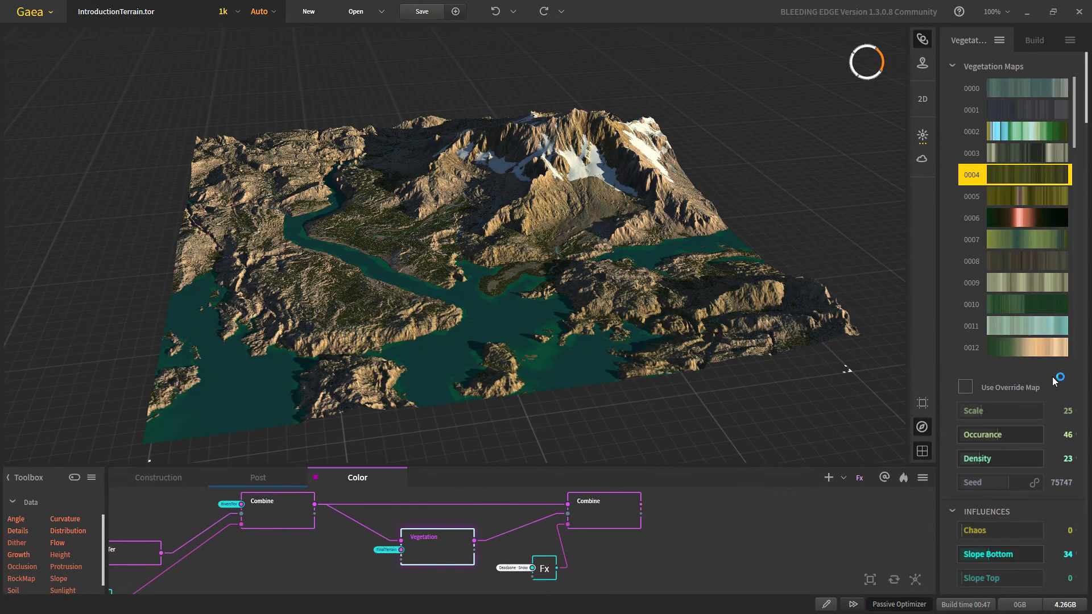
left_click(1010, 436)
scroll(417, 292, "up", 5)
scroll(418, 296, "down", 2)
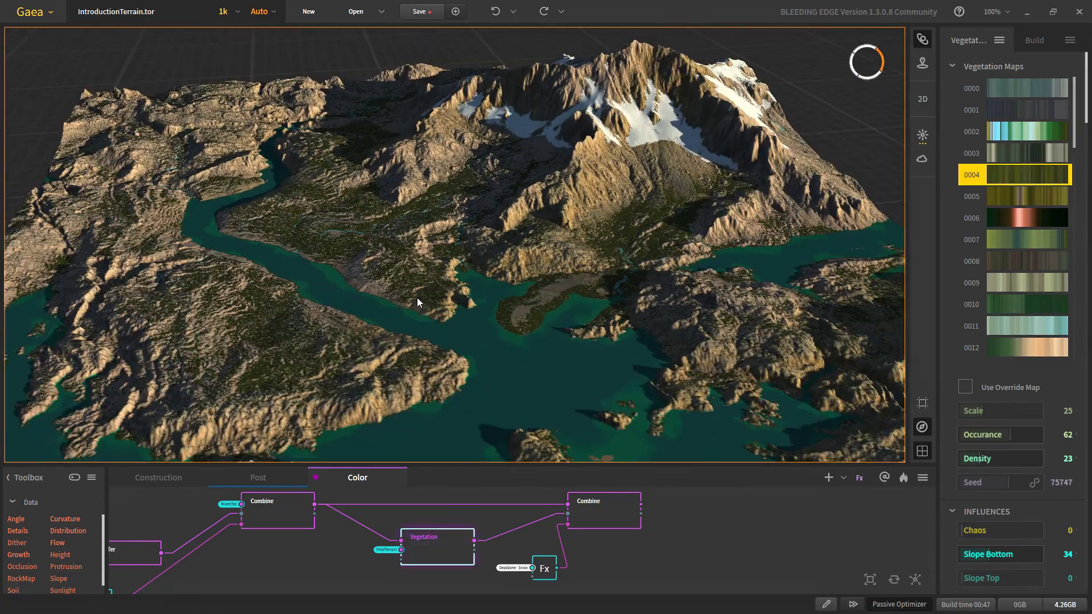
scroll(423, 308, "up", 2)
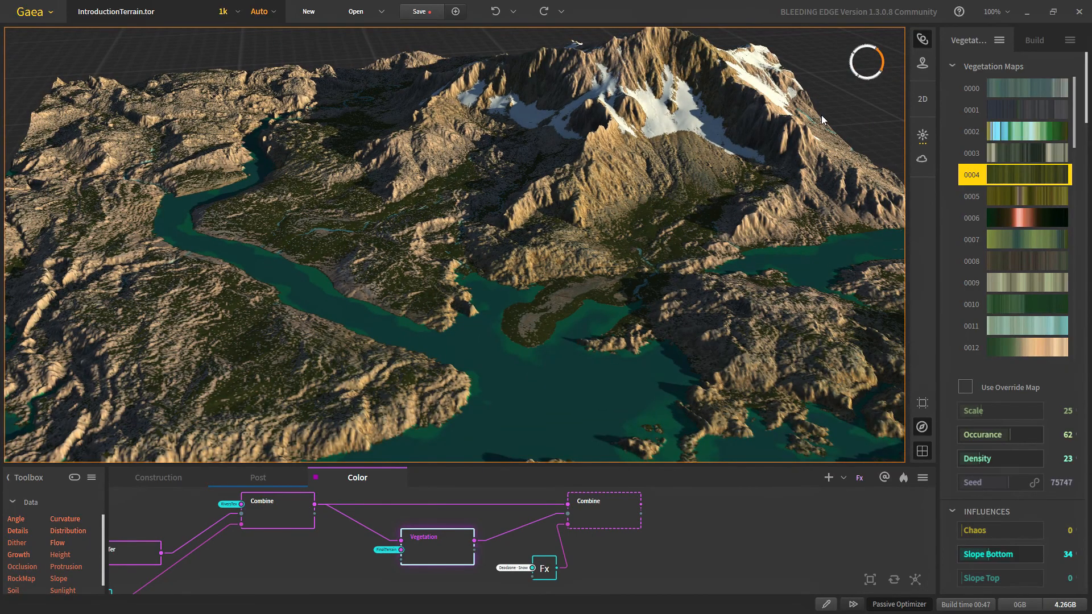